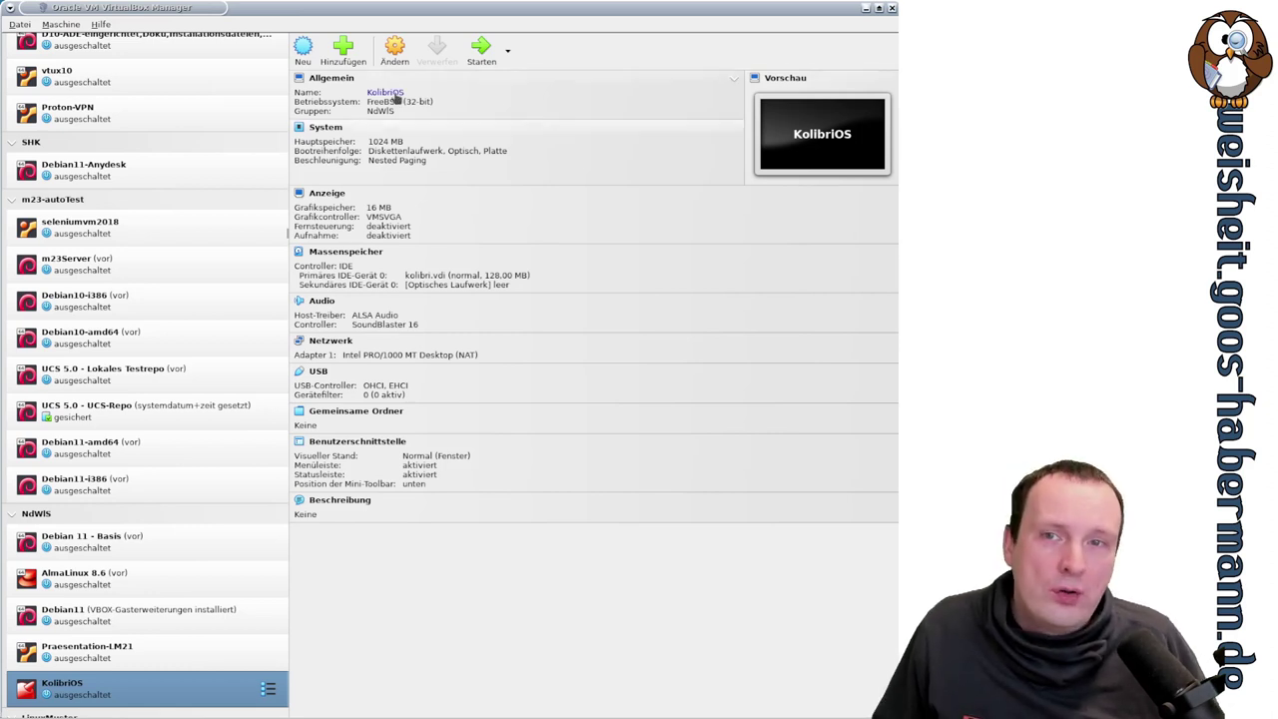
# - Create a new machine named RaspberryPiOS with type Linux and version Debian 11 Bullseye (32-bit)
pyautogui.click(303, 50)
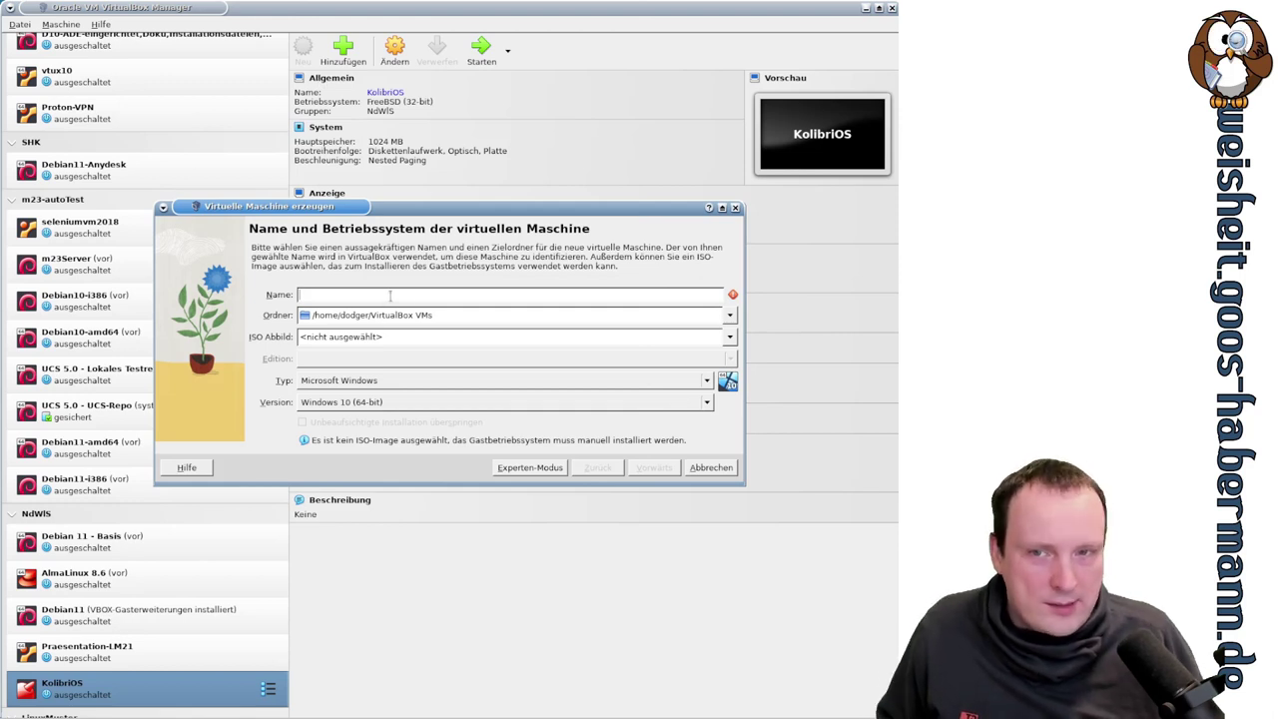
pyautogui.write('Ras')
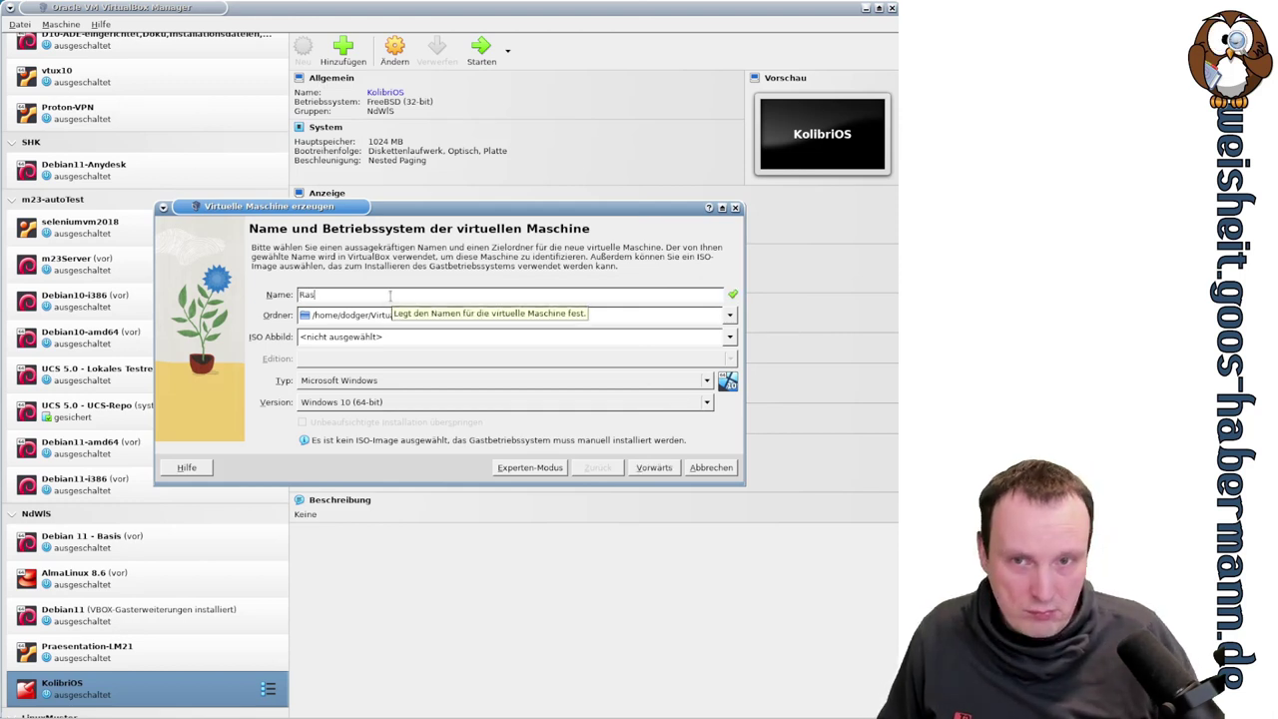
pyautogui.write('pbe')
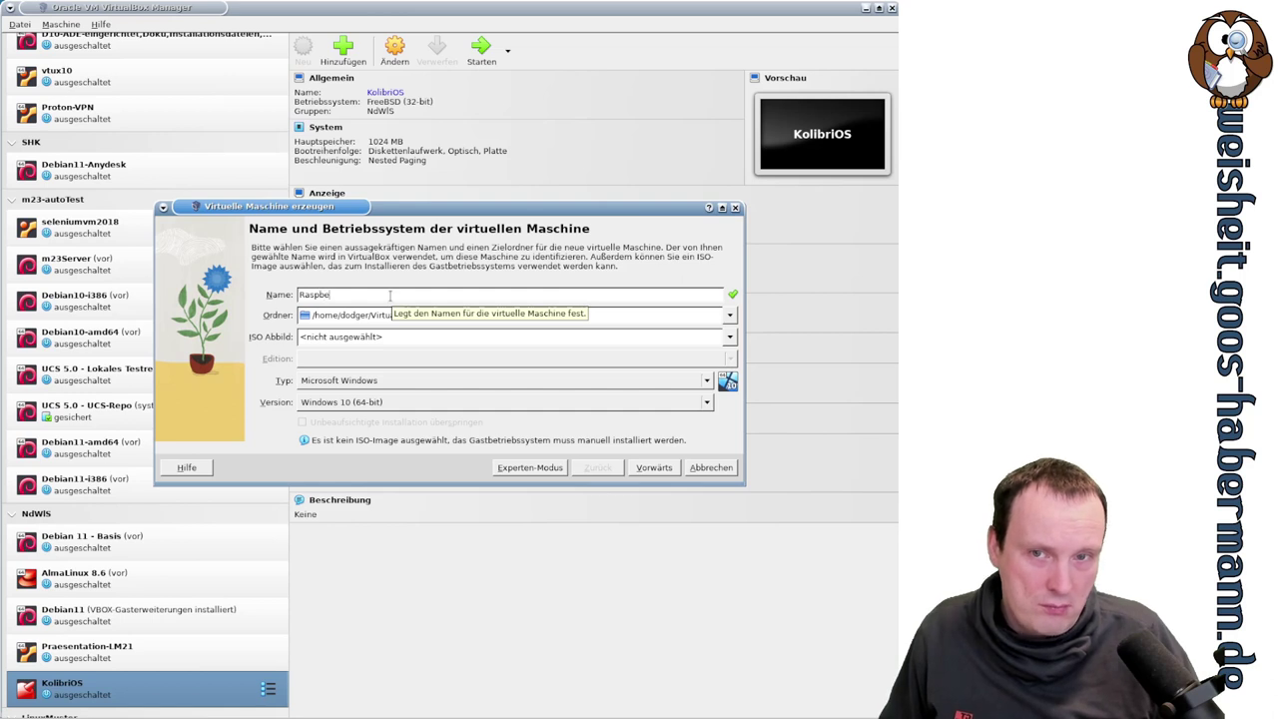
pyautogui.write('rryPi')
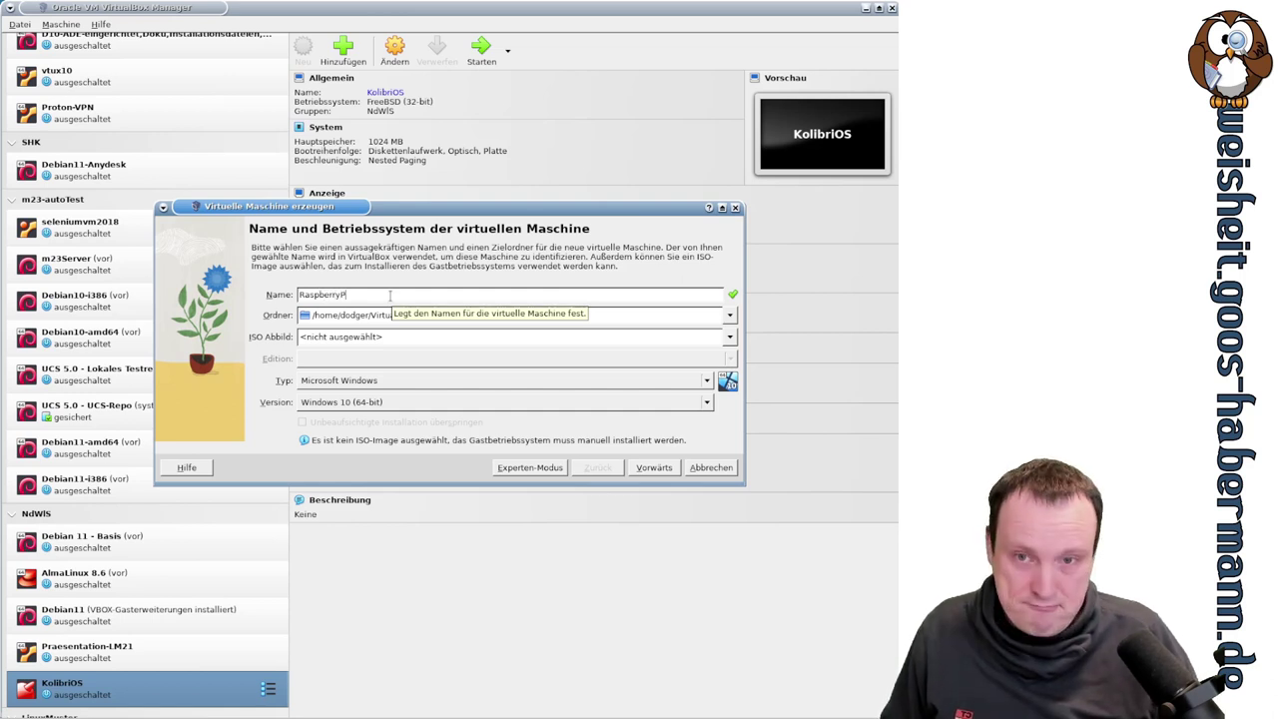
pyautogui.write('OS')
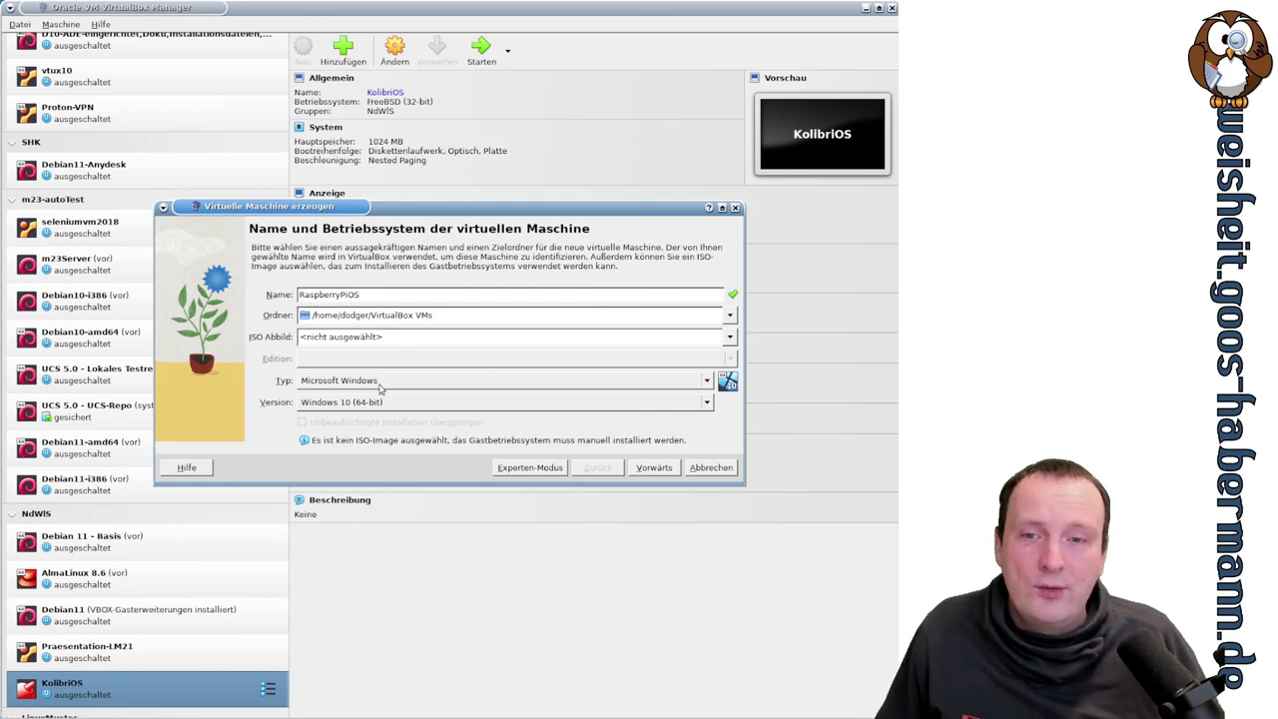
pyautogui.click(380, 390)
pyautogui.click(367, 397)
pyautogui.click(344, 406)
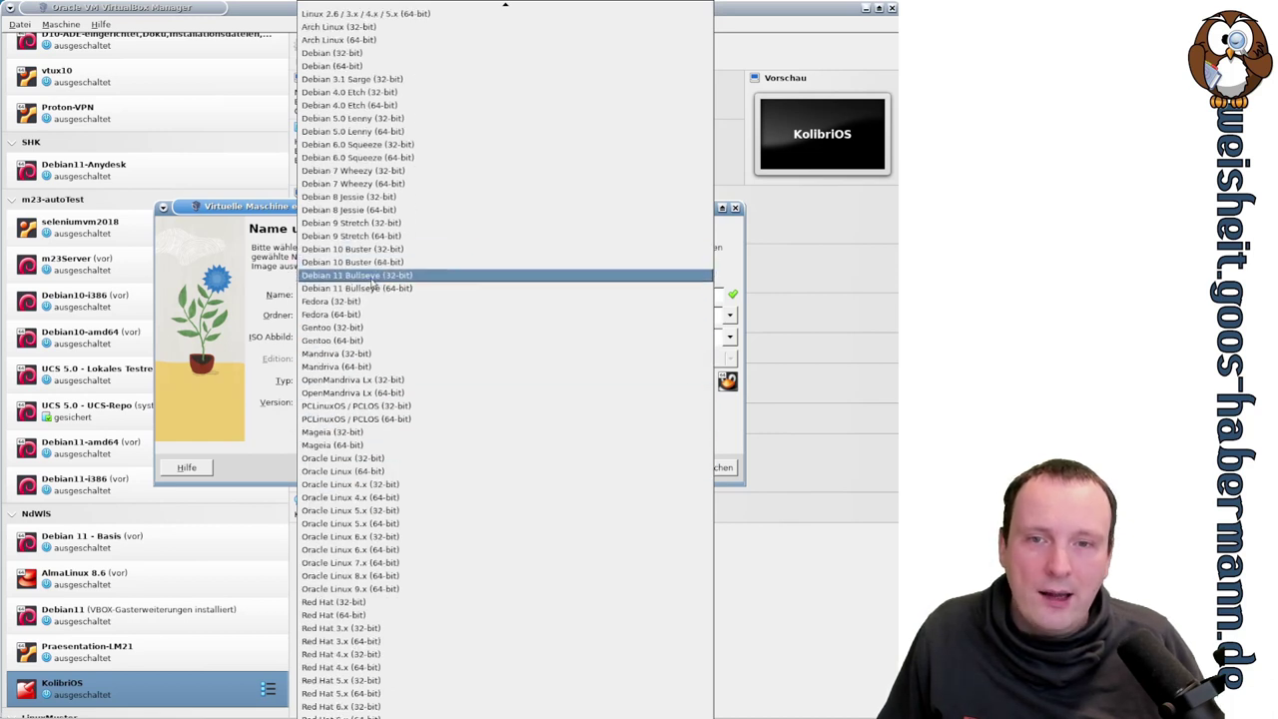
pyautogui.click(425, 278)
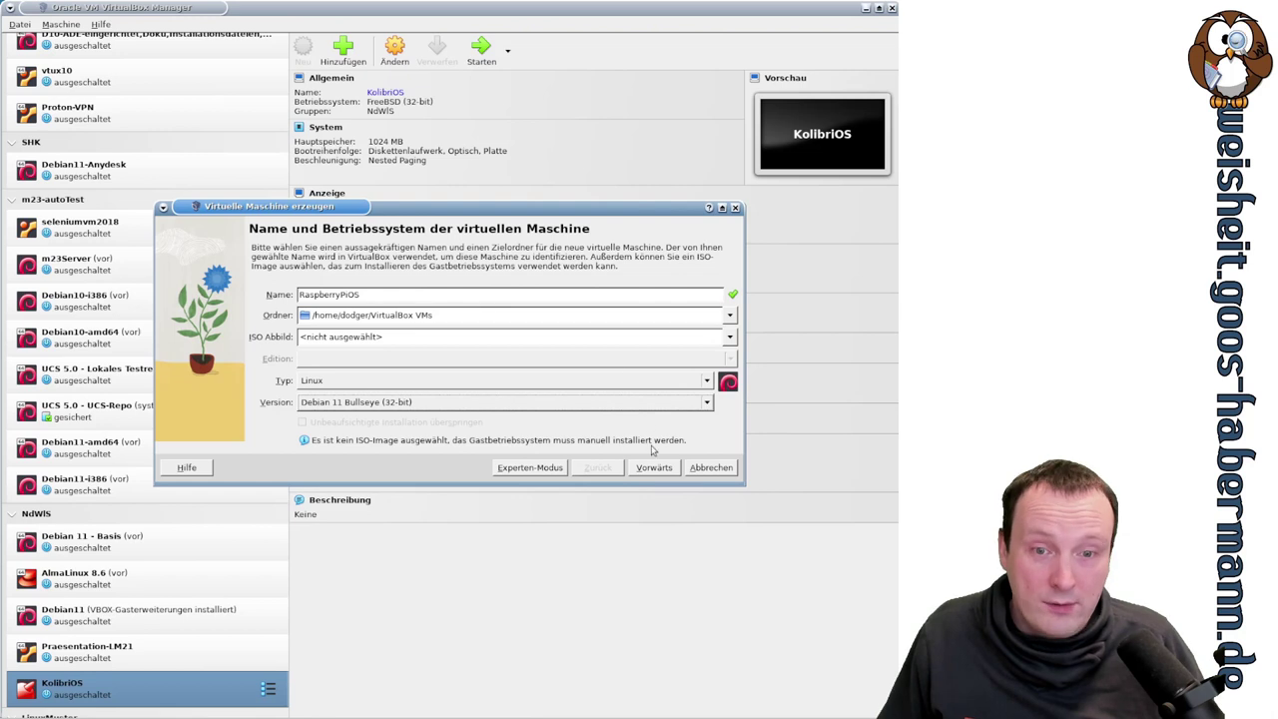
pyautogui.click(651, 473)
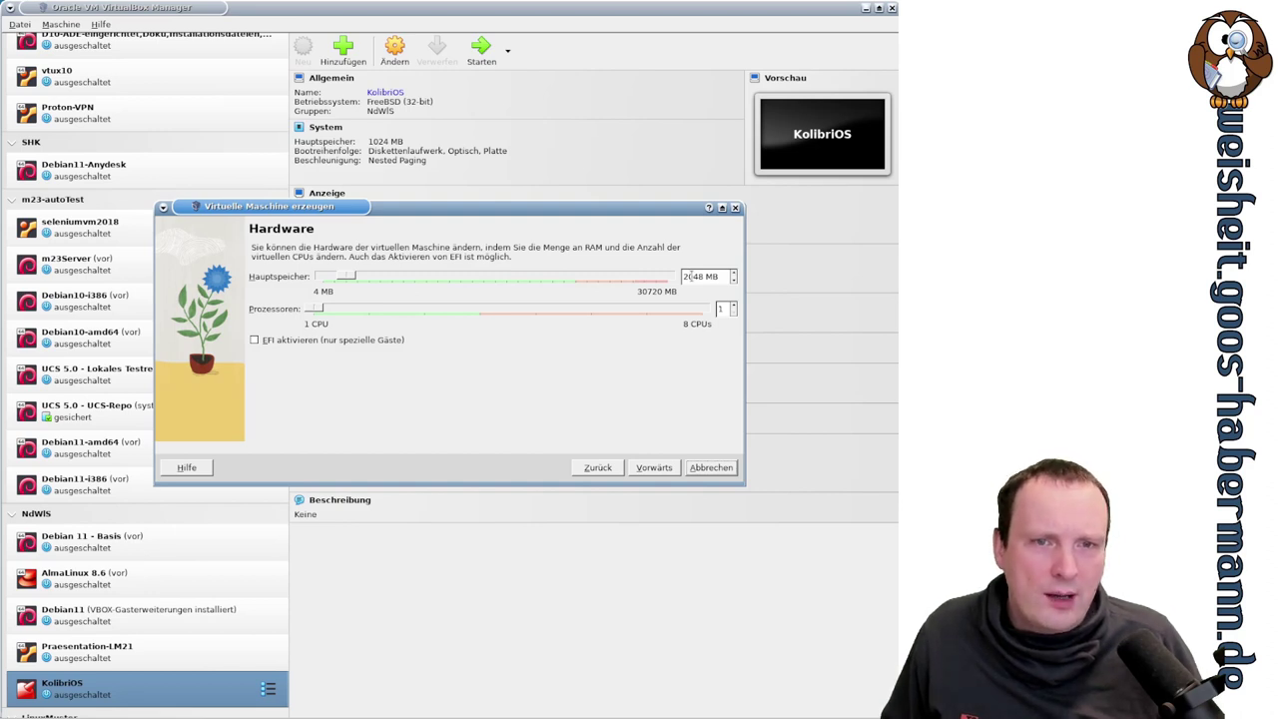
# - Give the RaspberryPiOS machine 4096 MB of main memory and 4 processors
pyautogui.doubleClick(690, 276)
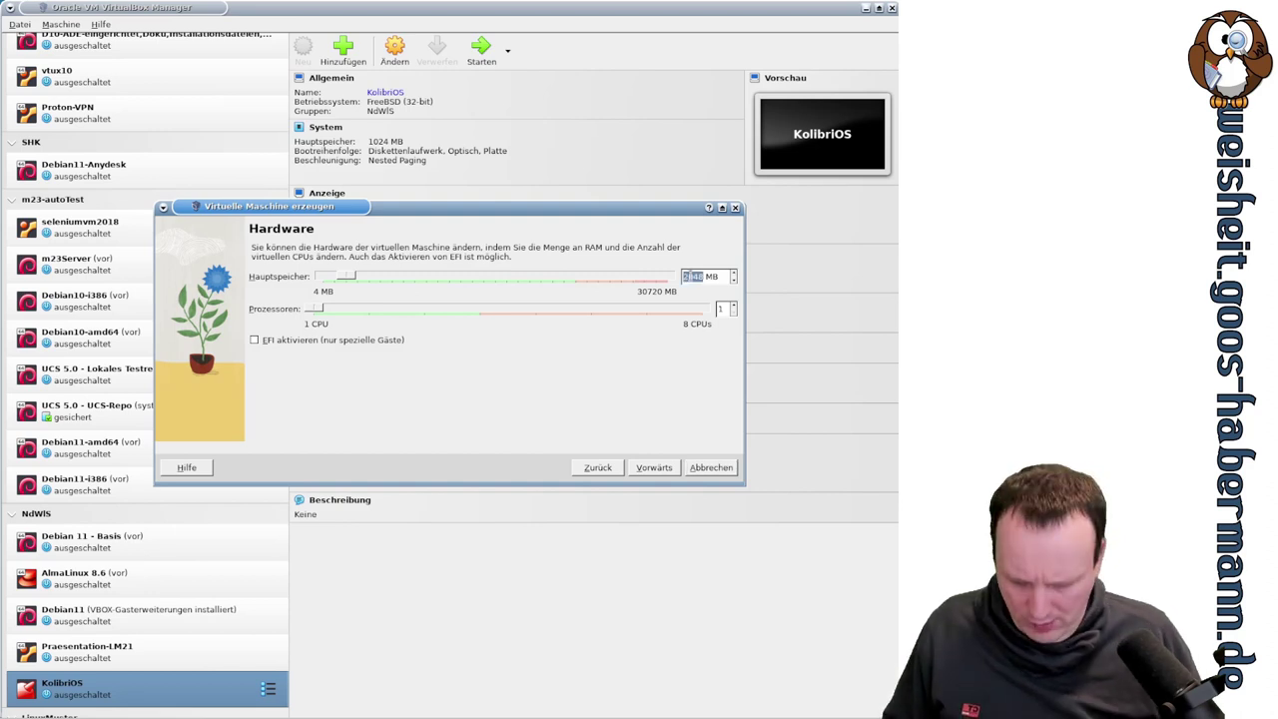
pyautogui.write('4096')
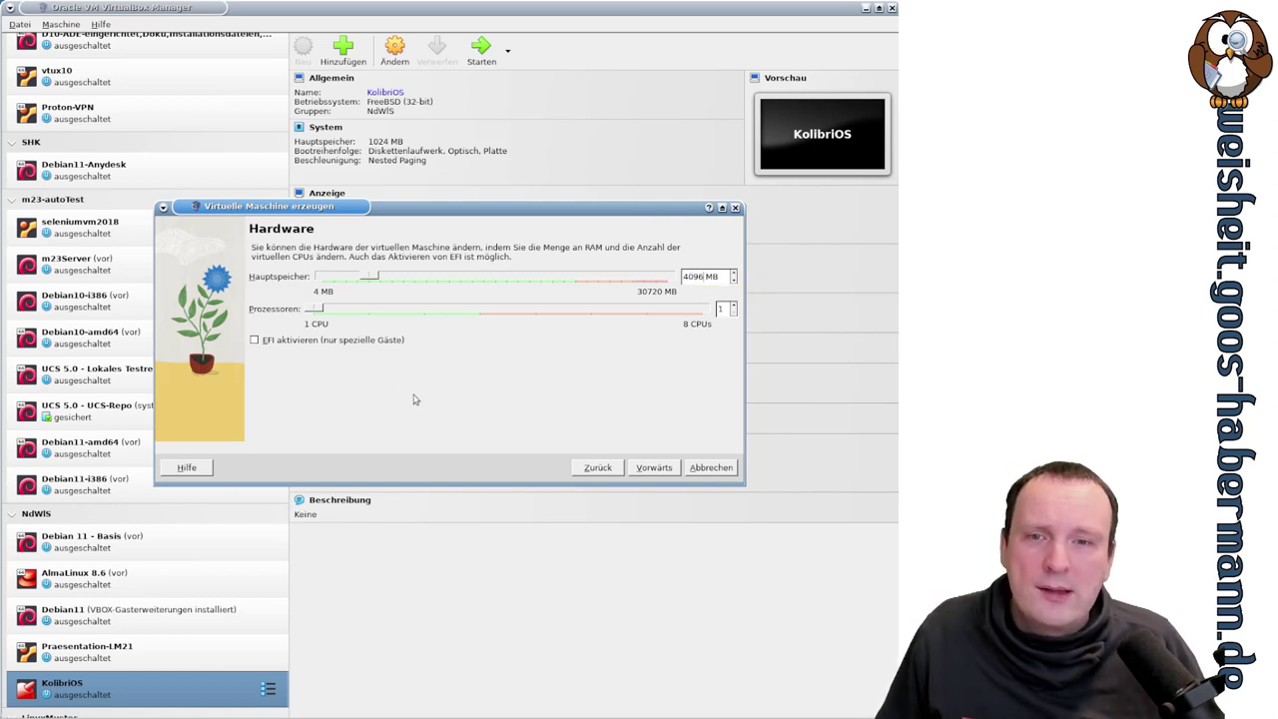
pyautogui.moveTo(318, 309); pyautogui.dragTo(370, 309)
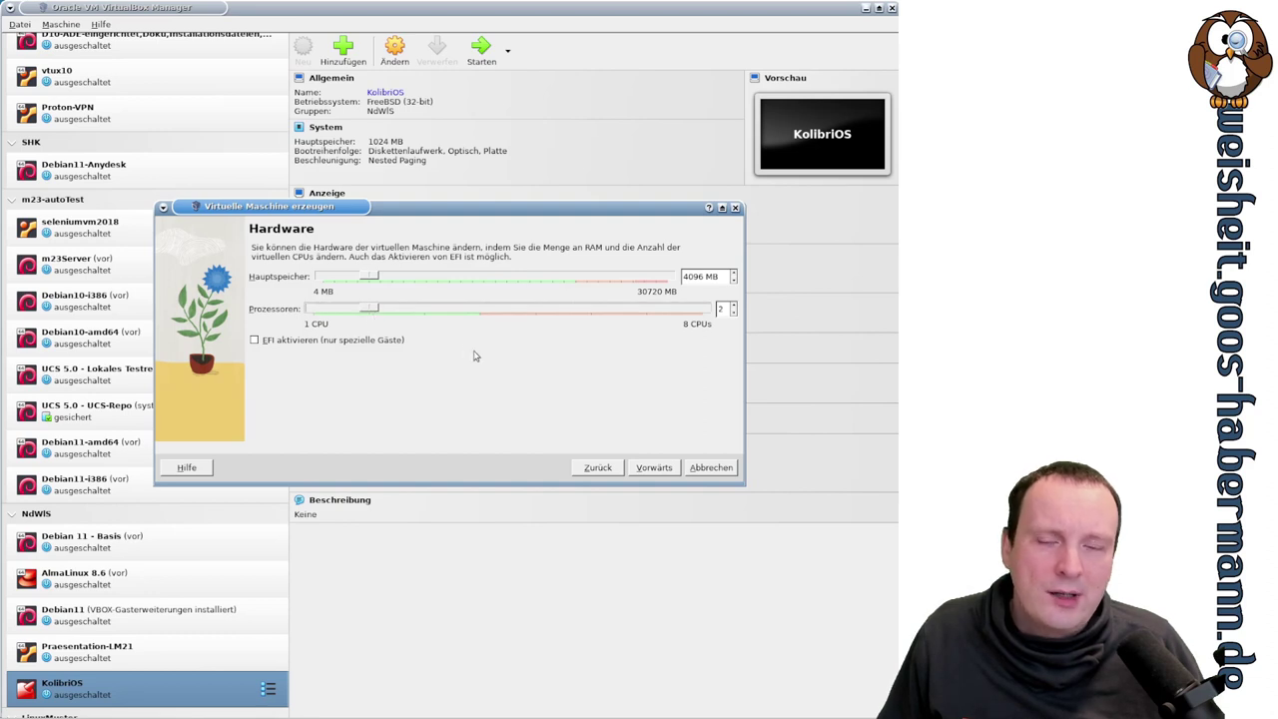
pyautogui.moveTo(372, 309); pyautogui.dragTo(481, 310)
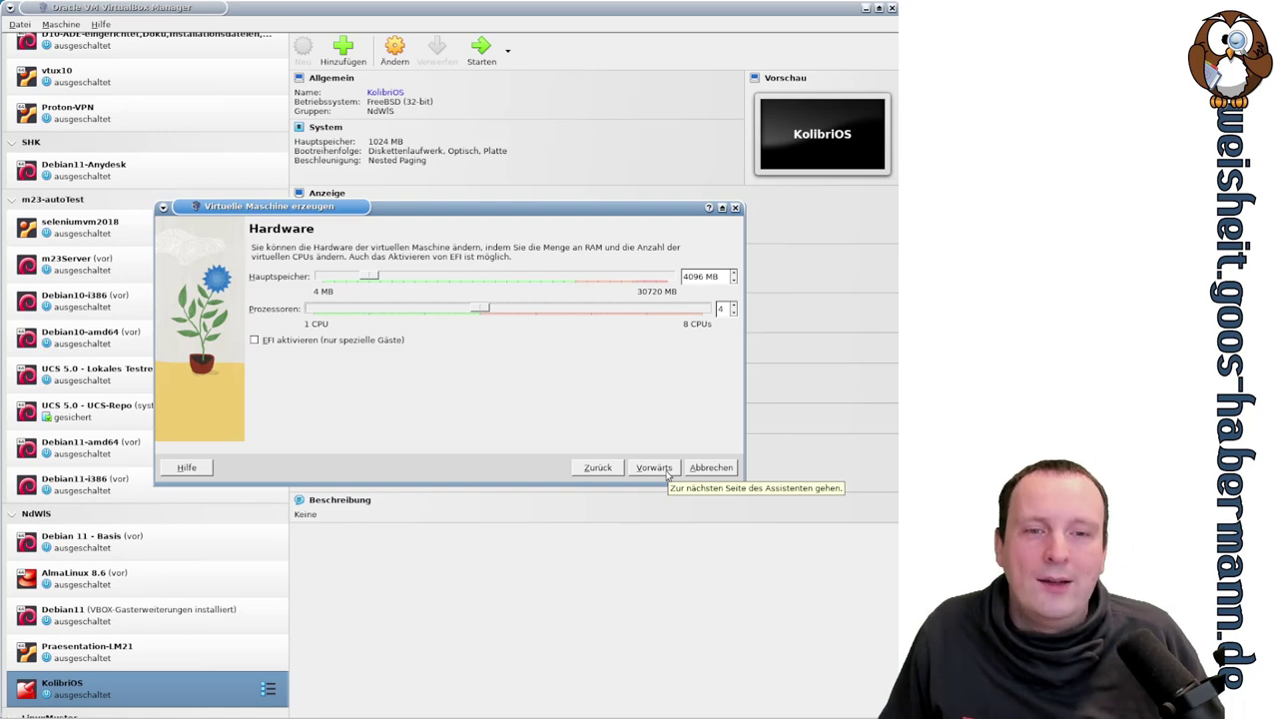
# - Keep the default 20 GB virtual hard disk and finish creating the RaspberryPiOS machine
pyautogui.click(667, 476)
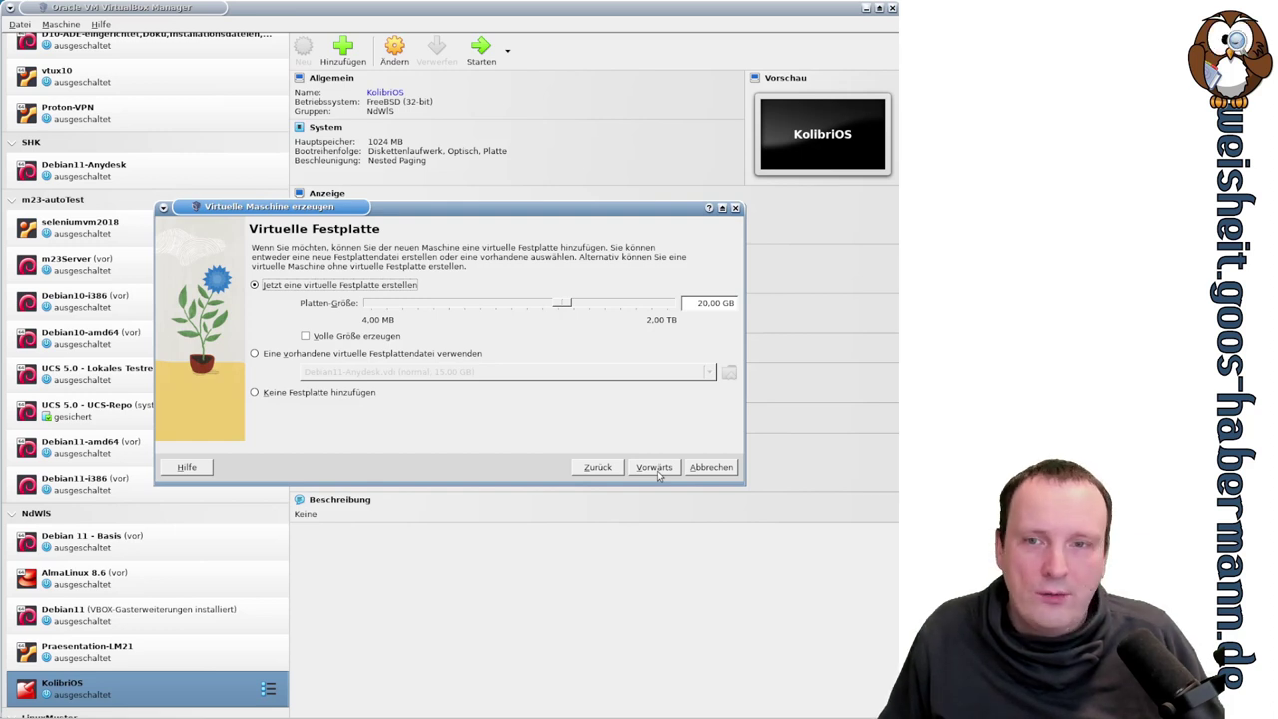
pyautogui.click(656, 467)
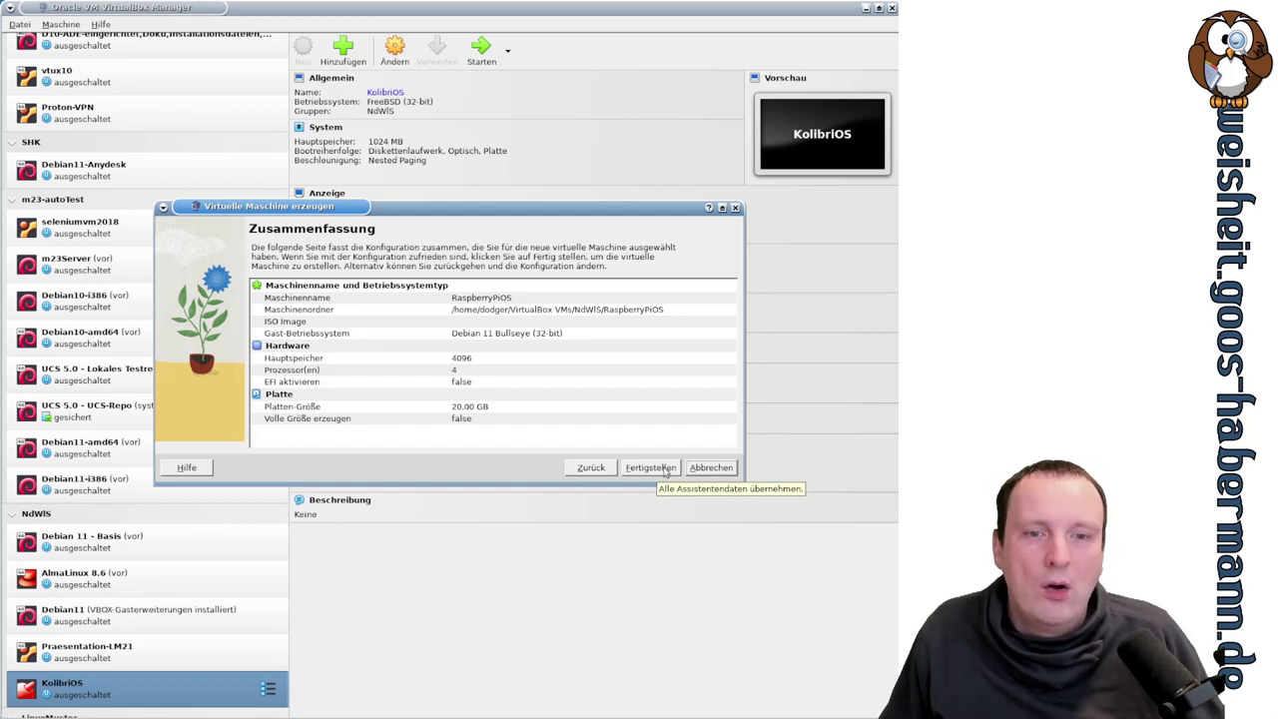
pyautogui.click(666, 468)
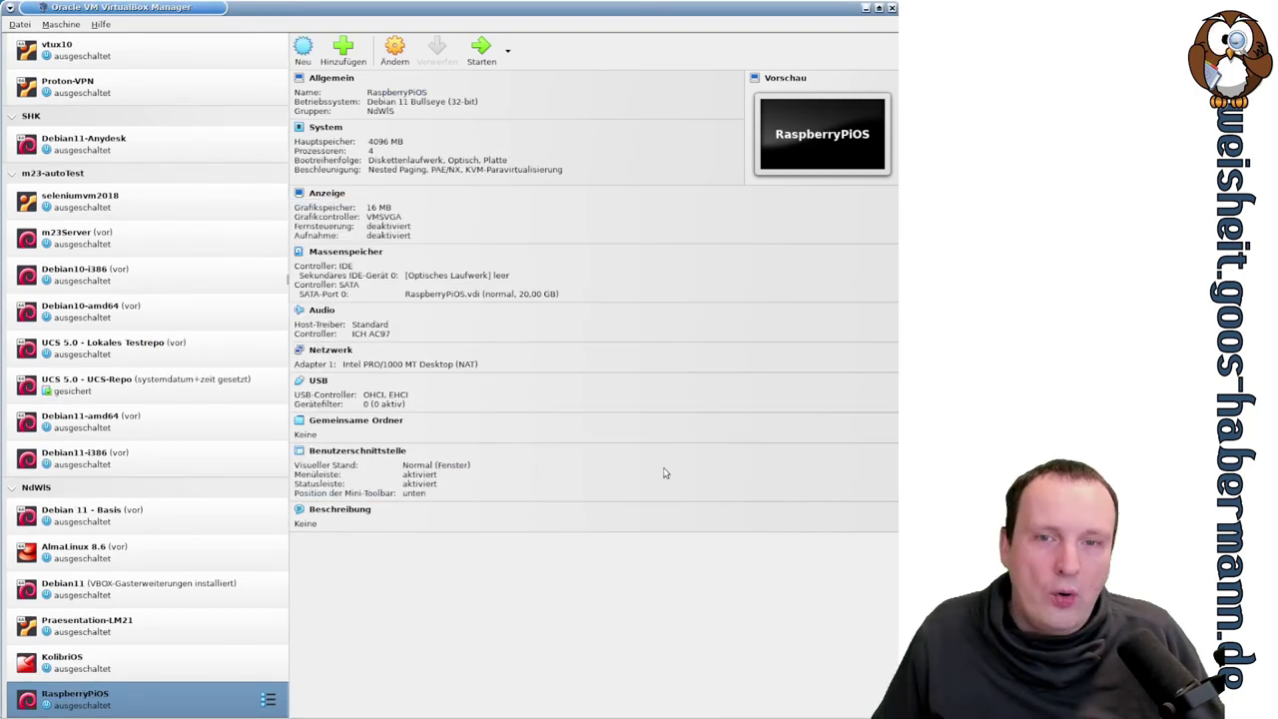
# - Start RaspberryPiOS and boot it from the 2022-07-01-raspios-bullseye-i386.iso image as DVD
pyautogui.click(481, 50)
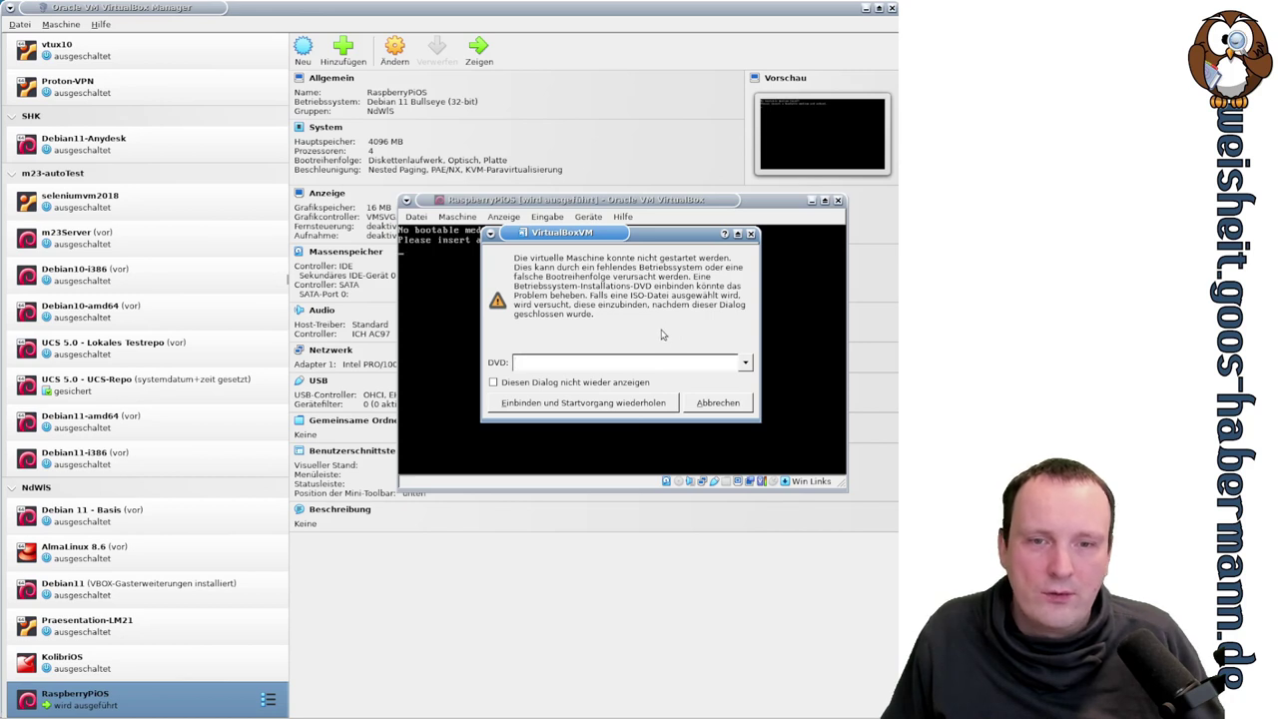
pyautogui.click(748, 367)
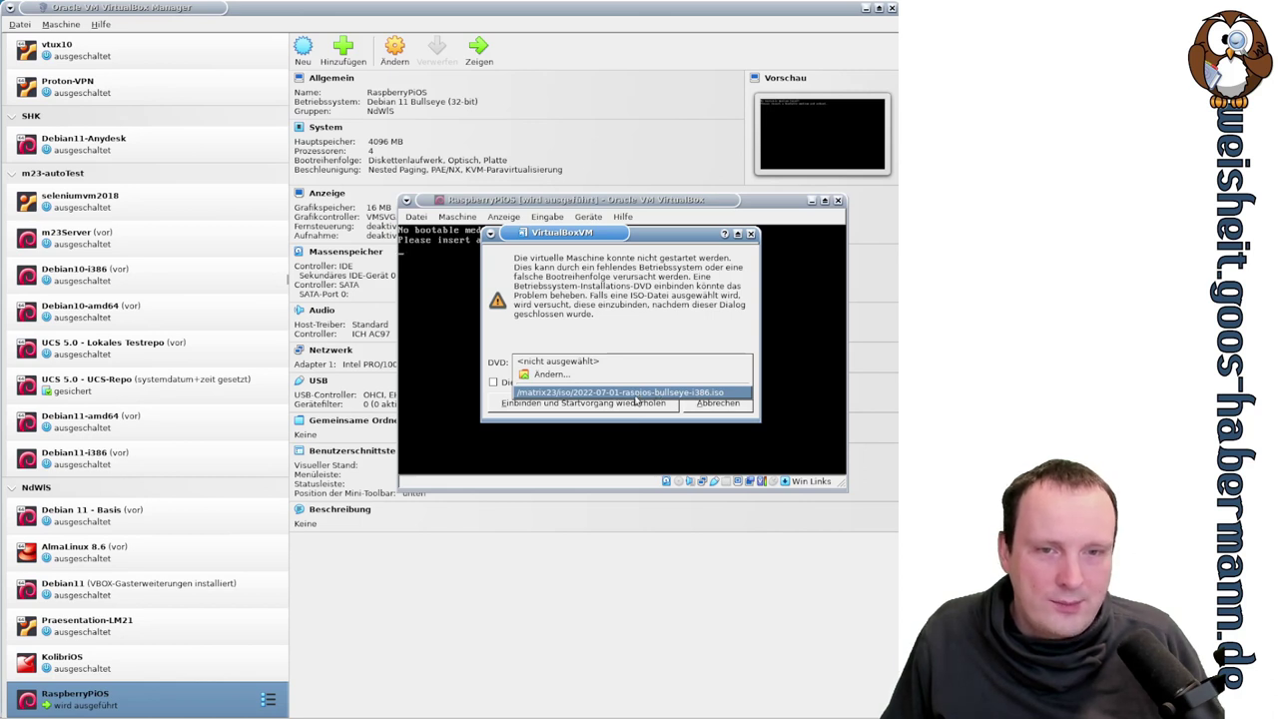
pyautogui.click(666, 394)
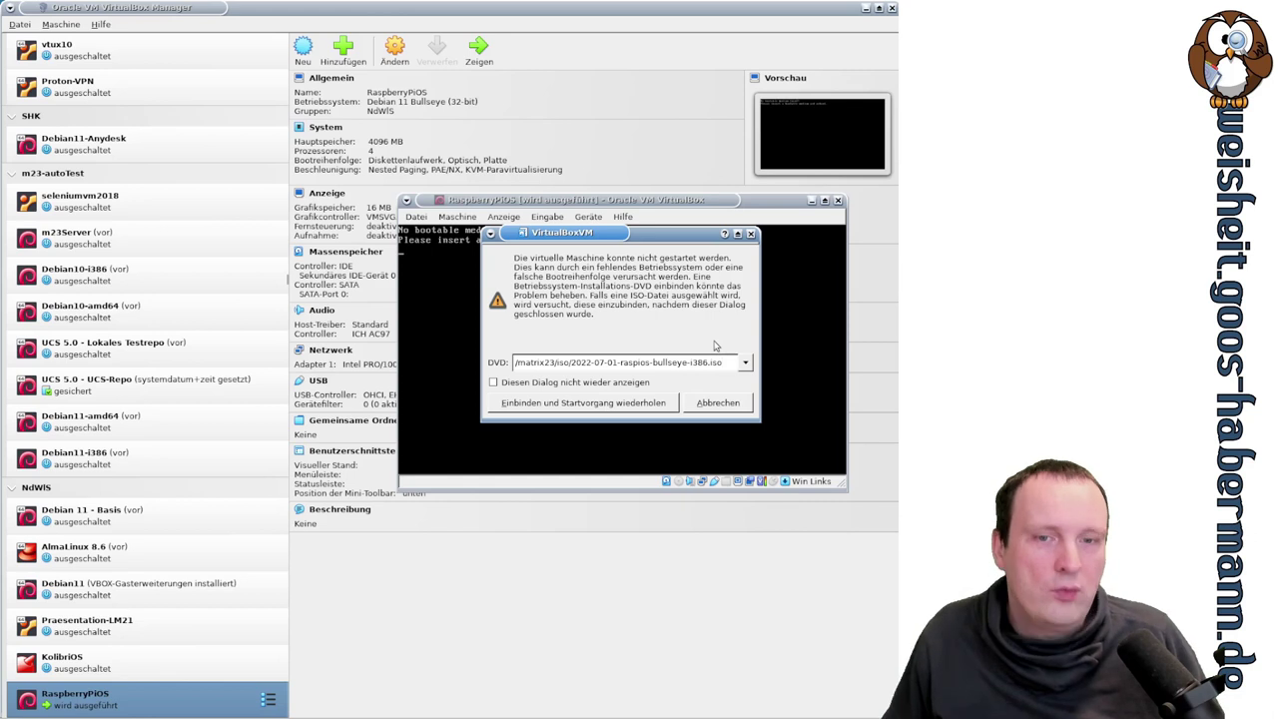
pyautogui.click(616, 405)
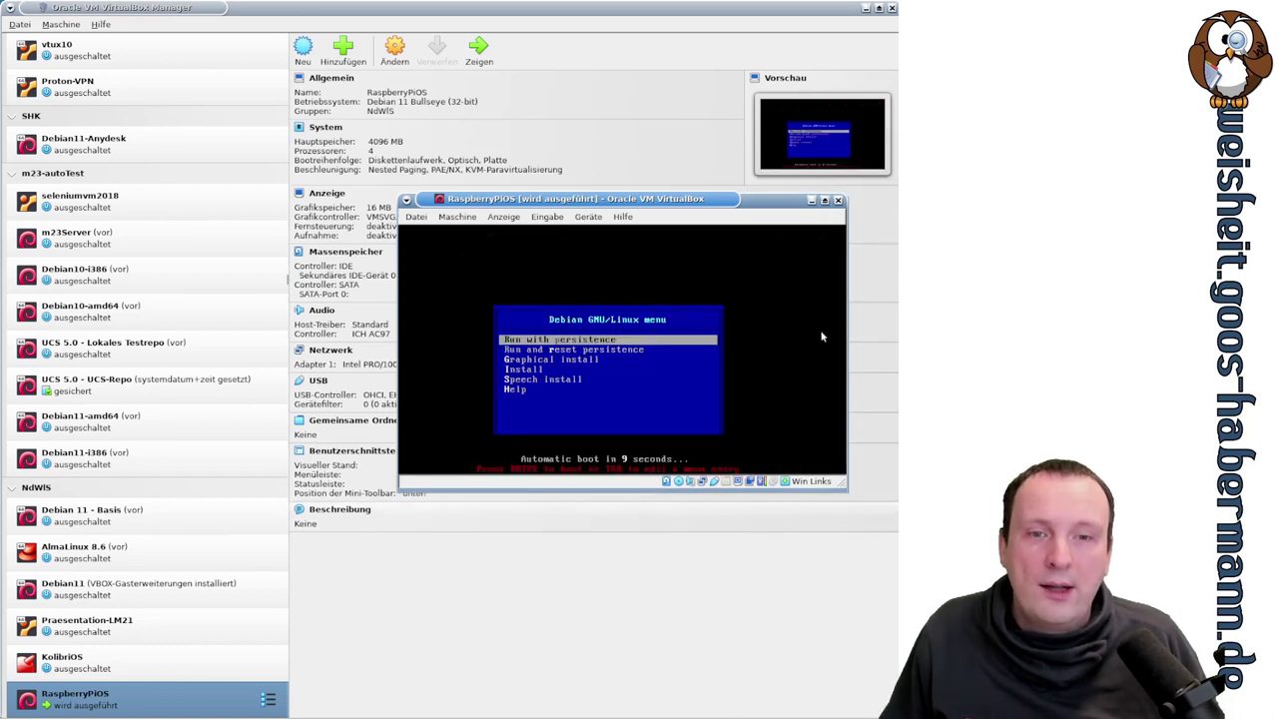
# - Launch Graphical install from the Debian boot menu
pyautogui.press('Down')
pyautogui.press('Up')
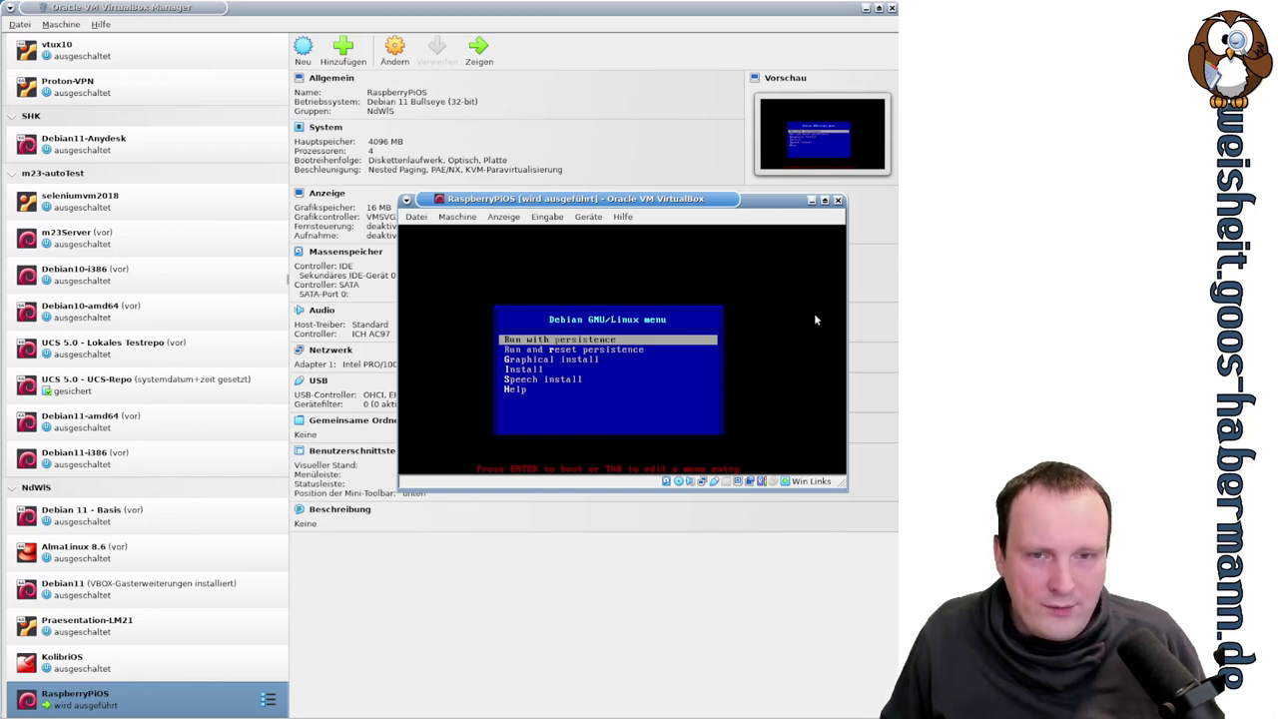
pyautogui.press('Down')
pyautogui.press('Down')
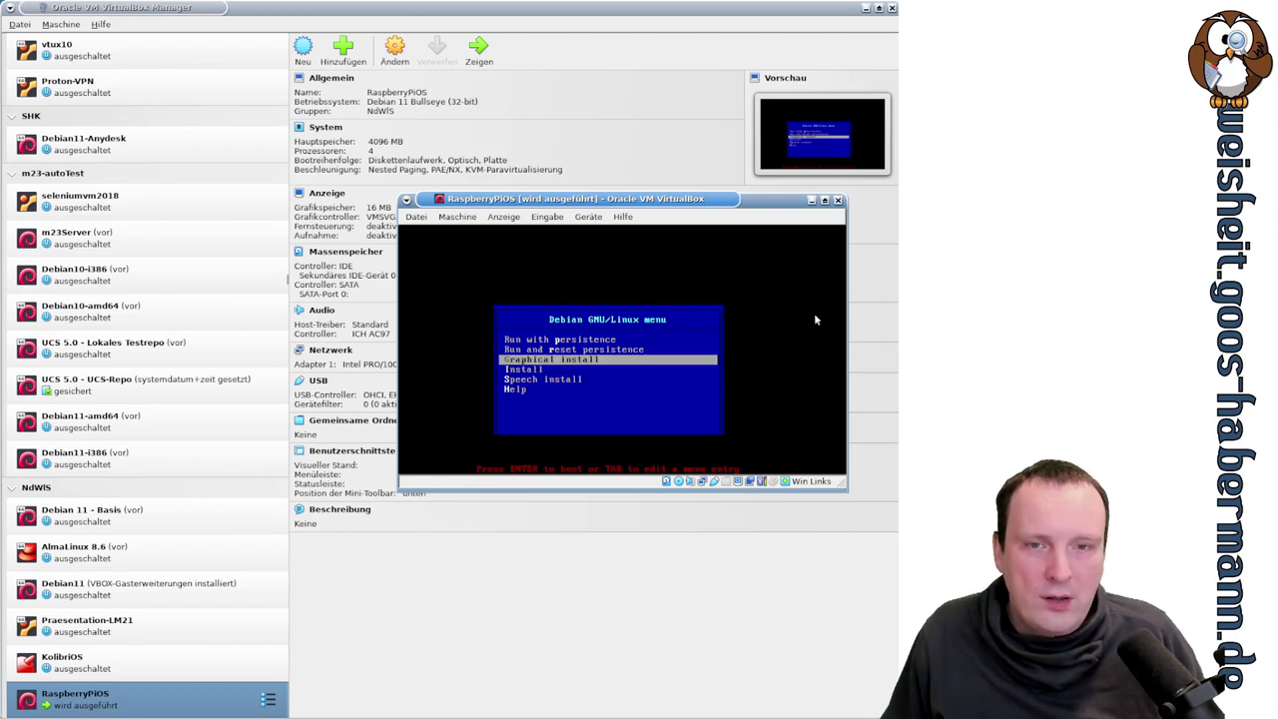
pyautogui.press('Return')
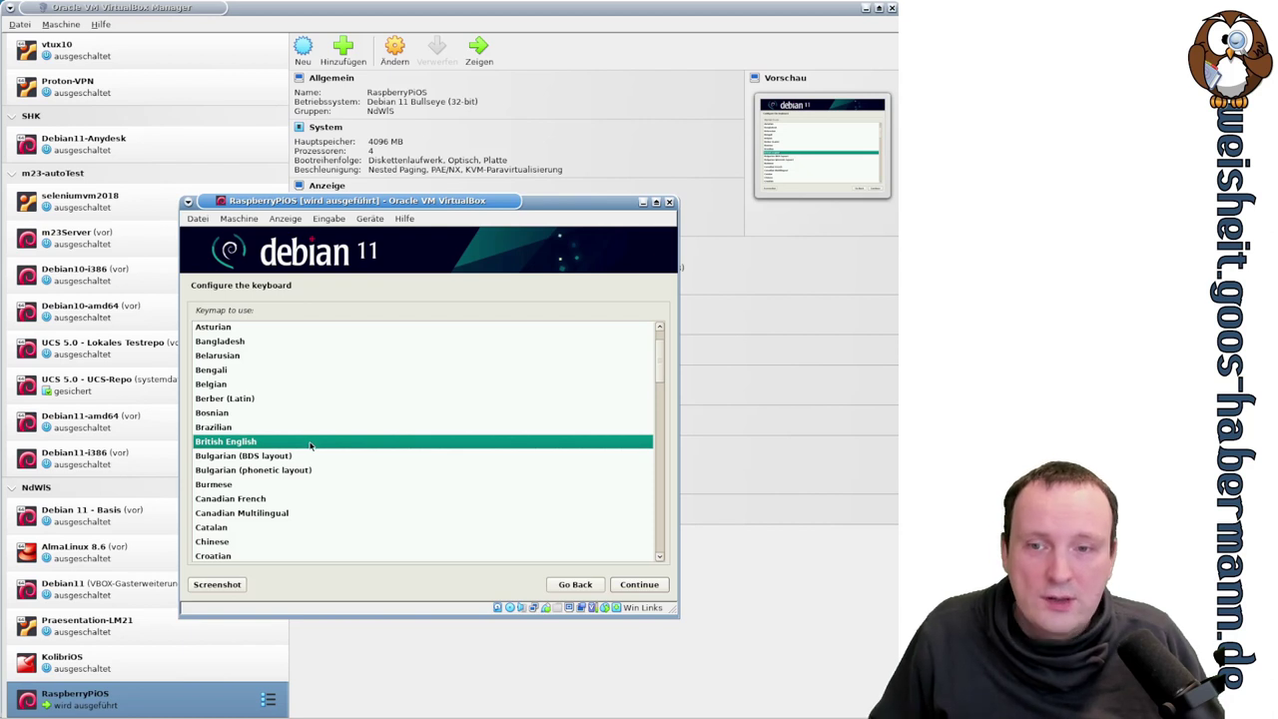
# - Choose the German keymap in the installer and continue
pyautogui.scroll(-3, 312, 444)
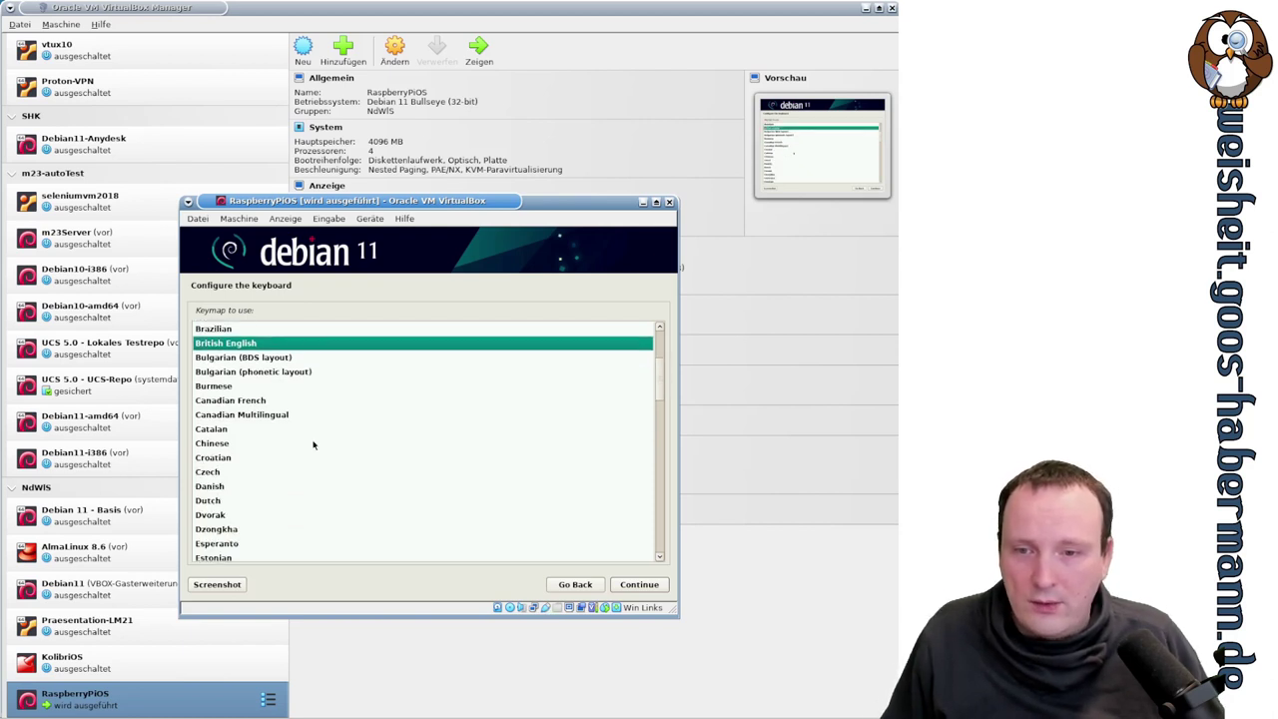
pyautogui.scroll(-3, 314, 444)
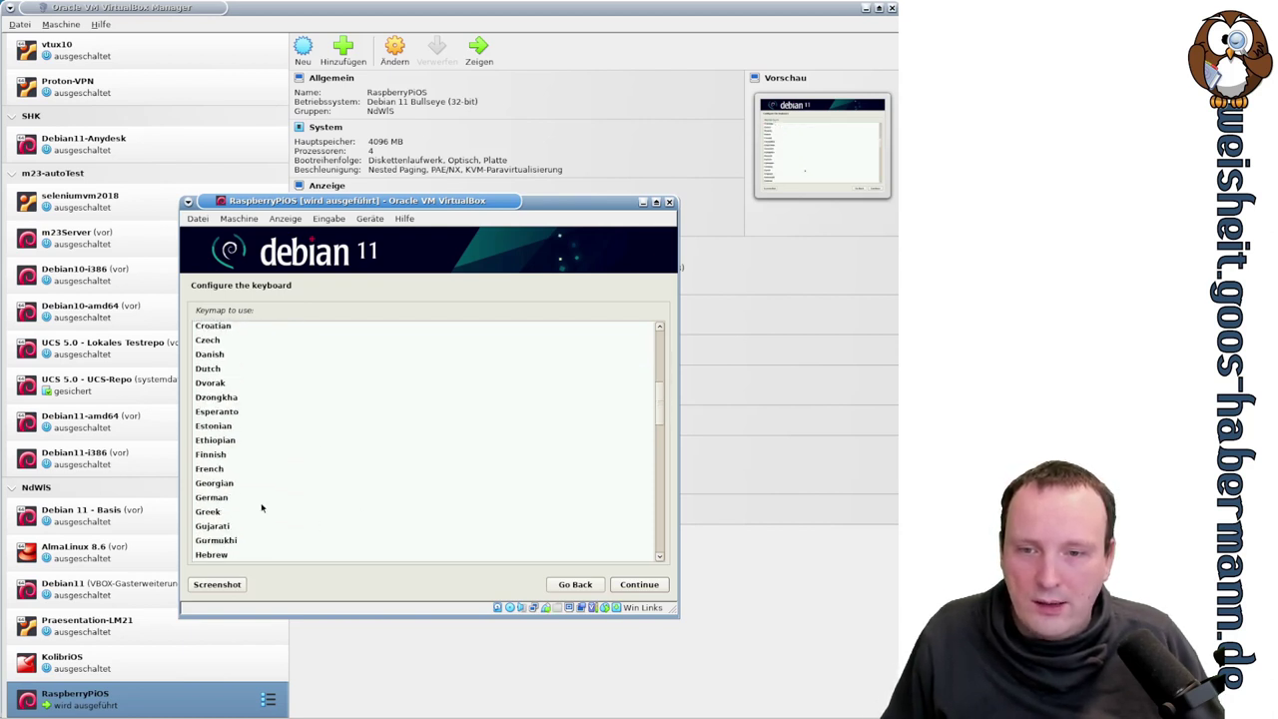
pyautogui.click(255, 503)
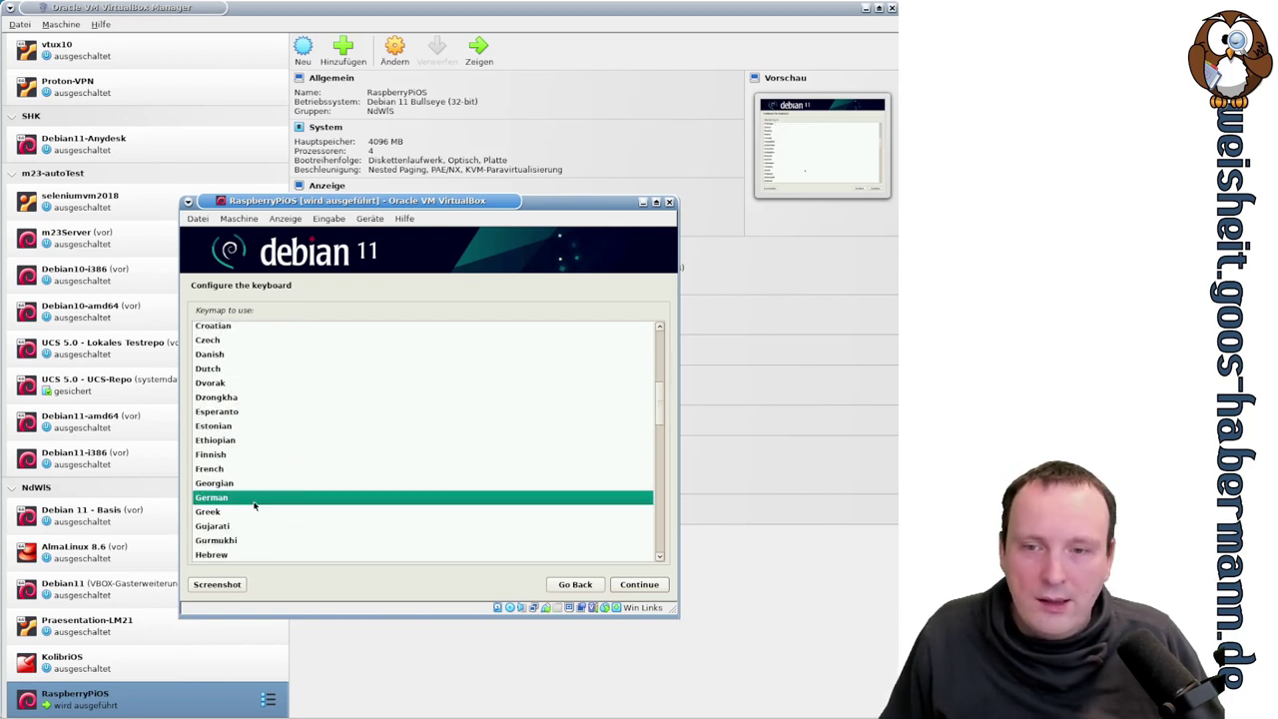
pyautogui.click(638, 584)
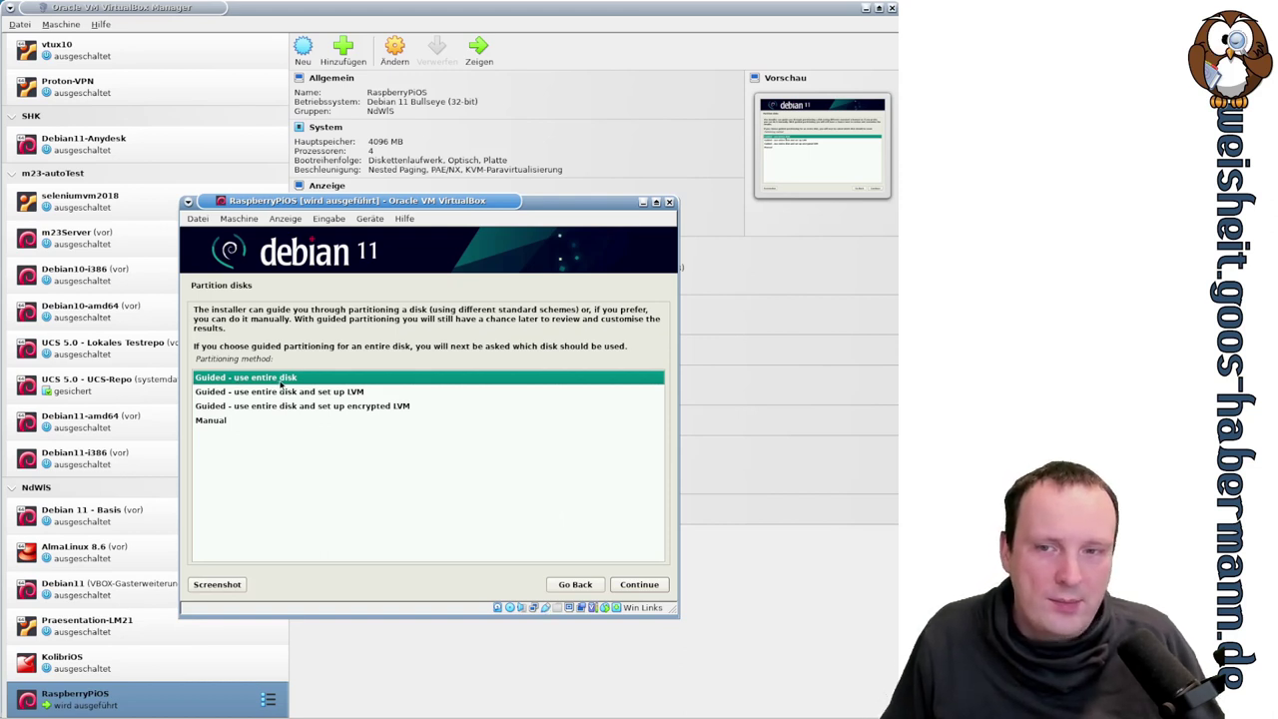
# - Choose guided partitioning of the entire disk on the 21.5 GB VBOX hard disk (sda)
pyautogui.click(282, 392)
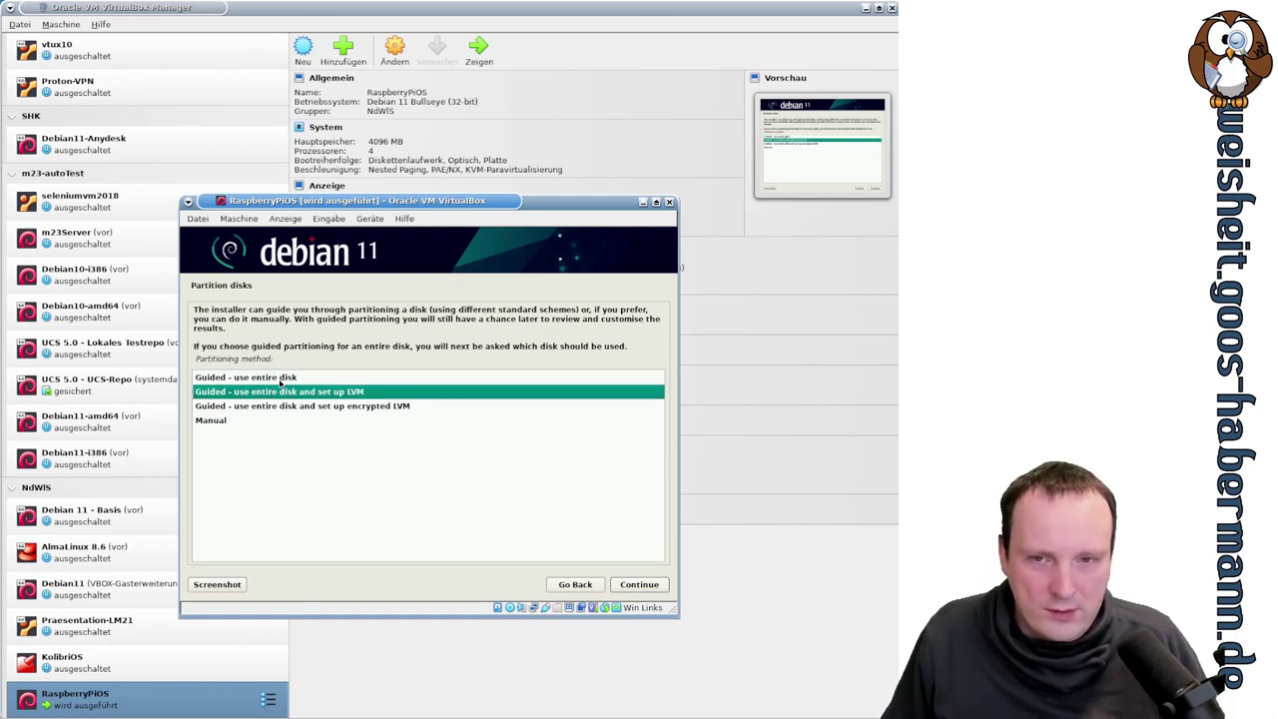
pyautogui.click(281, 406)
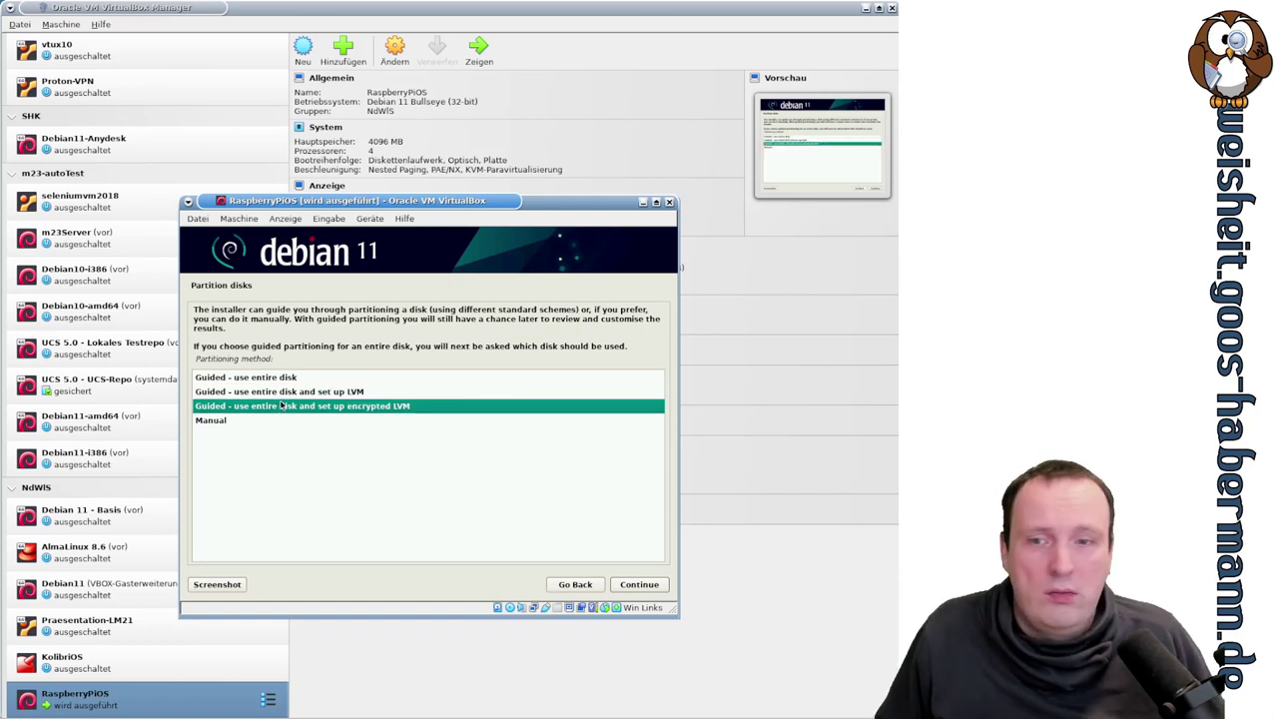
pyautogui.click(283, 379)
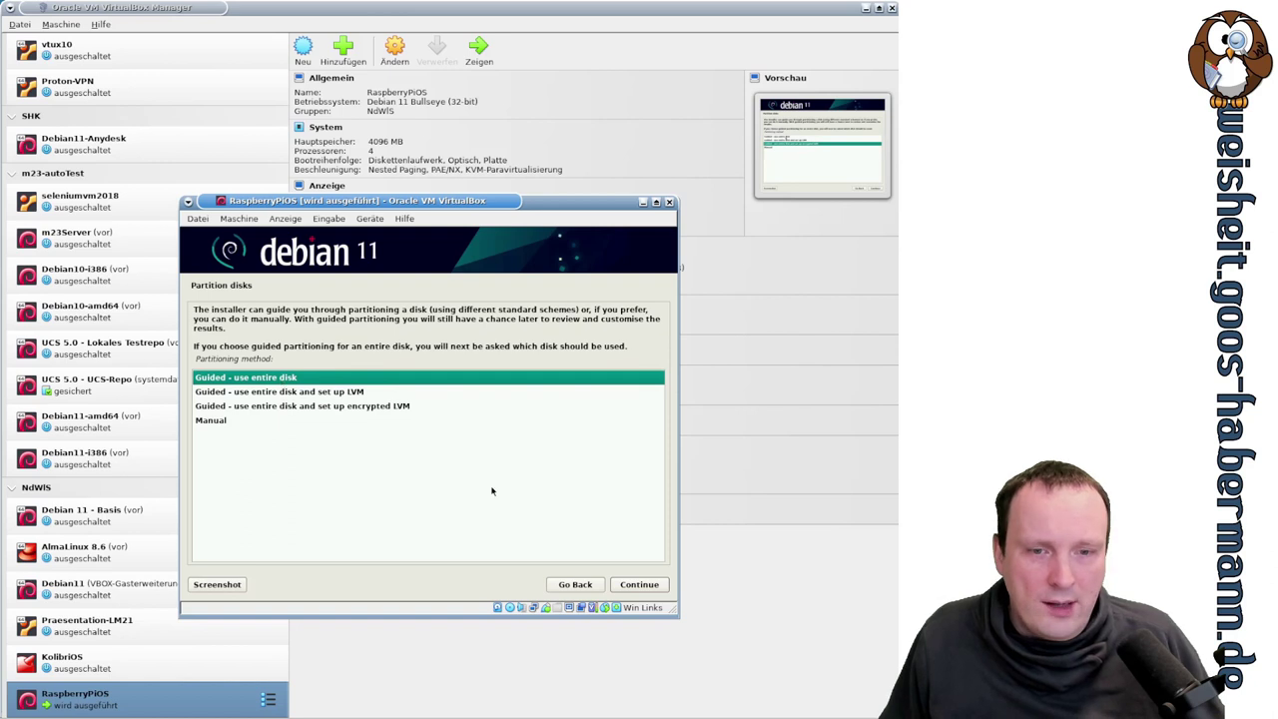
pyautogui.click(635, 585)
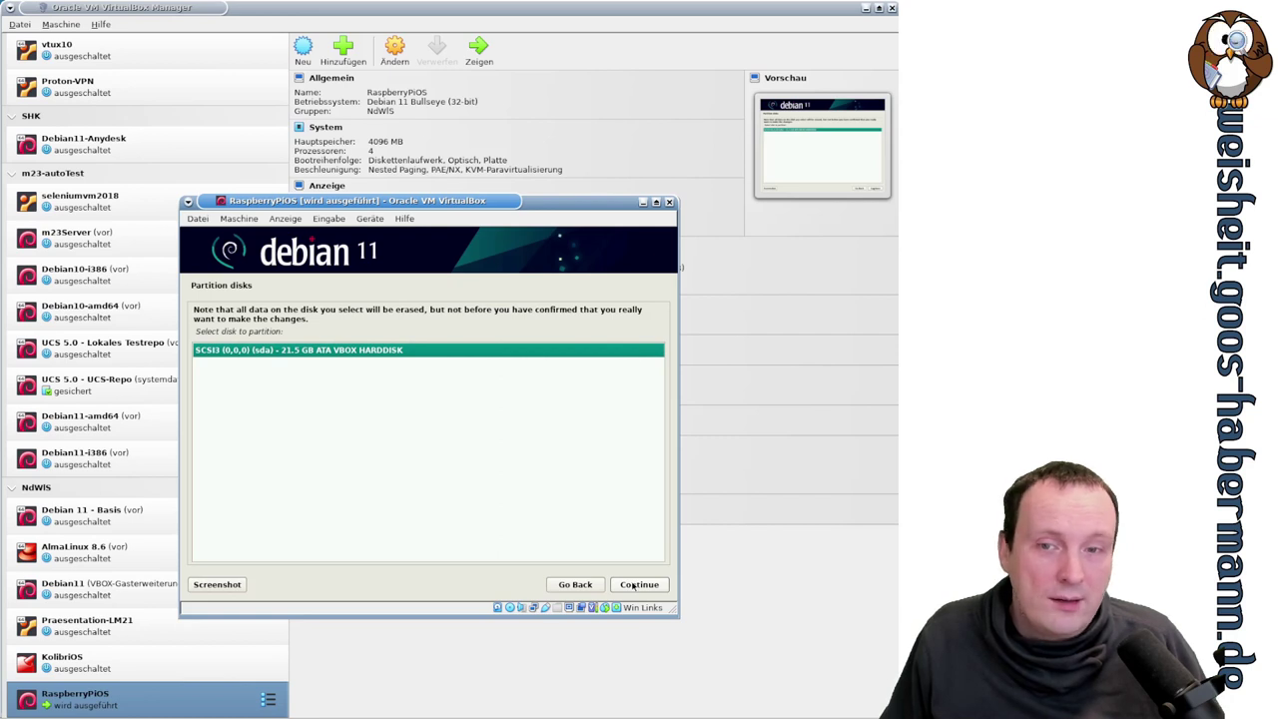
pyautogui.click(635, 585)
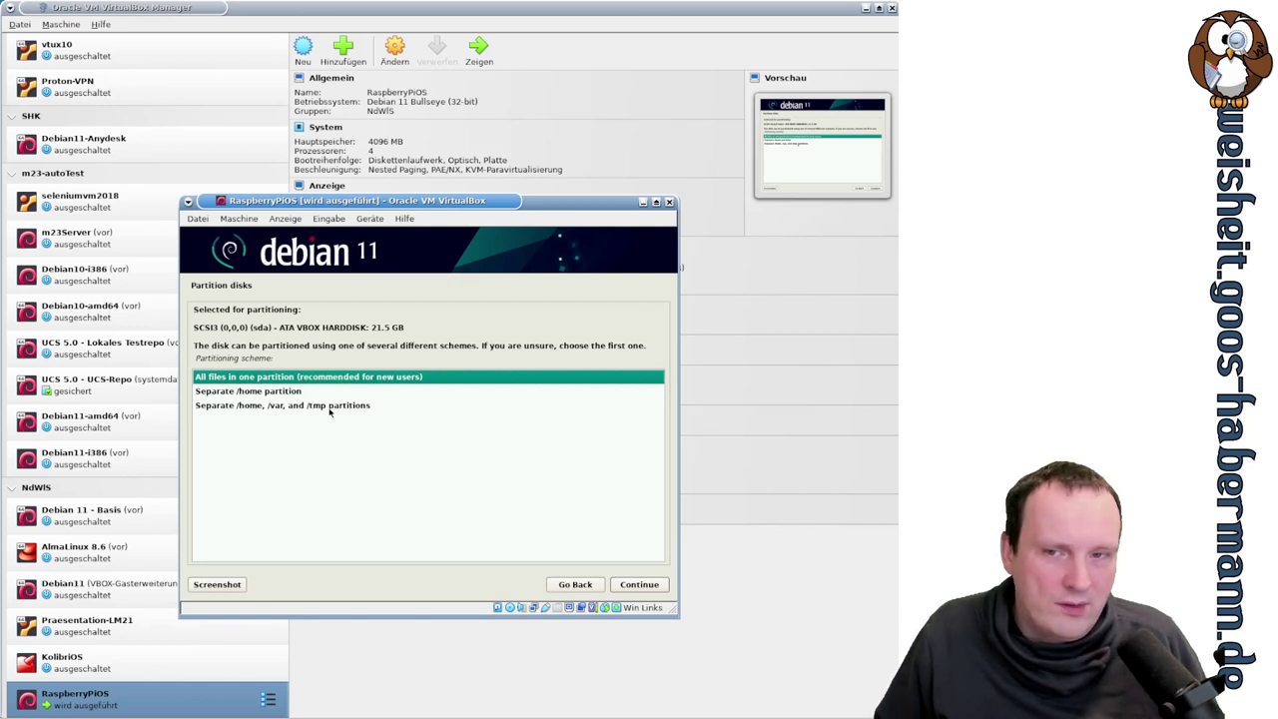
# - Accept the one-partition layout (20.4 GB ext4 root, 1.0 GB swap) and finish partitioning
pyautogui.press('Return')
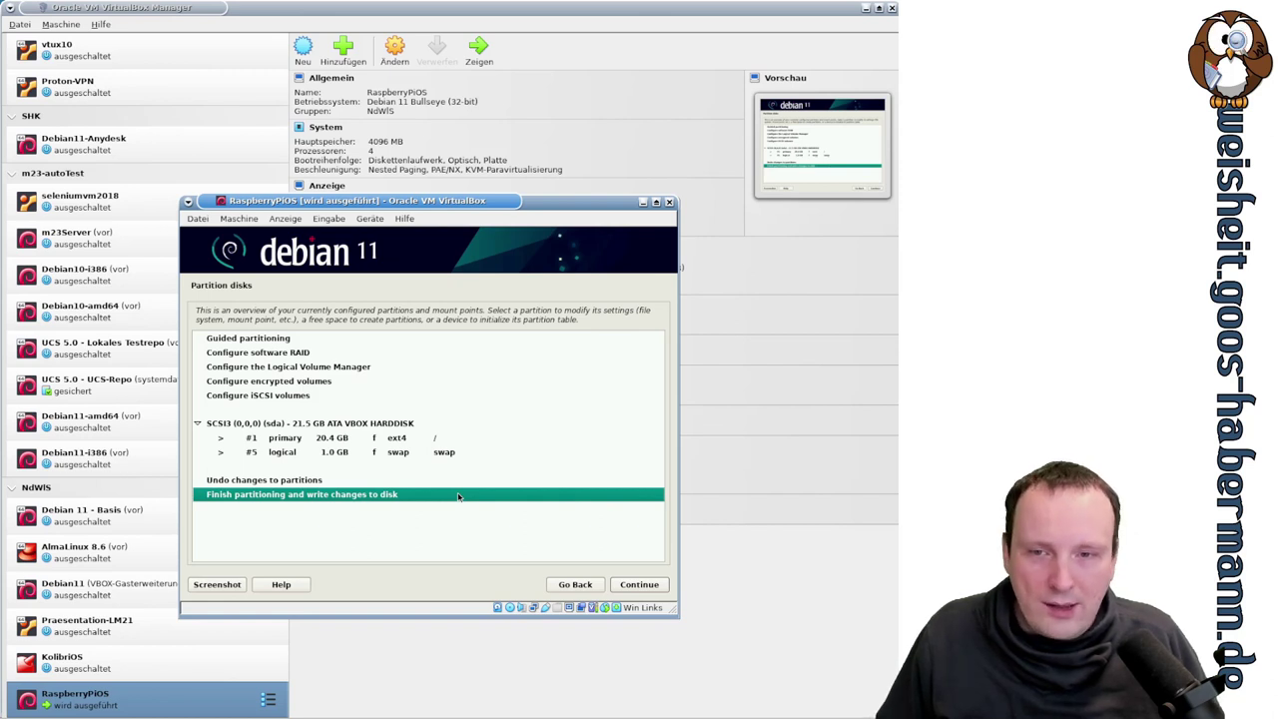
pyautogui.click(410, 439)
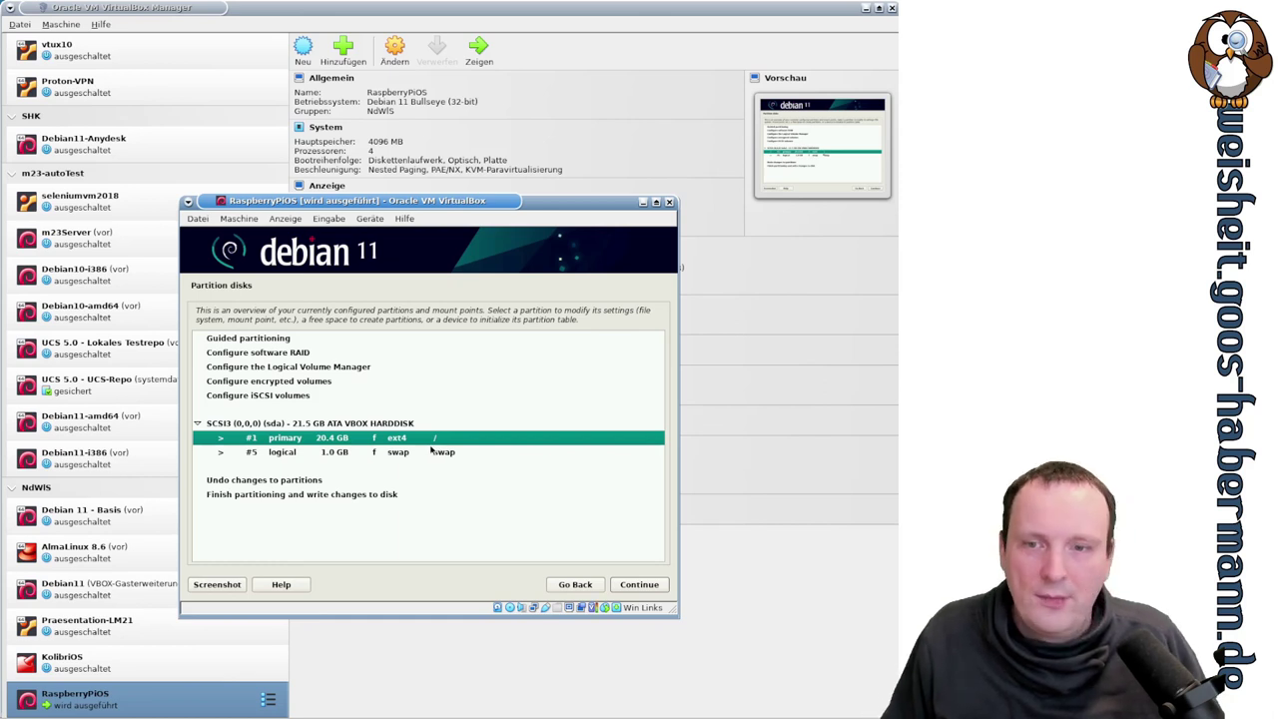
pyautogui.click(443, 455)
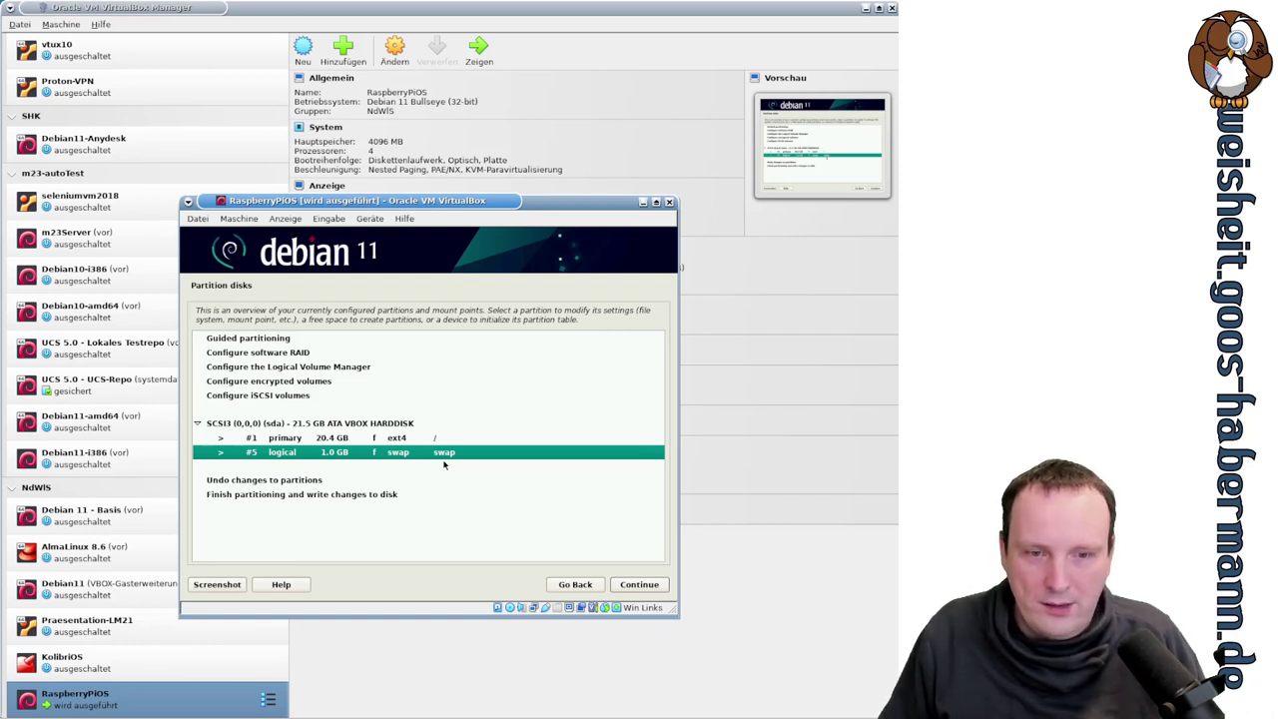
pyautogui.click(377, 497)
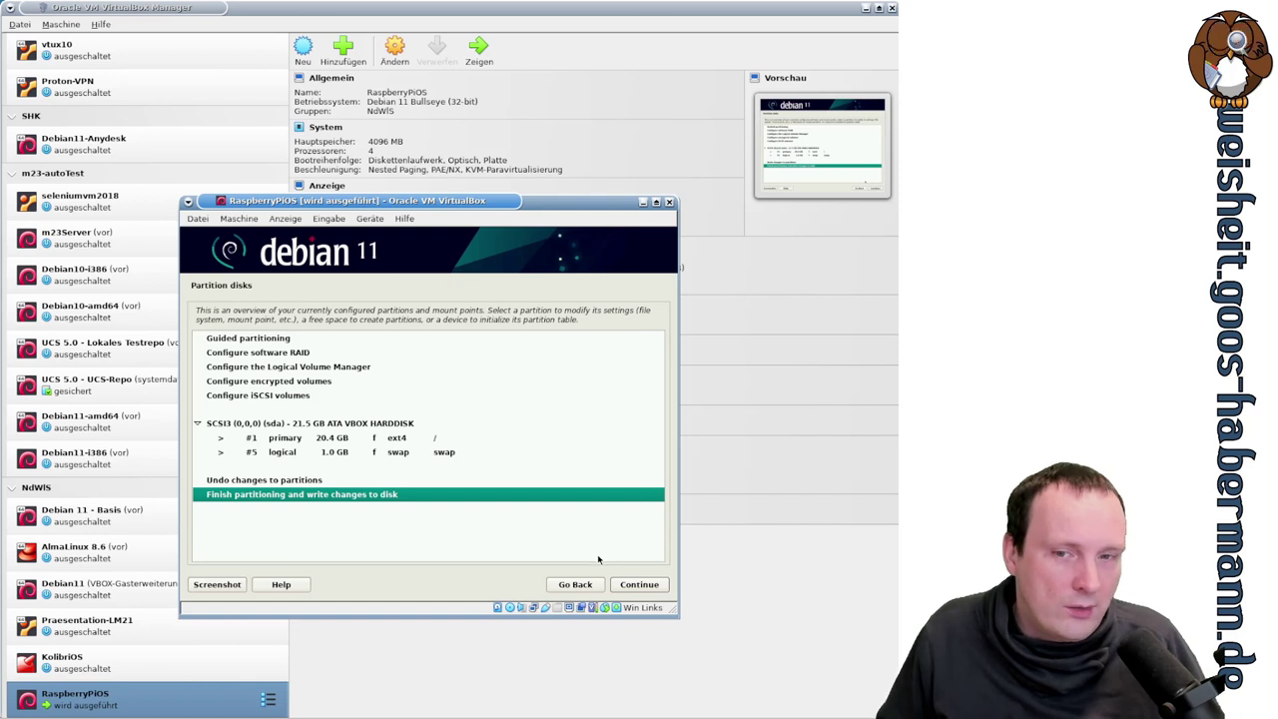
pyautogui.click(640, 585)
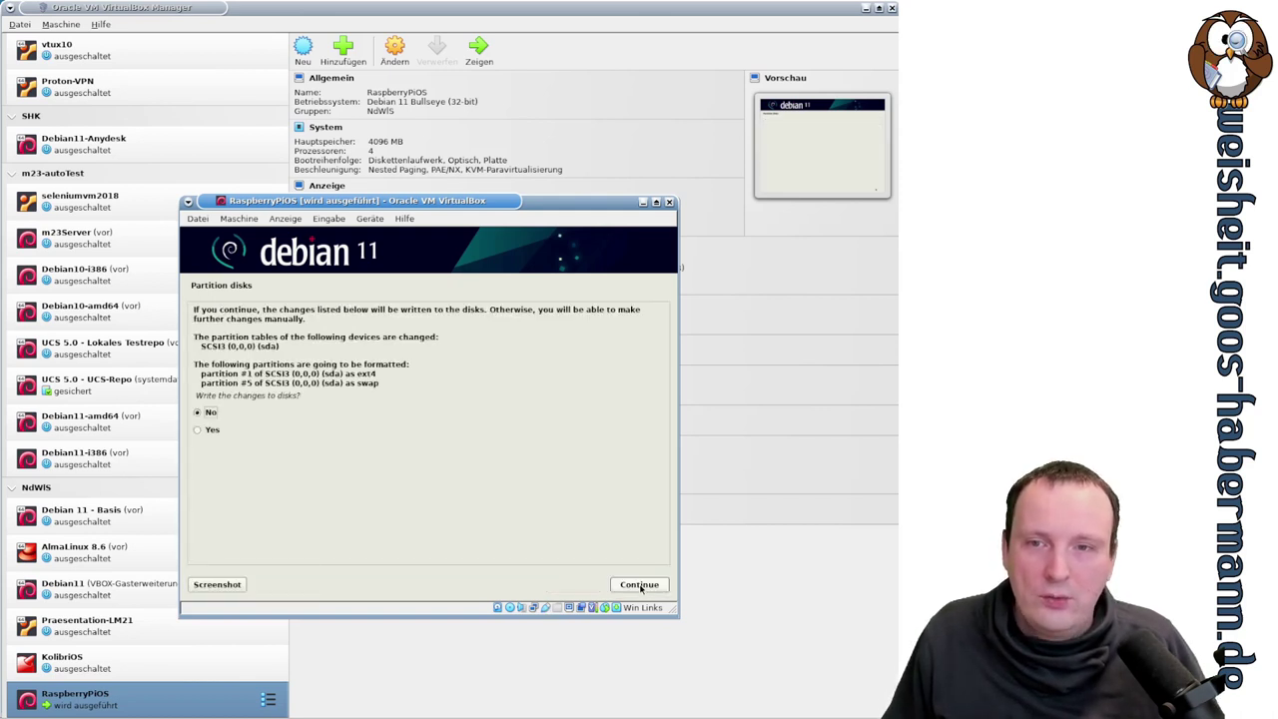
# - Confirm Yes to writing the partition changes to disk
pyautogui.click(214, 430)
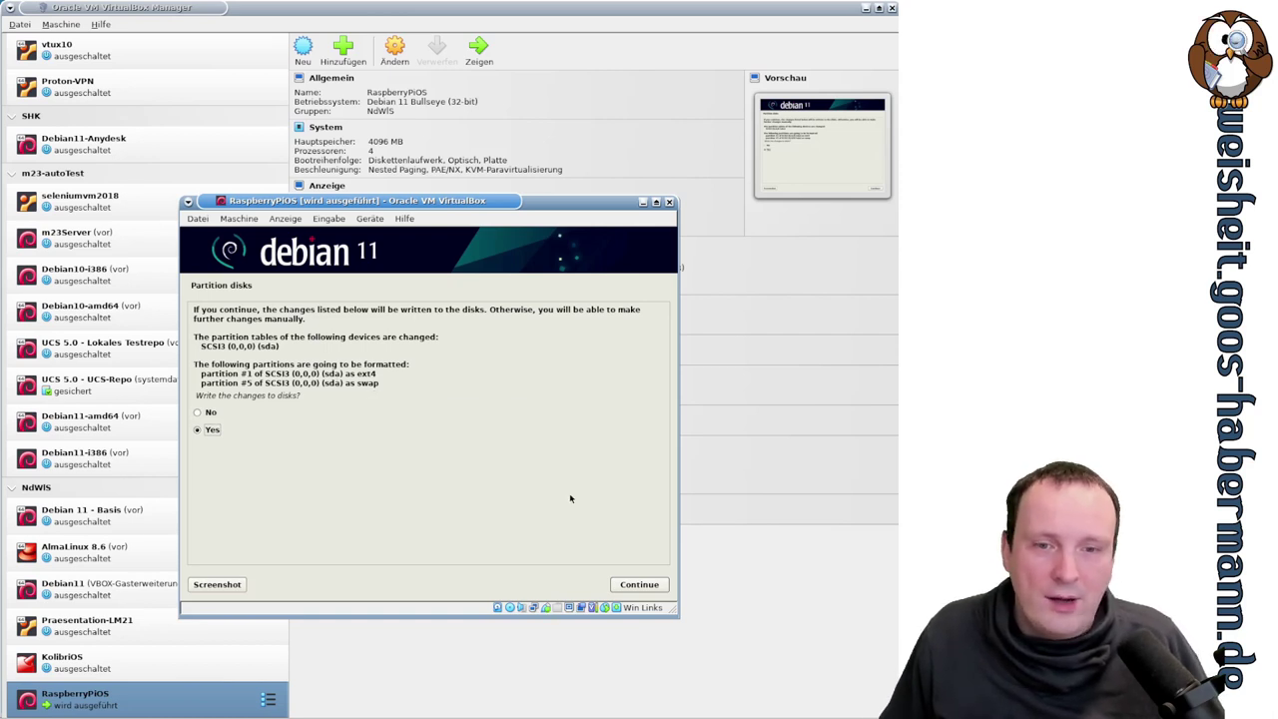
pyautogui.click(632, 585)
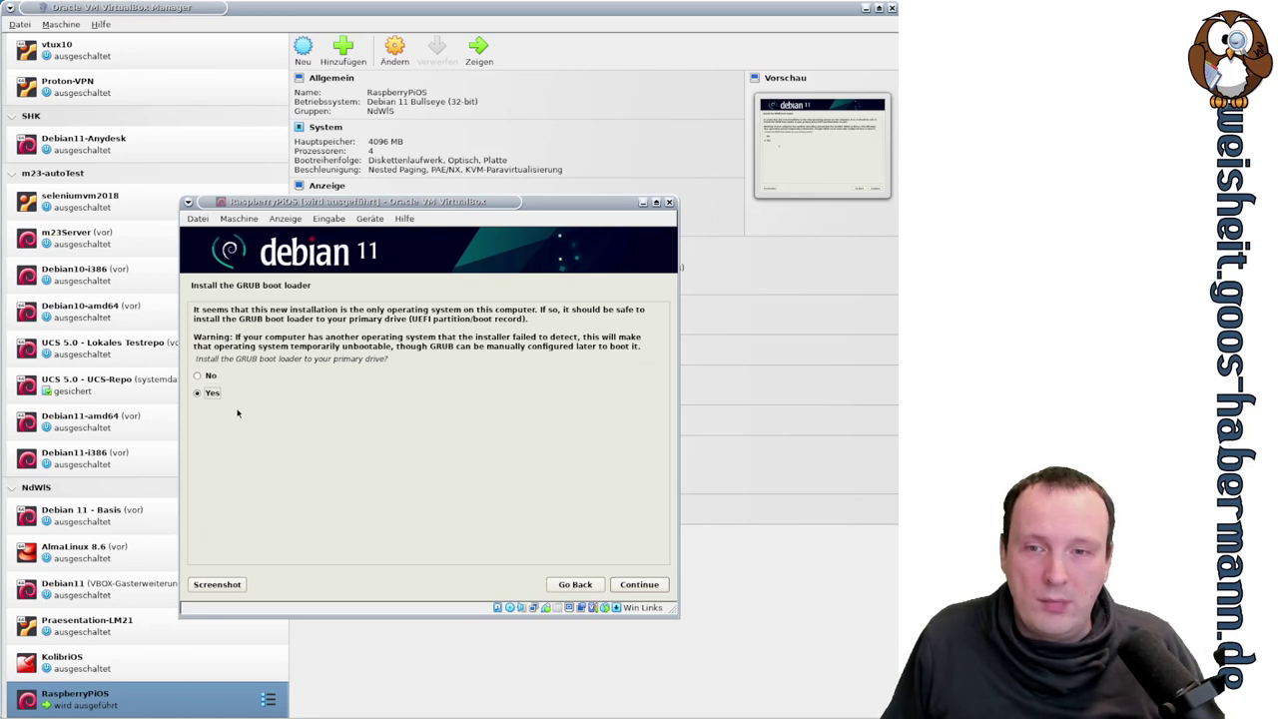
# - Install the GRUB boot loader onto /dev/sda
pyautogui.click(642, 587)
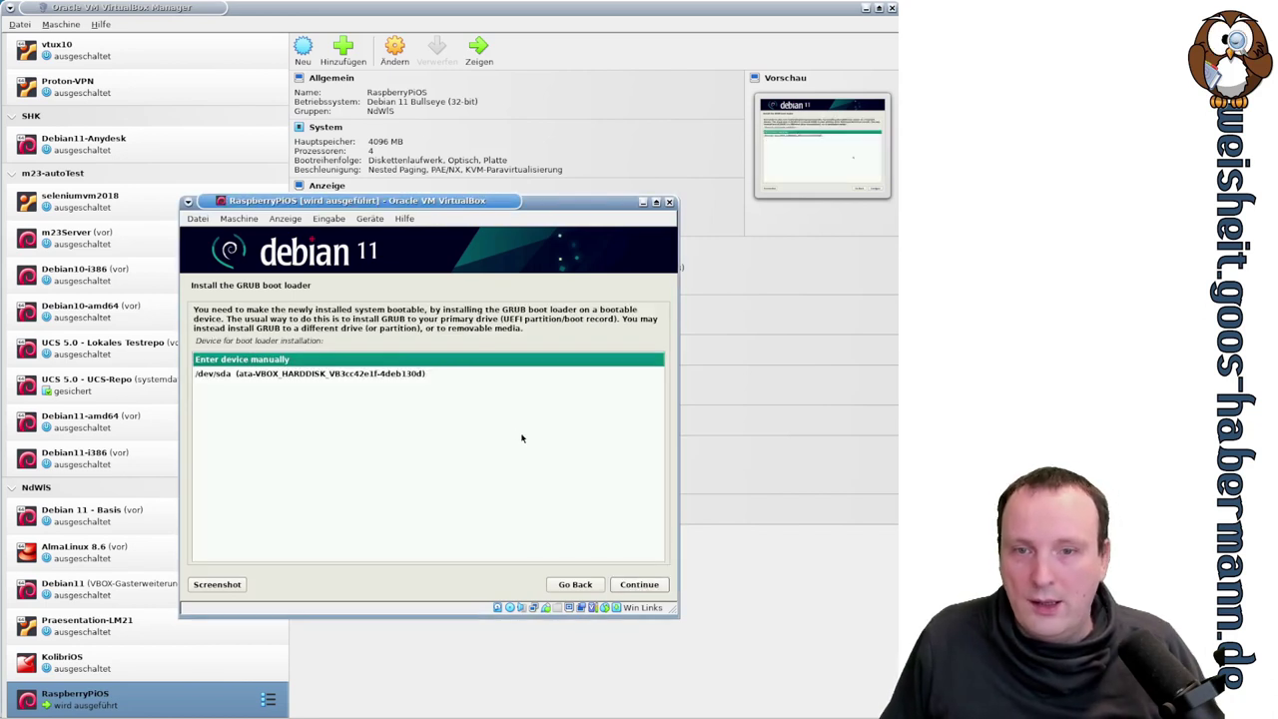
pyautogui.click(410, 377)
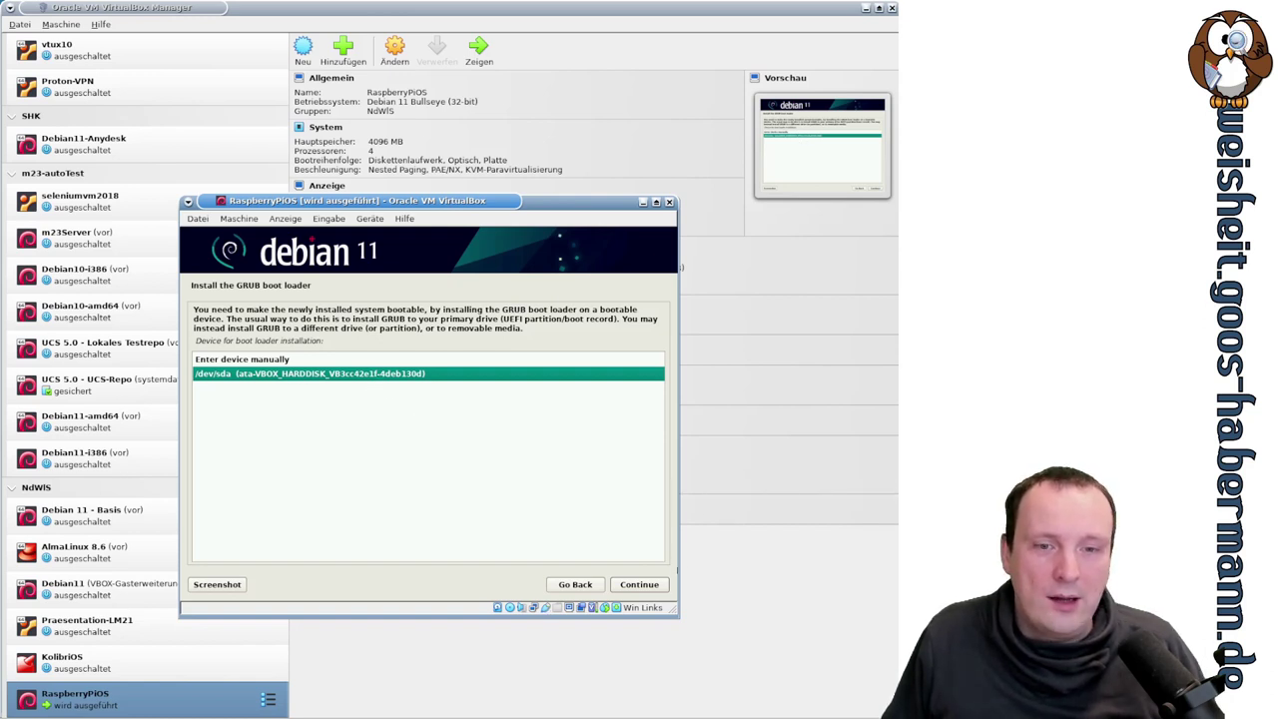
pyautogui.click(640, 585)
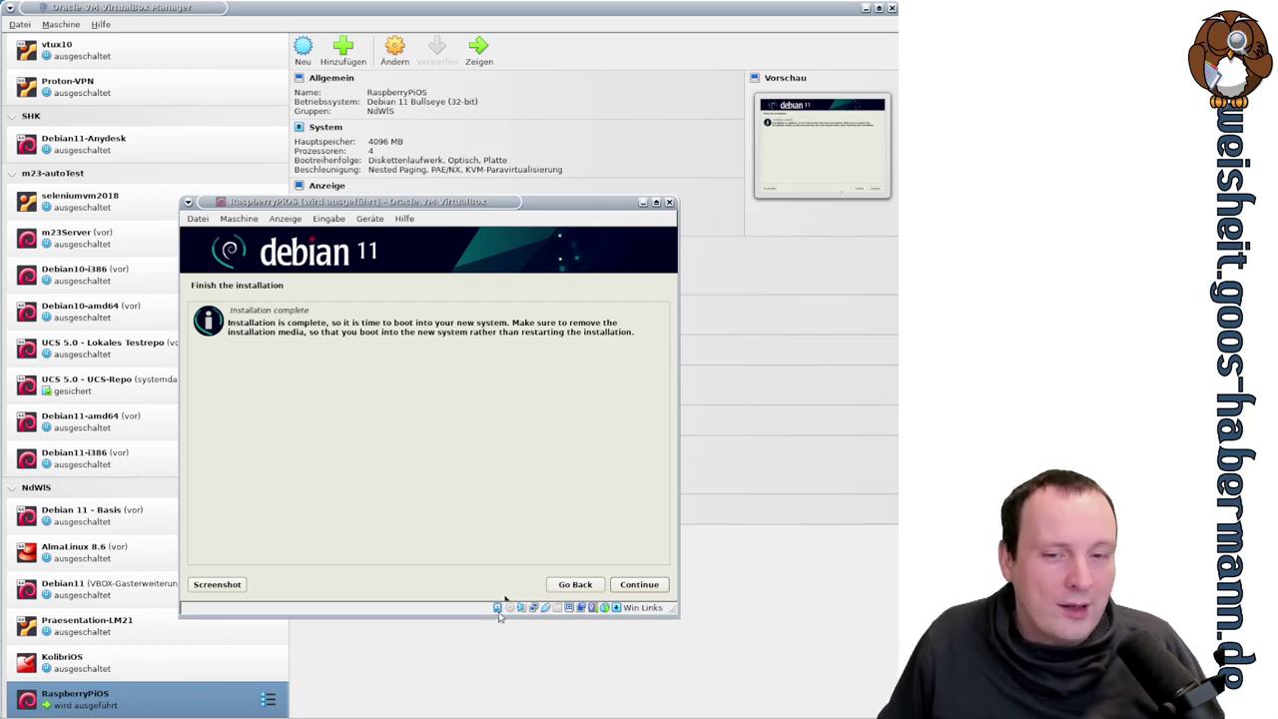
# - Finish the installation, reboot, and begin the Raspberry Pi Desktop welcome setup
pyautogui.click(656, 589)
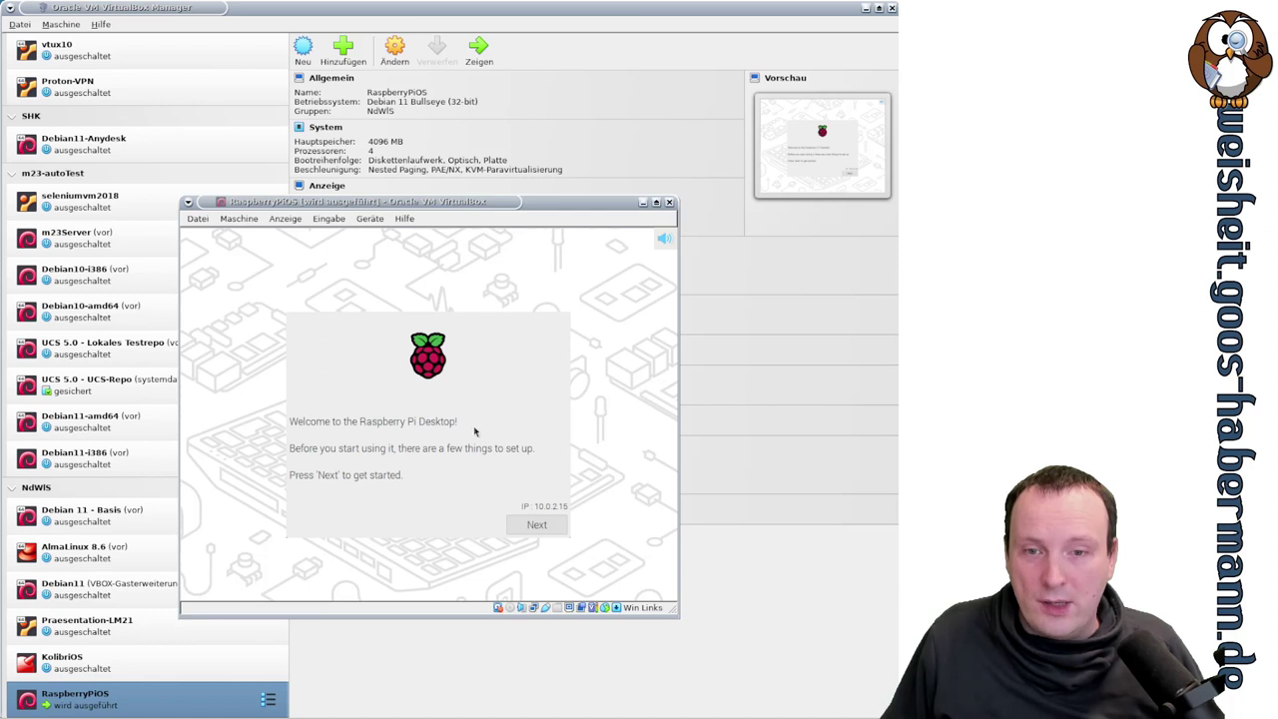
pyautogui.click(535, 525)
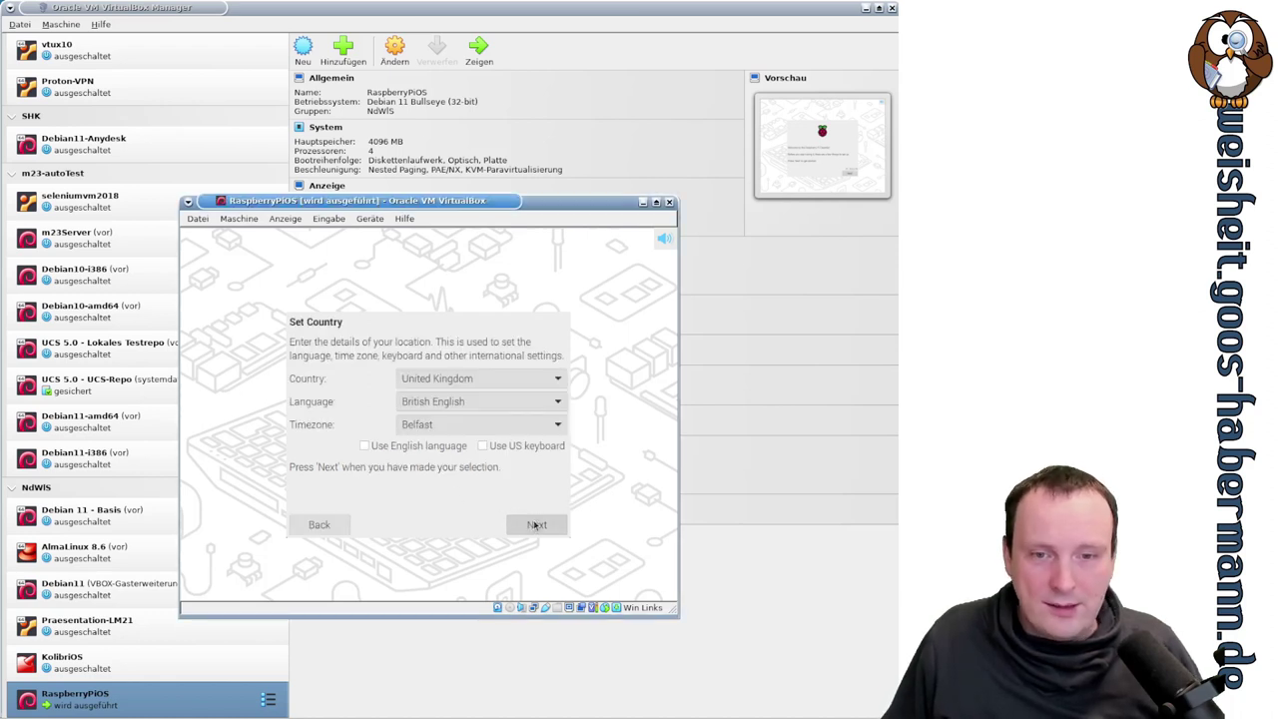
# - Choose Germany as the country (German language, Berlin timezone) and apply the location
pyautogui.click(553, 380)
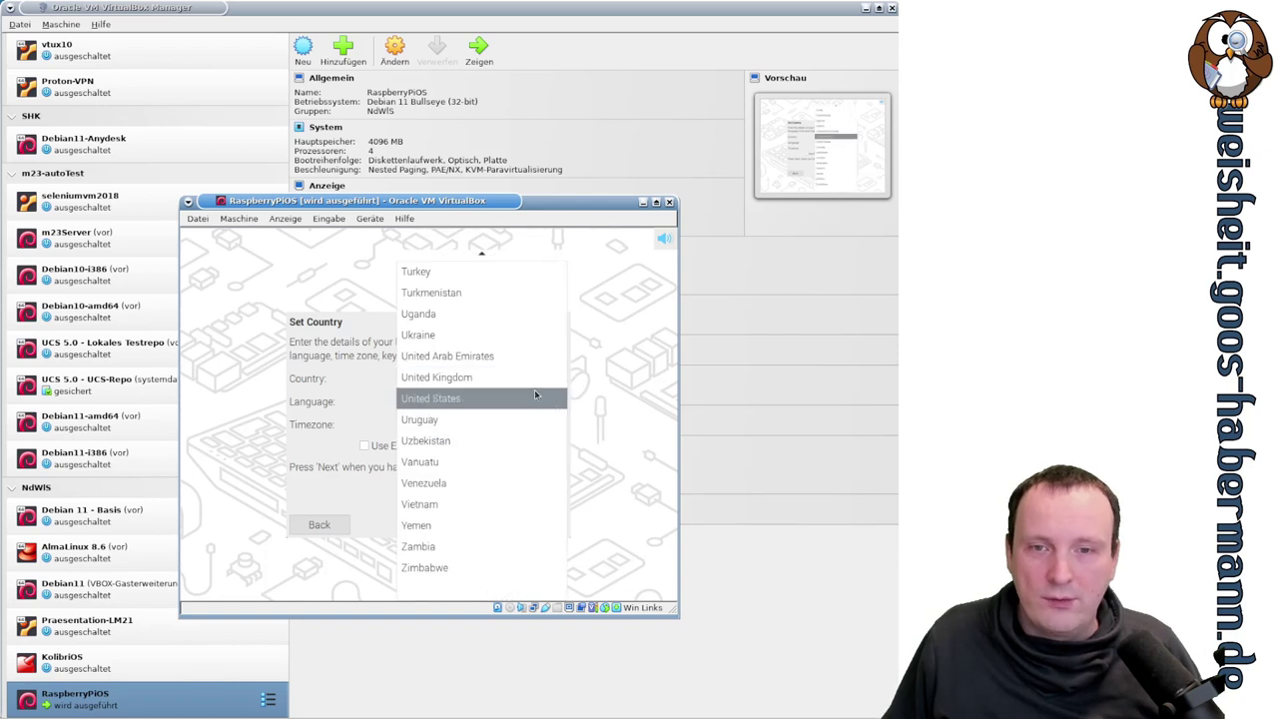
pyautogui.scroll(3, 539, 391)
pyautogui.scroll(20, 535, 394)
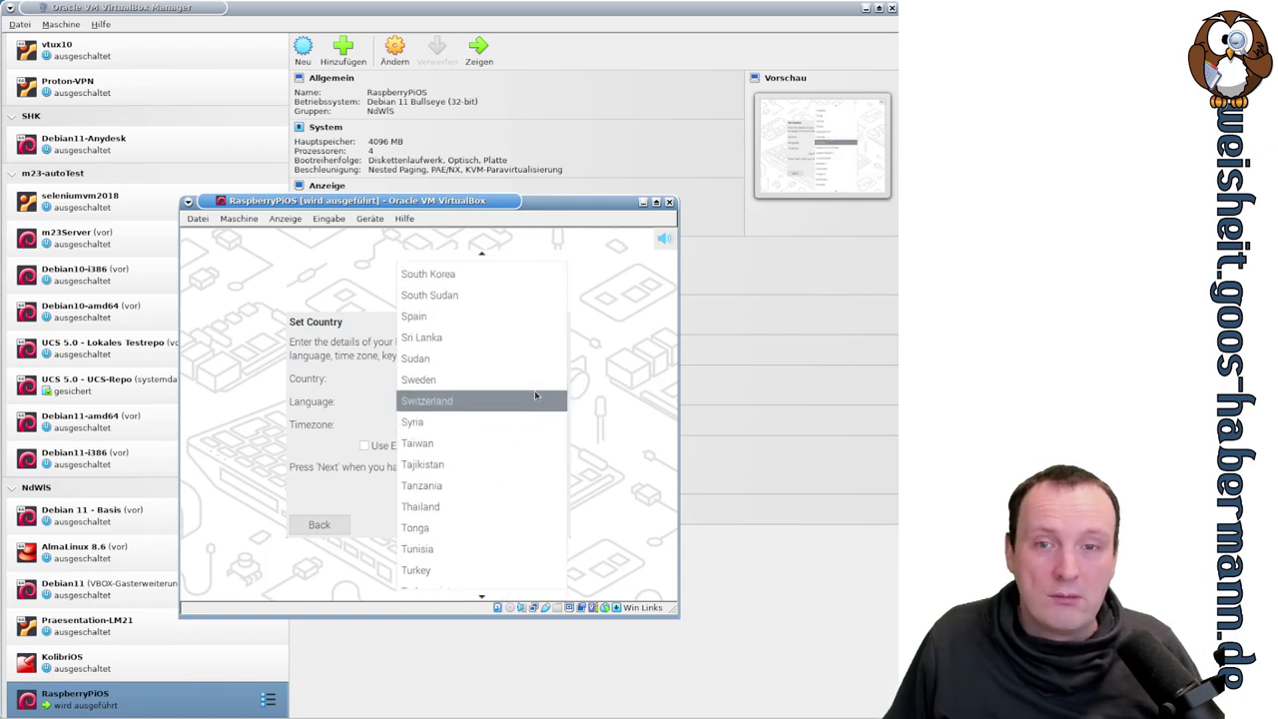
pyautogui.scroll(20, 535, 395)
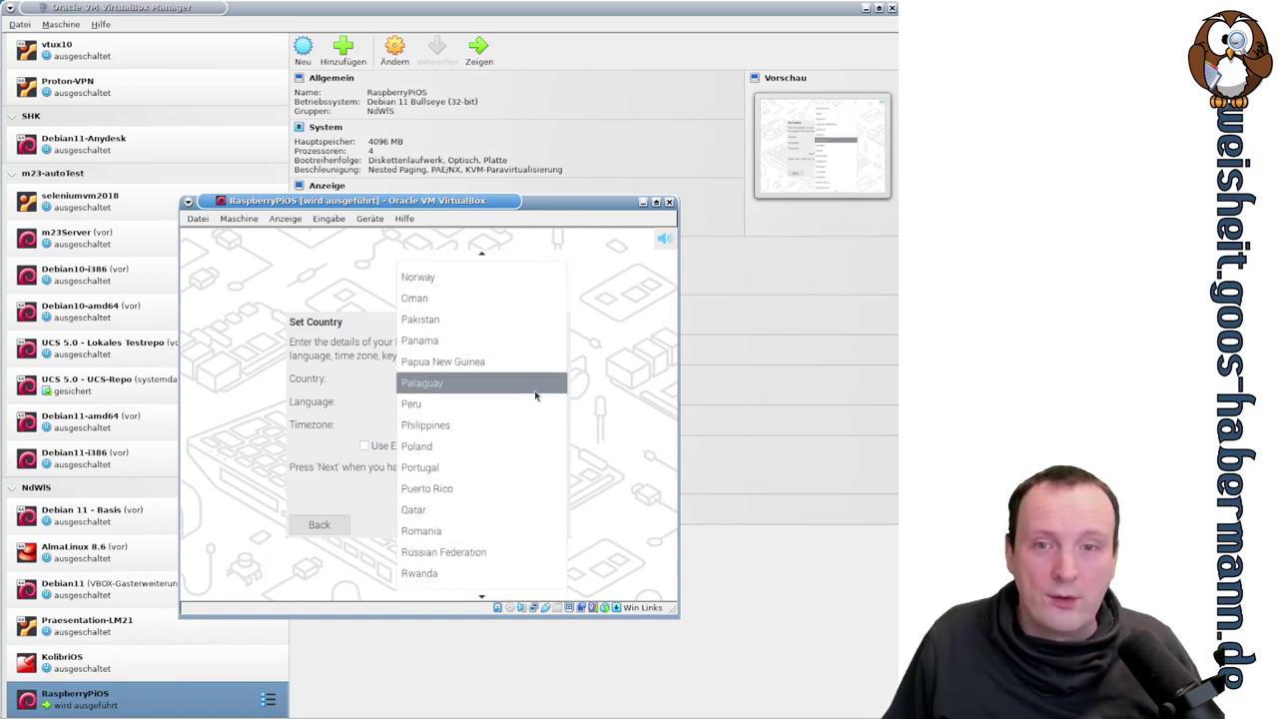
pyautogui.scroll(20, 538, 395)
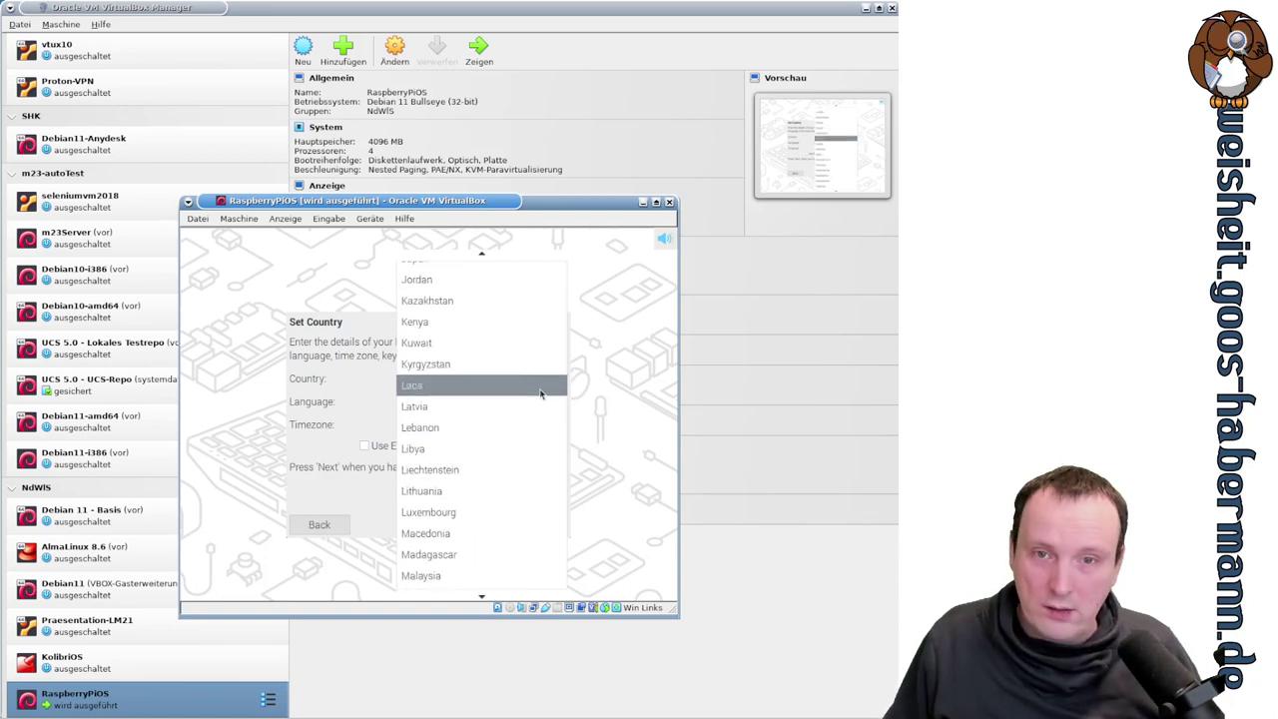
pyautogui.scroll(4, 541, 395)
pyautogui.scroll(14, 541, 394)
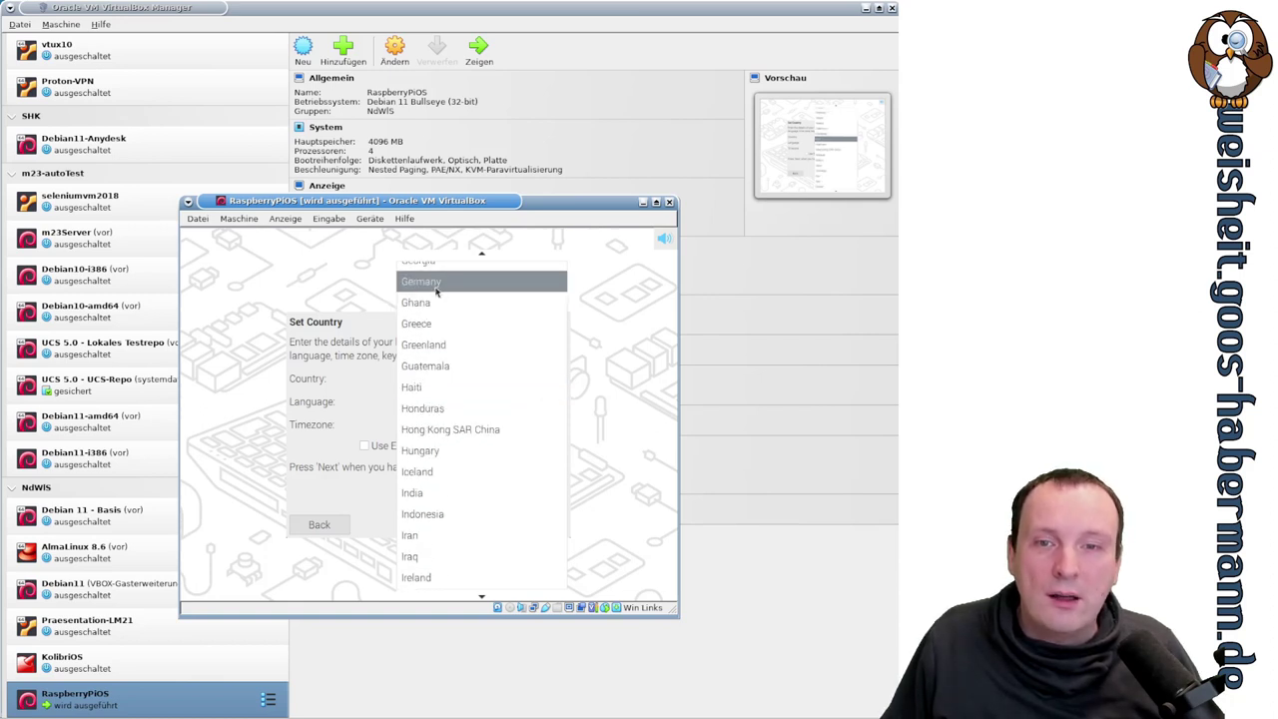
pyautogui.click(451, 284)
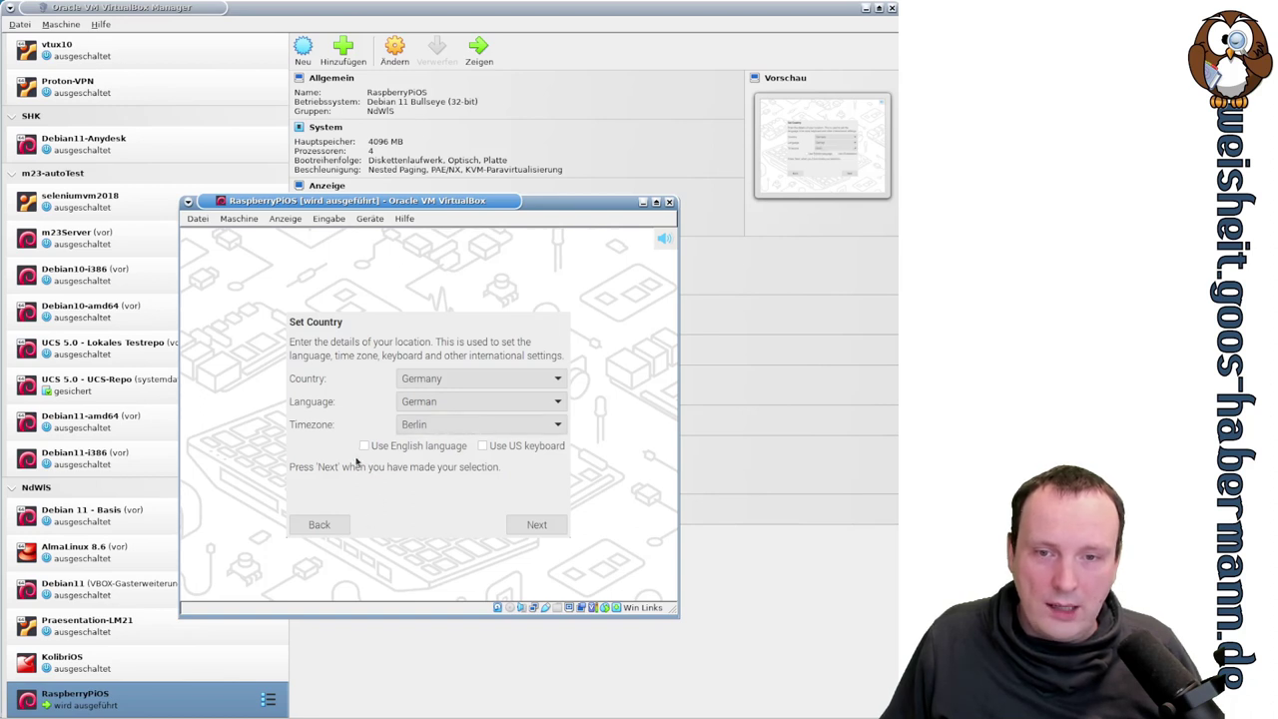
pyautogui.click(539, 525)
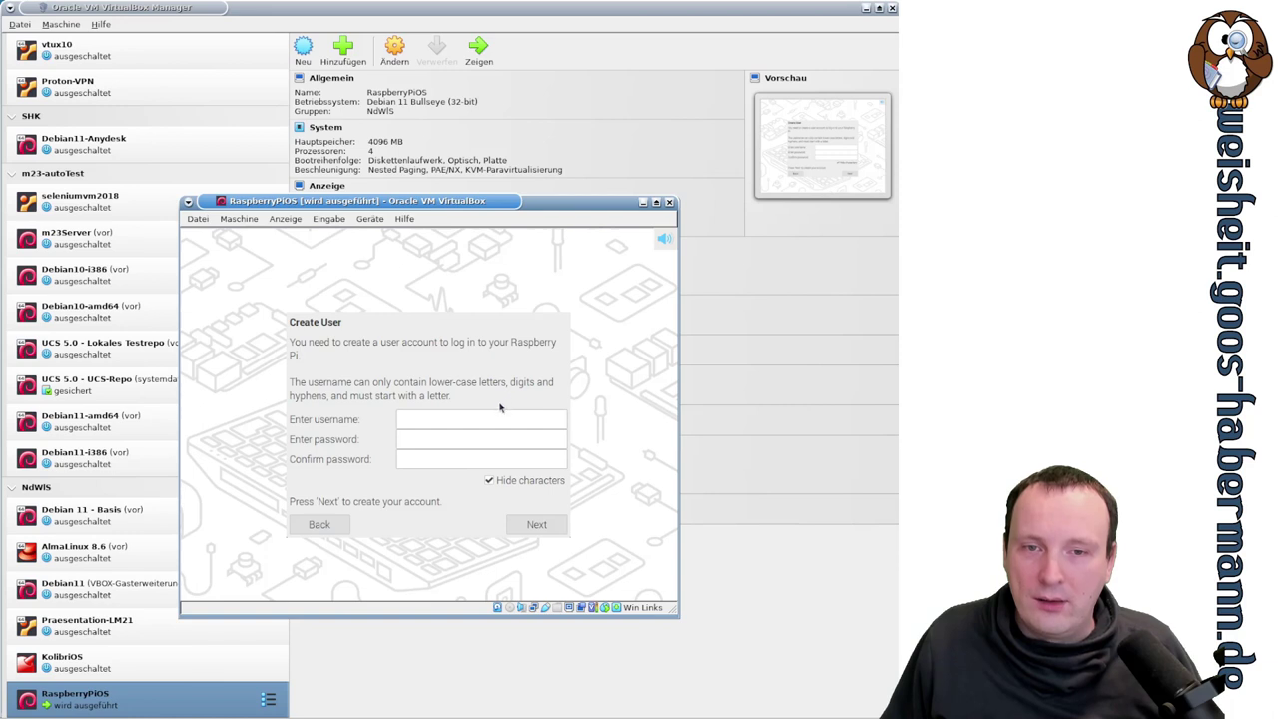
# - Create a user account with a username and confirmed password, then proceed to the update check
pyautogui.click(466, 421)
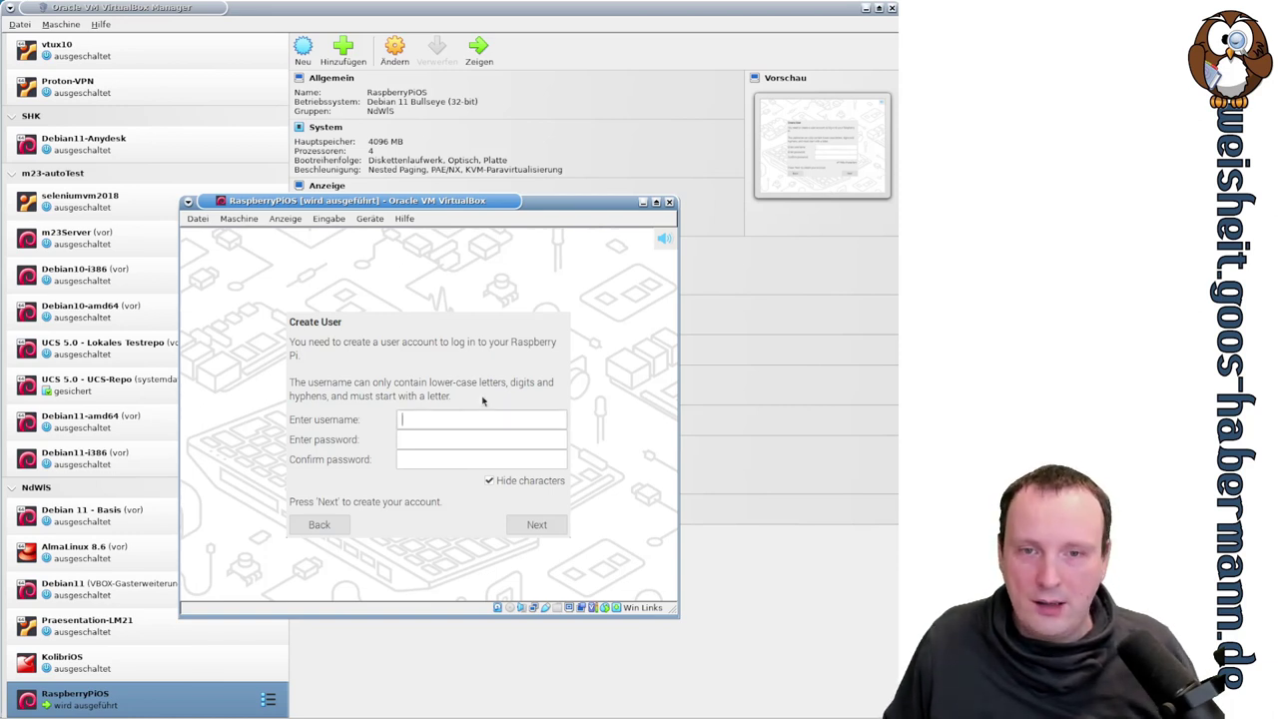
pyautogui.write('test')
pyautogui.press('Tab')
pyautogui.write('test')
pyautogui.press('Tab')
pyautogui.write('test')
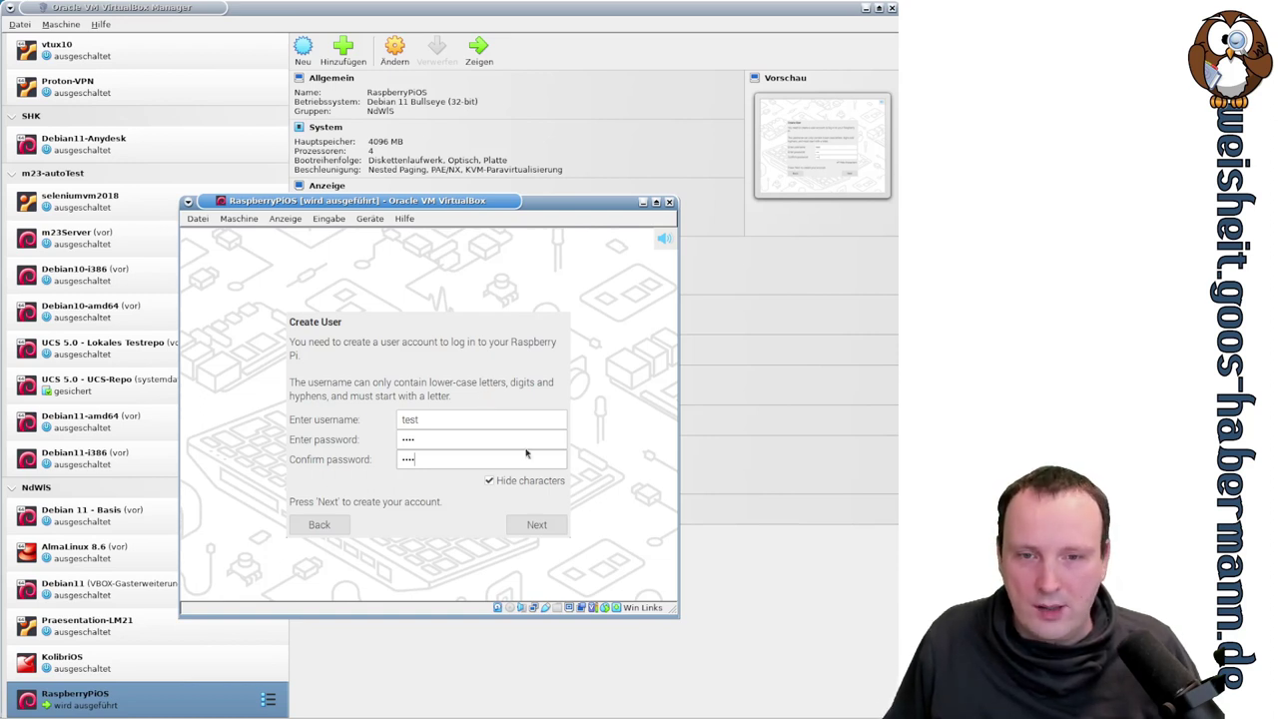
pyautogui.click(527, 534)
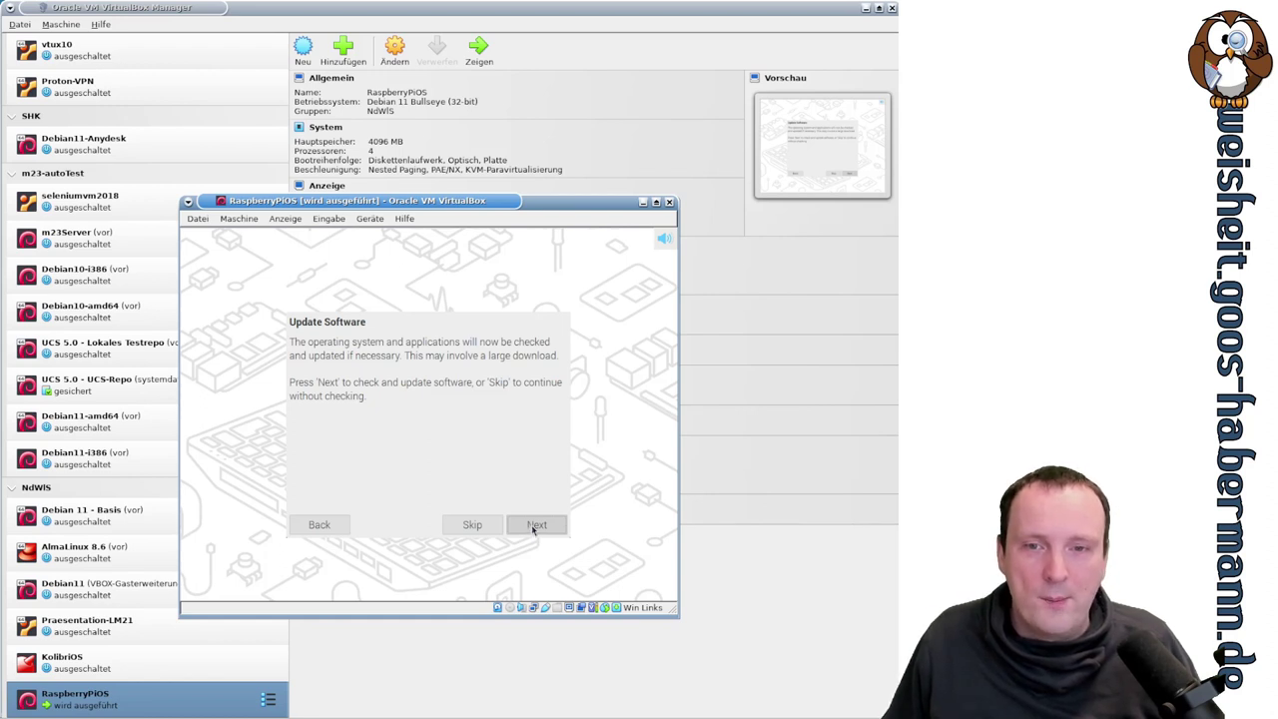
pyautogui.click(536, 527)
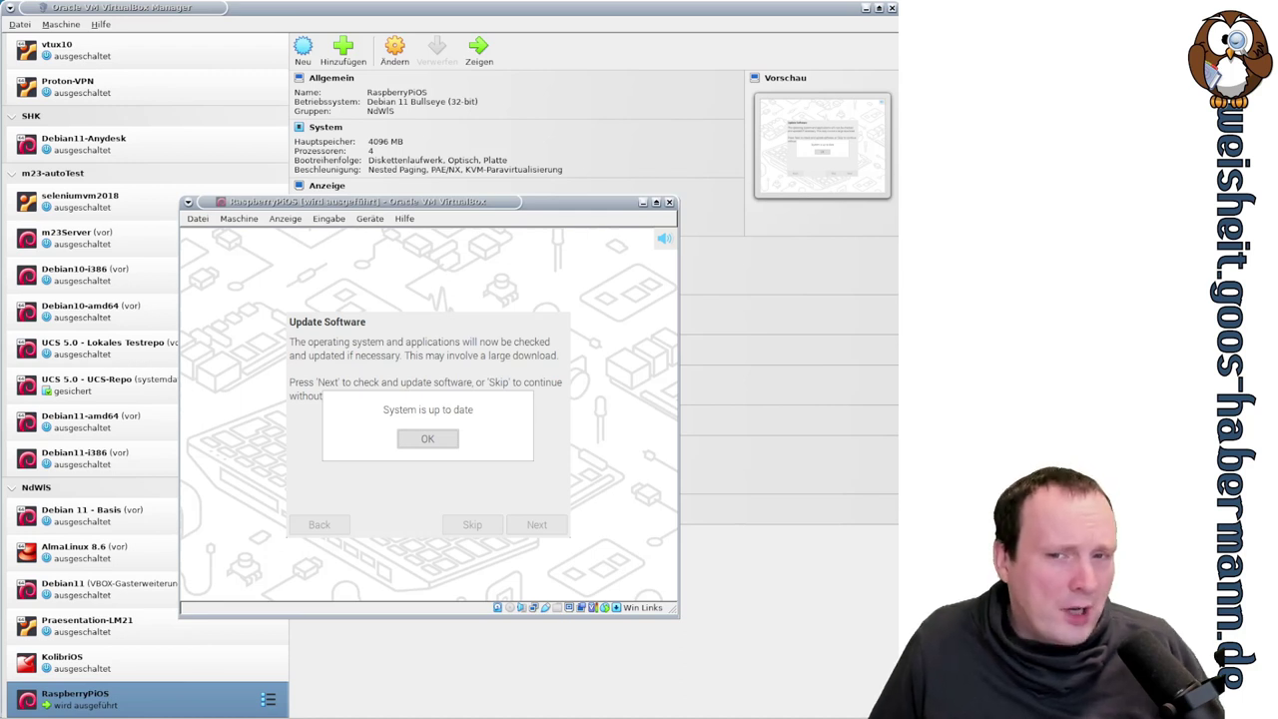
# - Acknowledge that the system is up to date to reach Setup Complete
pyautogui.click(449, 445)
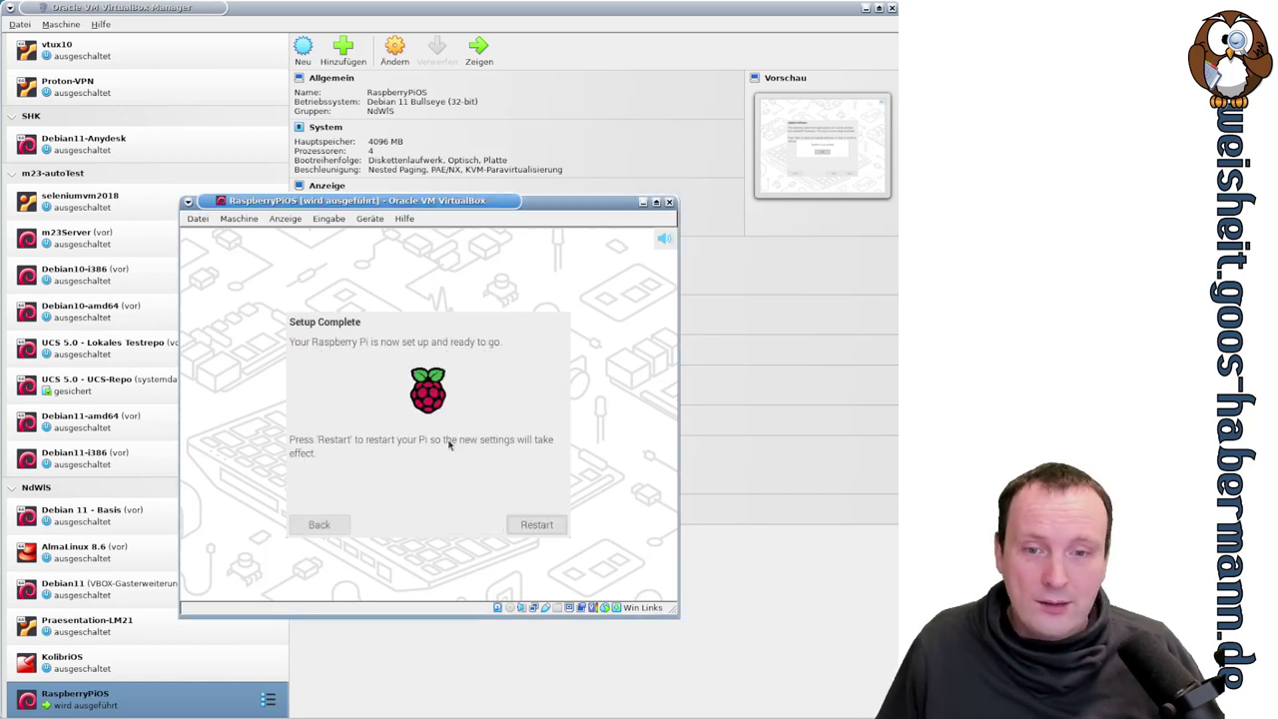
# - Restart the Pi and boot Debian GNU/Linux straight from the GRUB menu
pyautogui.click(549, 526)
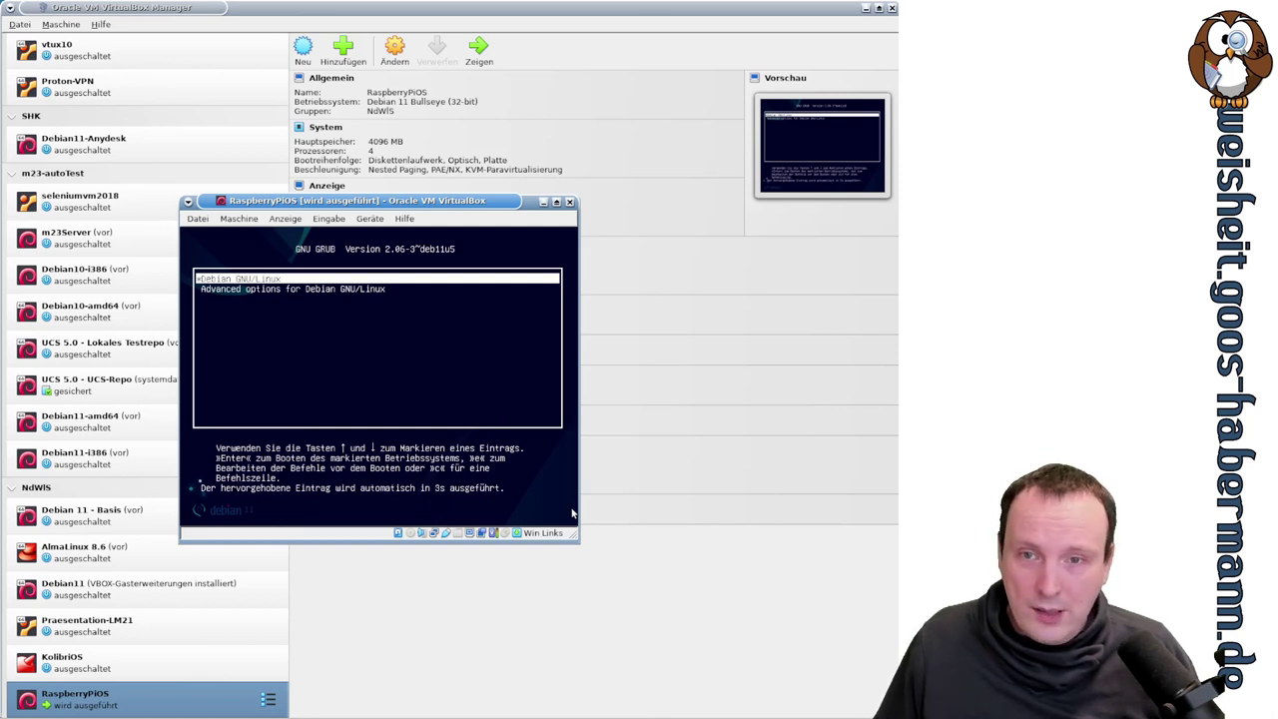
pyautogui.press('Return')
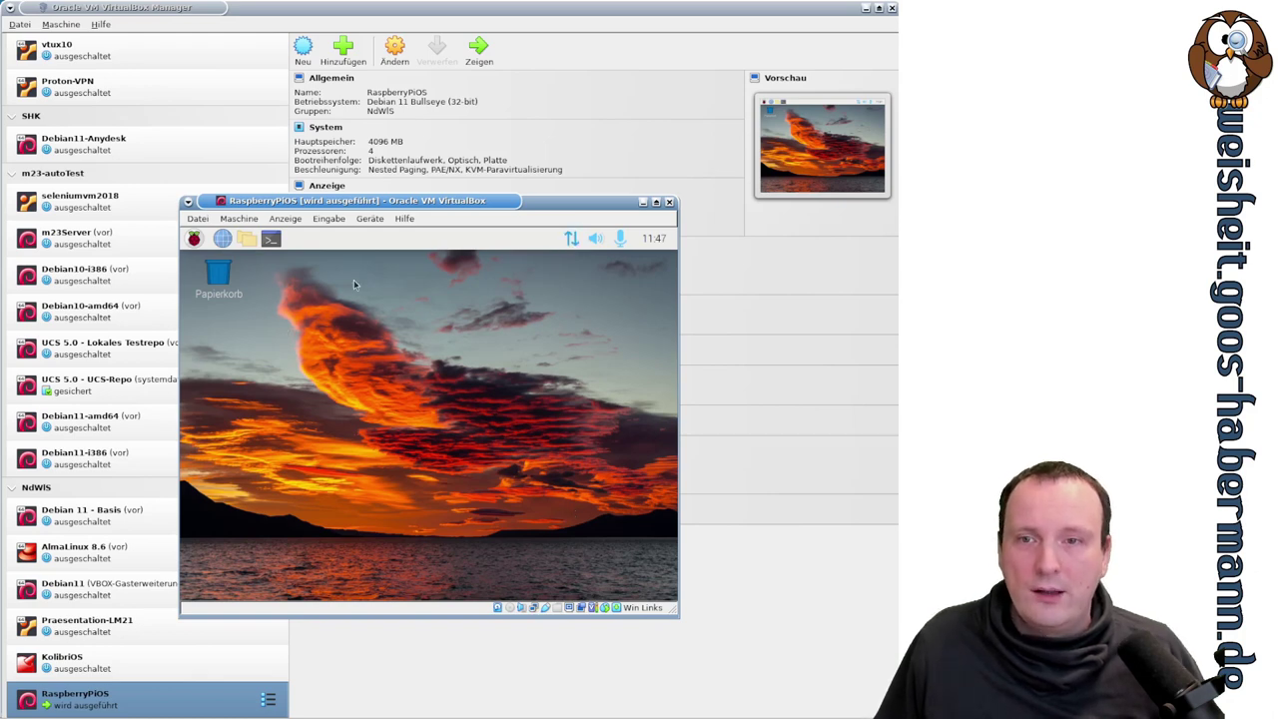
# - Set the Virtual1 screen to 1280x1024 in the Screen Layout Editor, reboot, and reposition the VM window
pyautogui.click(194, 240)
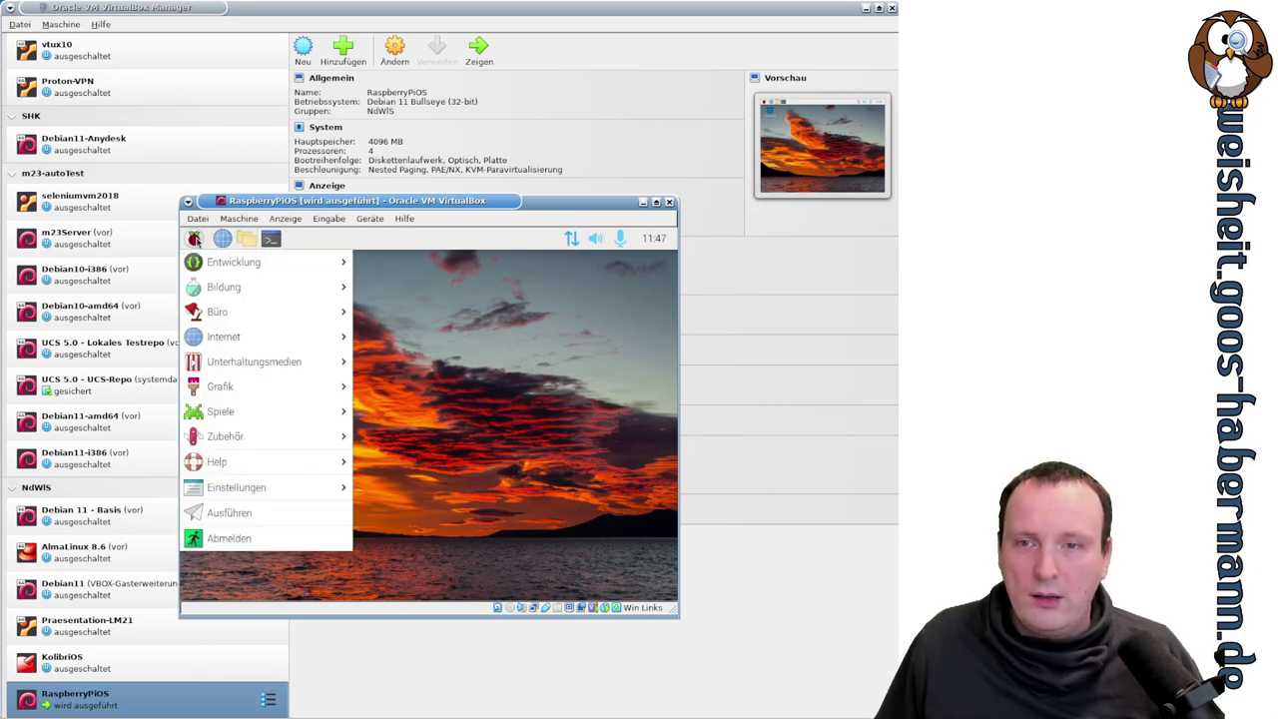
pyautogui.moveTo(299, 487)
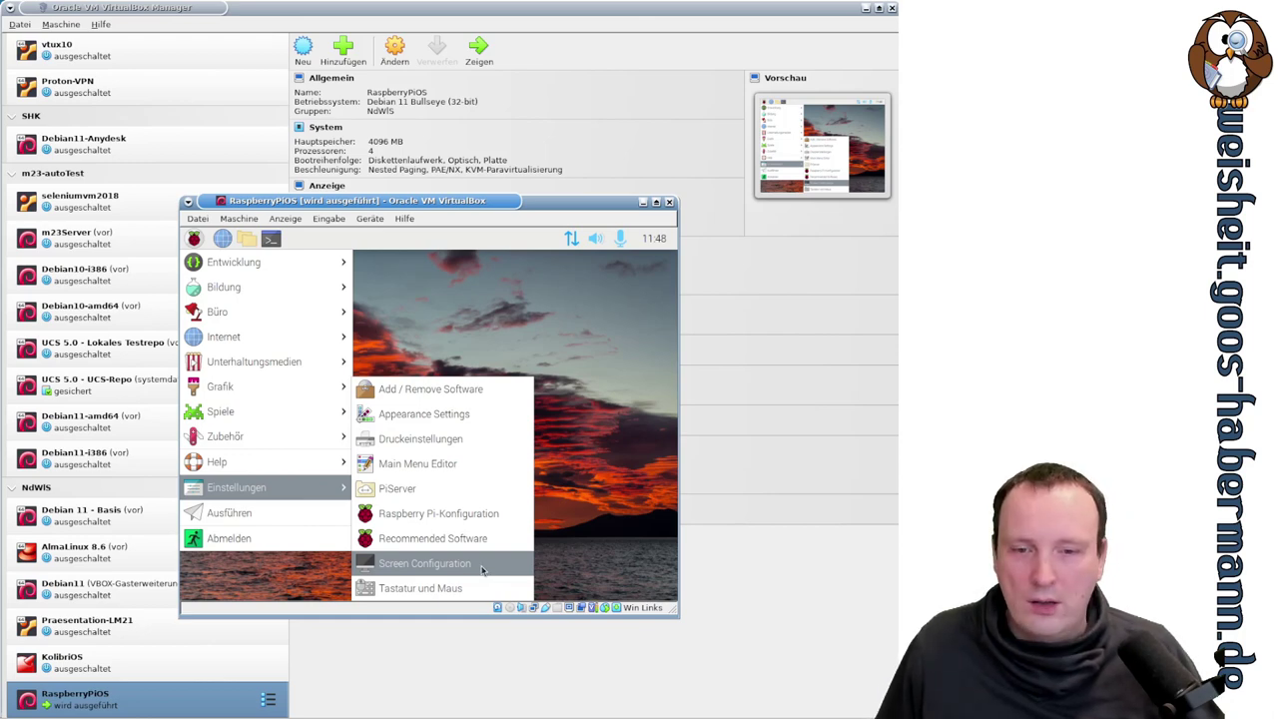
pyautogui.click(482, 567)
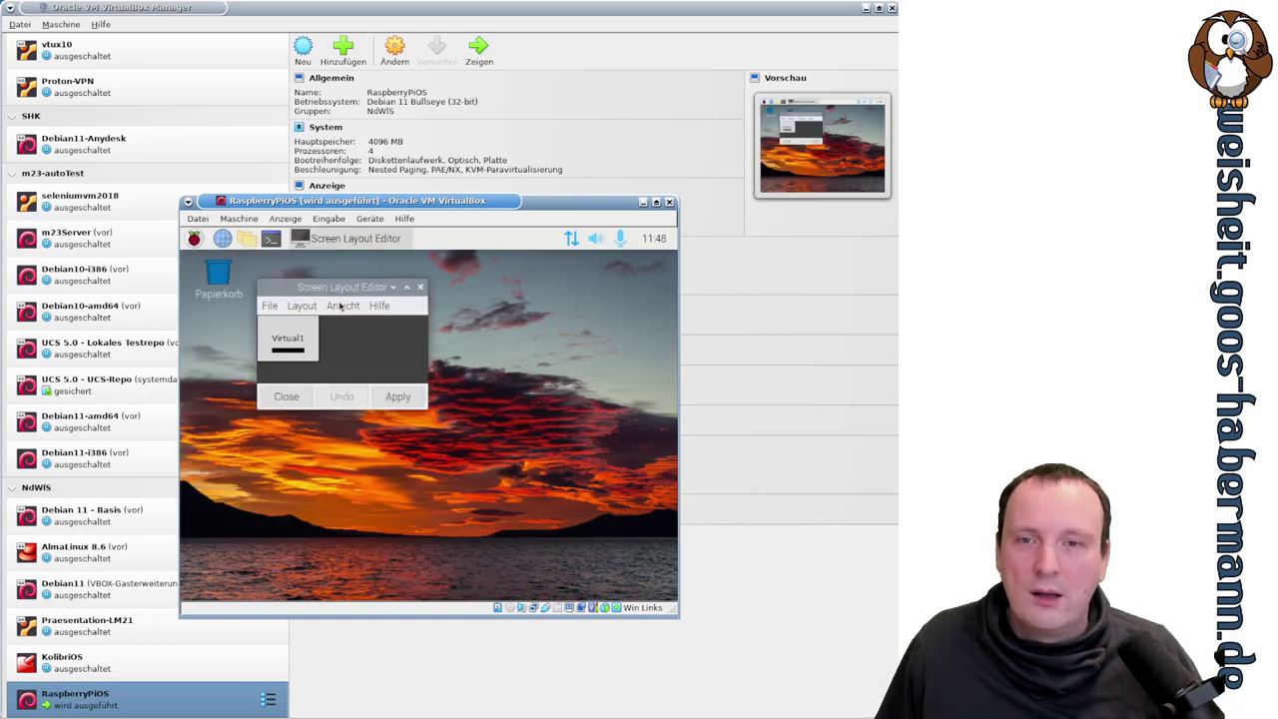
pyautogui.rightClick(302, 351)
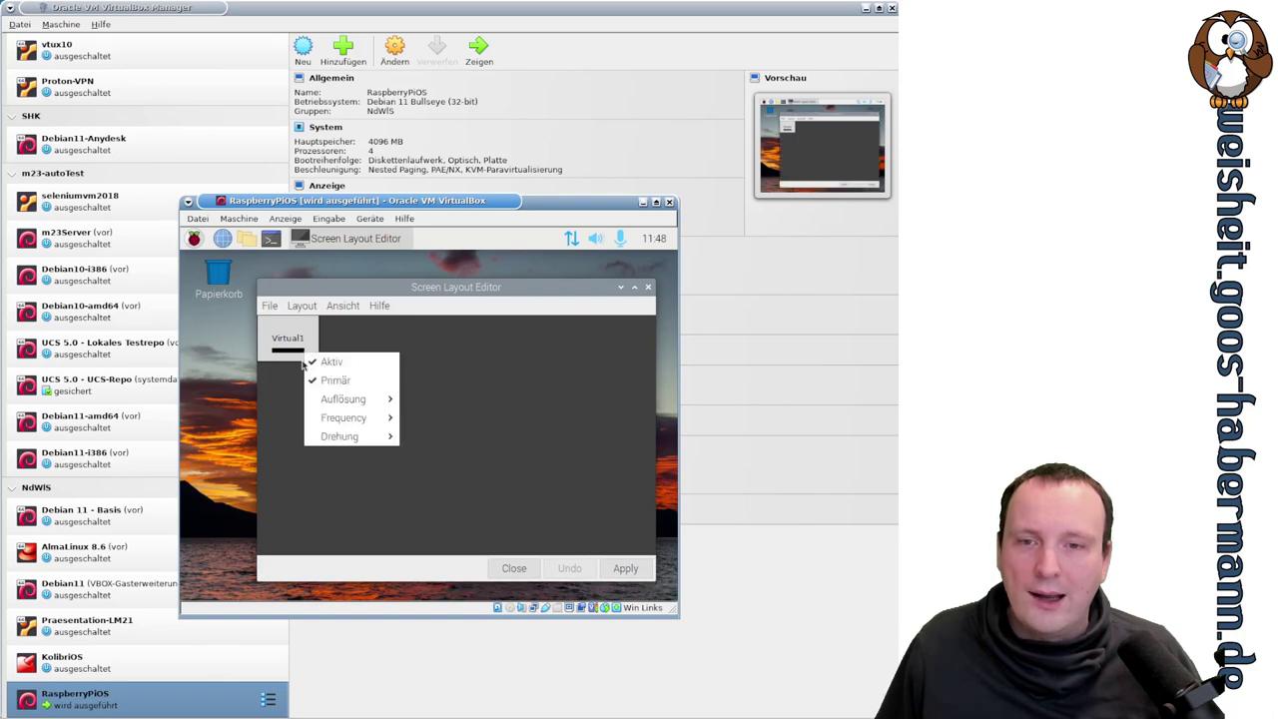
pyautogui.moveTo(344, 399)
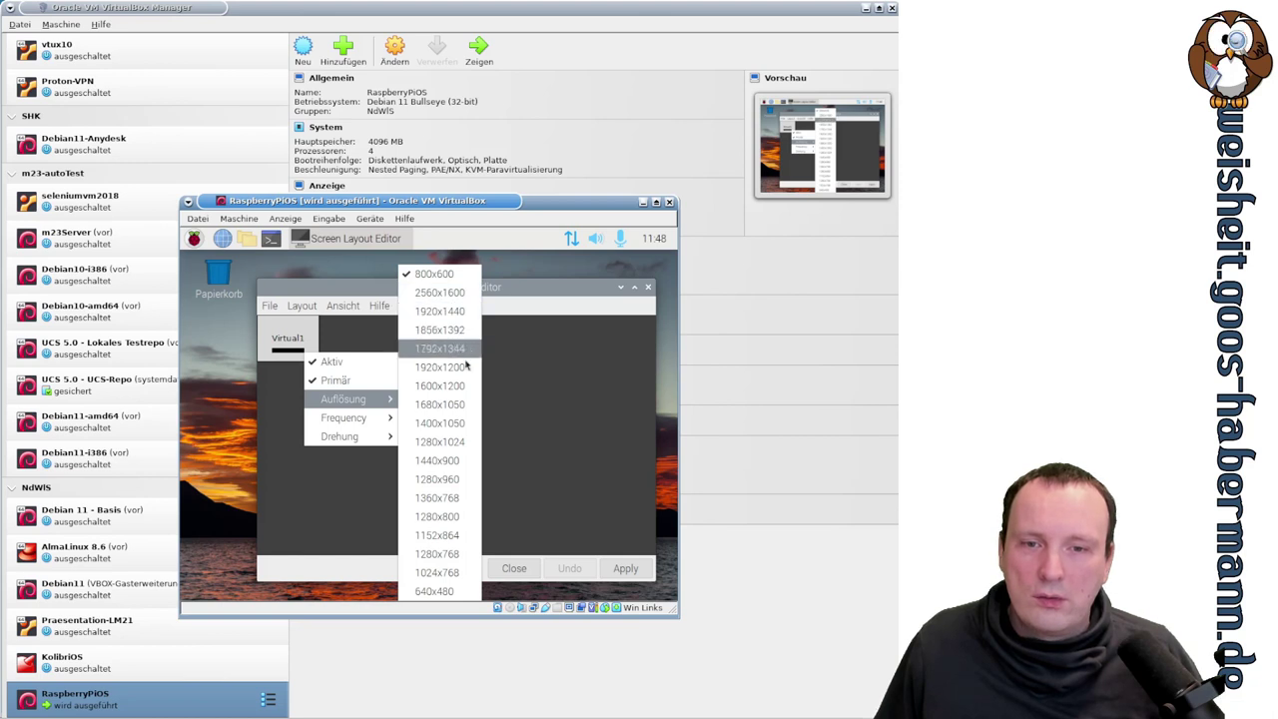
pyautogui.click(465, 441)
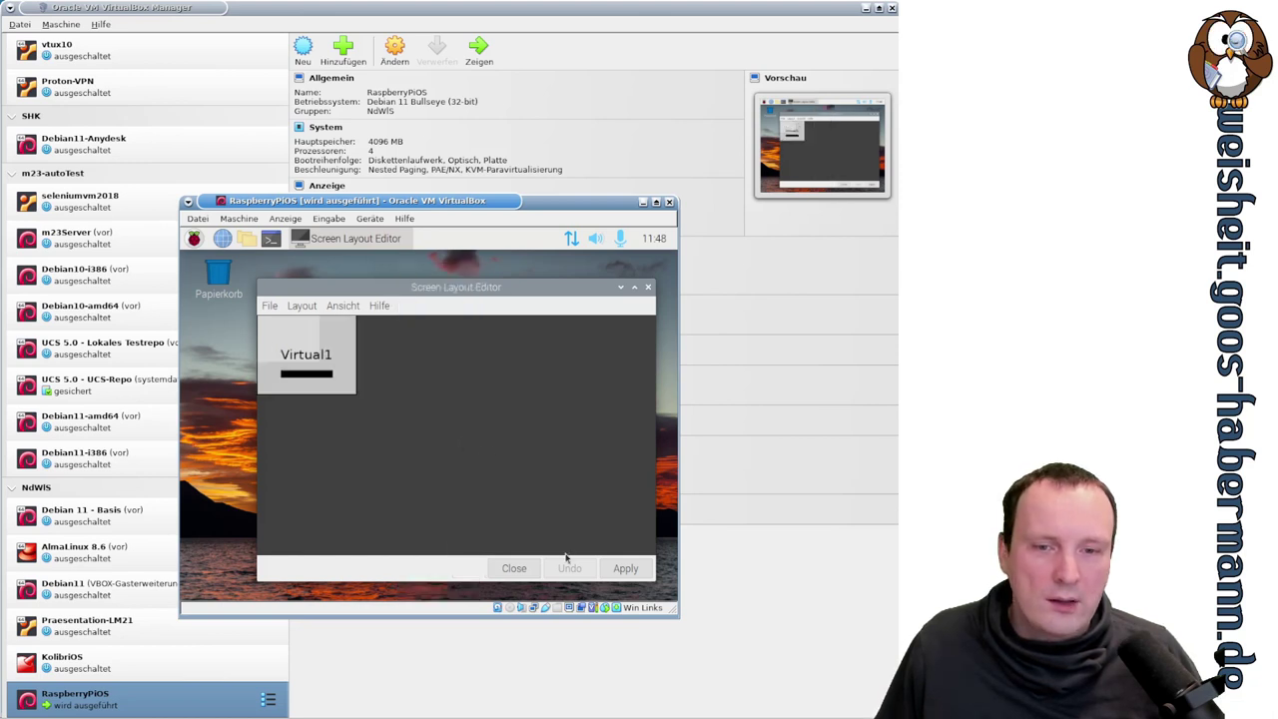
pyautogui.click(623, 568)
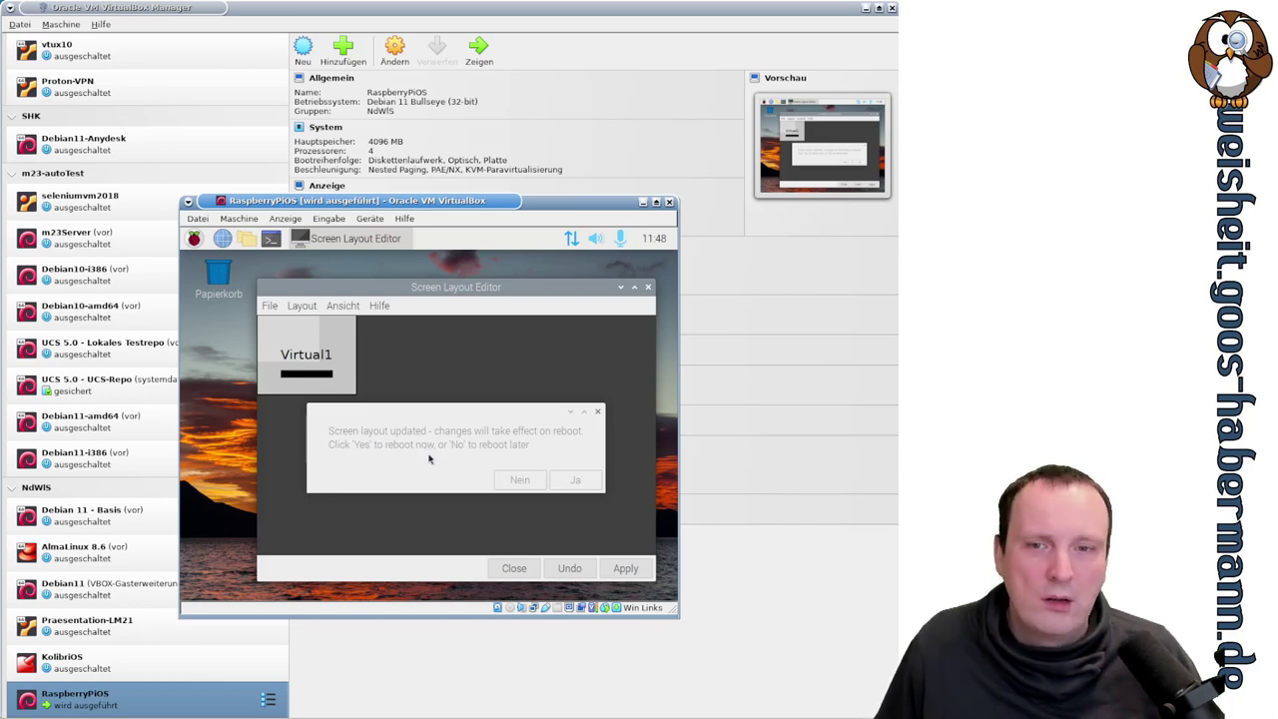
pyautogui.click(585, 483)
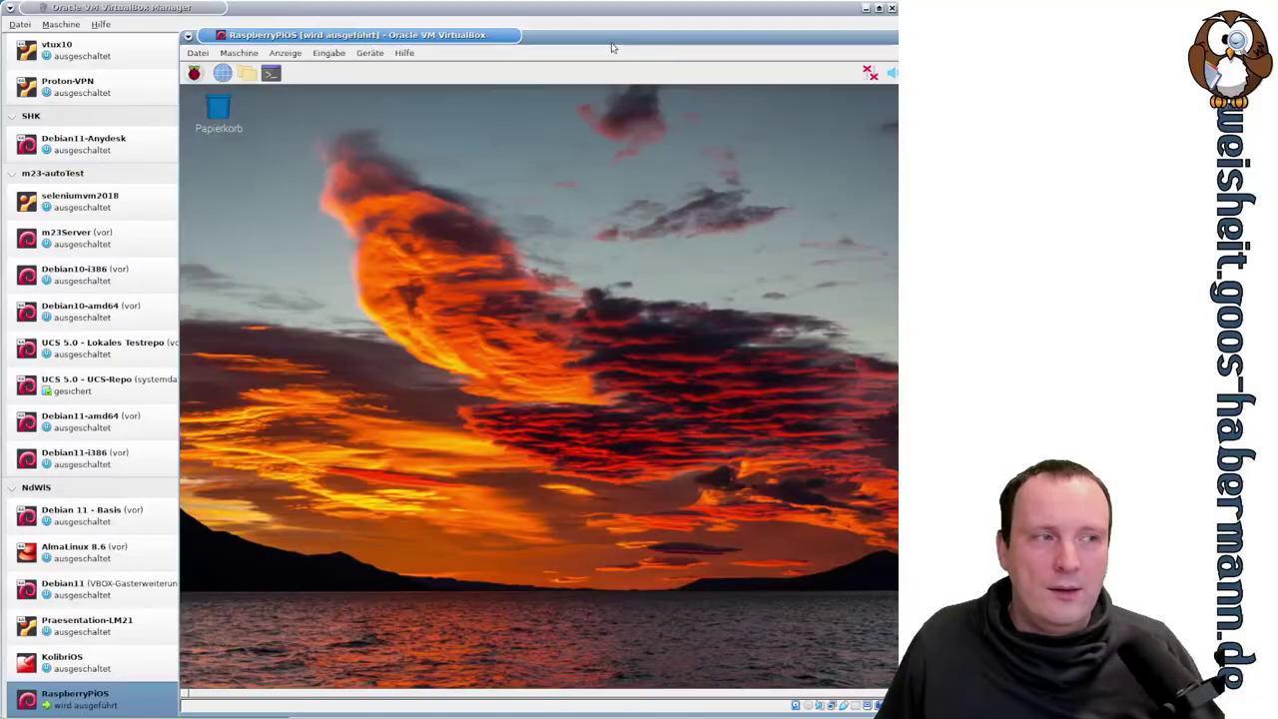
pyautogui.moveTo(611, 46); pyautogui.dragTo(463, 32)
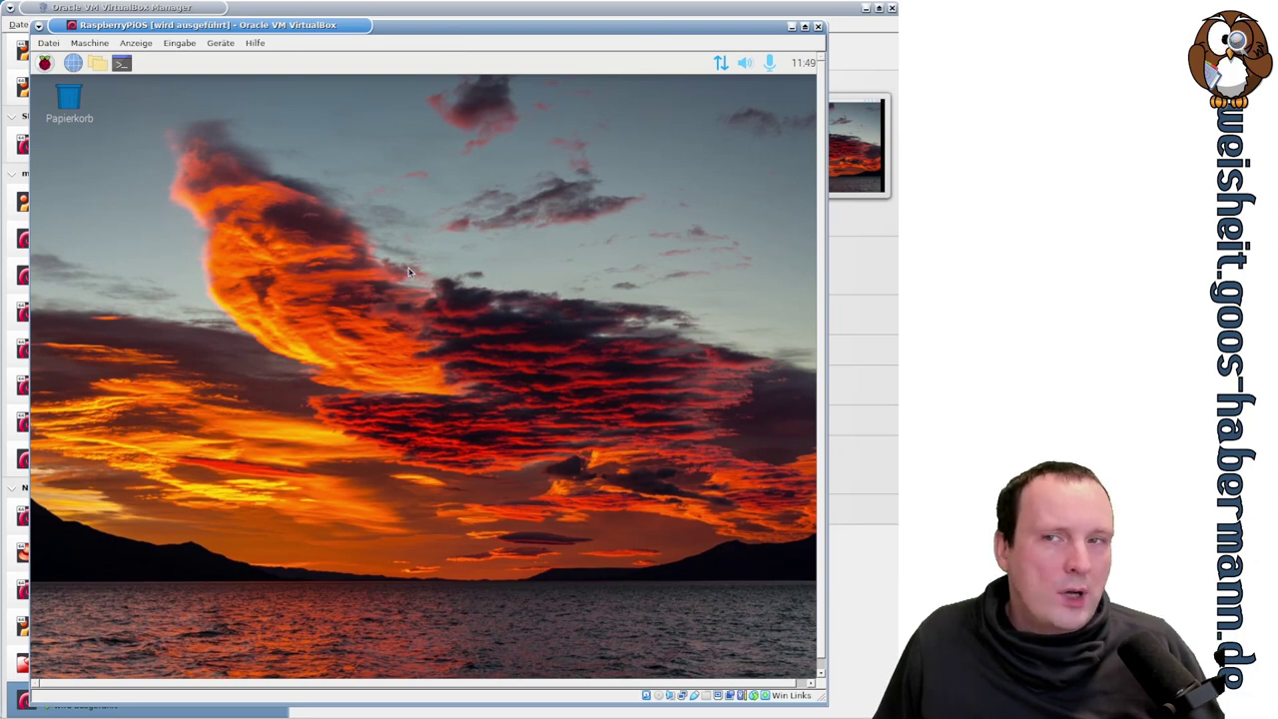
# - Launch Geany from Entwicklung, maximize it, and view its Hilfe > Info dialog
pyautogui.click(44, 63)
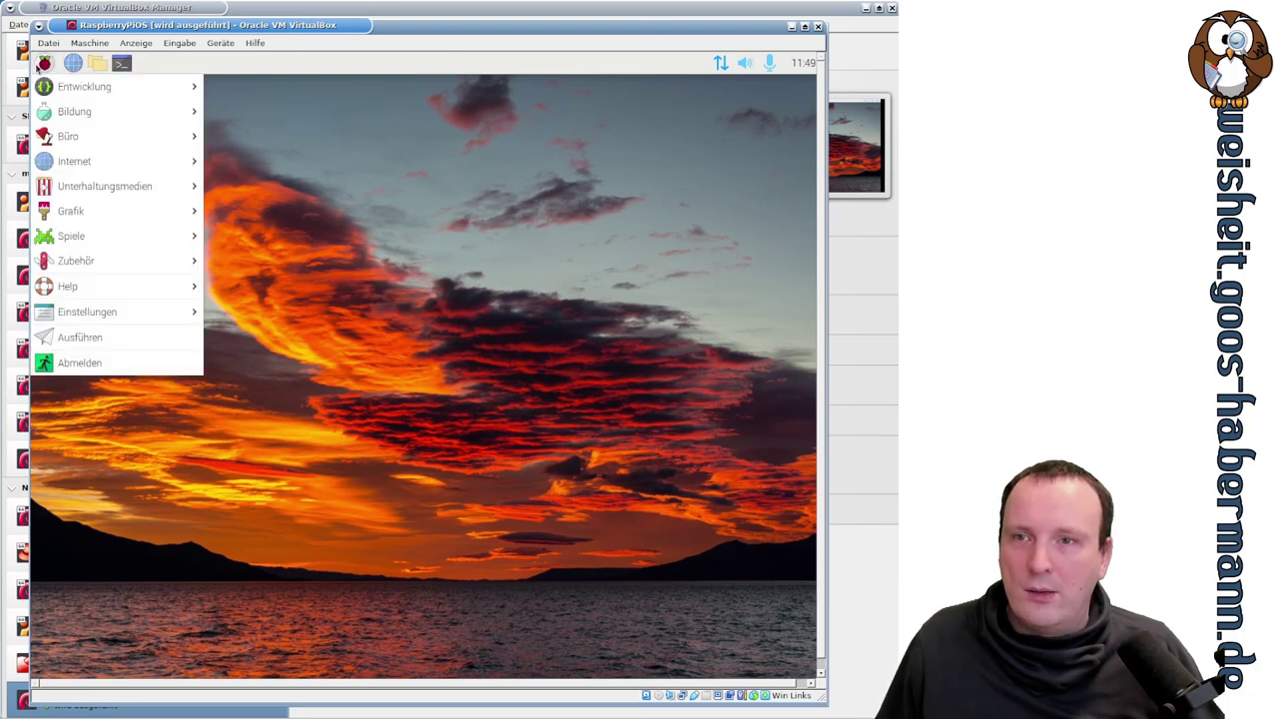
pyautogui.moveTo(182, 82)
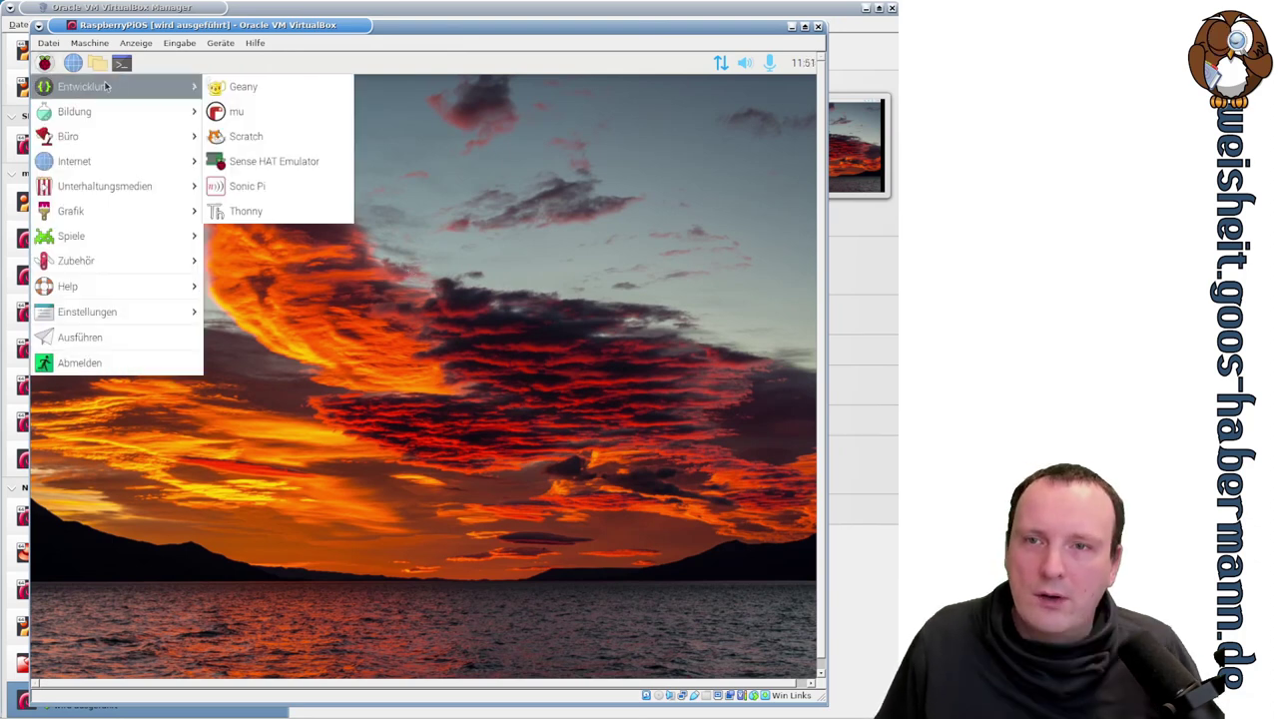
pyautogui.click(240, 87)
pyautogui.click(688, 158)
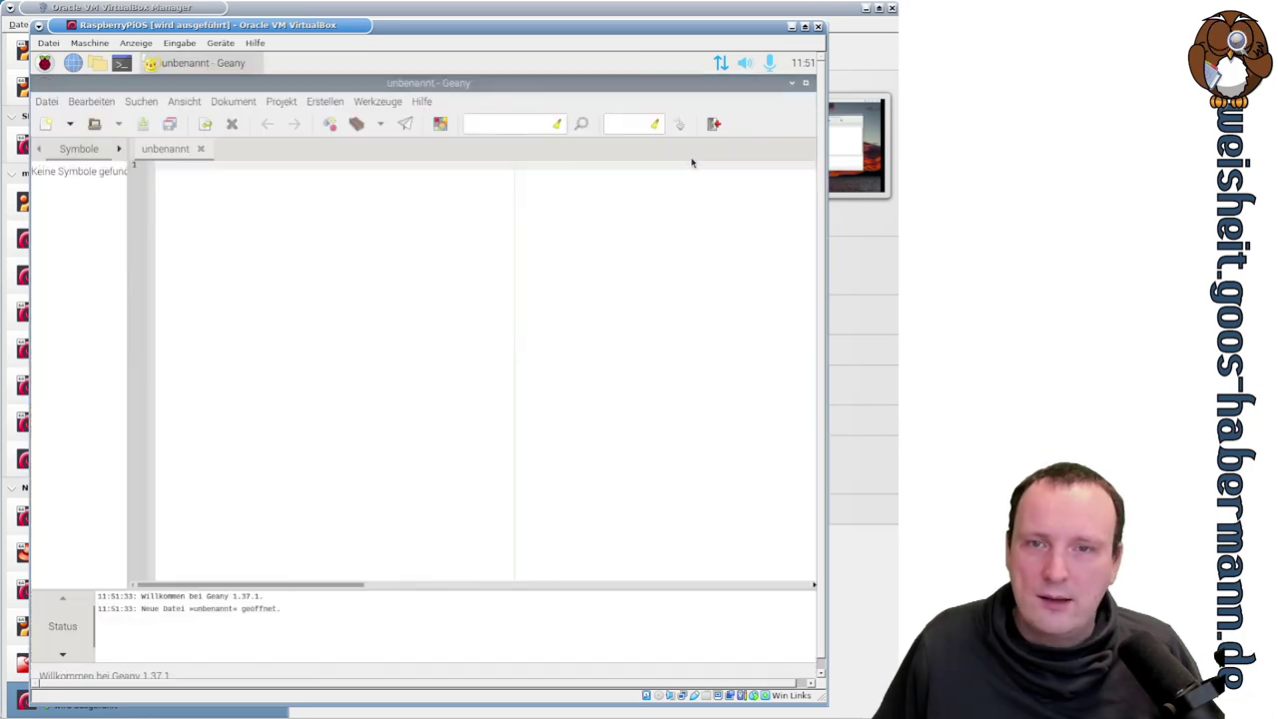
pyautogui.click(421, 102)
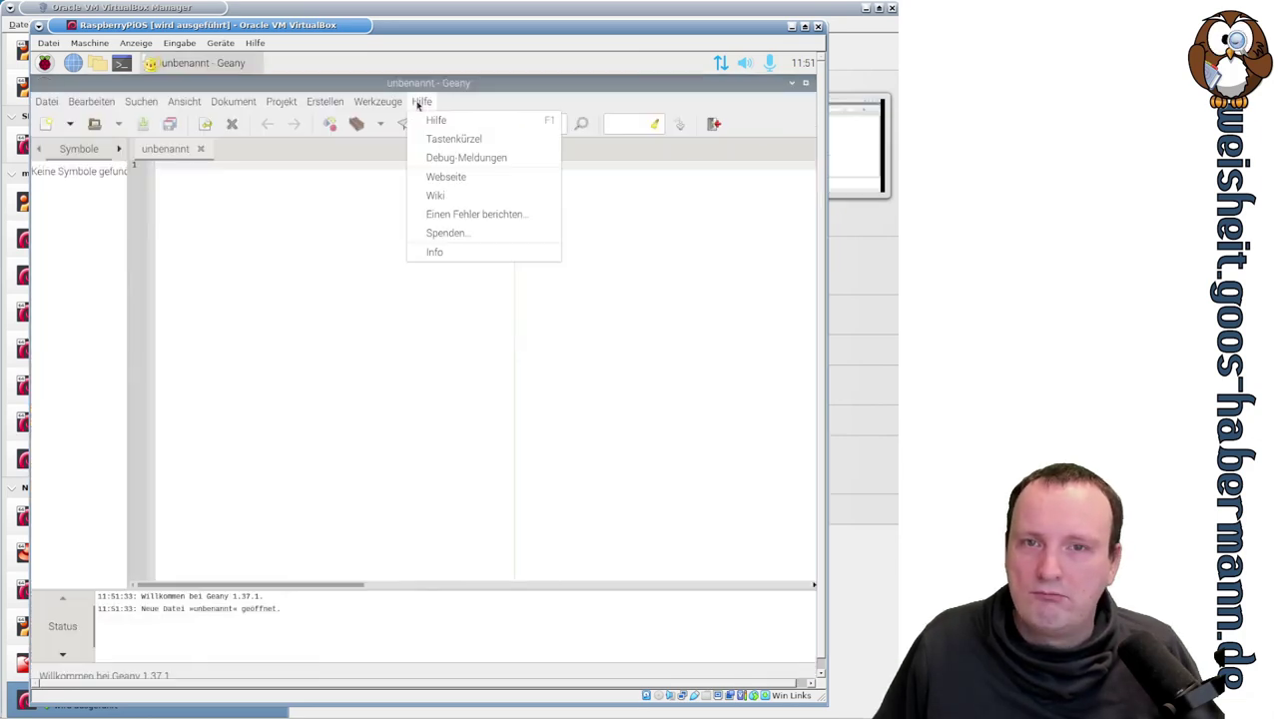
pyautogui.click(480, 253)
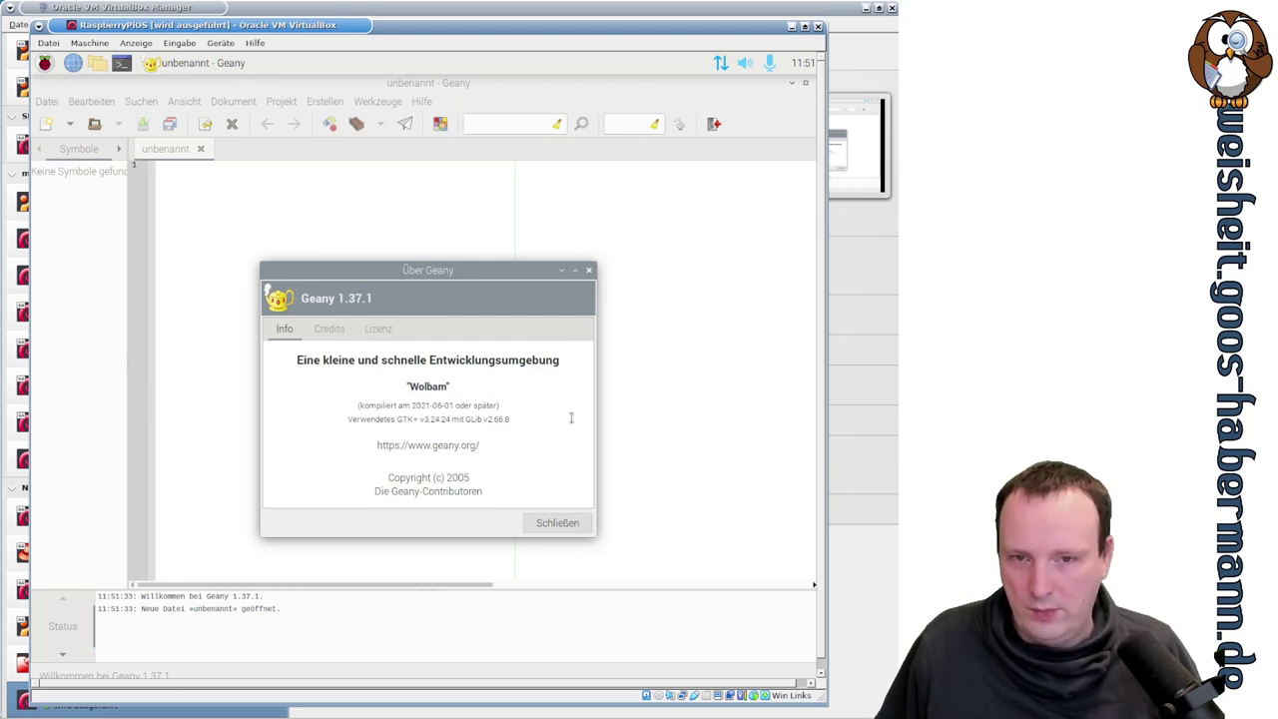
pyautogui.click(558, 530)
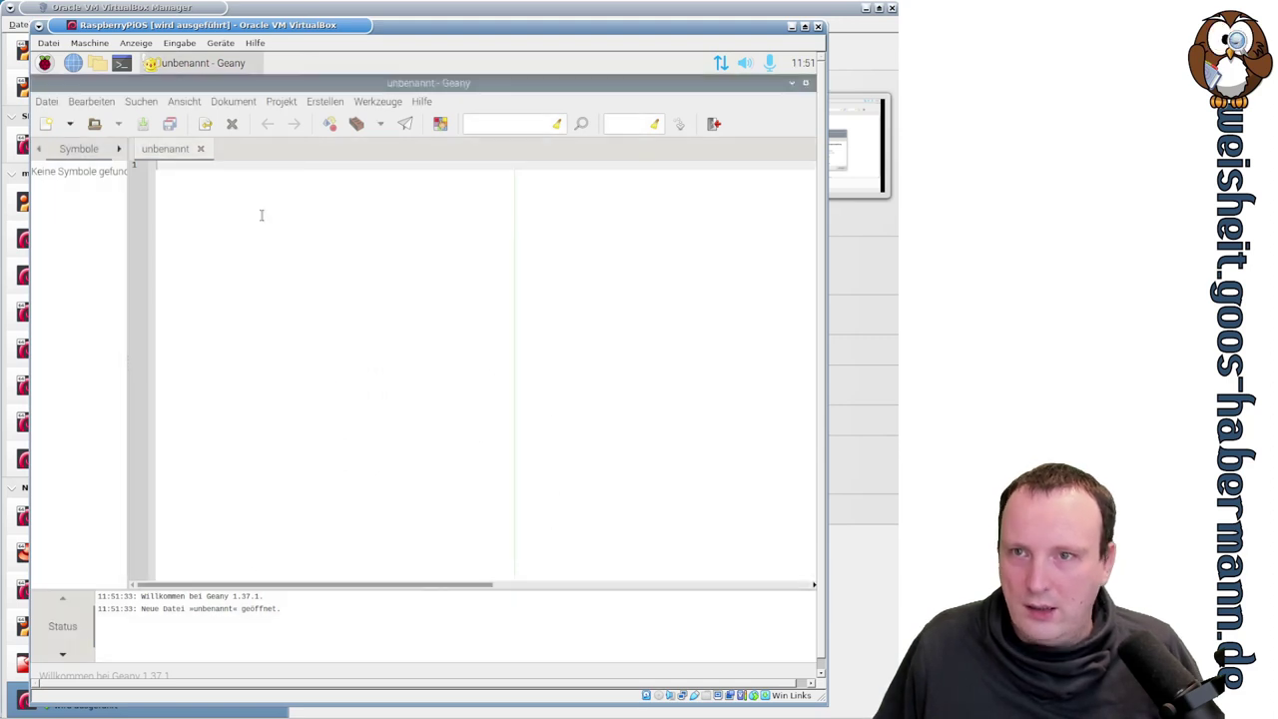
# - Create a new document from the file.php template
pyautogui.click(50, 104)
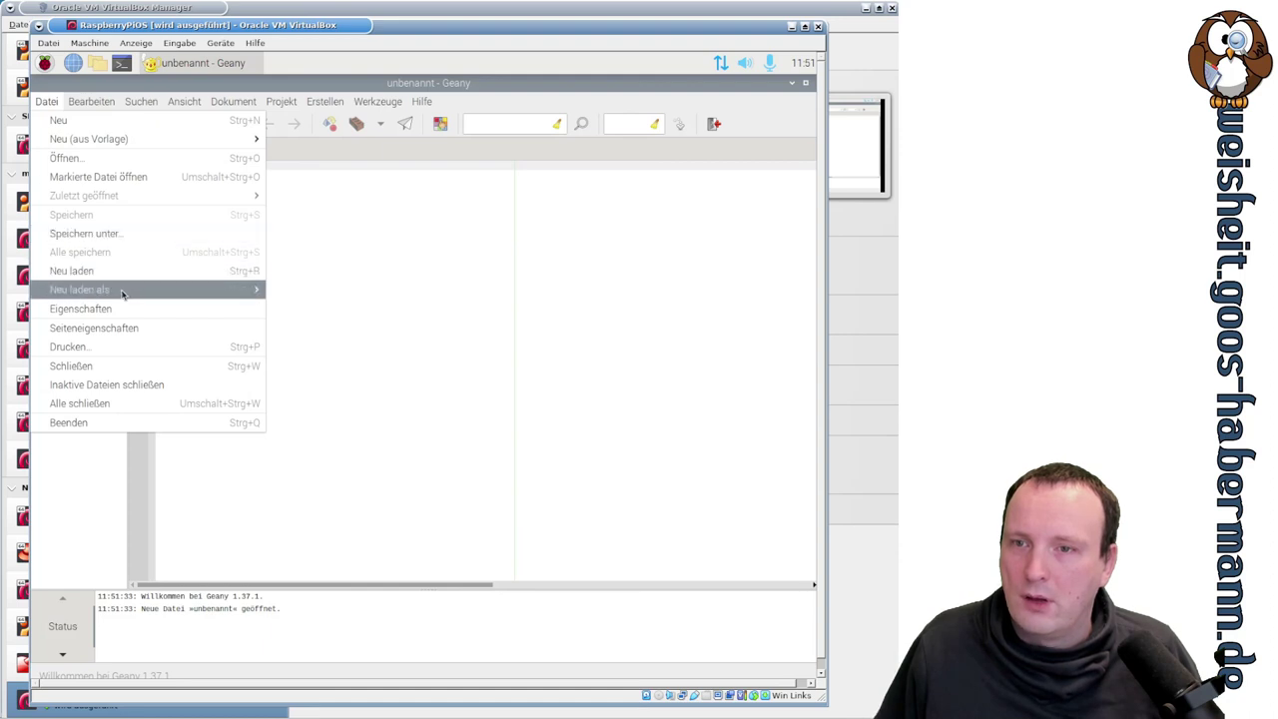
pyautogui.moveTo(122, 293)
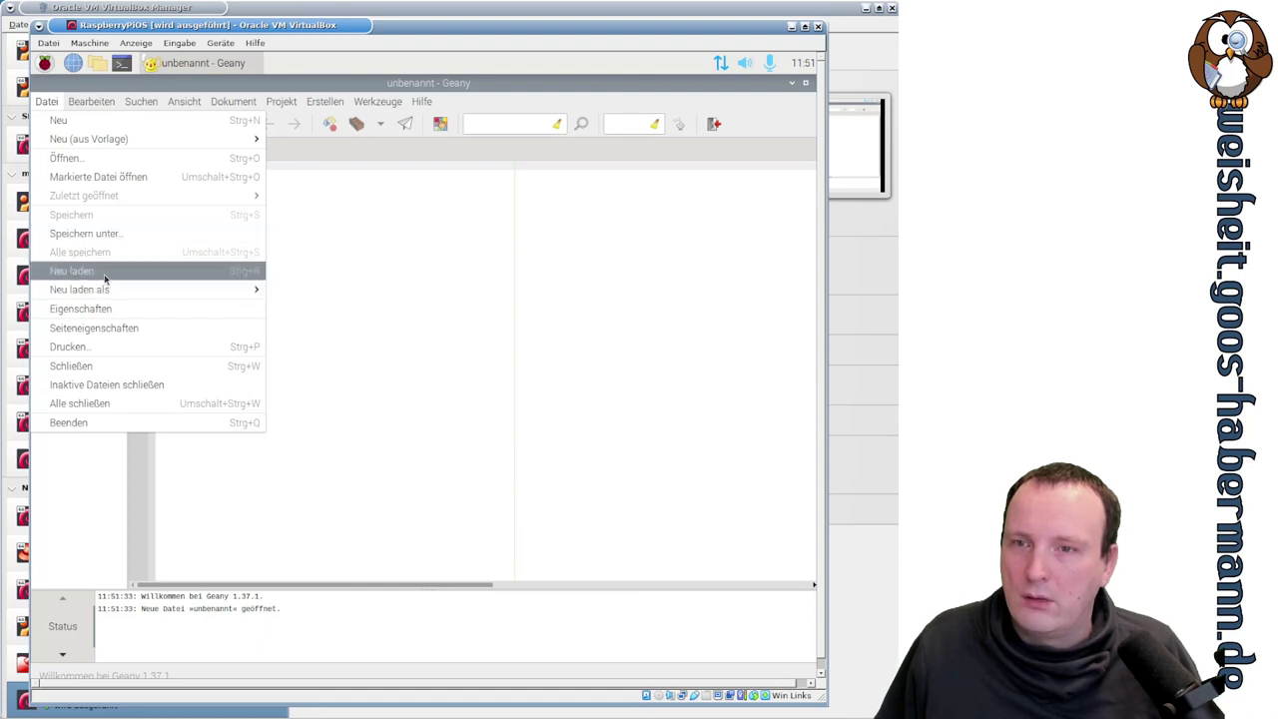
pyautogui.moveTo(83, 147)
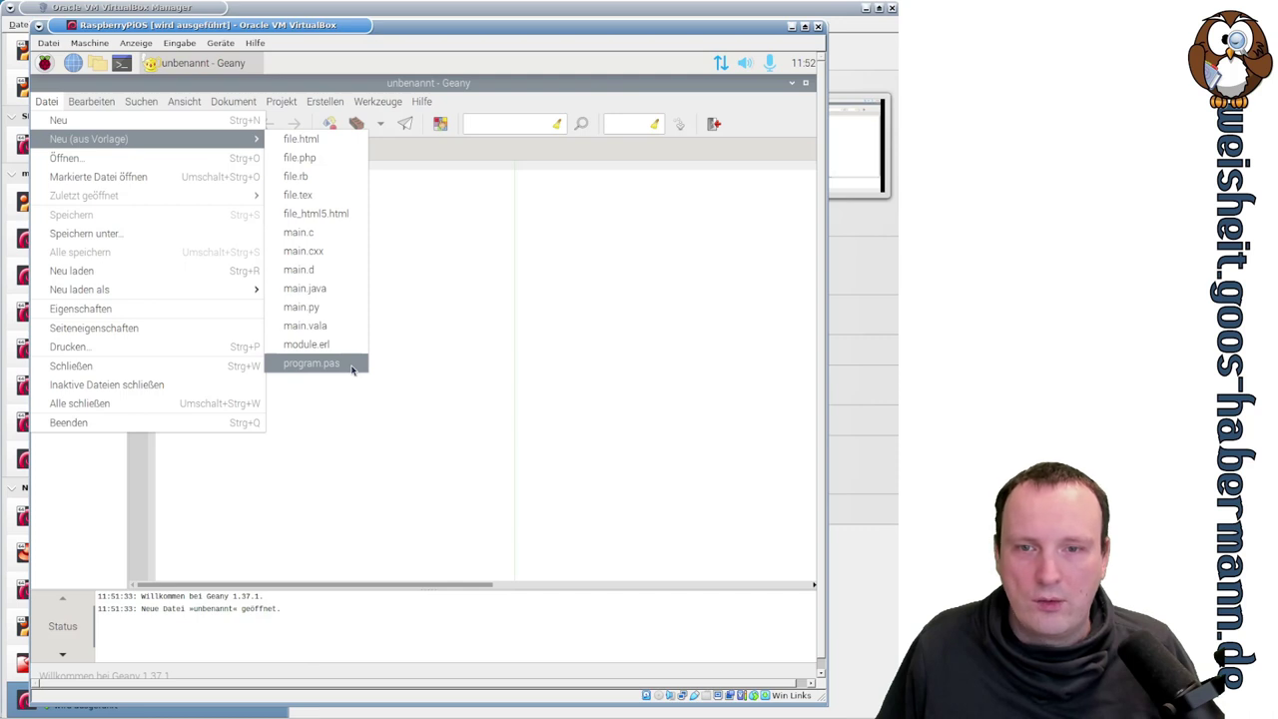
pyautogui.click(328, 166)
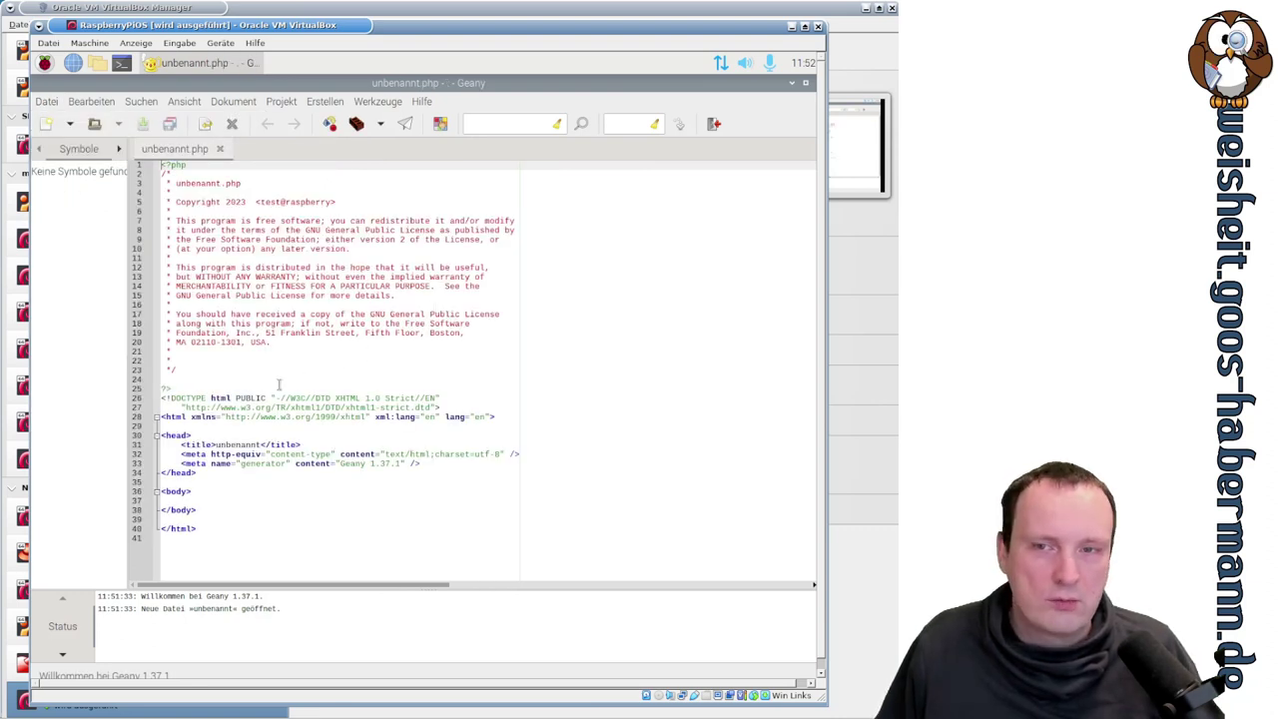
pyautogui.moveTo(187, 182); pyautogui.dragTo(321, 368)
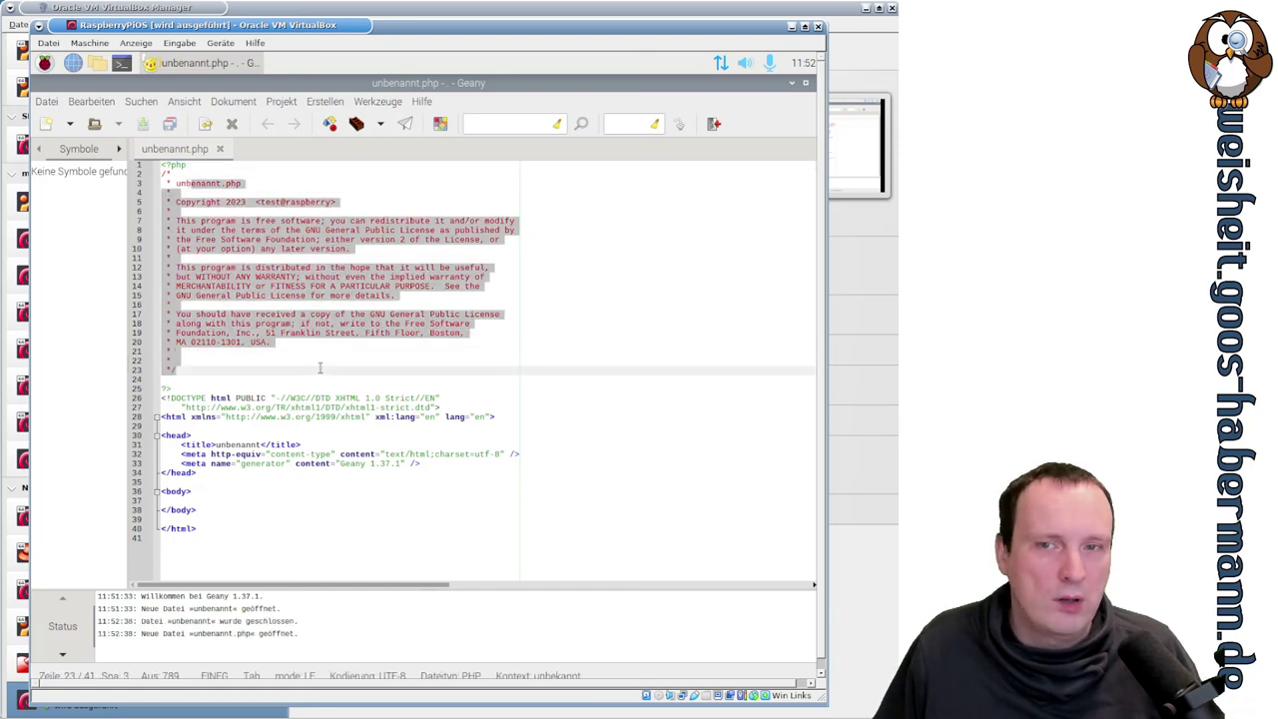
pyautogui.click(333, 325)
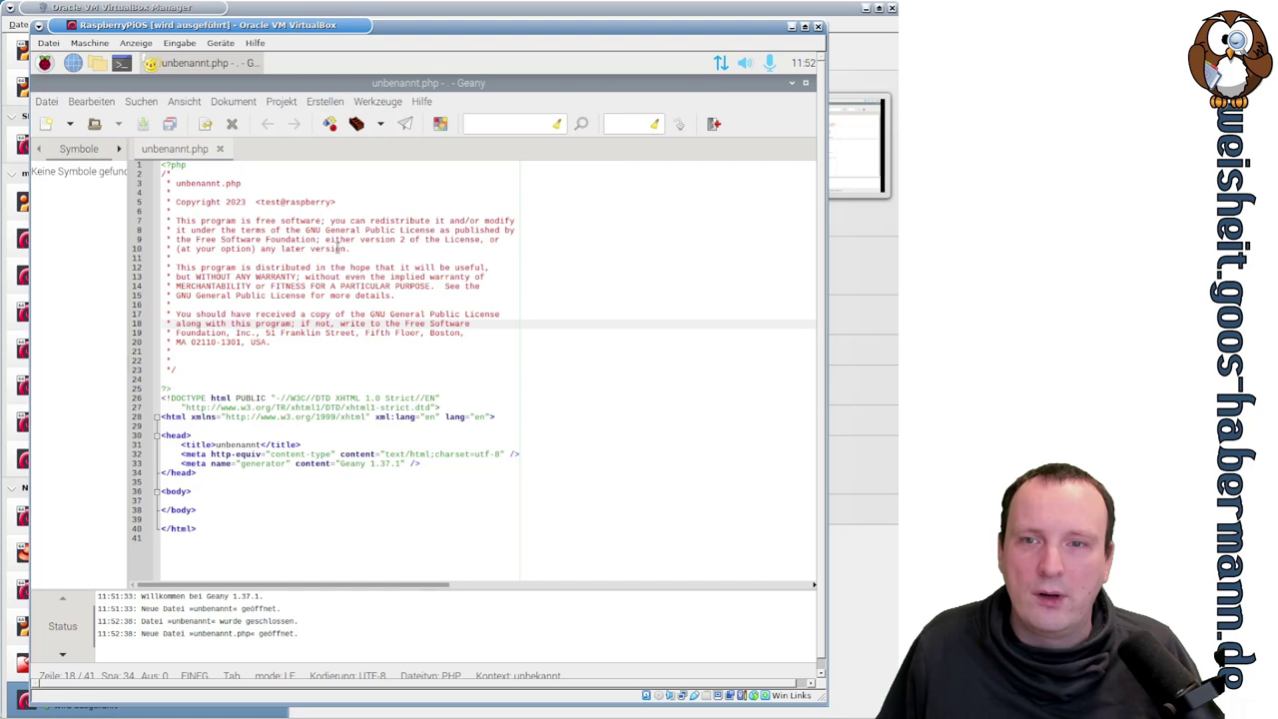
pyautogui.moveTo(306, 230); pyautogui.dragTo(395, 231)
pyautogui.click(441, 333)
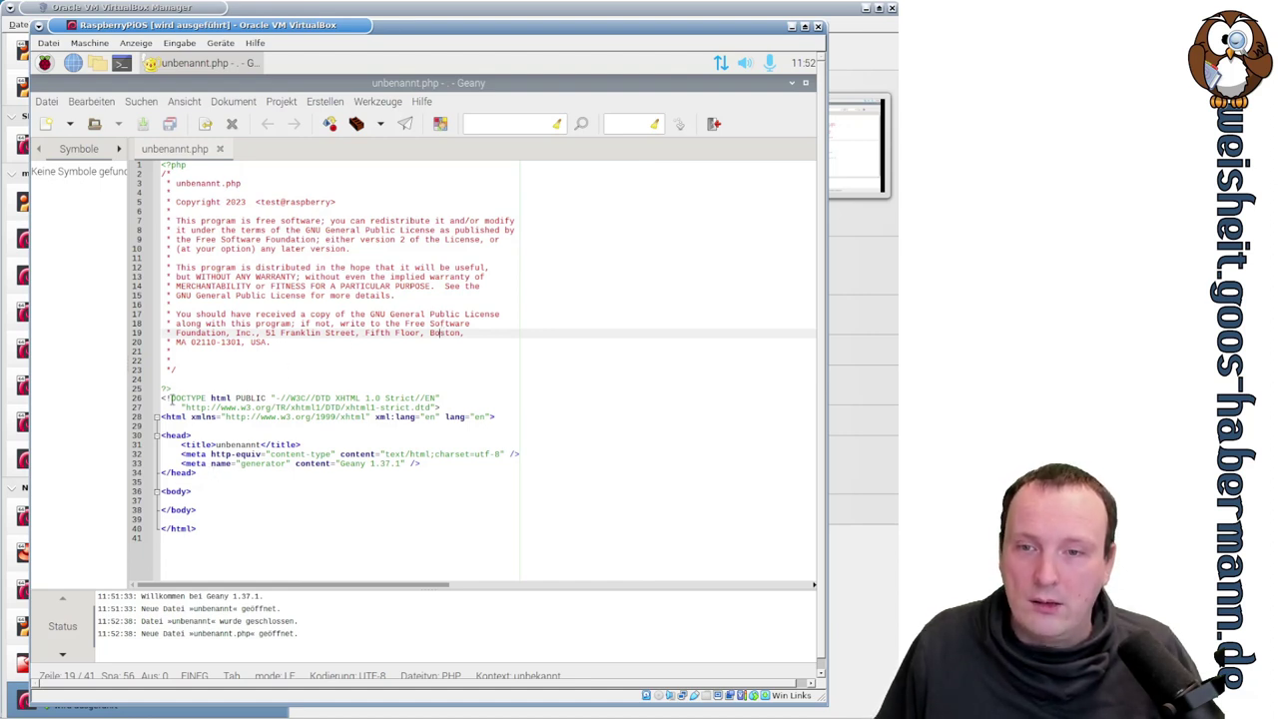
pyautogui.moveTo(163, 398); pyautogui.dragTo(231, 532)
pyautogui.click(230, 531)
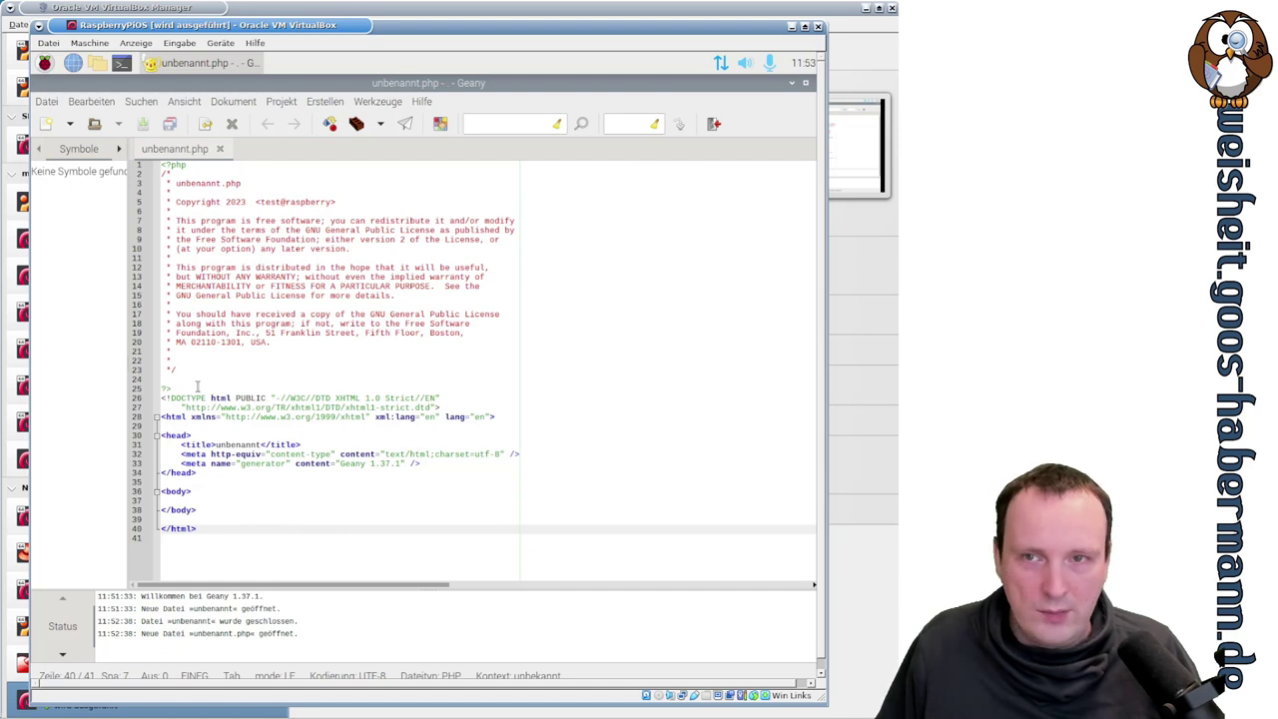
pyautogui.moveTo(187, 165); pyautogui.dragTo(160, 165)
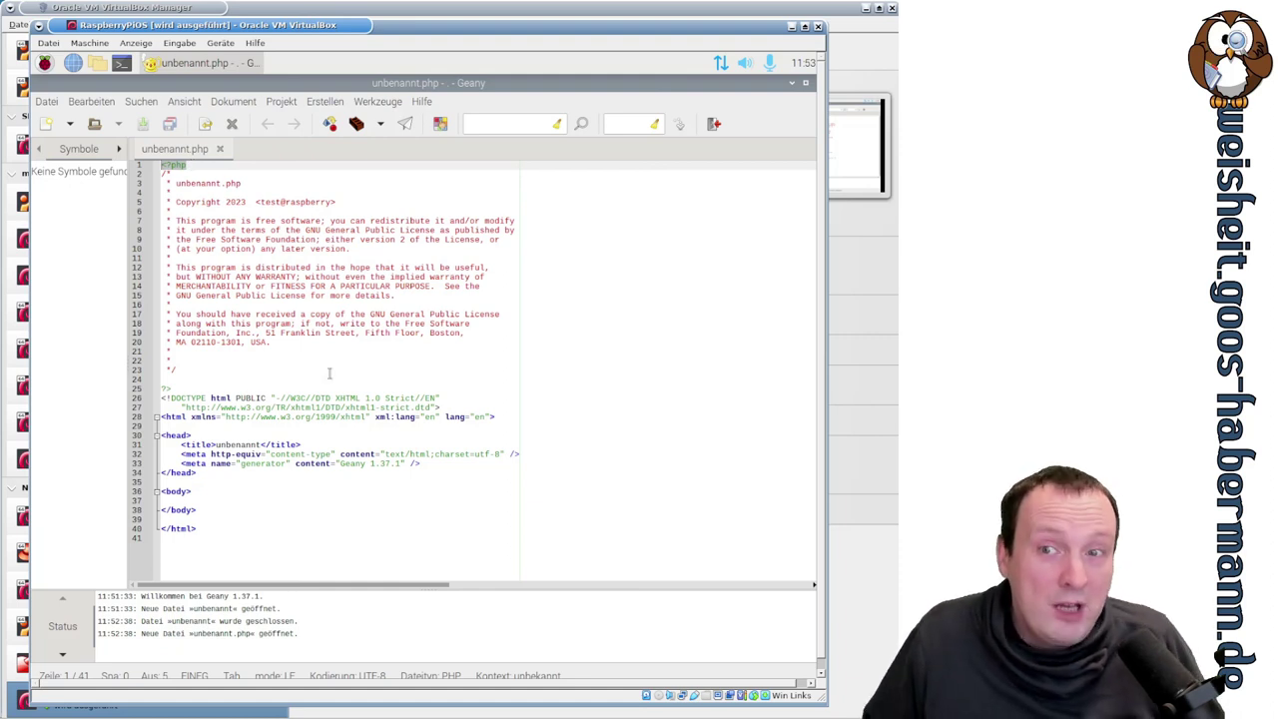
pyautogui.moveTo(181, 388); pyautogui.dragTo(205, 525)
pyautogui.click(233, 380)
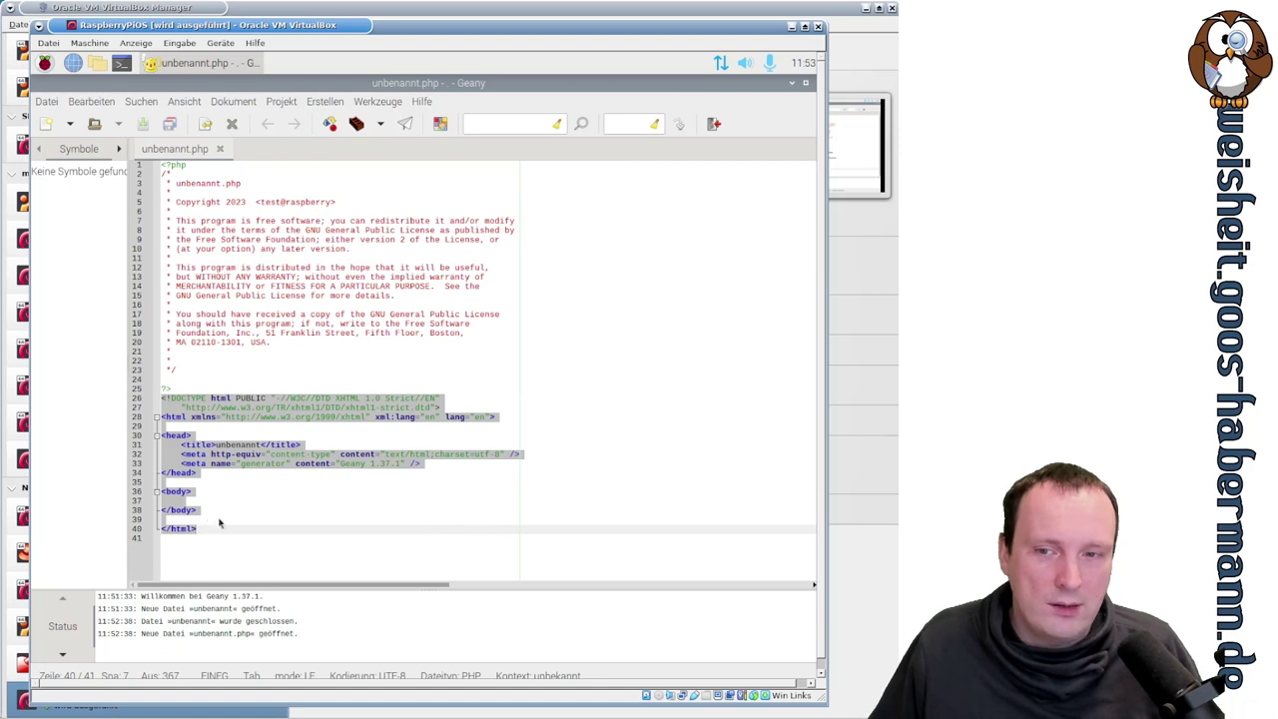
pyautogui.click(223, 507)
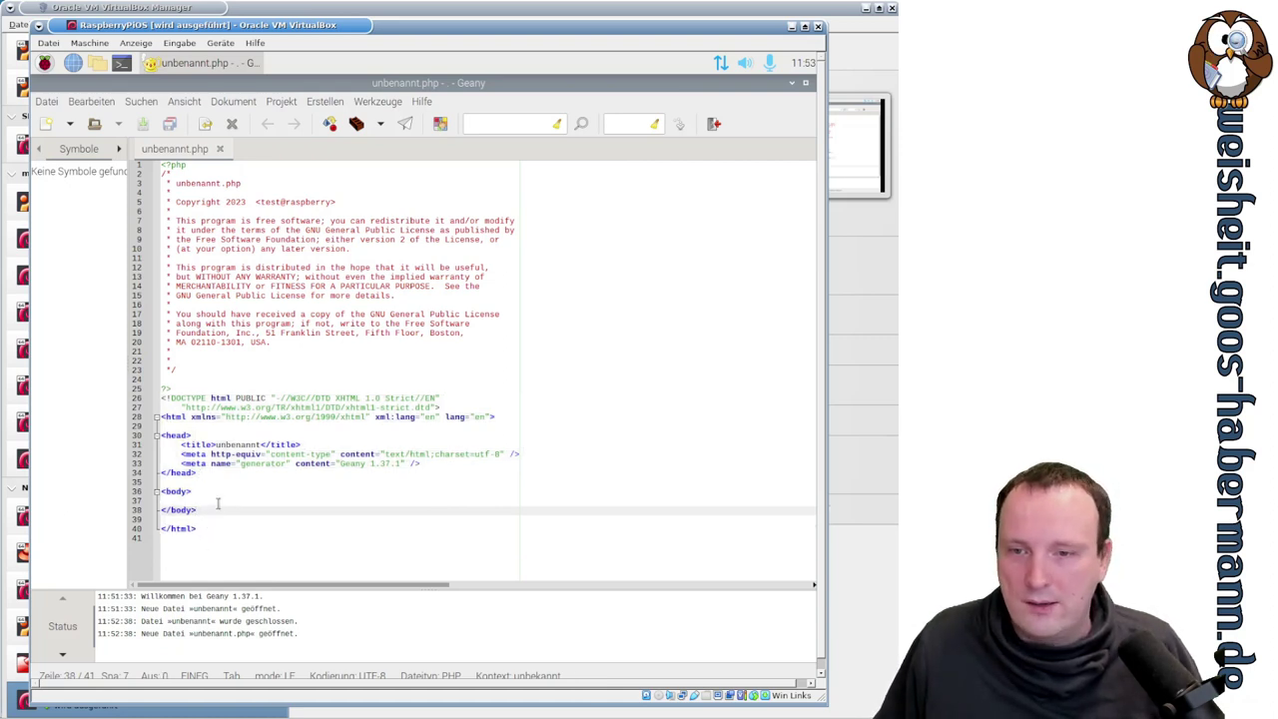
# - Type <?php phpinfo(); ?> on line 37 inside the body of unbenannt.php
pyautogui.click(221, 501)
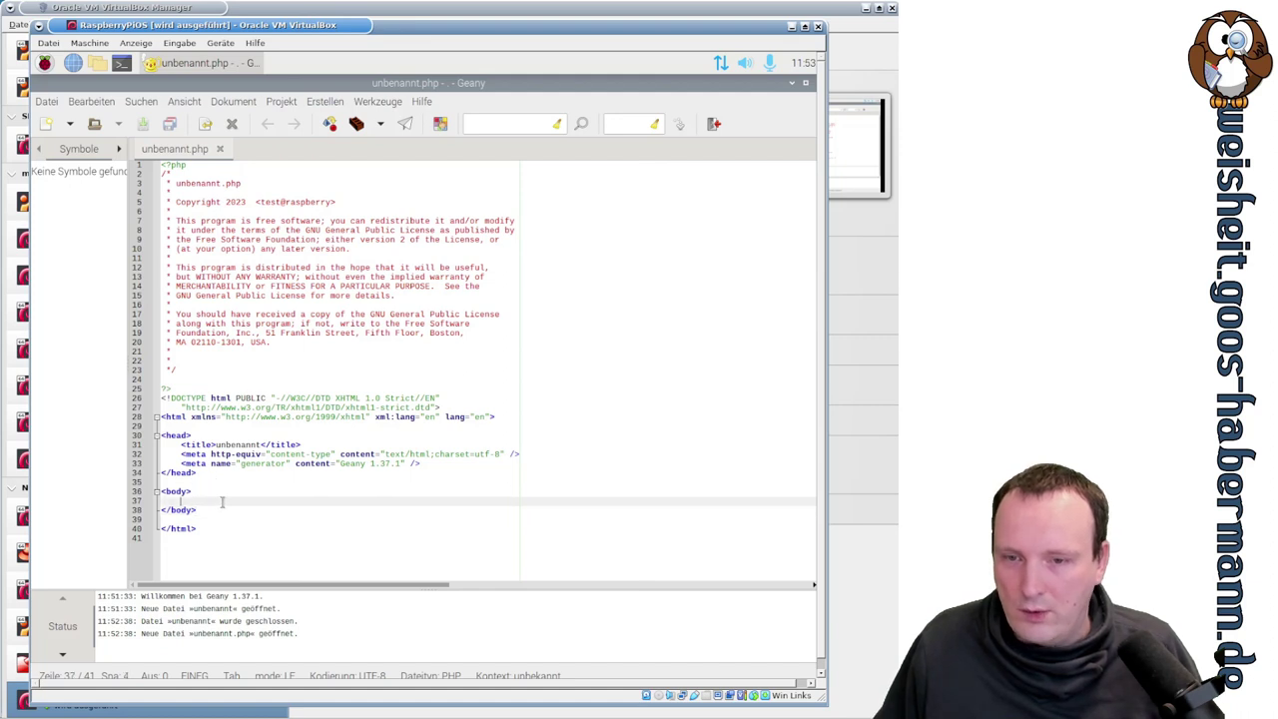
pyautogui.write('<')
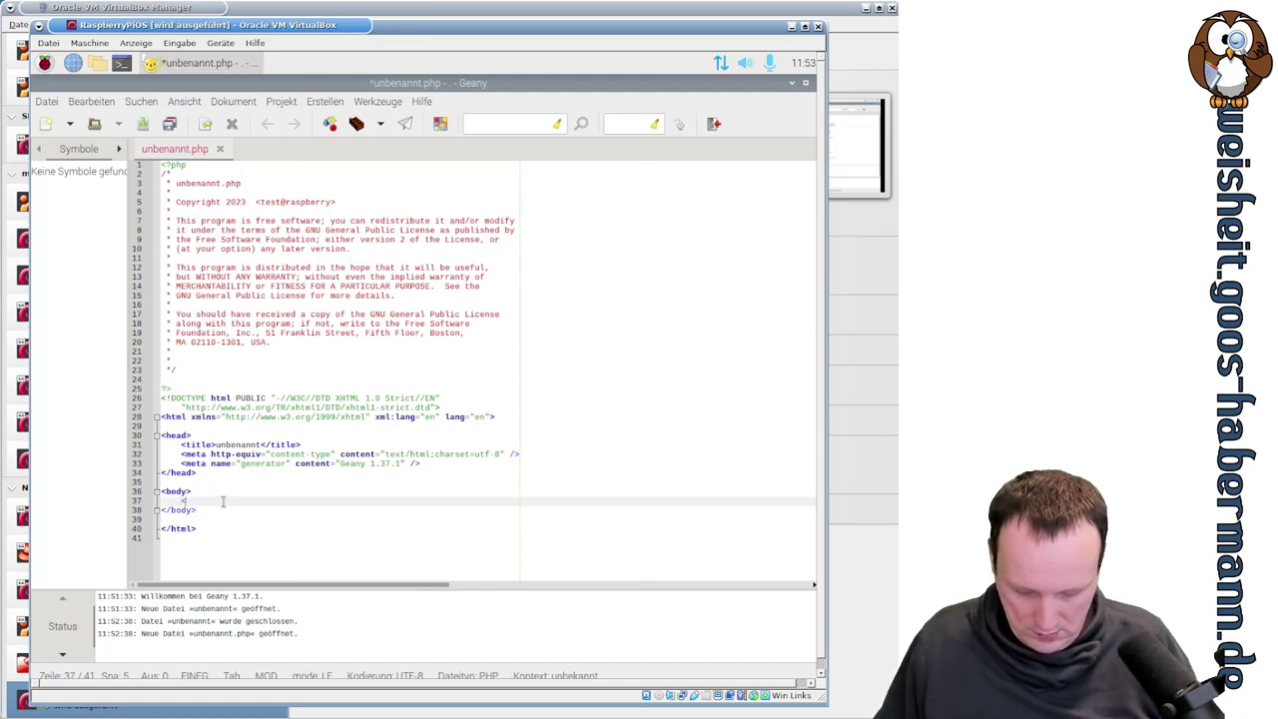
pyautogui.write('?php phpin')
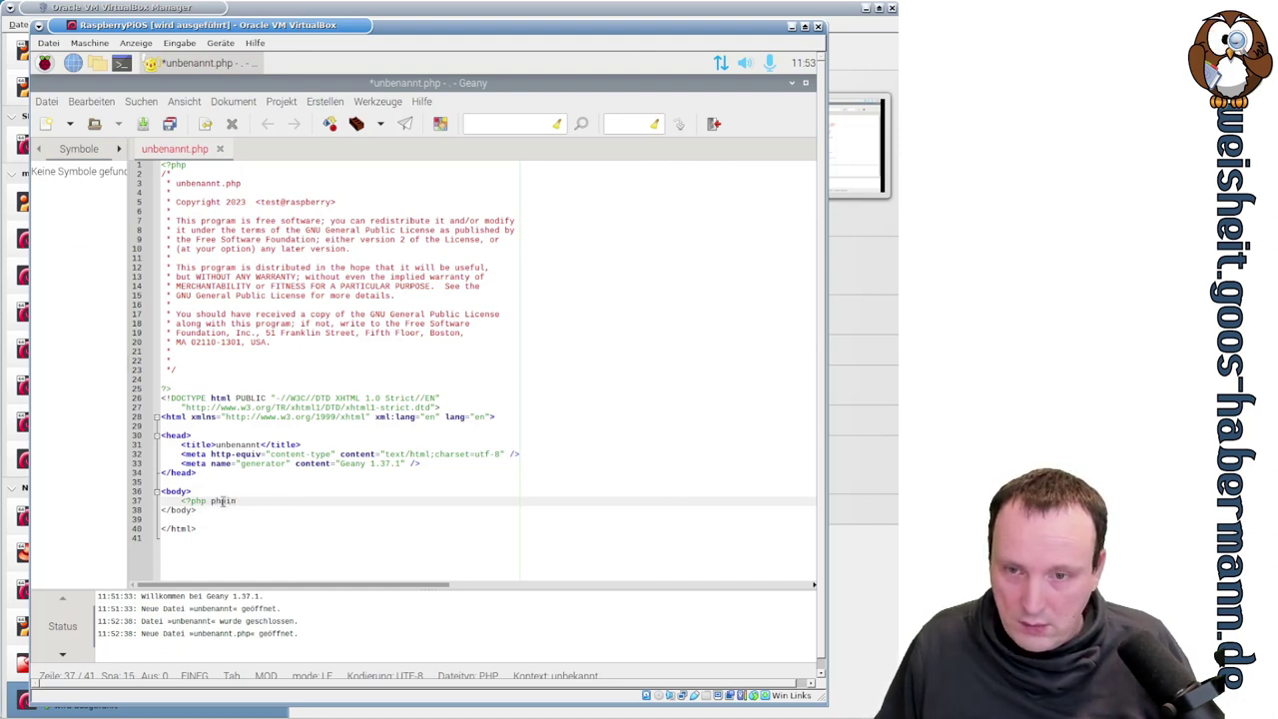
pyautogui.write('fo_')
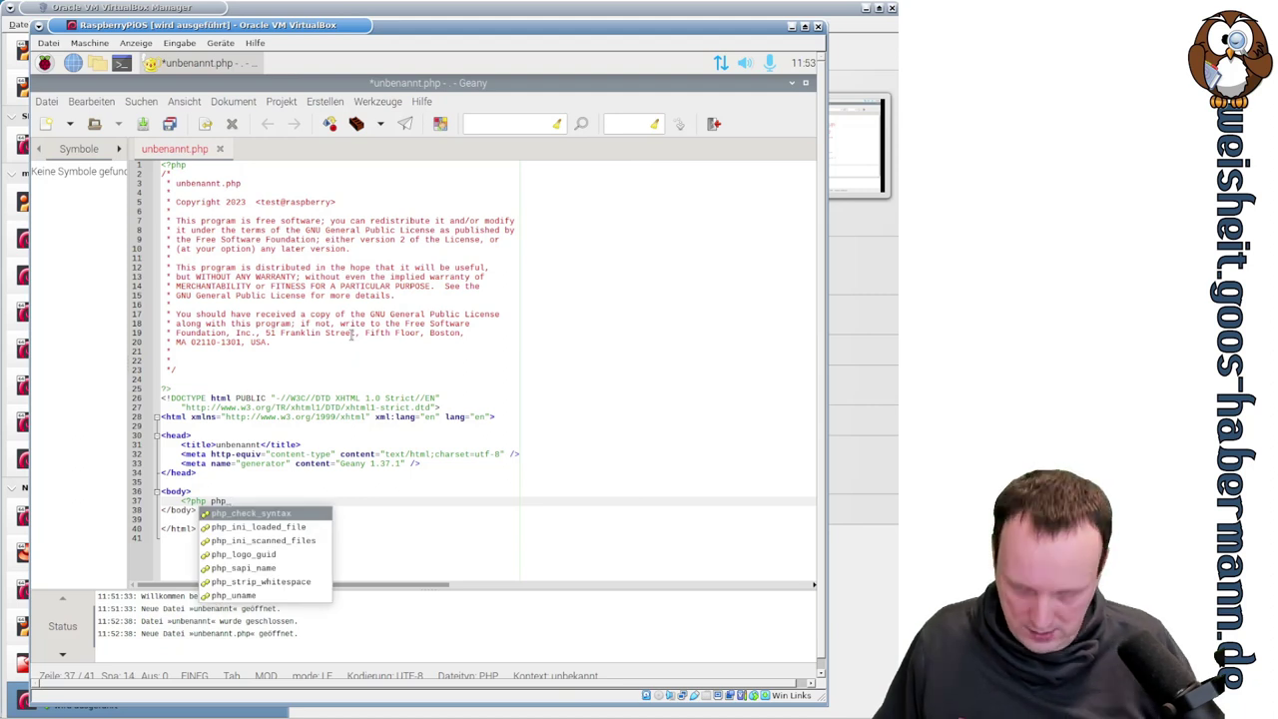
pyautogui.write('in')
pyautogui.press('BackSpace')
pyautogui.press('BackSpace')
pyautogui.press('BackSpace')
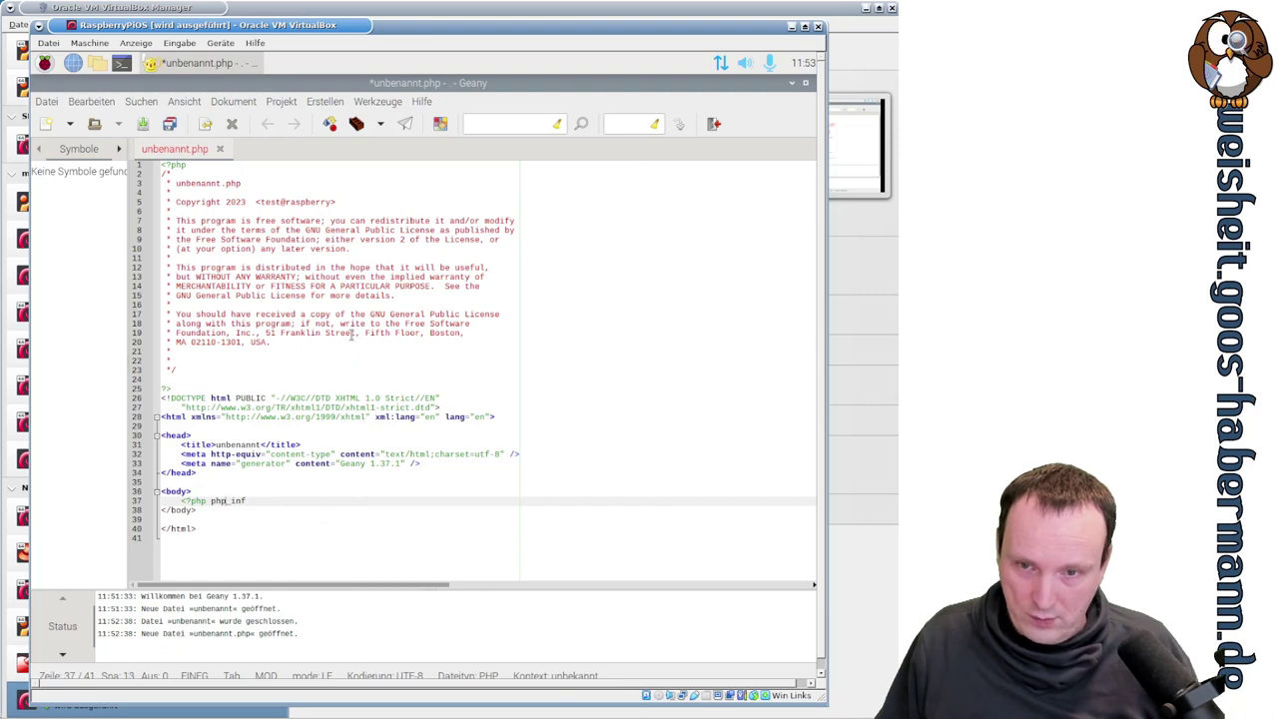
pyautogui.write('info()')
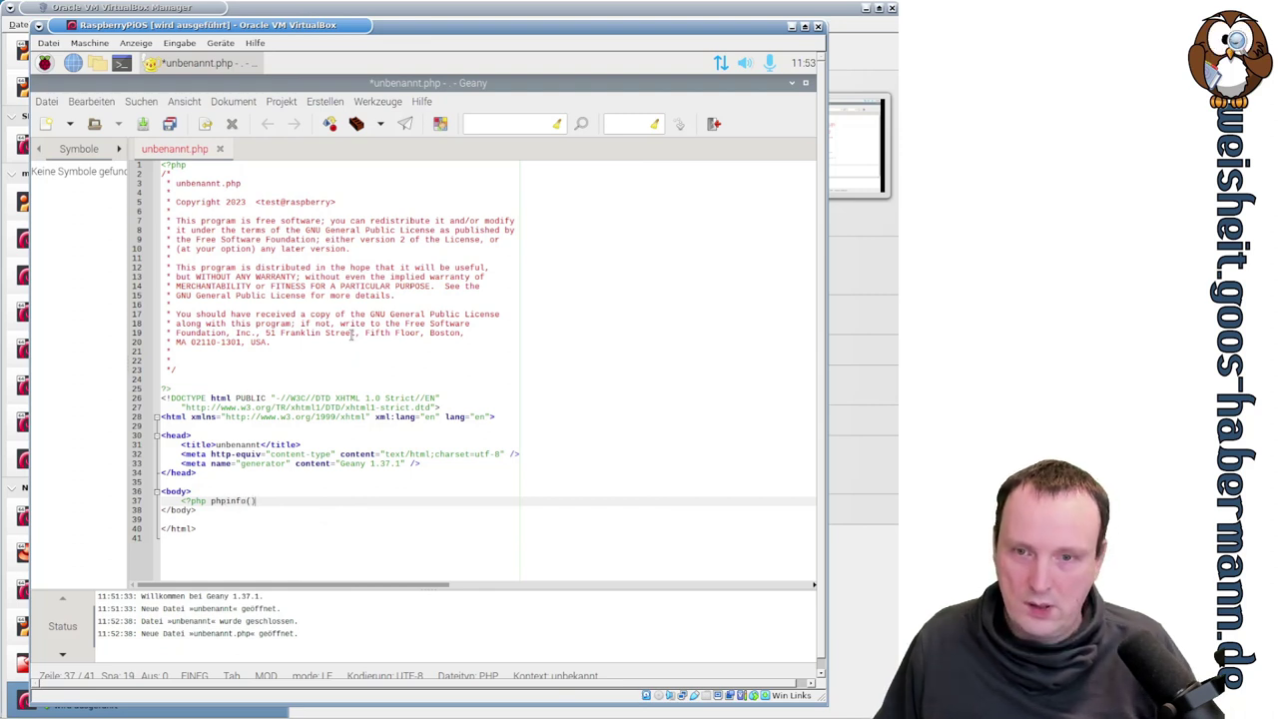
pyautogui.write('(')
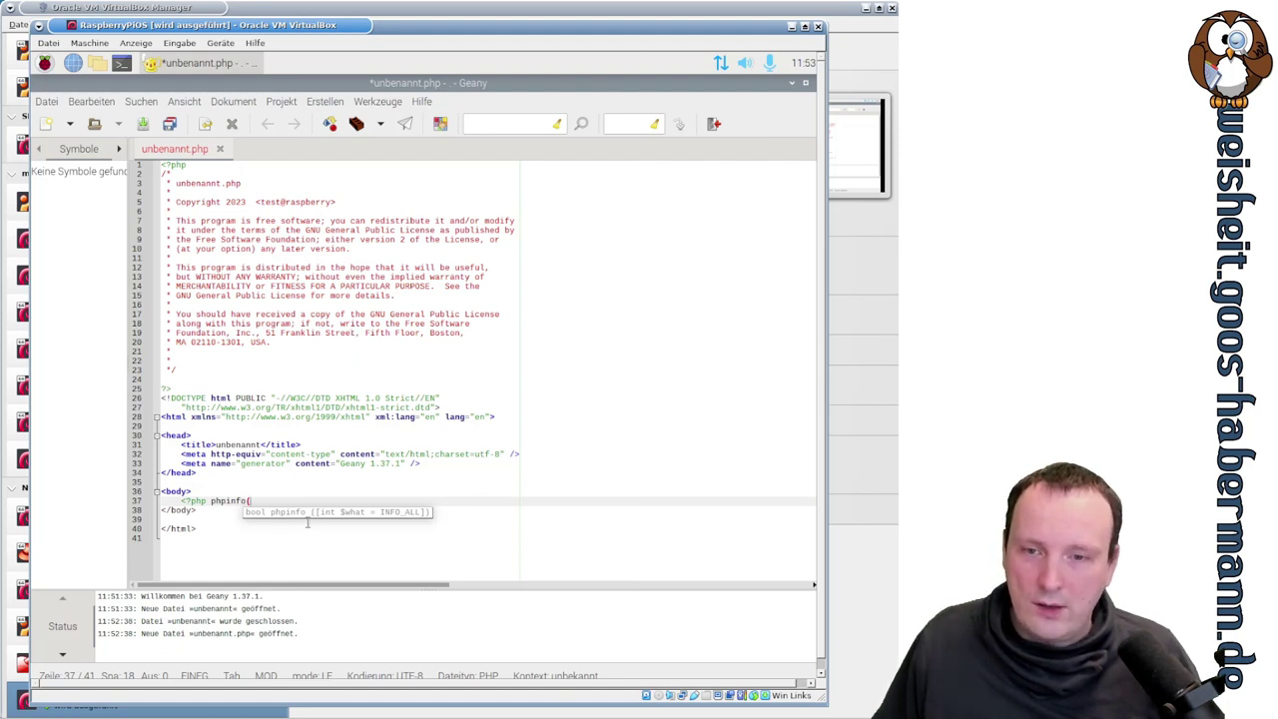
pyautogui.write(')')
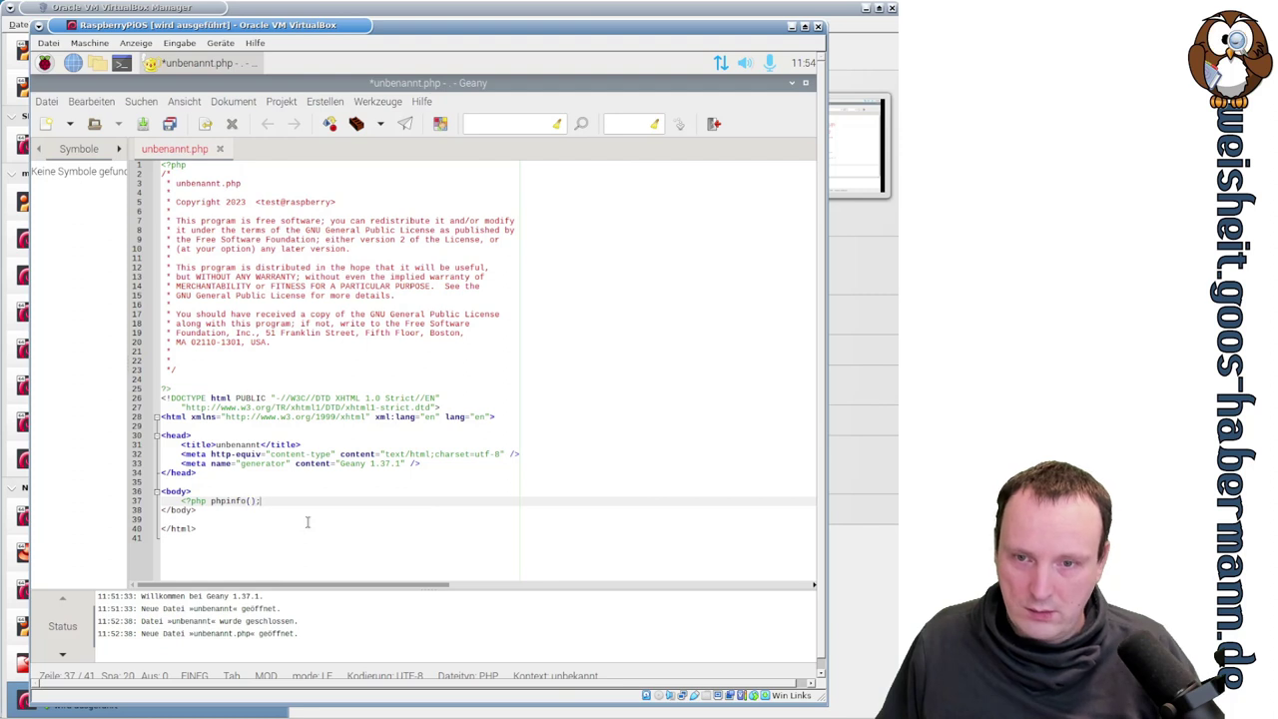
pyautogui.write('; ?>')
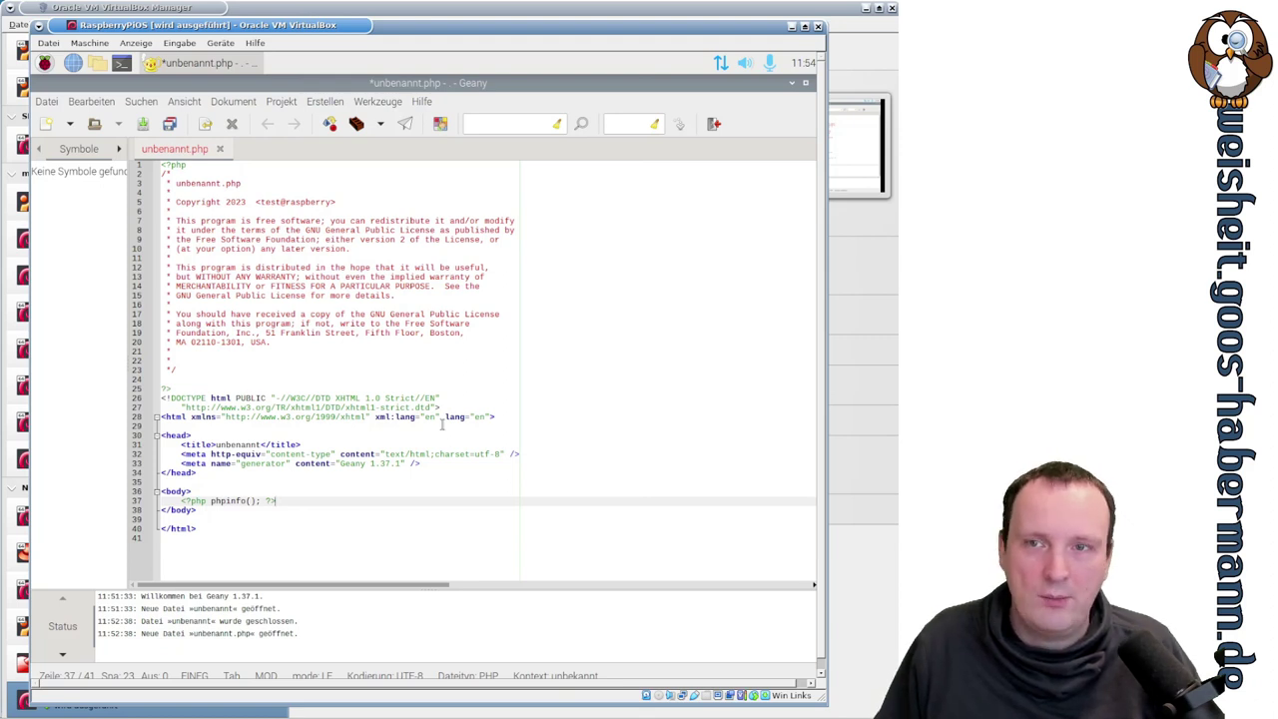
# - Create a new file from the main.cxx template and inspect its main signature
pyautogui.click(47, 103)
pyautogui.moveTo(60, 139)
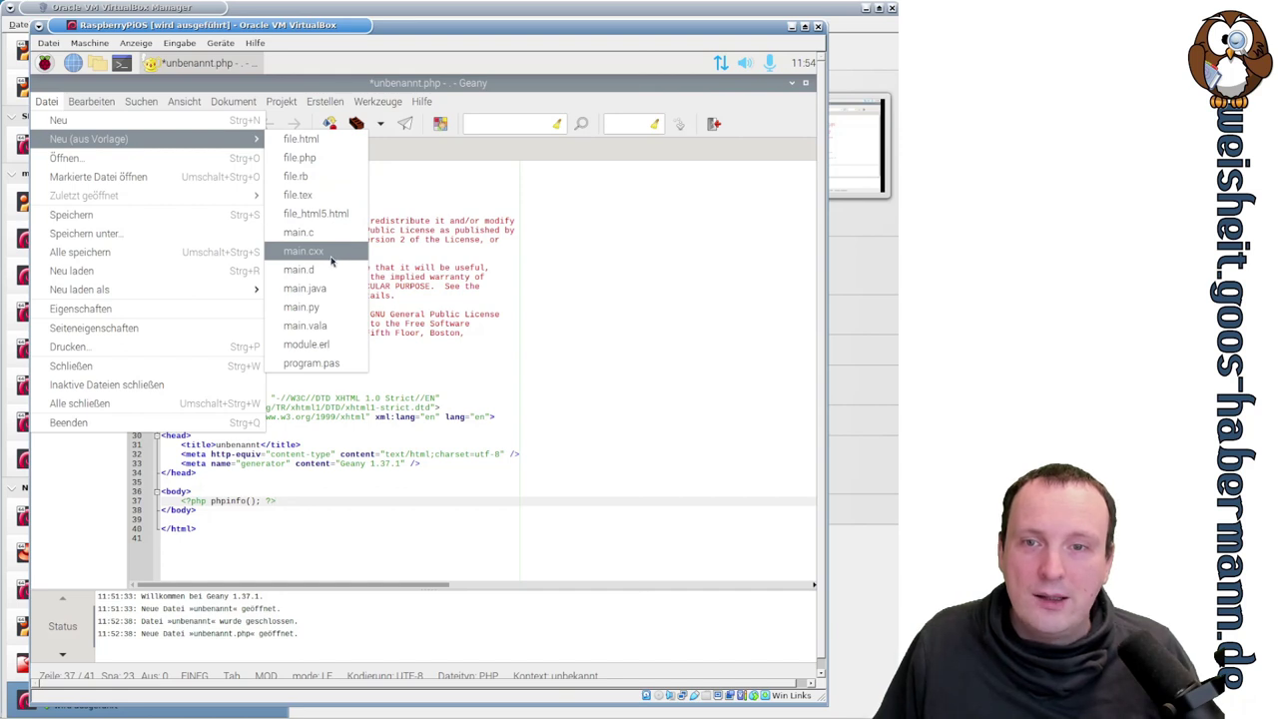
pyautogui.click(336, 254)
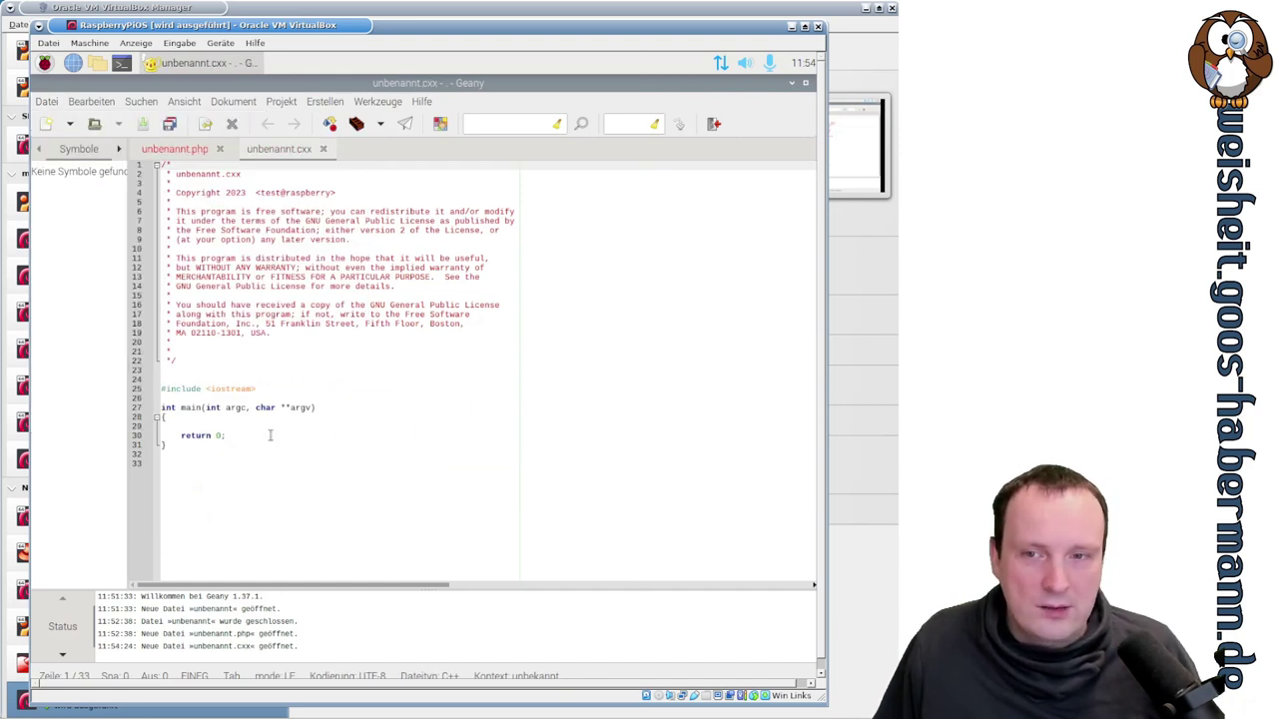
pyautogui.click(200, 425)
pyautogui.moveTo(181, 407); pyautogui.dragTo(323, 407)
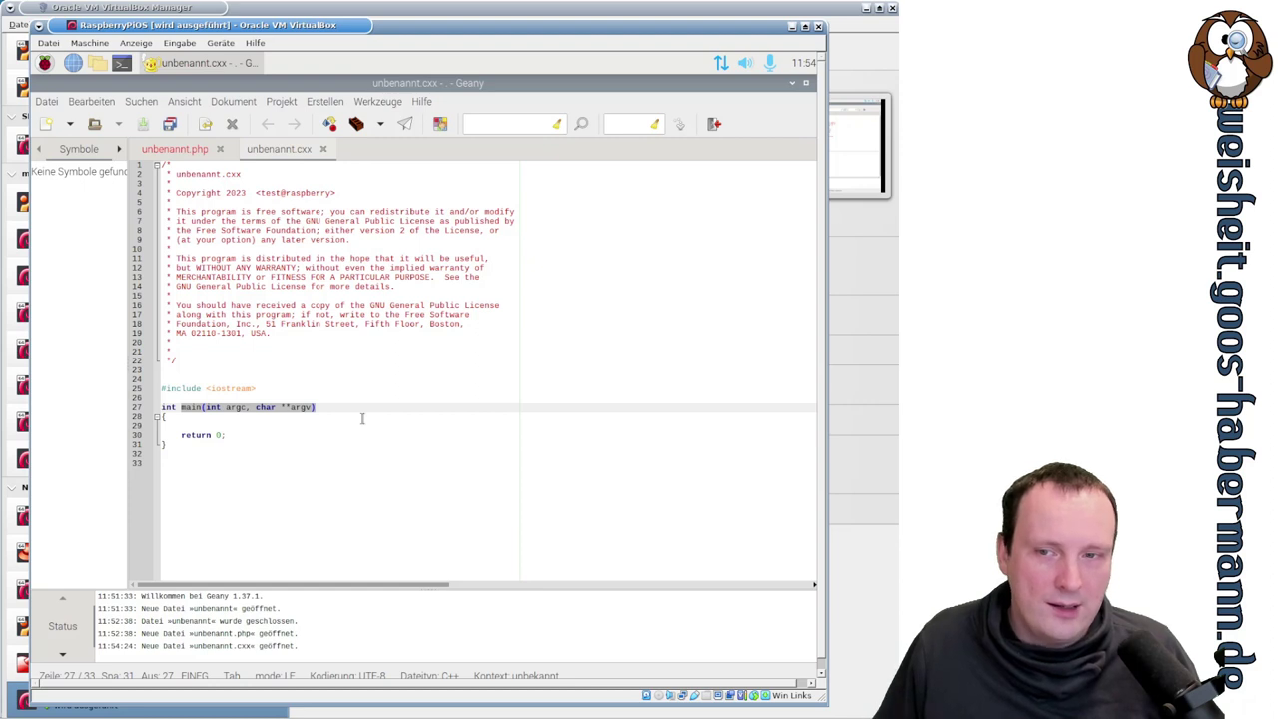
pyautogui.click(212, 428)
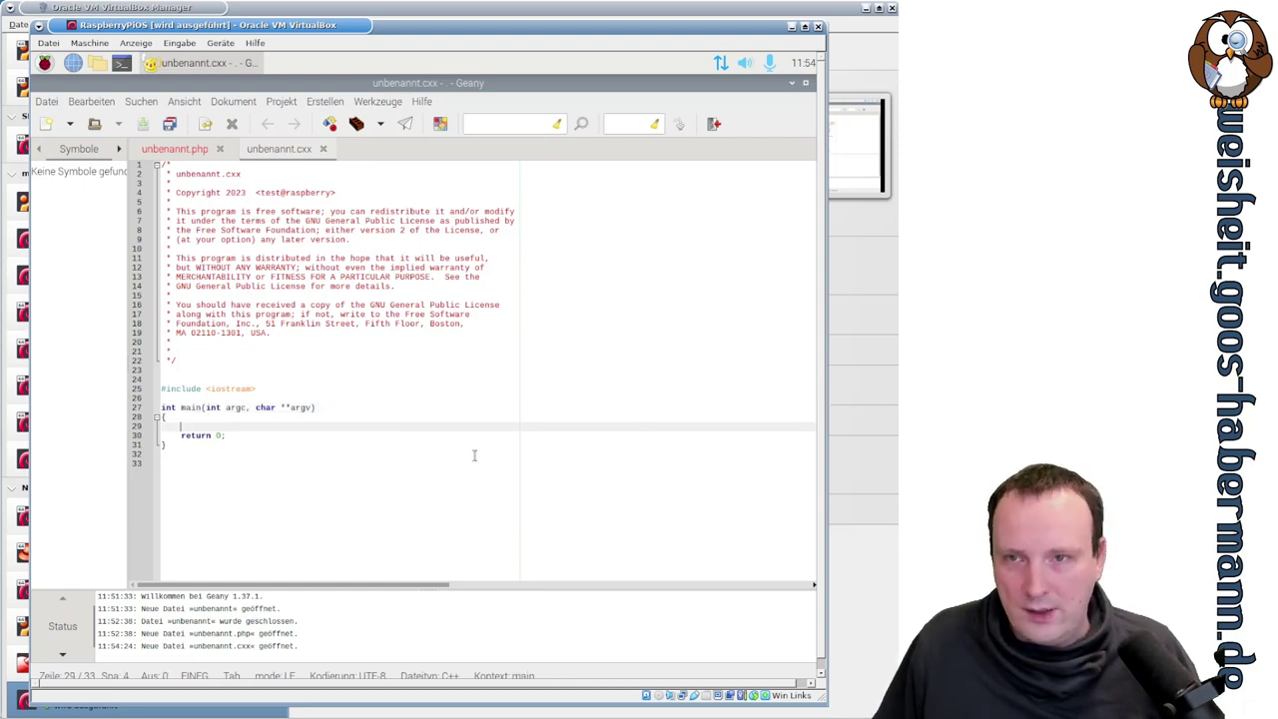
pyautogui.click(47, 102)
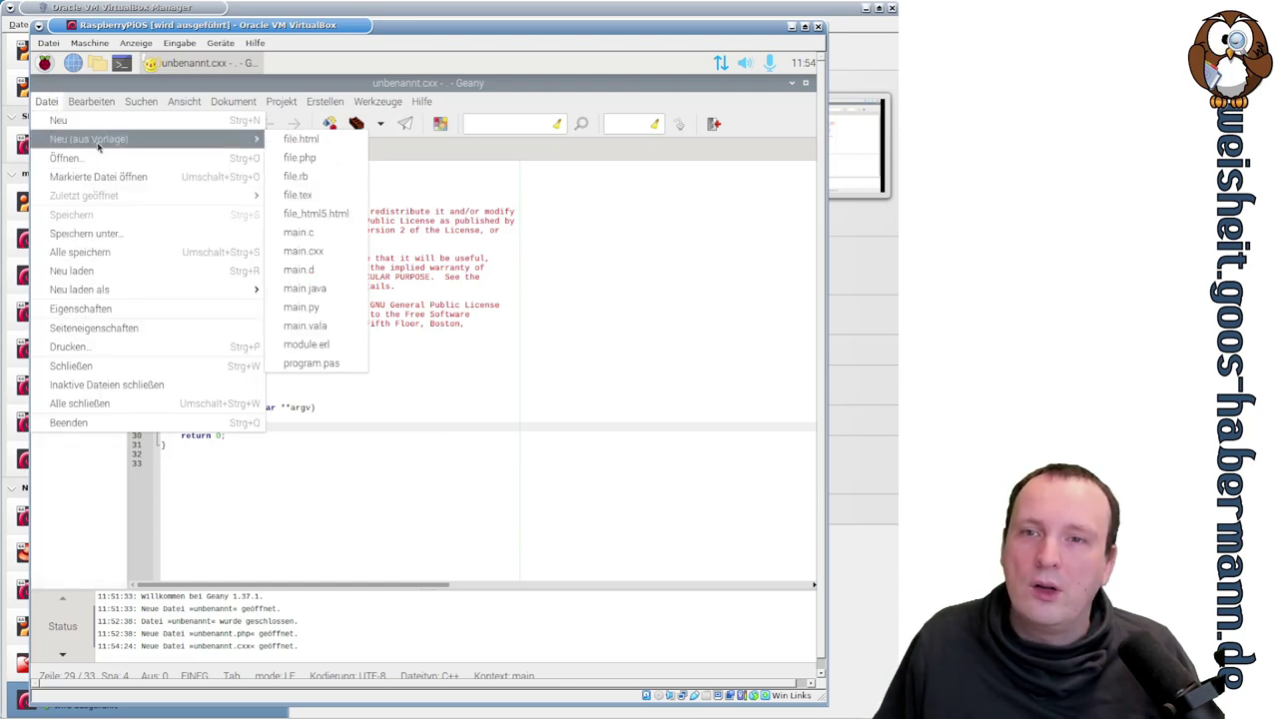
# - Create unbenannt.c from the main.c template and compare its <stdio.h> include with the C++ iostream include
pyautogui.click(345, 235)
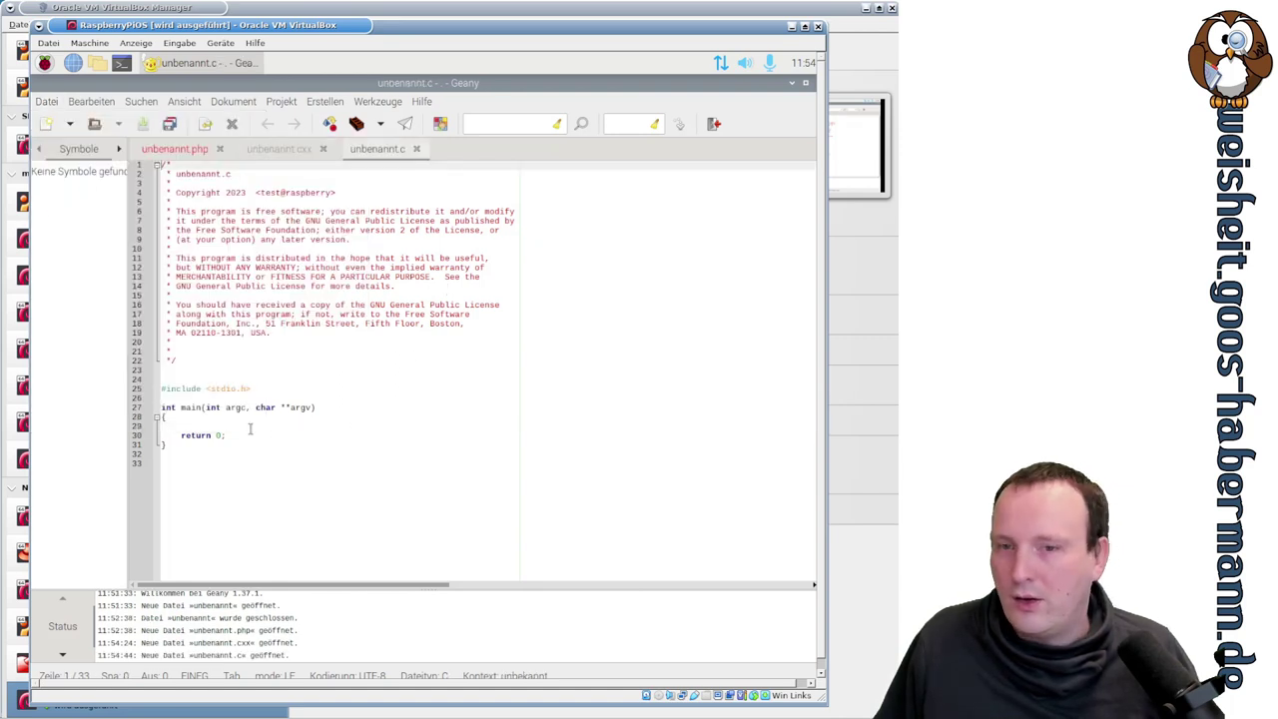
pyautogui.click(205, 390)
pyautogui.moveTo(205, 391); pyautogui.dragTo(278, 392)
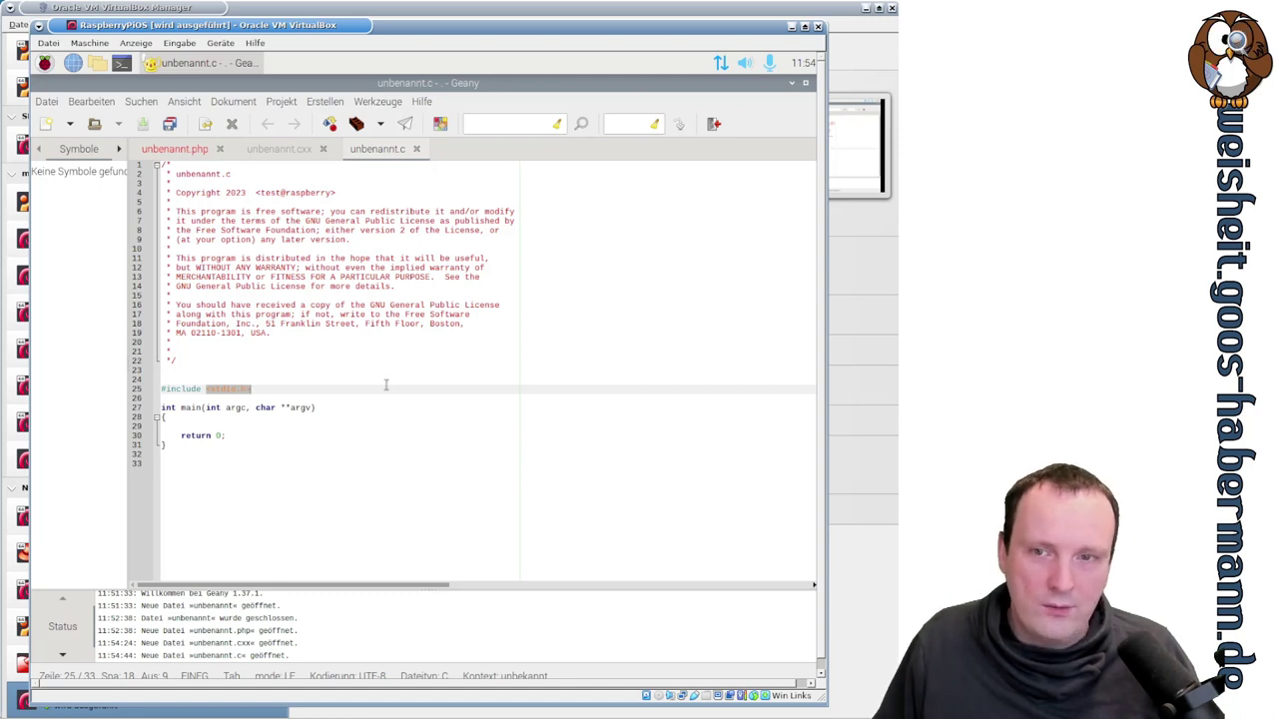
pyautogui.click(279, 149)
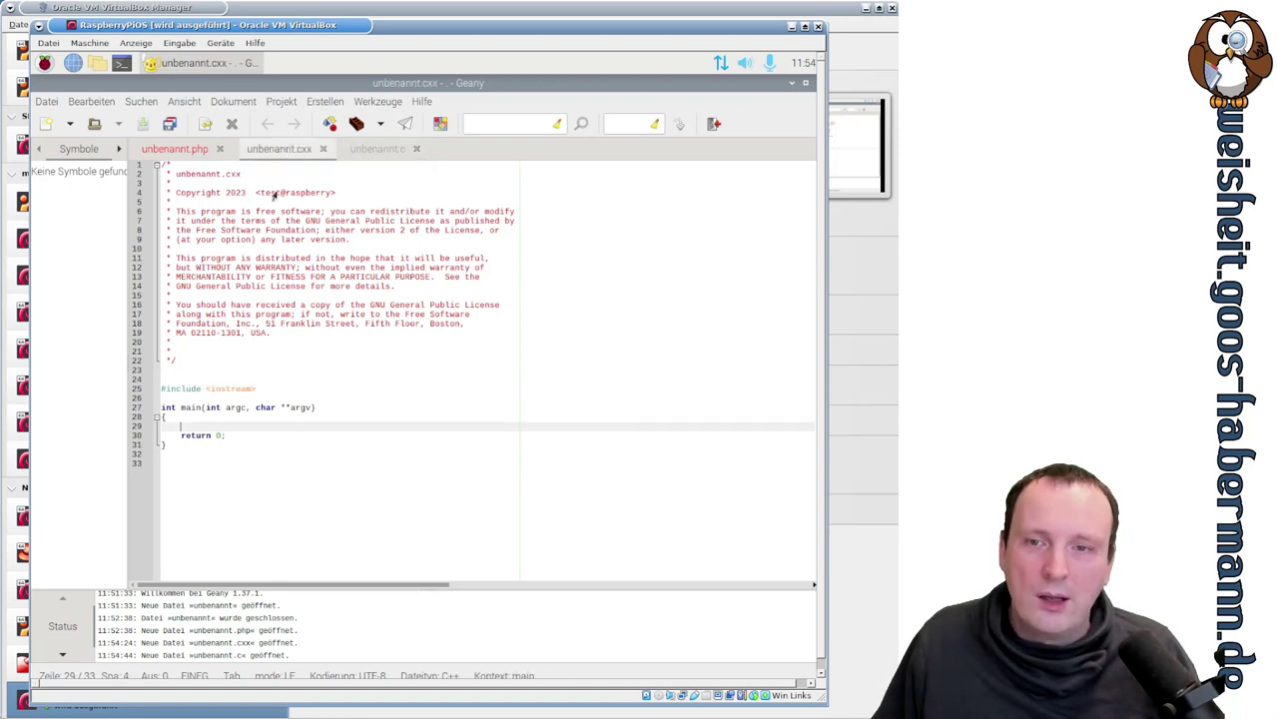
pyautogui.moveTo(256, 390); pyautogui.dragTo(206, 390)
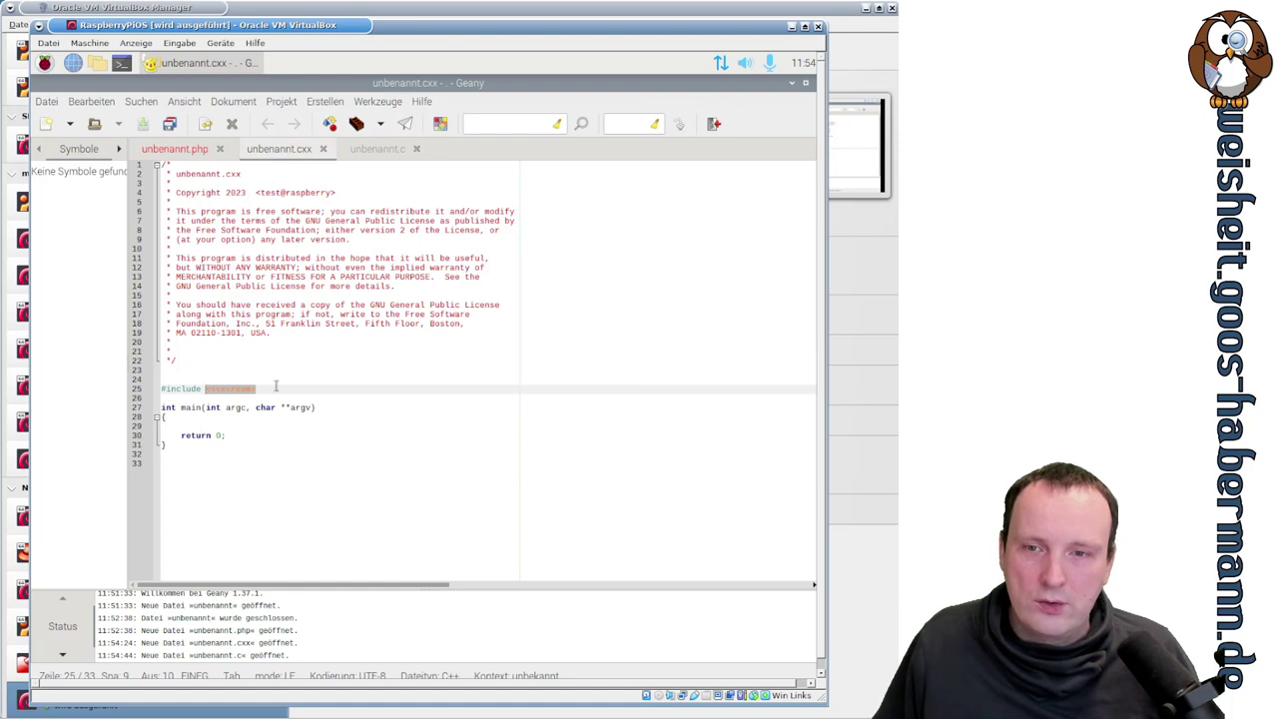
pyautogui.click(357, 149)
# - Create unbenannt.d from the main.d template and inspect its std.stdio import
pyautogui.click(47, 102)
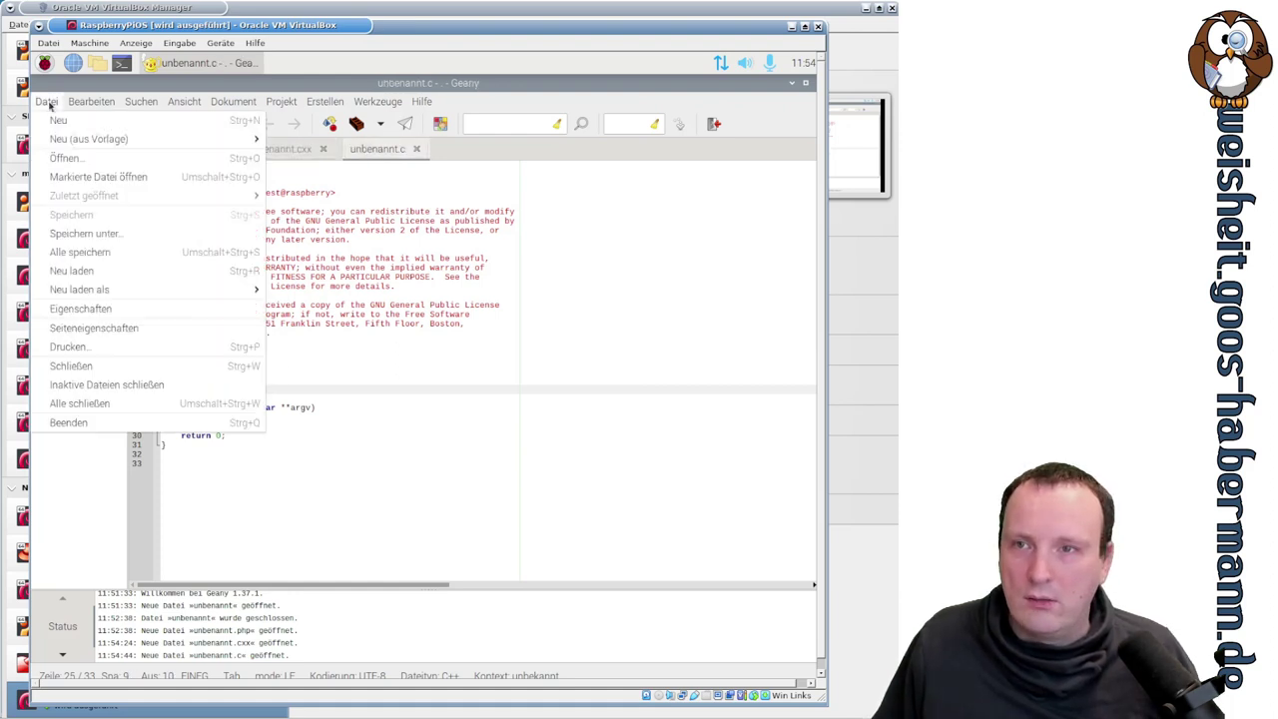
pyautogui.moveTo(88, 140)
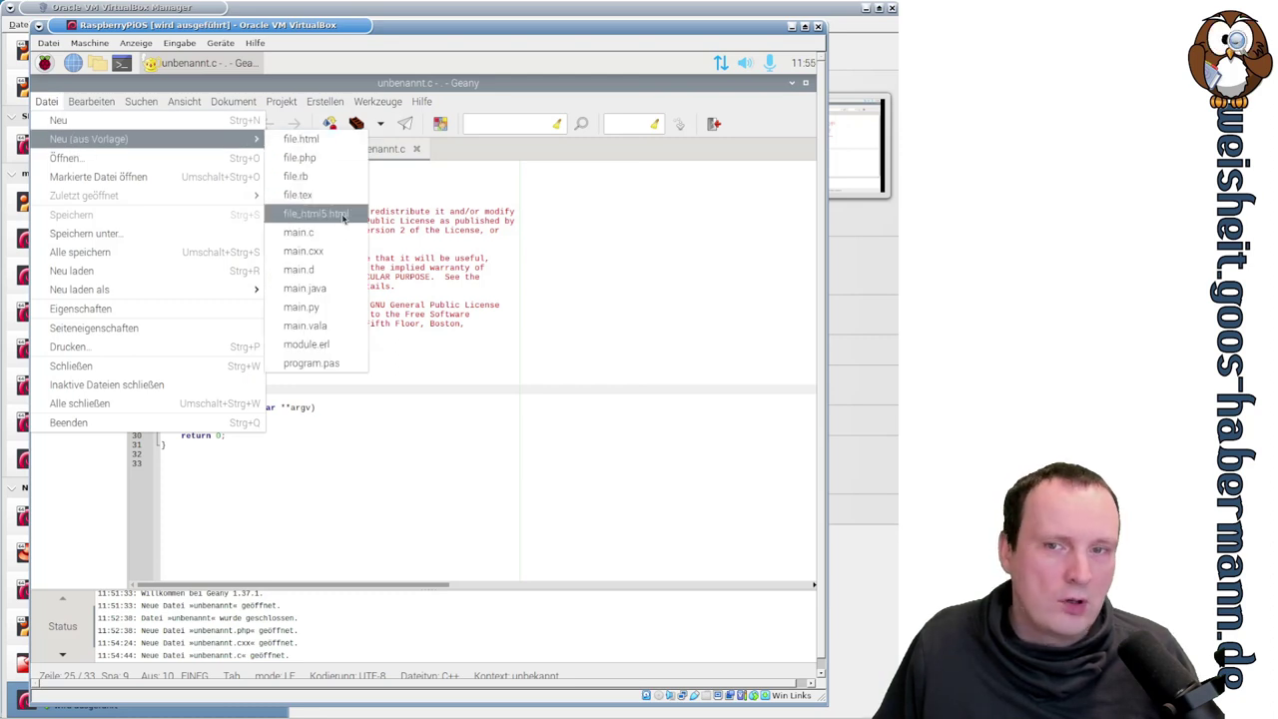
pyautogui.click(350, 269)
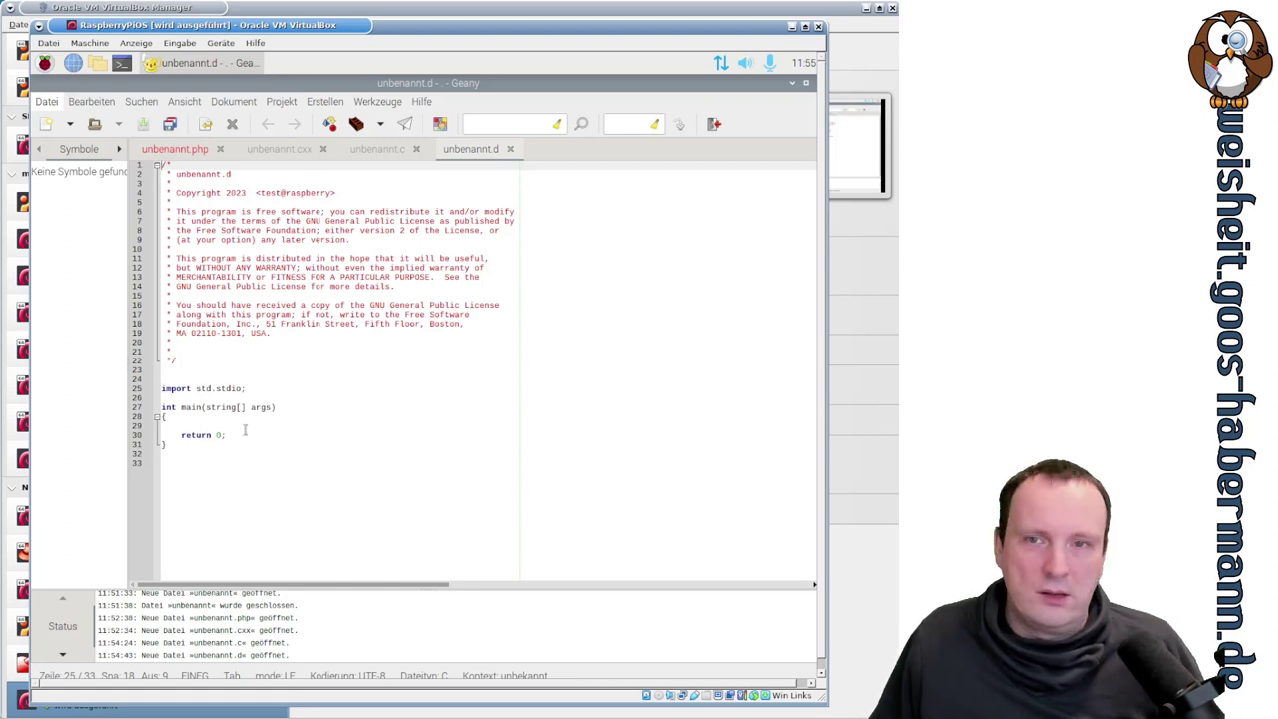
pyautogui.click(436, 424)
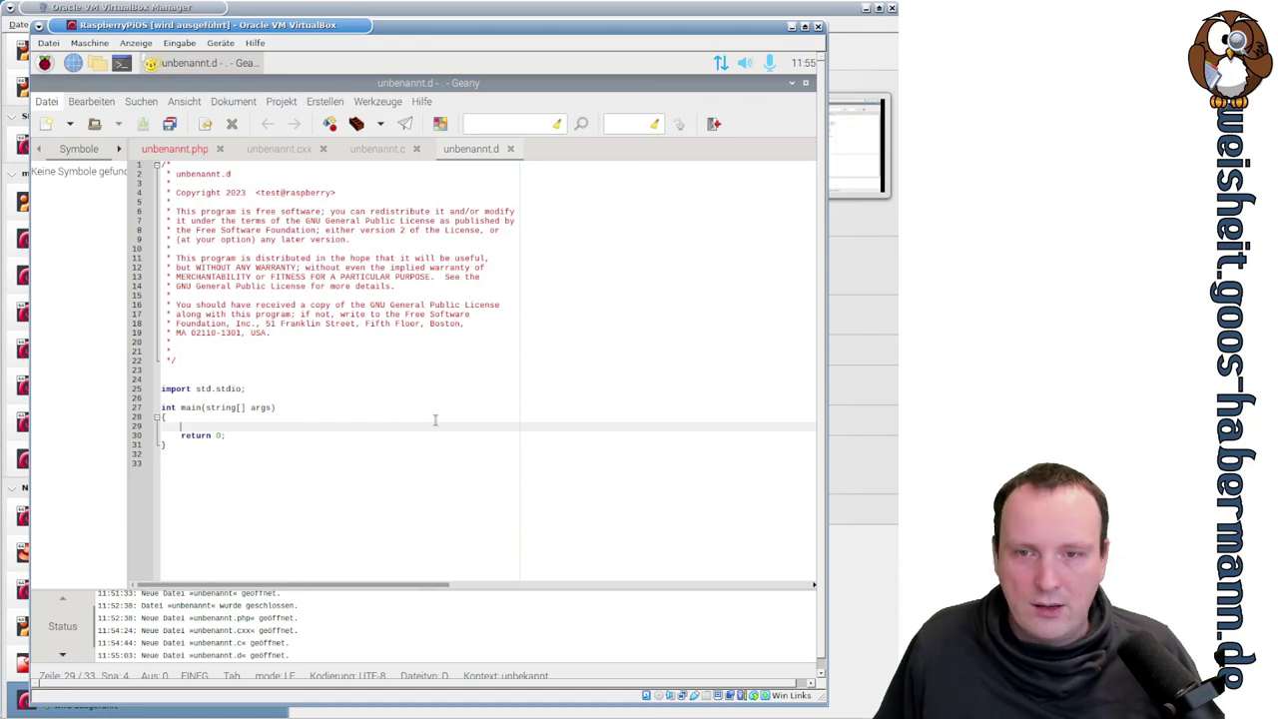
pyautogui.moveTo(195, 389); pyautogui.dragTo(244, 388)
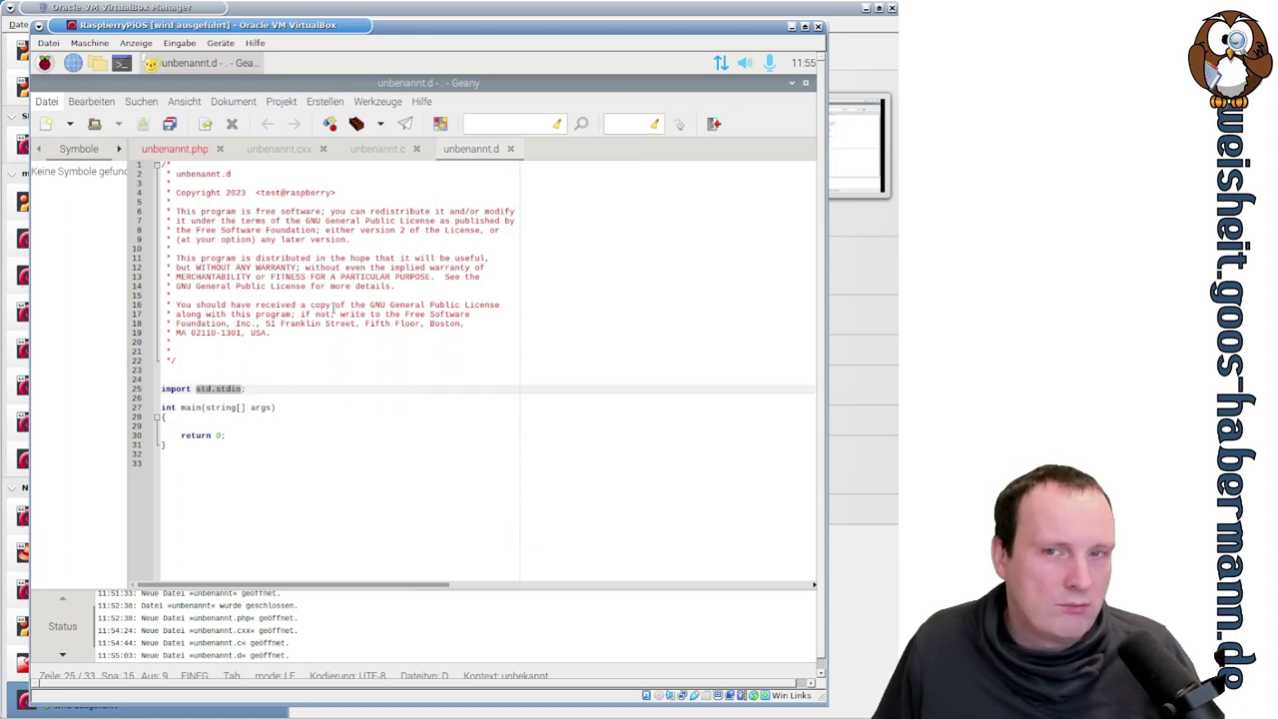
pyautogui.click(45, 102)
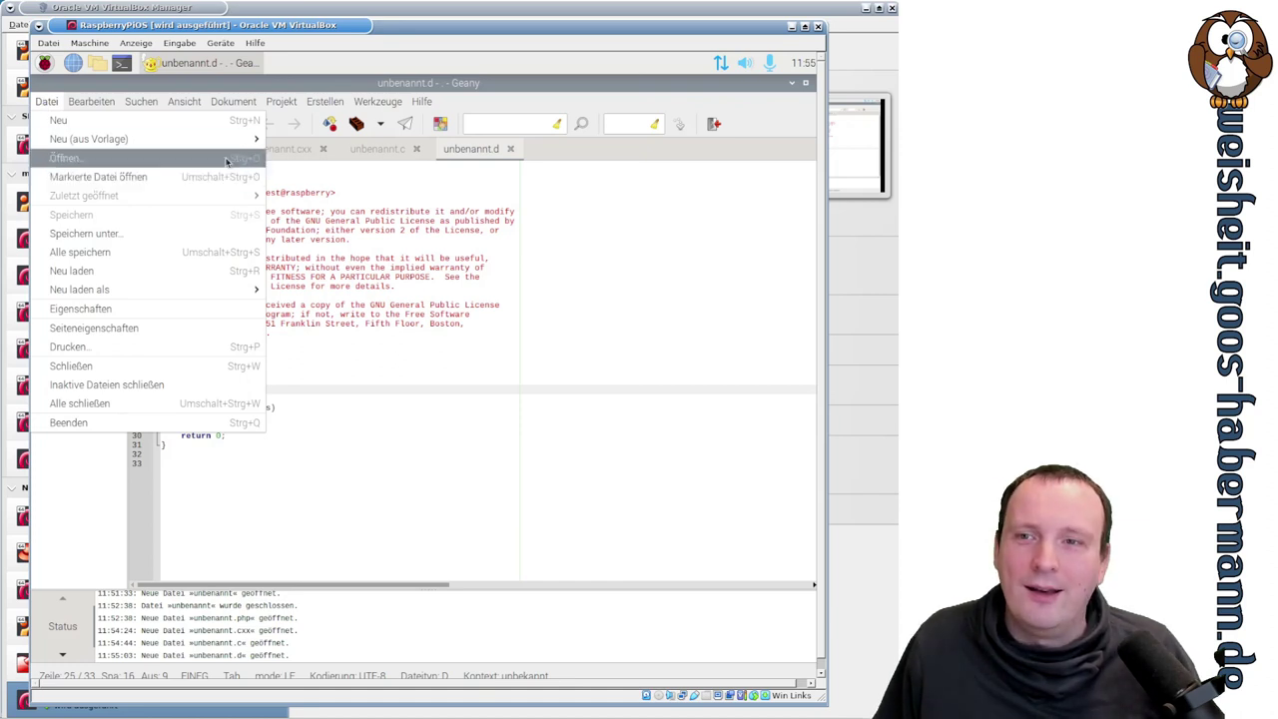
pyautogui.moveTo(229, 140)
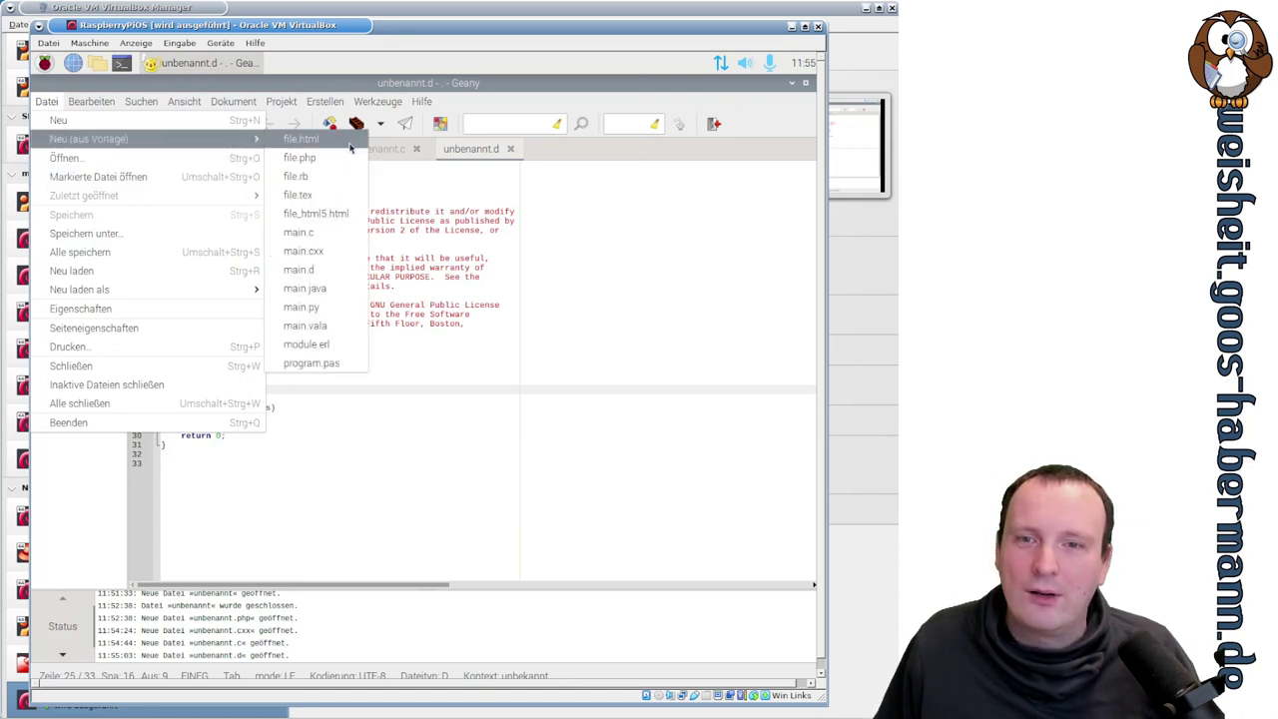
# - Create a new unbenannt.py file from the main.py Python template and inspect its main(args) code
pyautogui.click(347, 305)
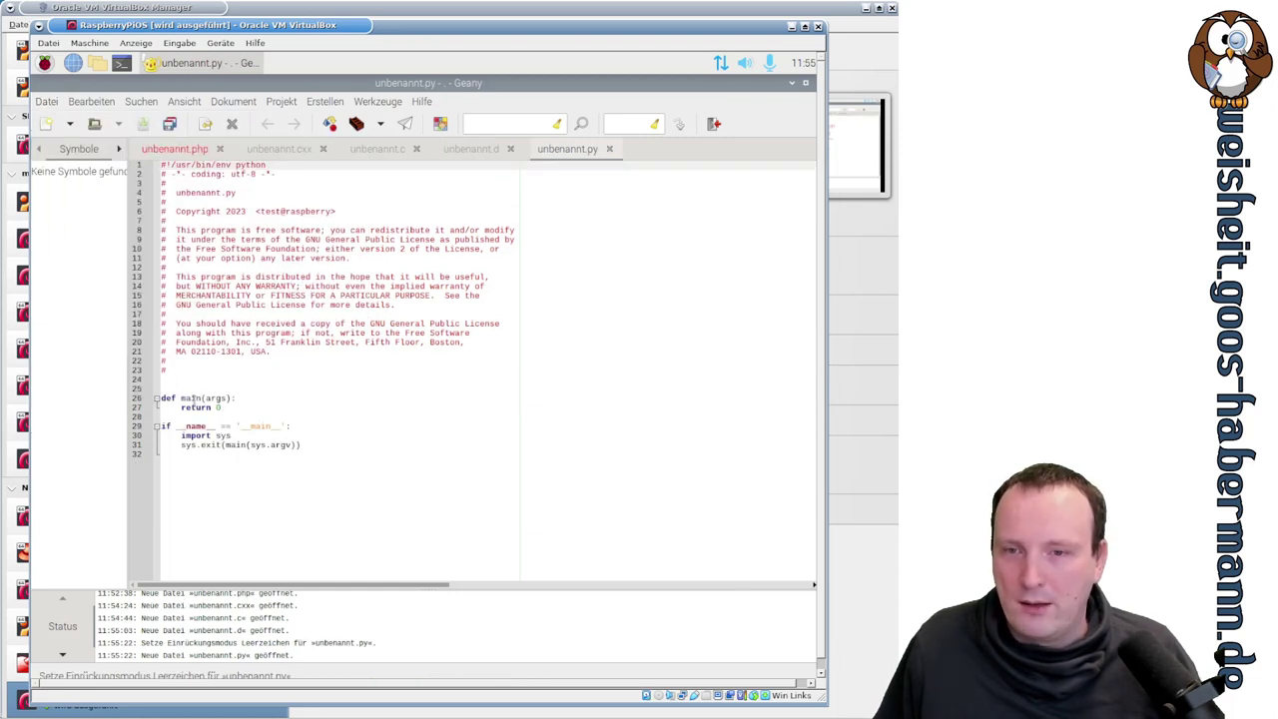
pyautogui.moveTo(181, 398); pyautogui.dragTo(238, 398)
pyautogui.click(248, 402)
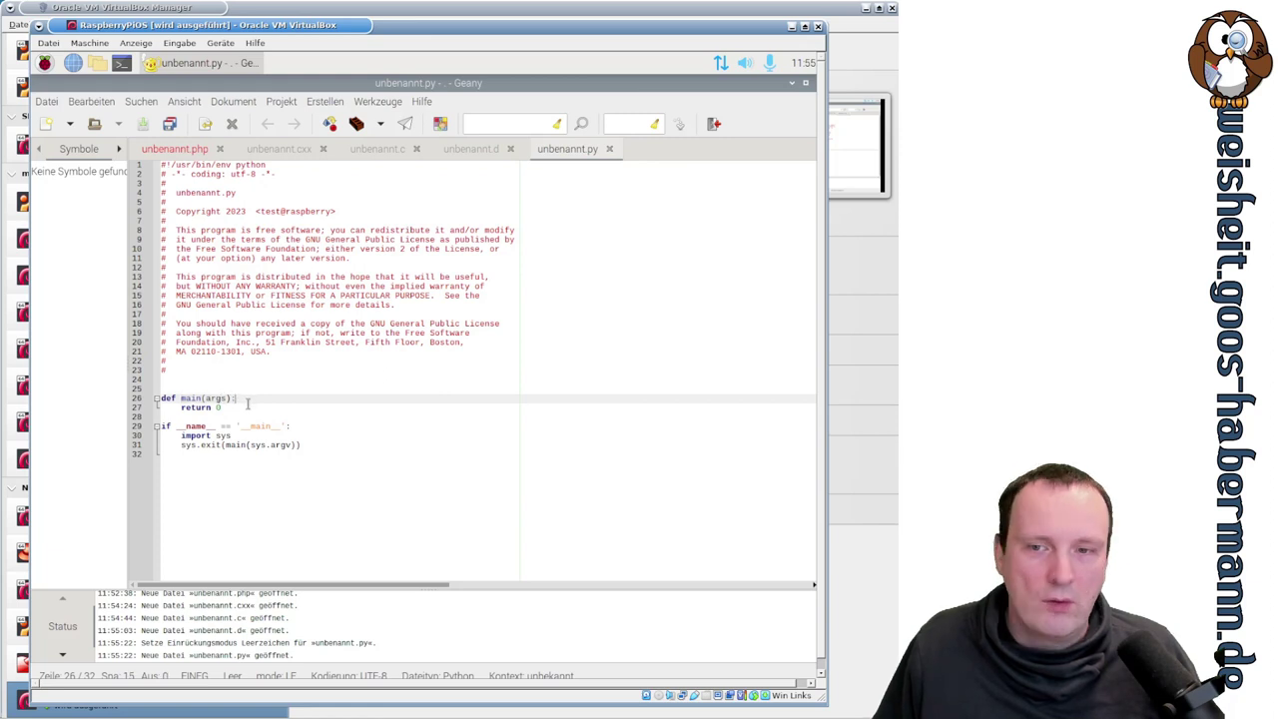
pyautogui.click(279, 439)
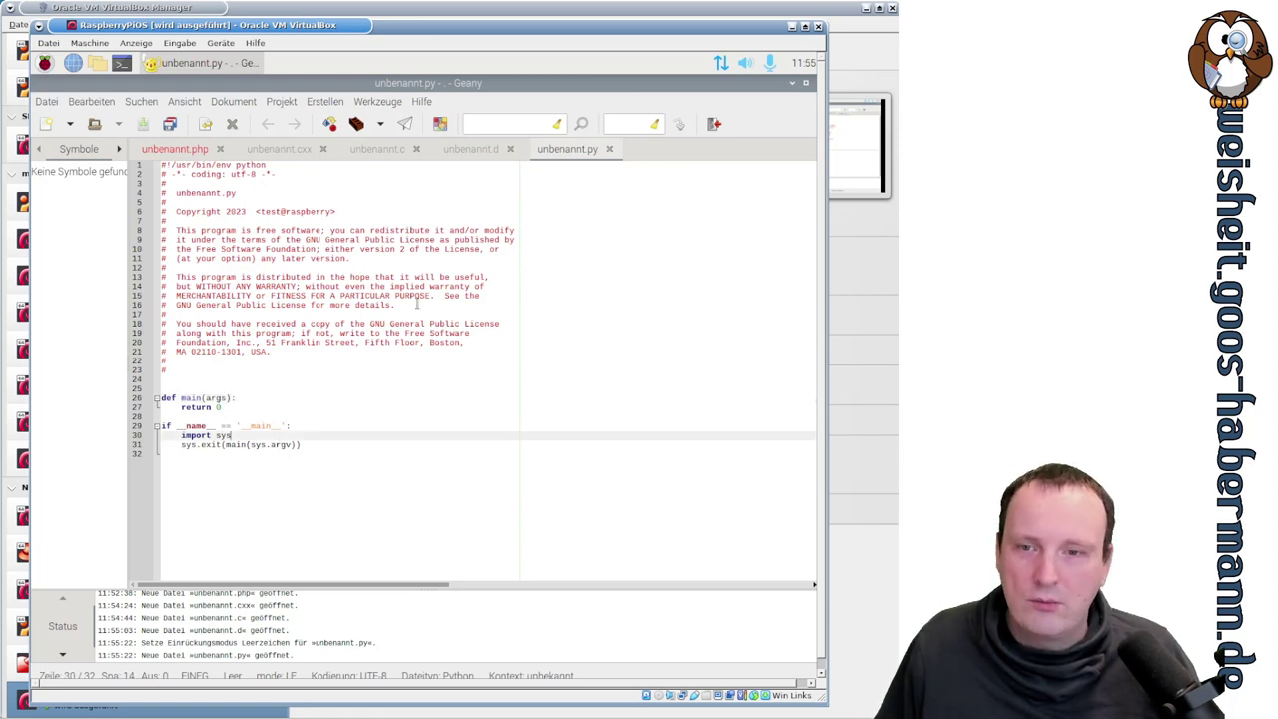
# - Browse the Projekt and Erstellen menus, then bring the unbenannt.c tab back to the front
pyautogui.click(46, 101)
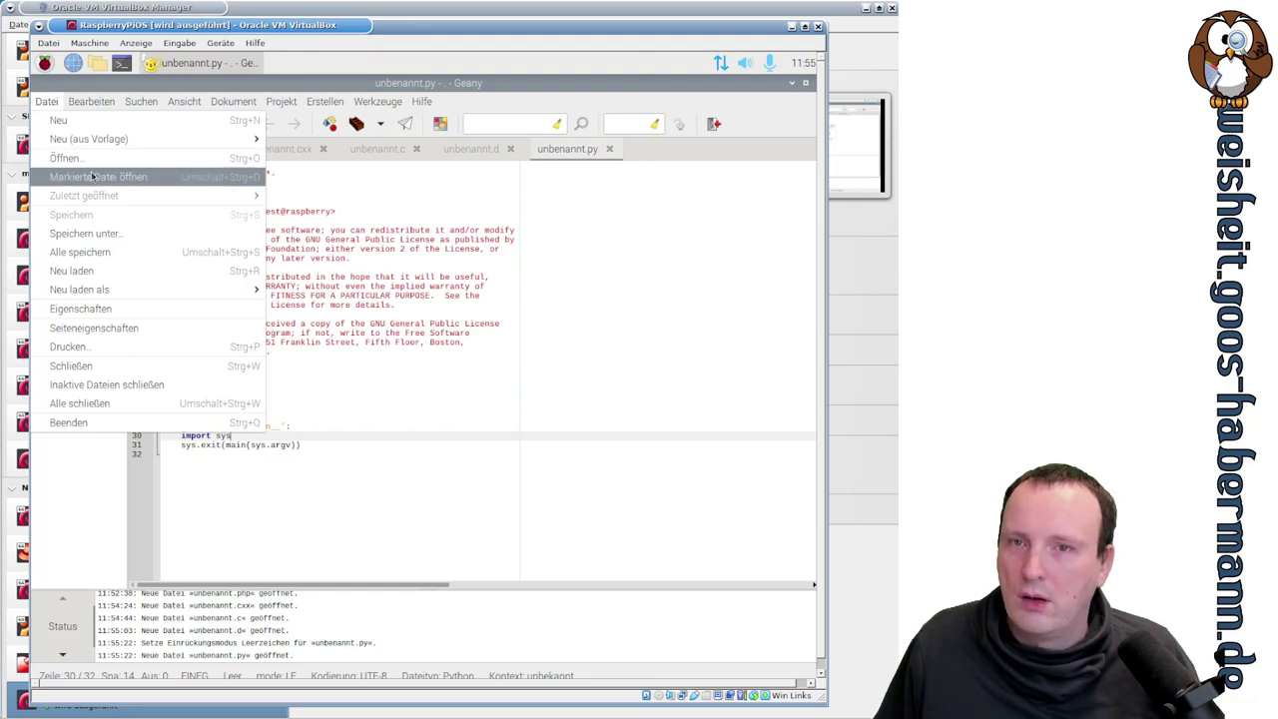
pyautogui.moveTo(268, 102)
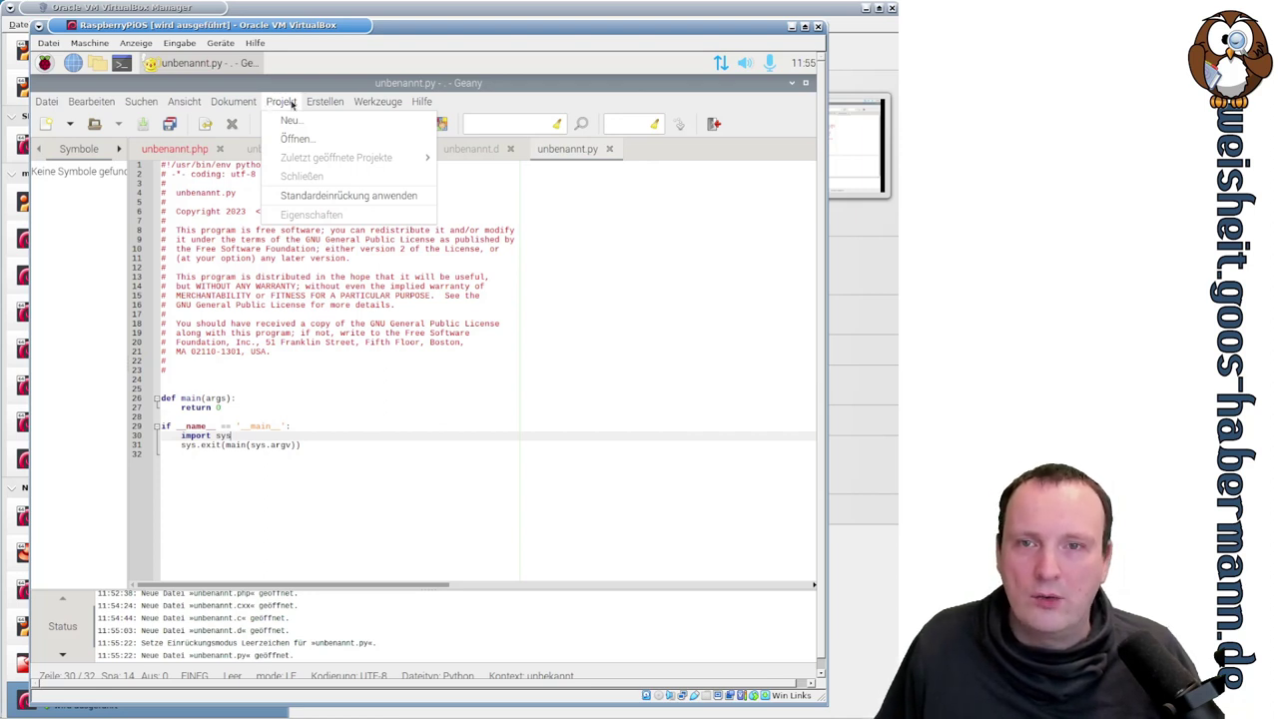
pyautogui.moveTo(315, 106)
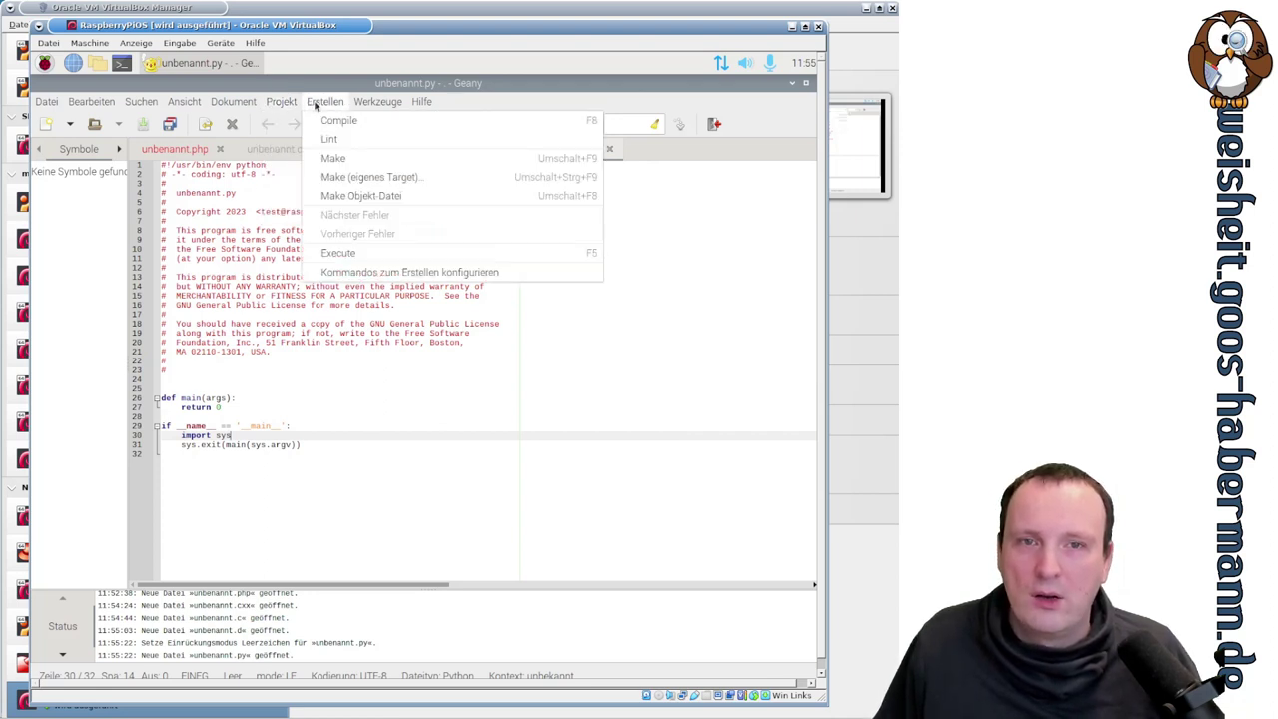
pyautogui.click(288, 252)
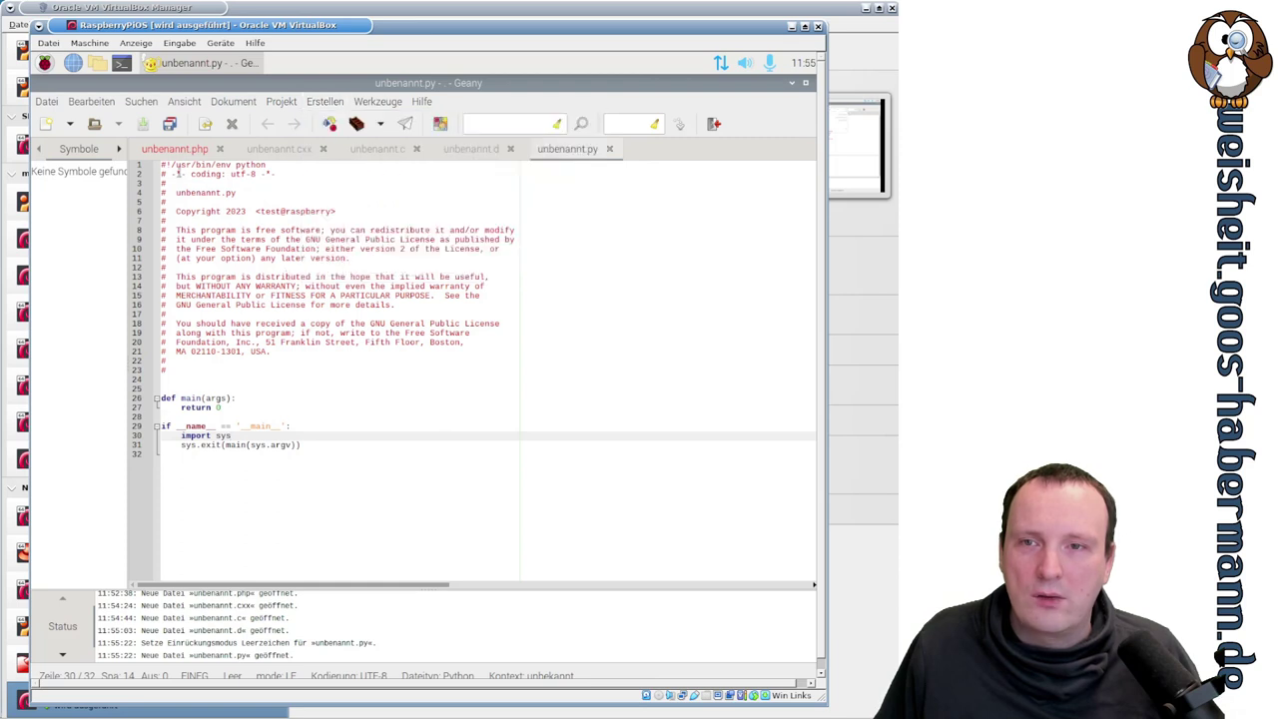
# - Save unbenannt.c to the home folder and enlarge the virtual machine window
pyautogui.click(365, 150)
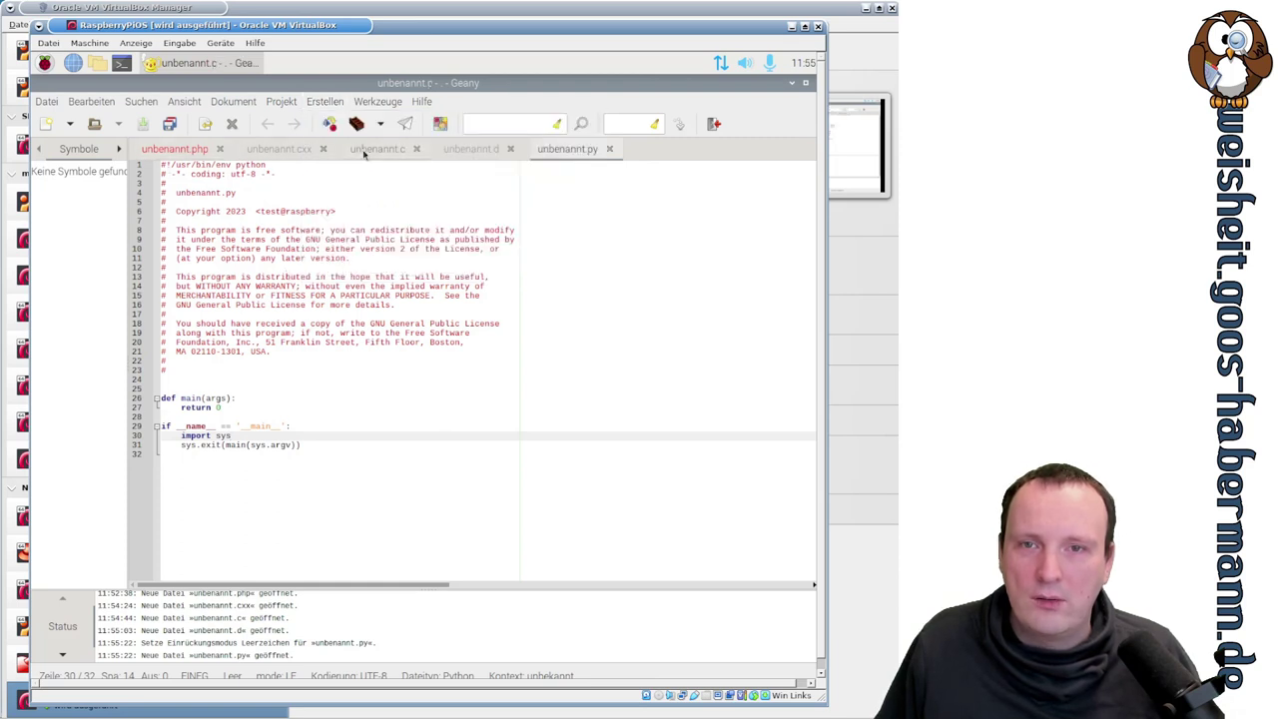
pyautogui.click(300, 429)
pyautogui.hotkey('ctrl', 's')
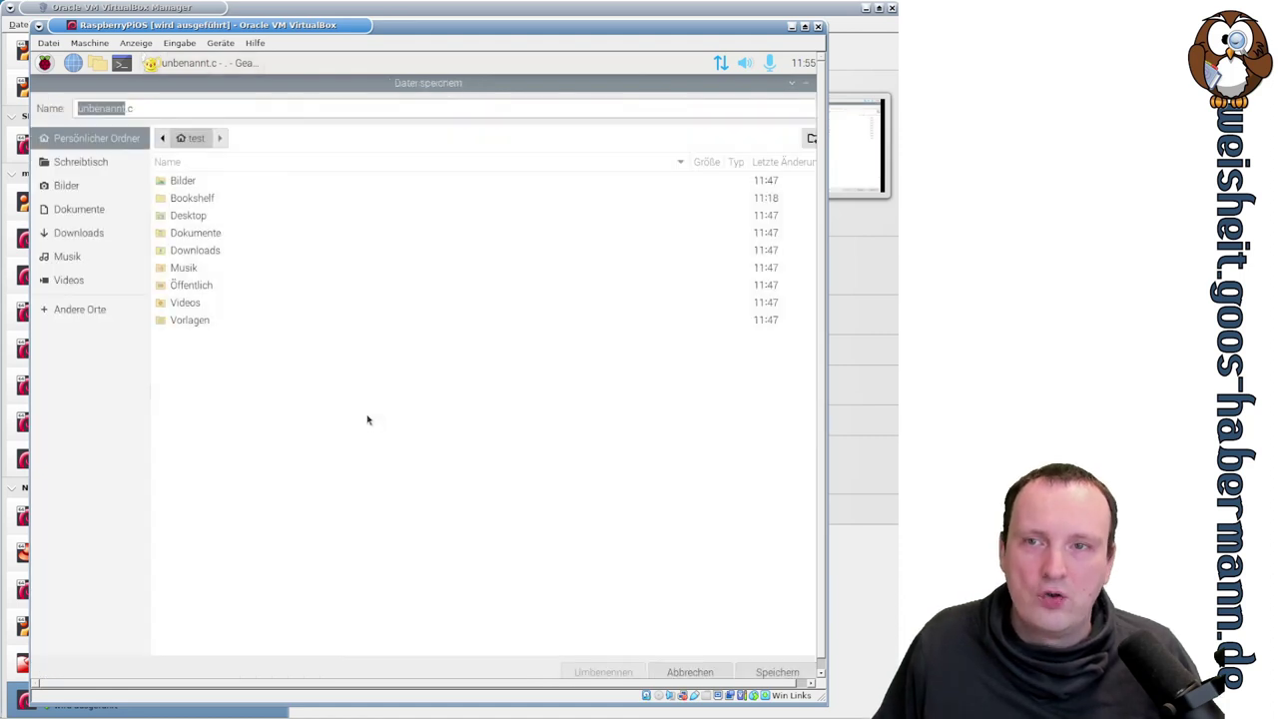
pyautogui.click(778, 672)
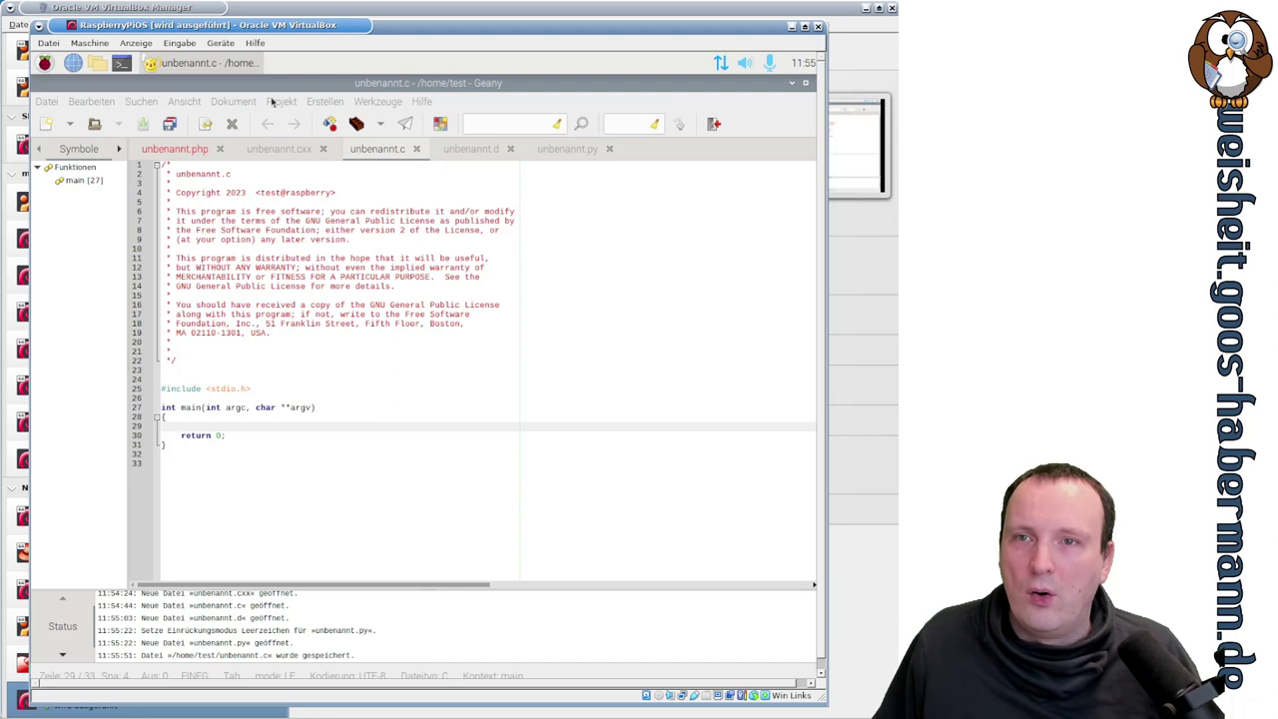
pyautogui.moveTo(252, 25); pyautogui.dragTo(232, 8)
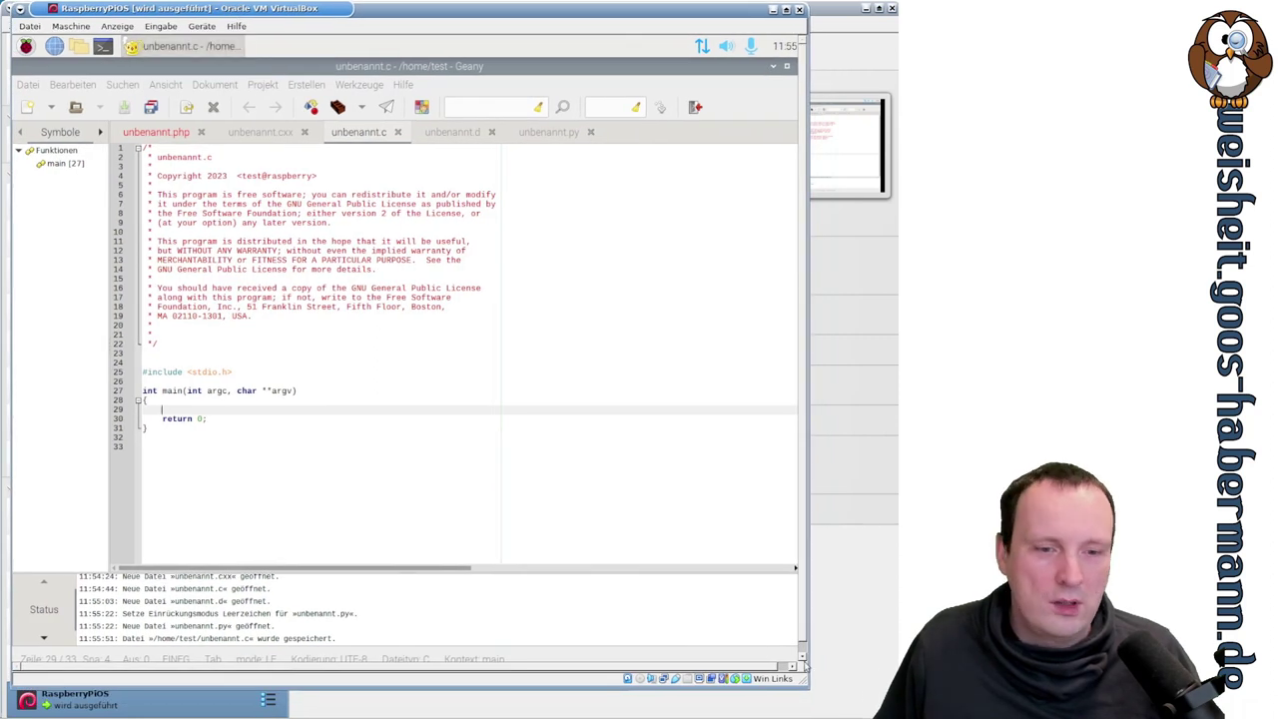
pyautogui.moveTo(826, 692); pyautogui.dragTo(841, 700)
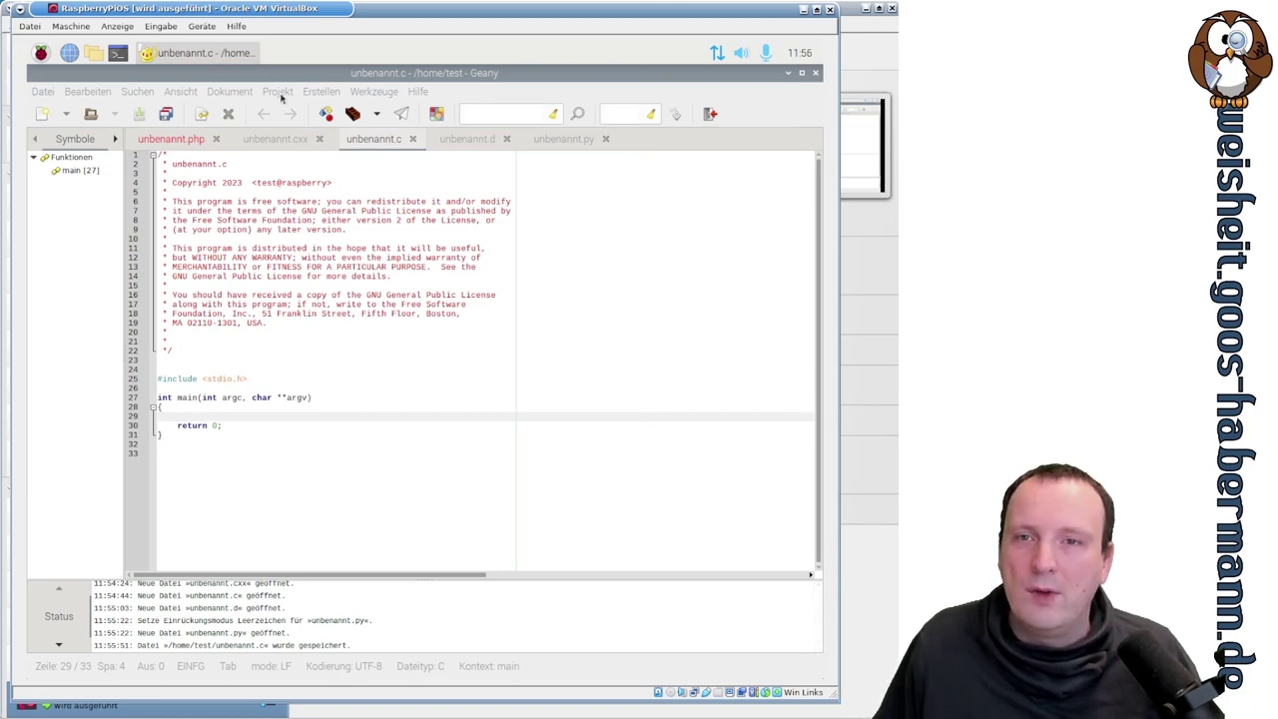
# - Compile unbenannt.c, build it into an executable, and run the C program
pyautogui.click(319, 91)
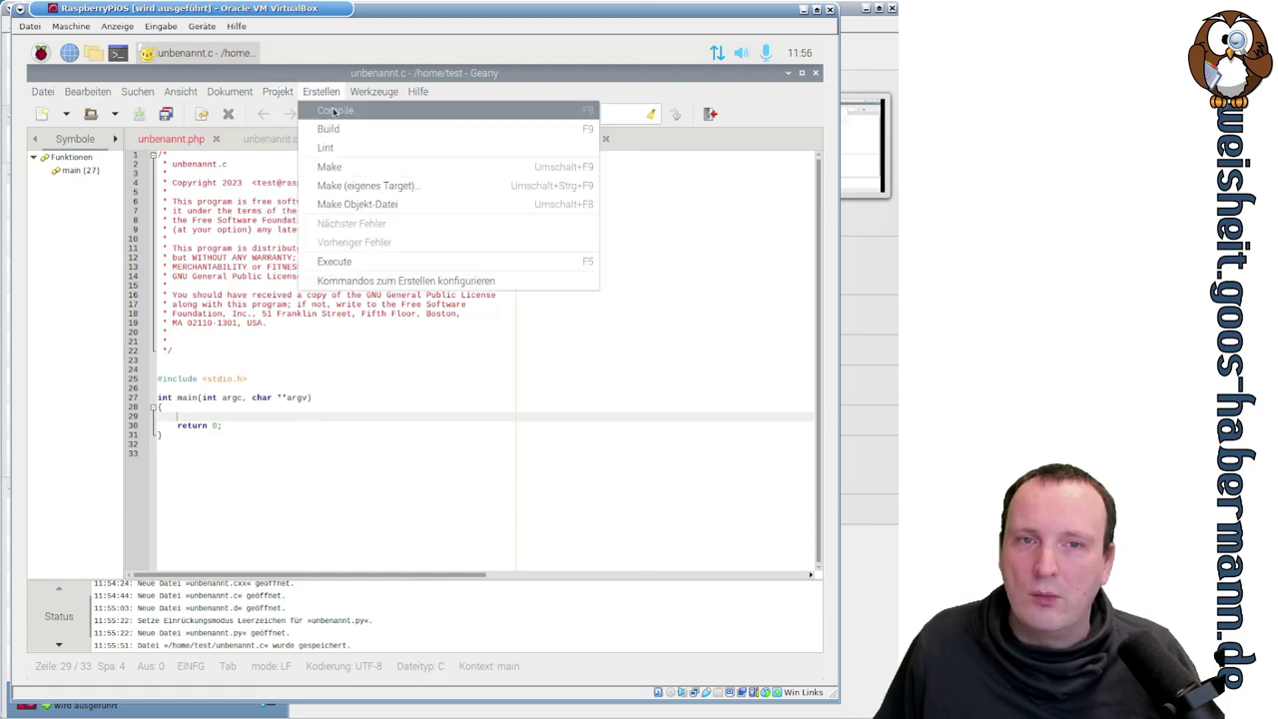
pyautogui.click(334, 110)
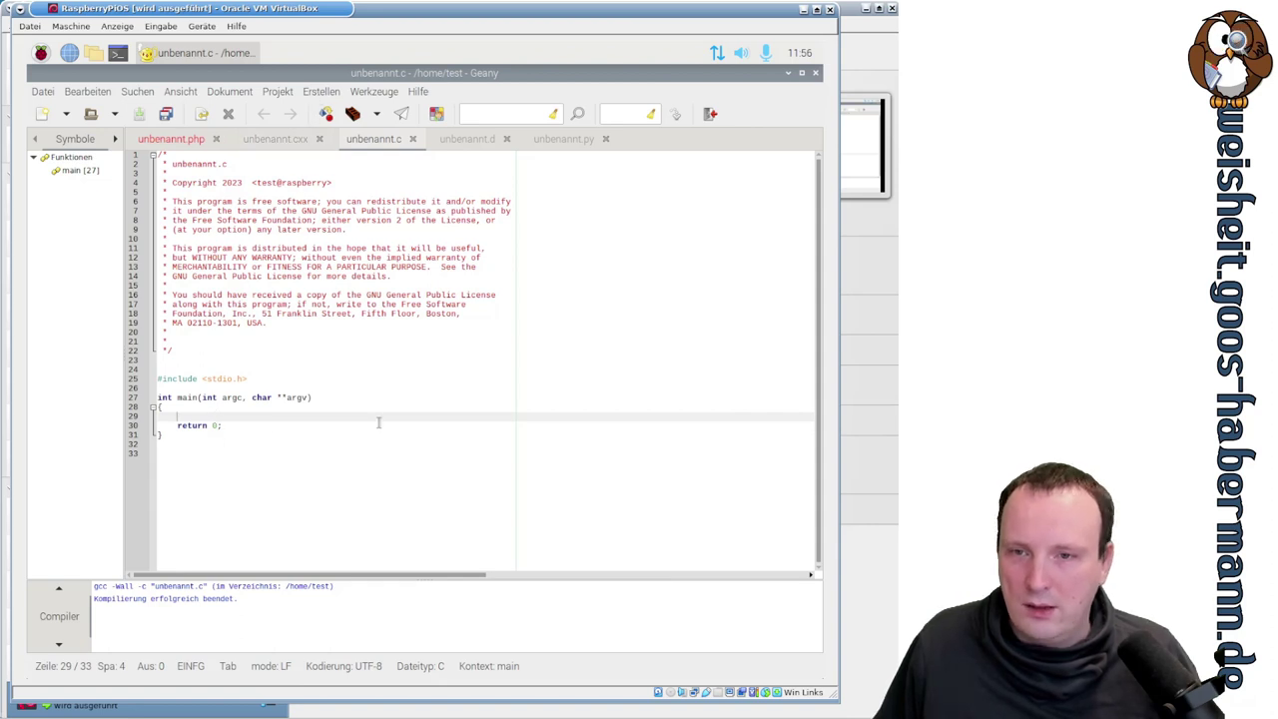
pyautogui.click(332, 93)
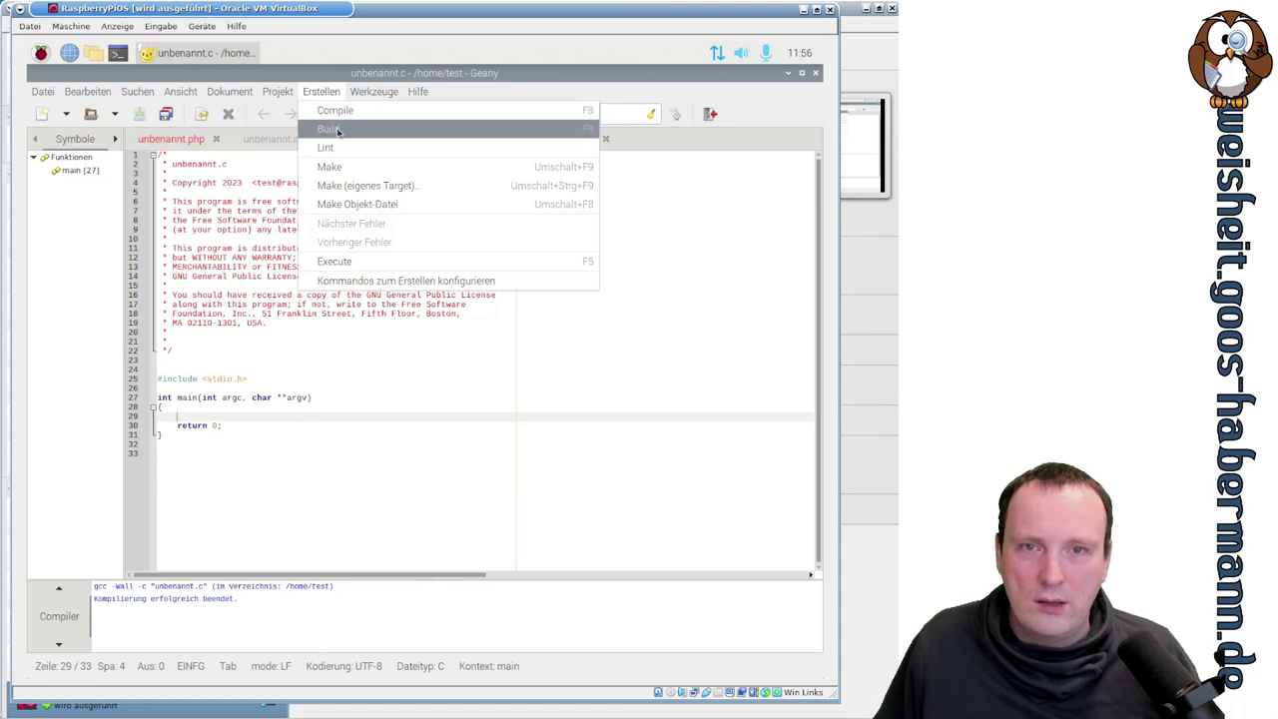
pyautogui.click(337, 130)
pyautogui.click(321, 93)
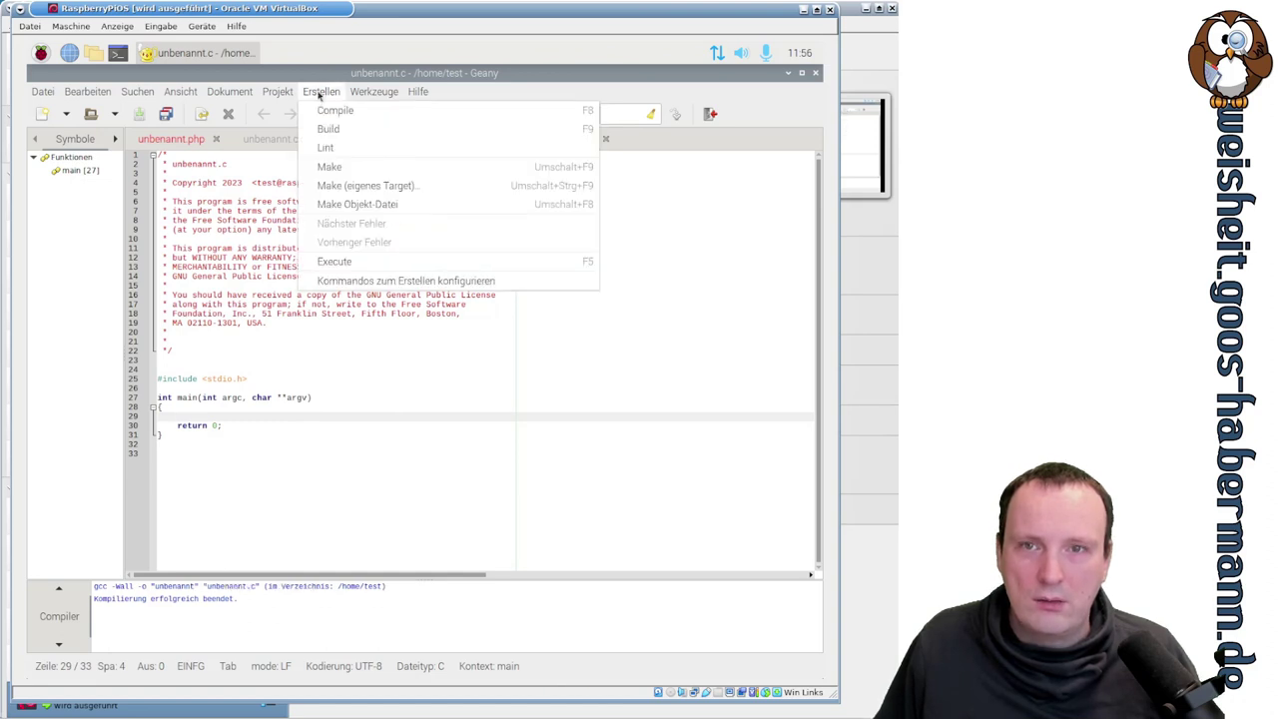
pyautogui.click(376, 260)
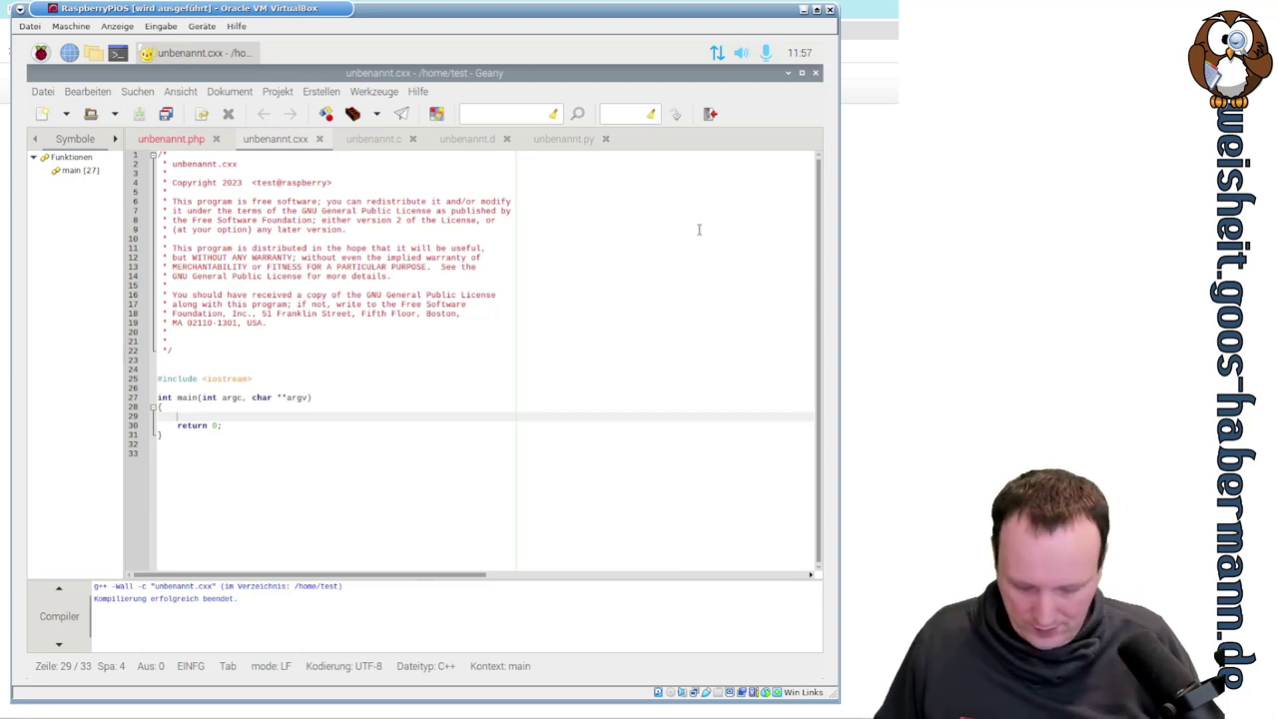
# - Type std::cout << "Hallo Welt!"; on line 29 inside main of unbenannt.cxx
pyautogui.write('std::')
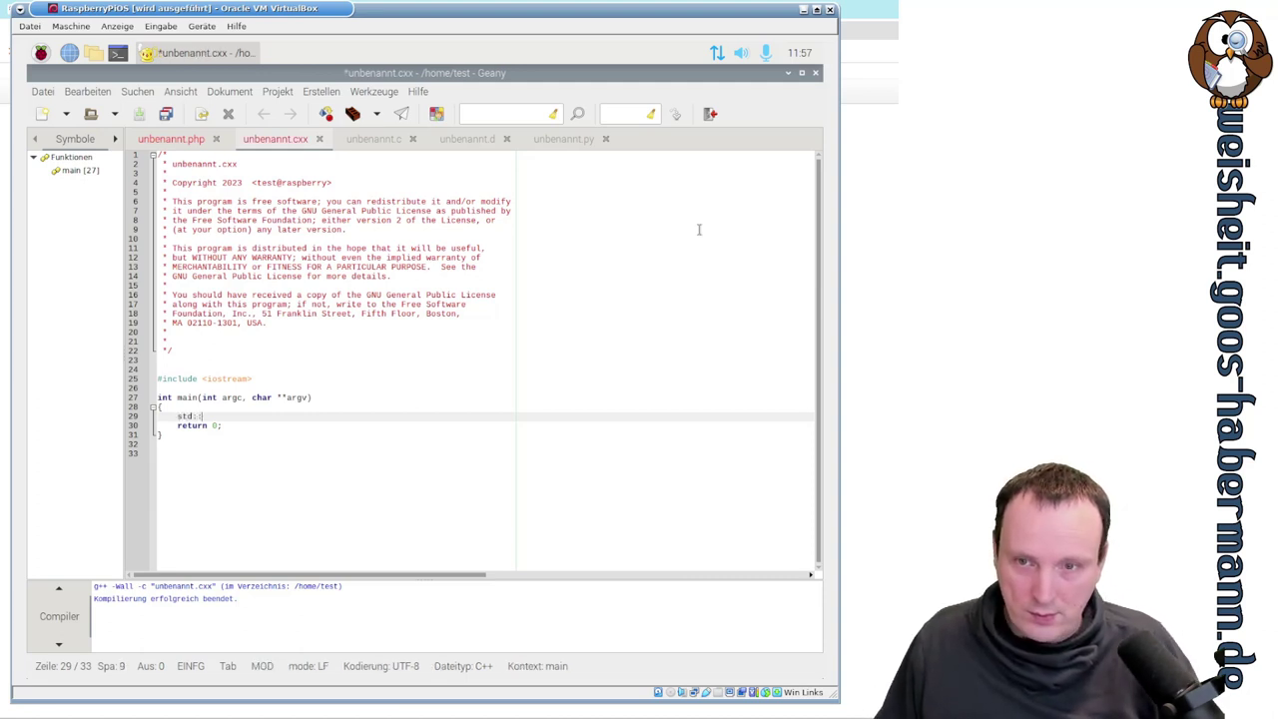
pyautogui.write('cout <<')
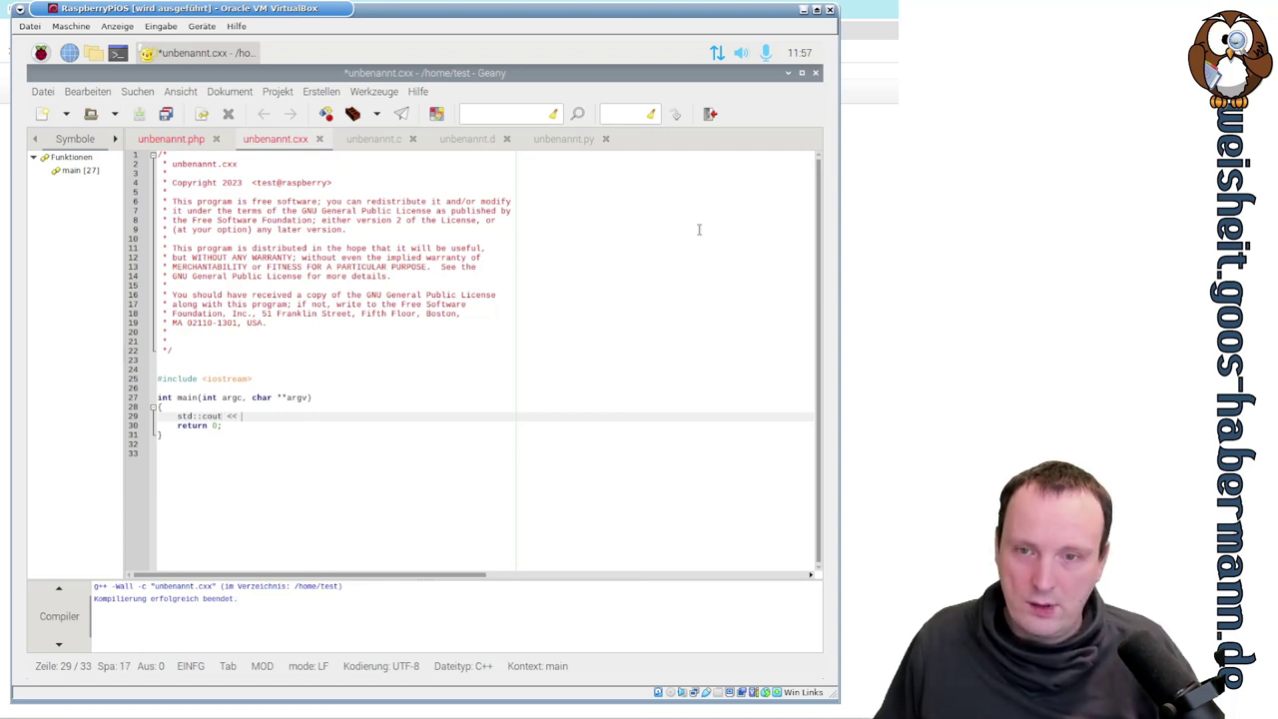
pyautogui.write(' "Hall')
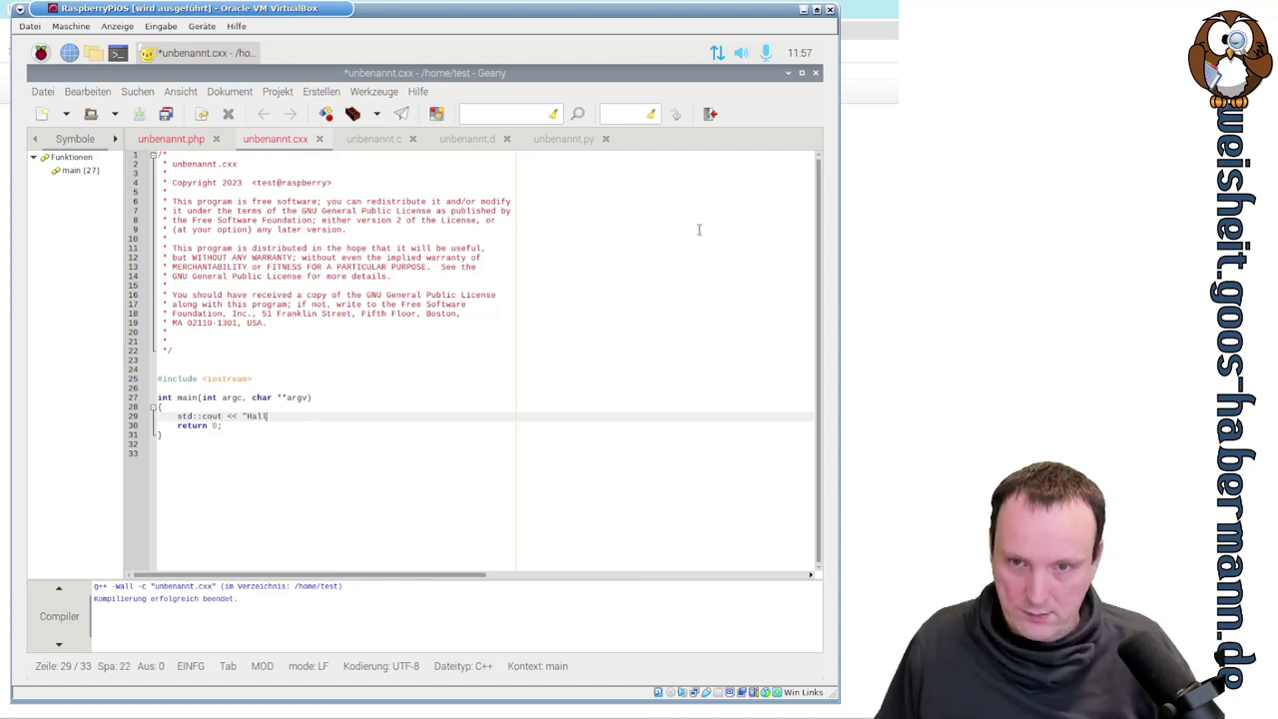
pyautogui.write('o Welt')
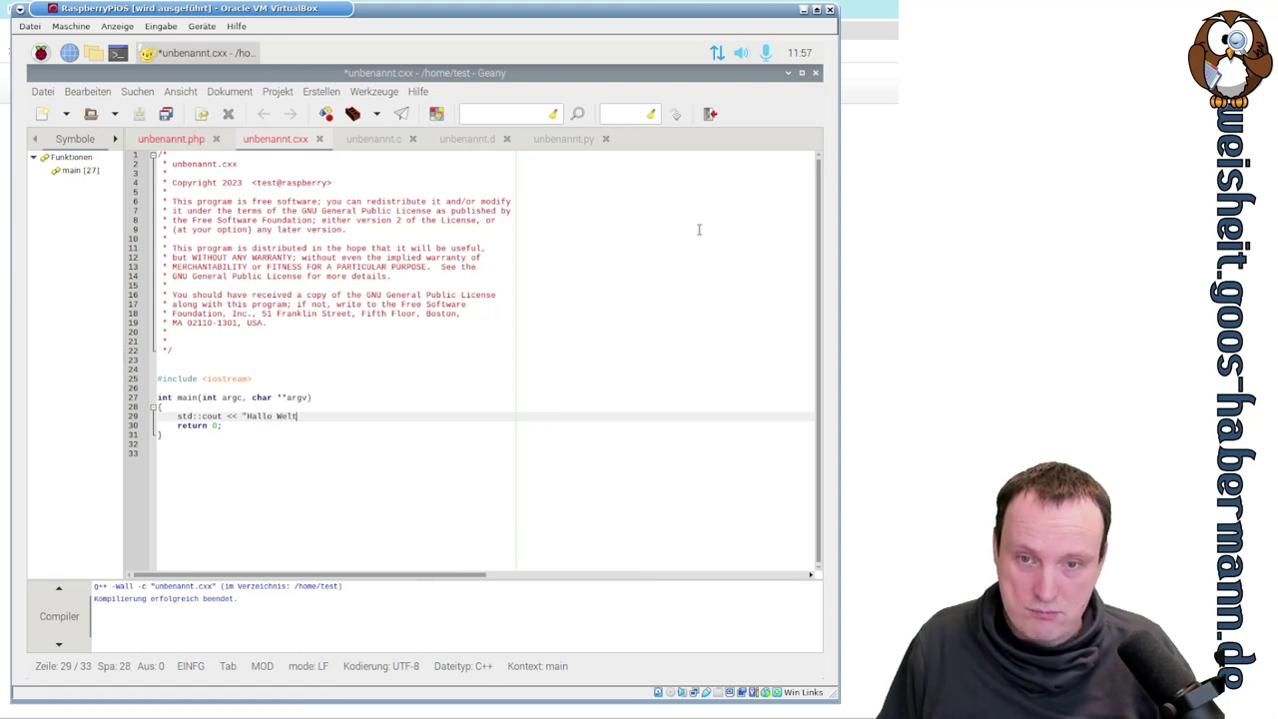
pyautogui.write('!"')
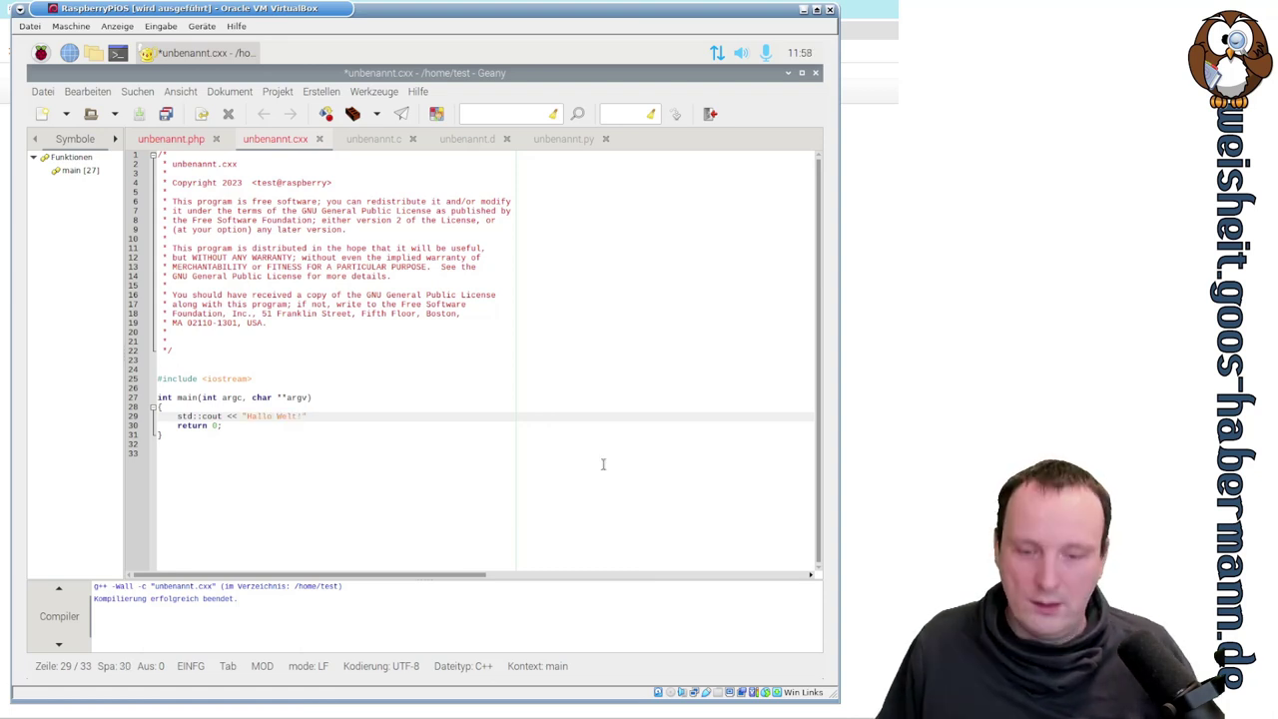
pyautogui.write(';')
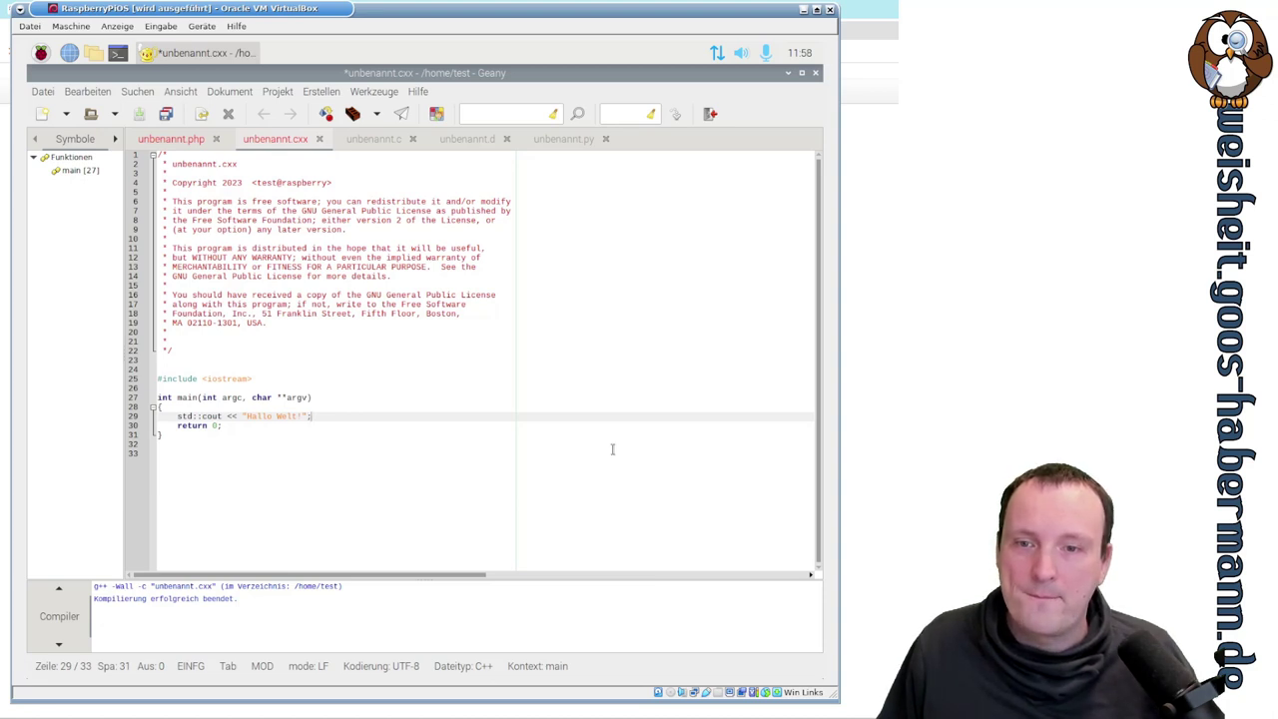
# - Run the C++ program once and close its terminal with Return
pyautogui.click(313, 93)
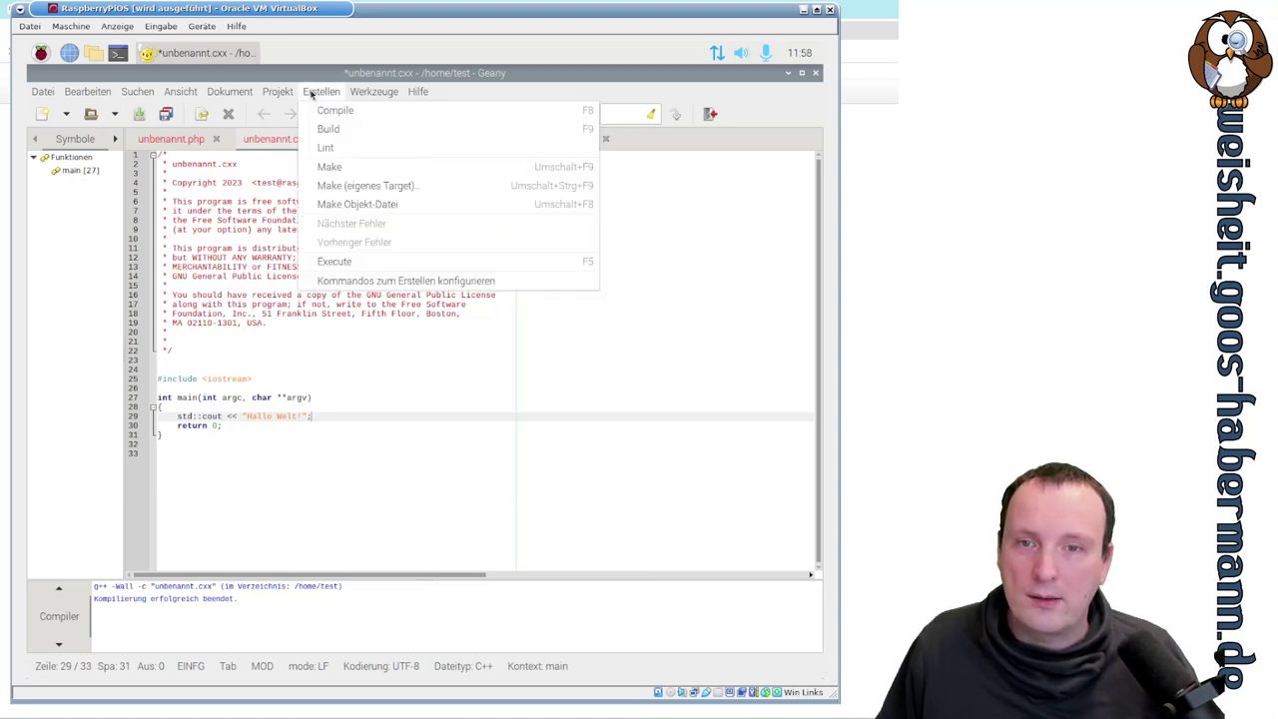
pyautogui.click(411, 261)
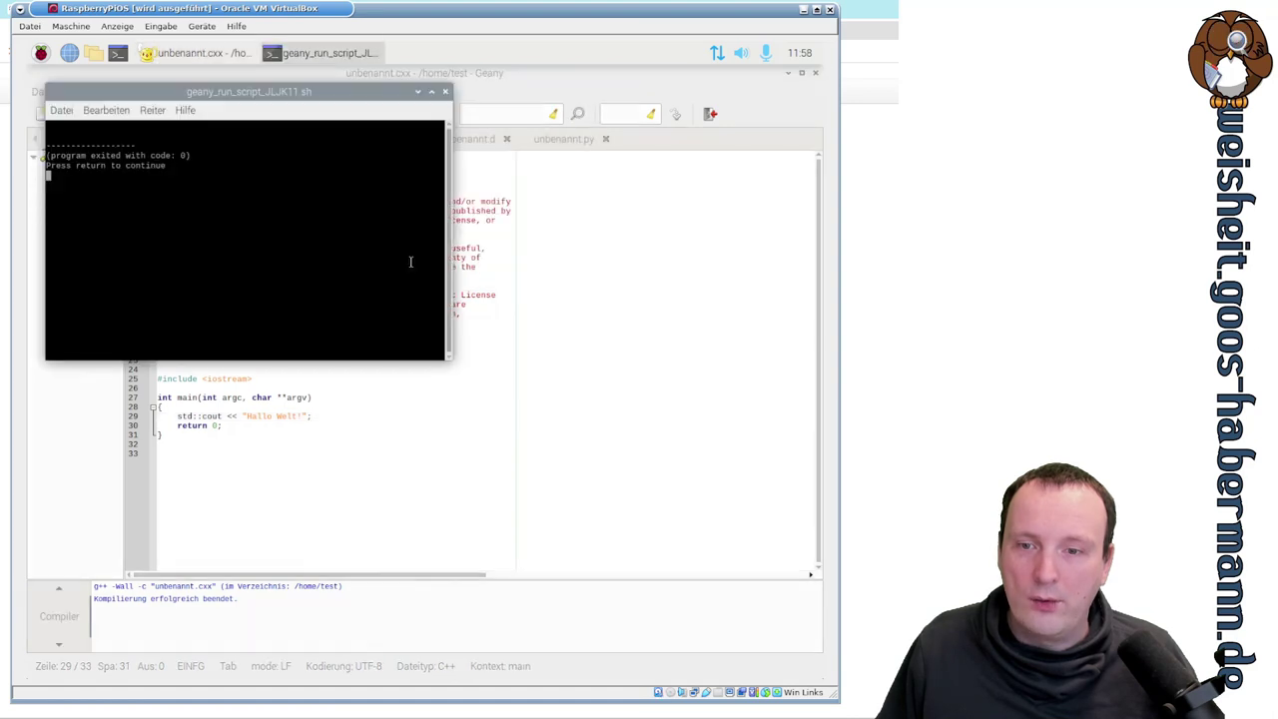
pyautogui.press('Return')
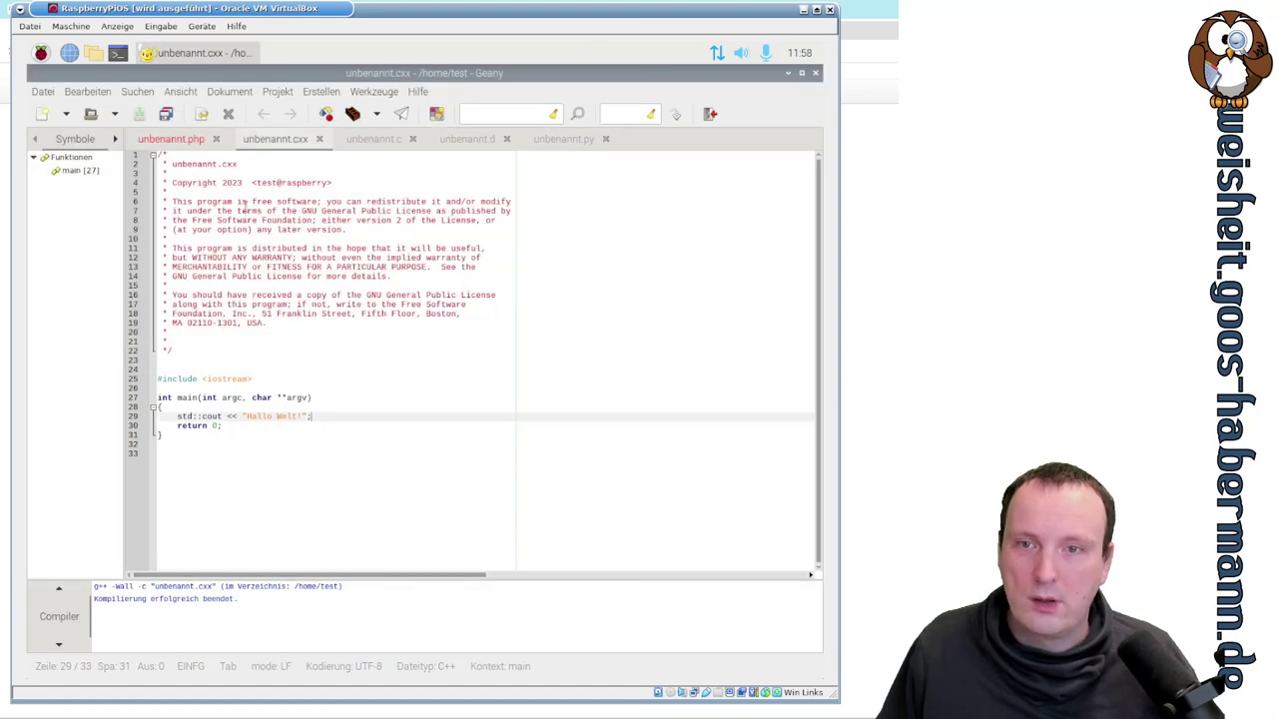
# - Build unbenannt.cxx into an executable, run it to confirm 'Hallo Welt!', then close the terminal
pyautogui.click(323, 92)
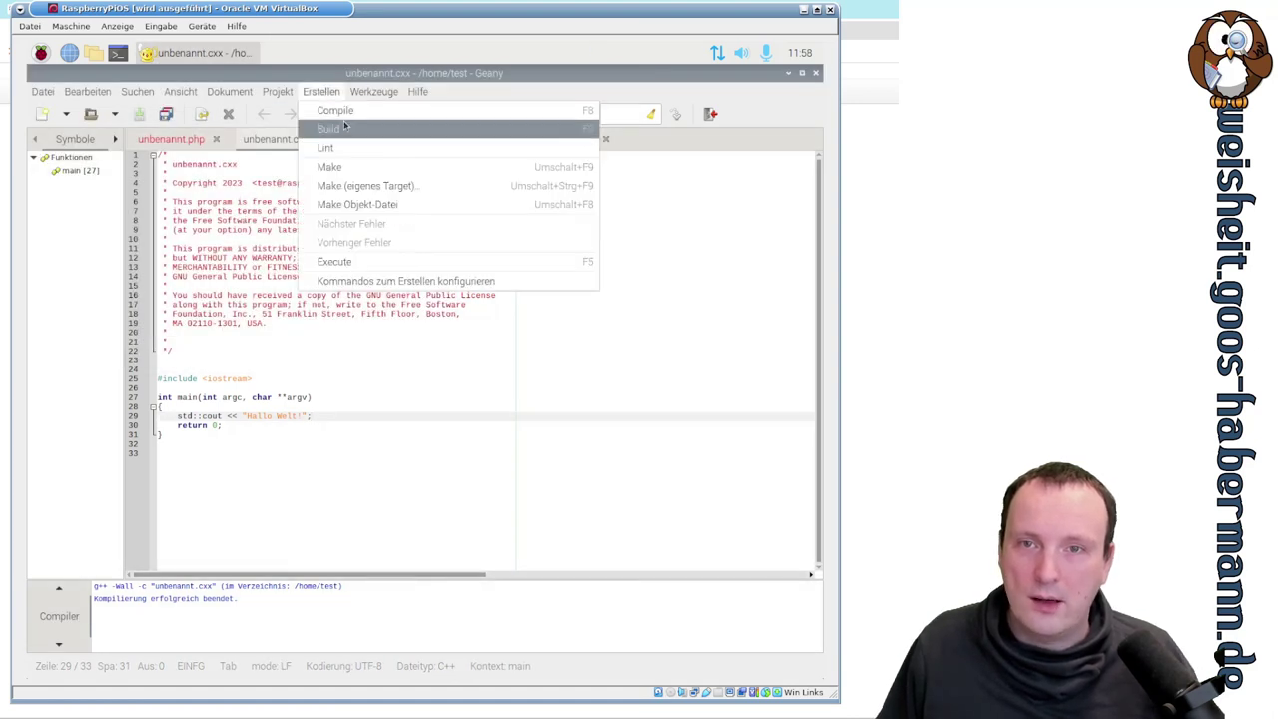
pyautogui.click(330, 129)
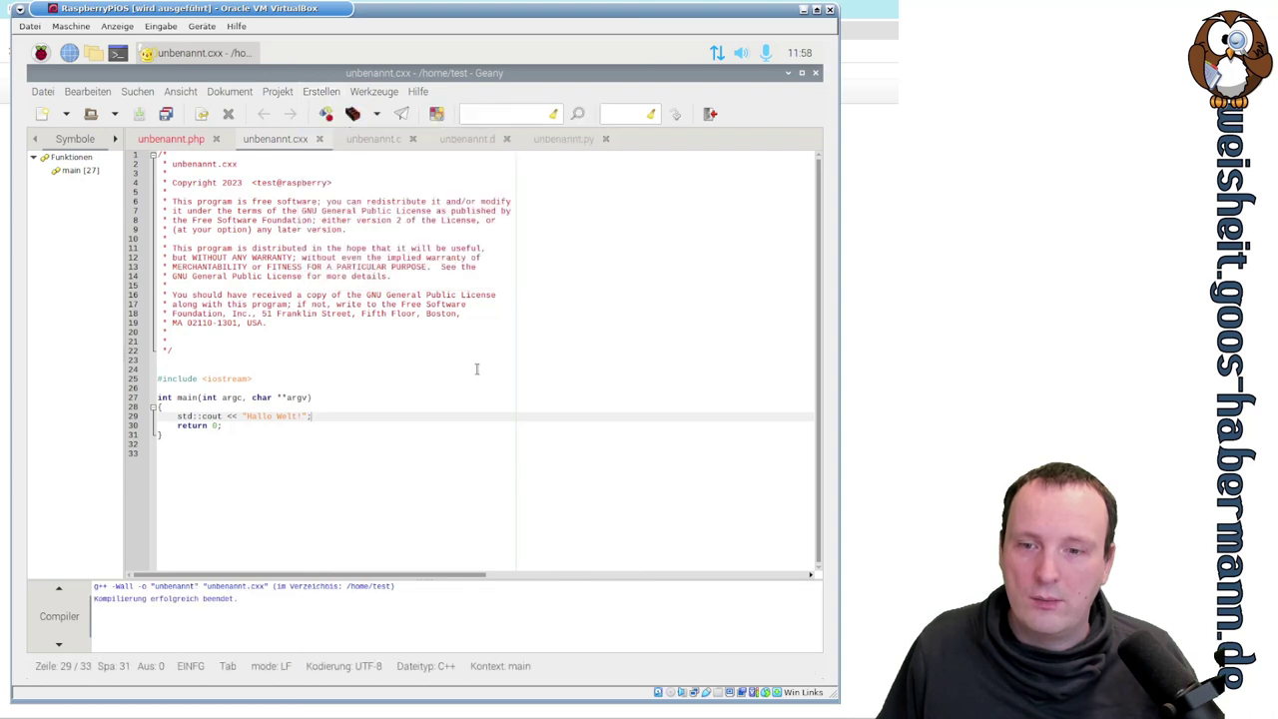
pyautogui.click(322, 92)
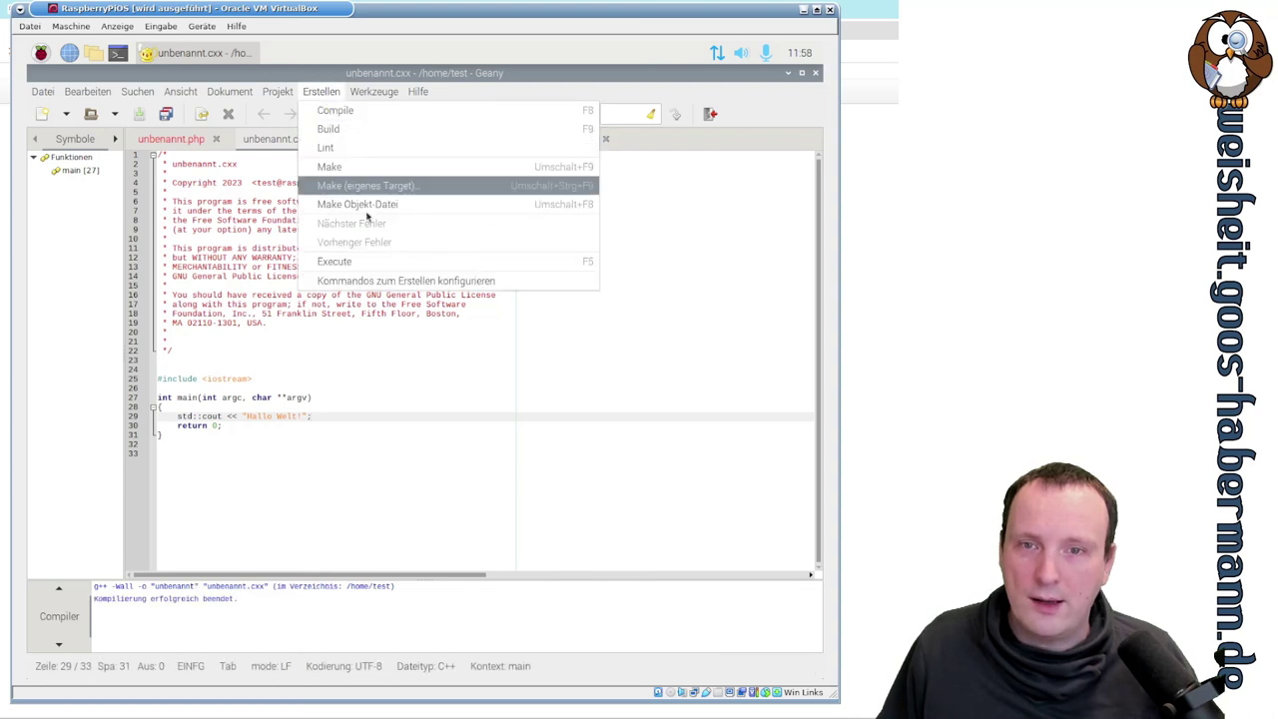
pyautogui.click(378, 261)
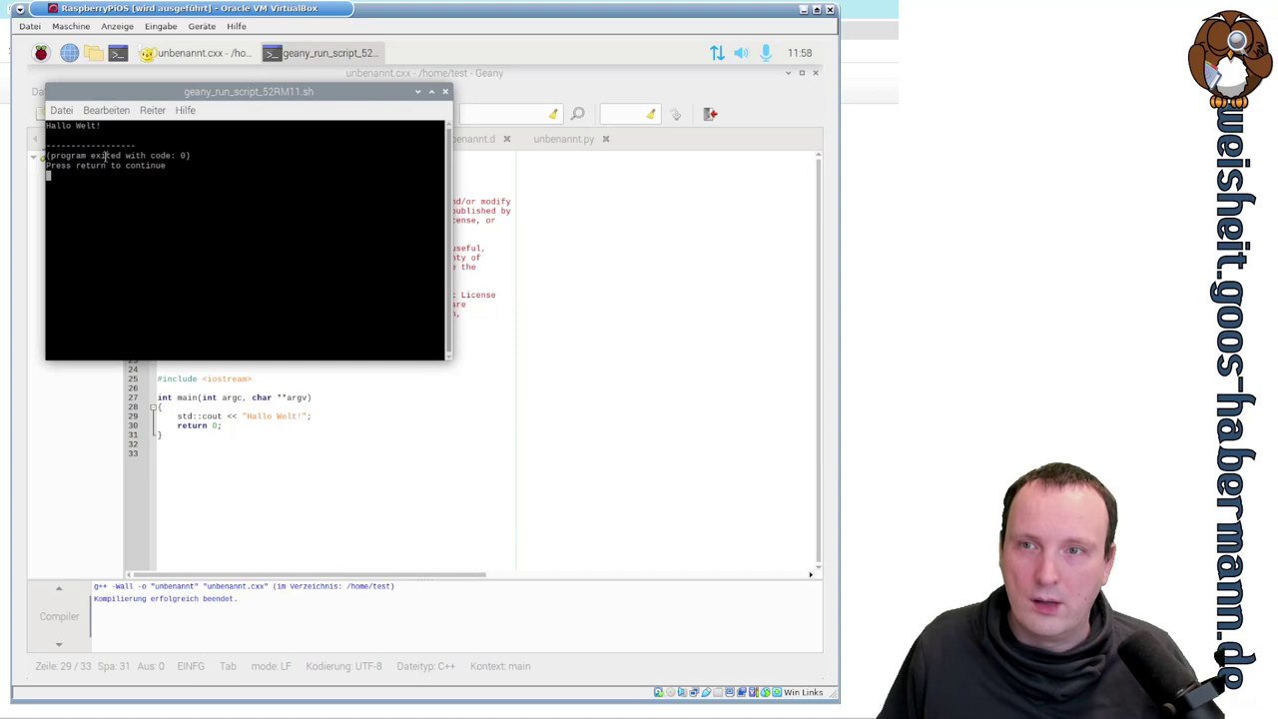
pyautogui.moveTo(108, 128); pyautogui.dragTo(44, 127)
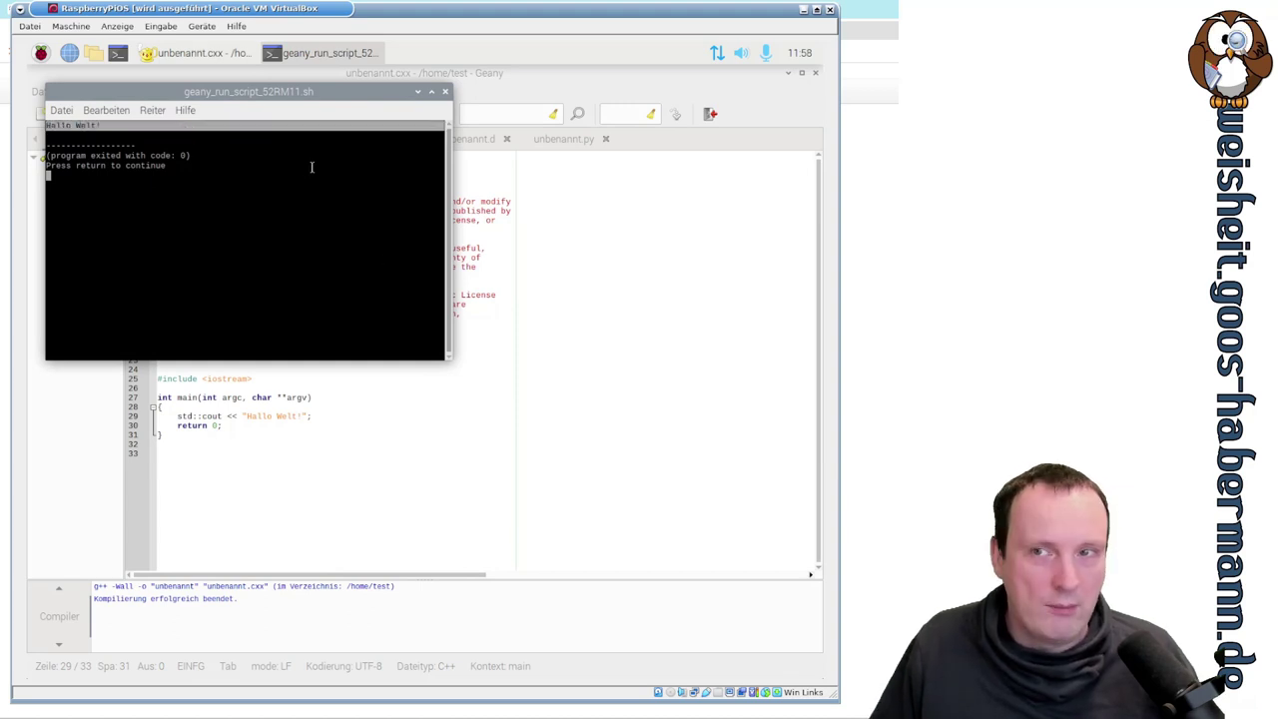
pyautogui.press('Return')
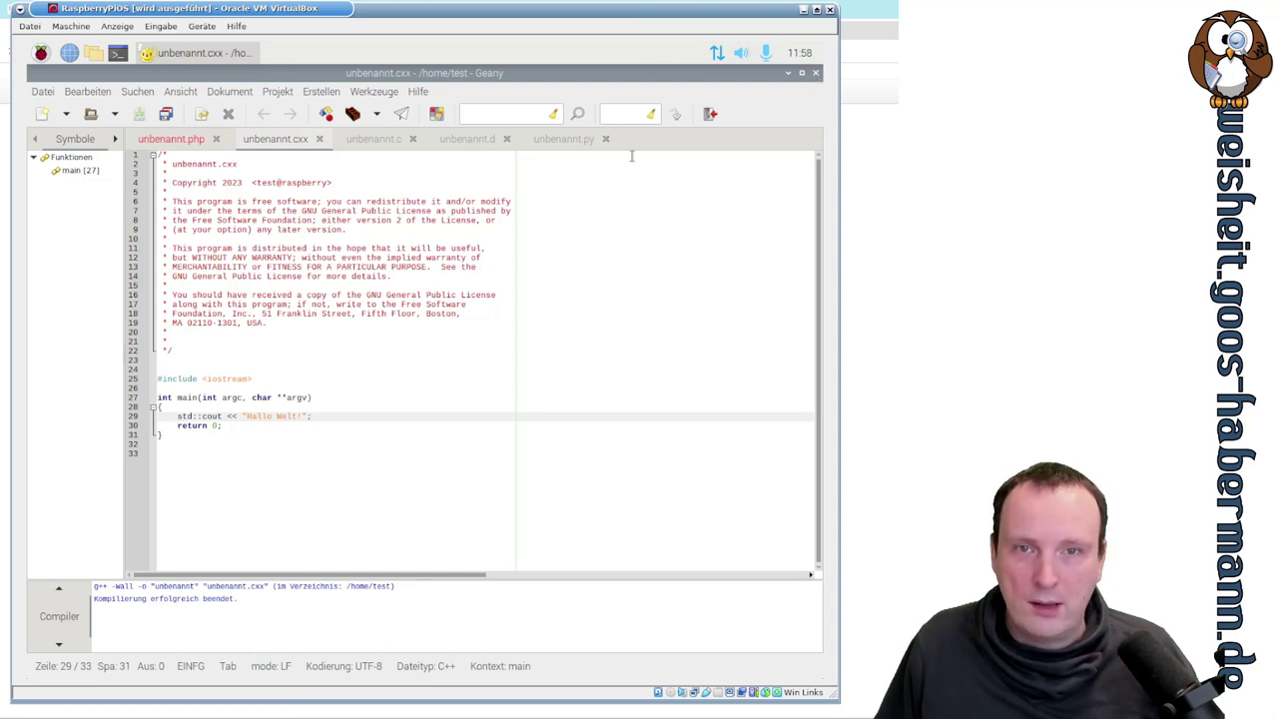
# - Quit Geany choosing Nicht speichern, then launch Mu from the Entwicklung menu
pyautogui.click(816, 75)
pyautogui.click(430, 429)
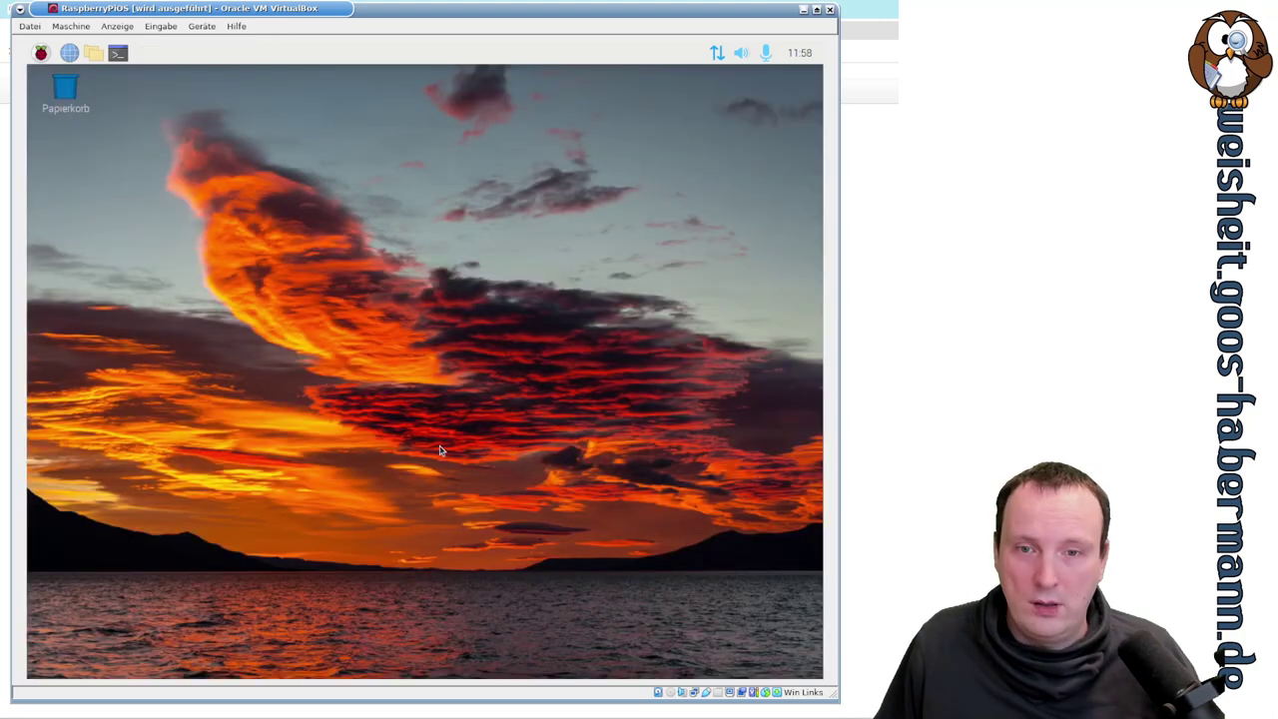
pyautogui.click(40, 52)
pyautogui.moveTo(47, 86)
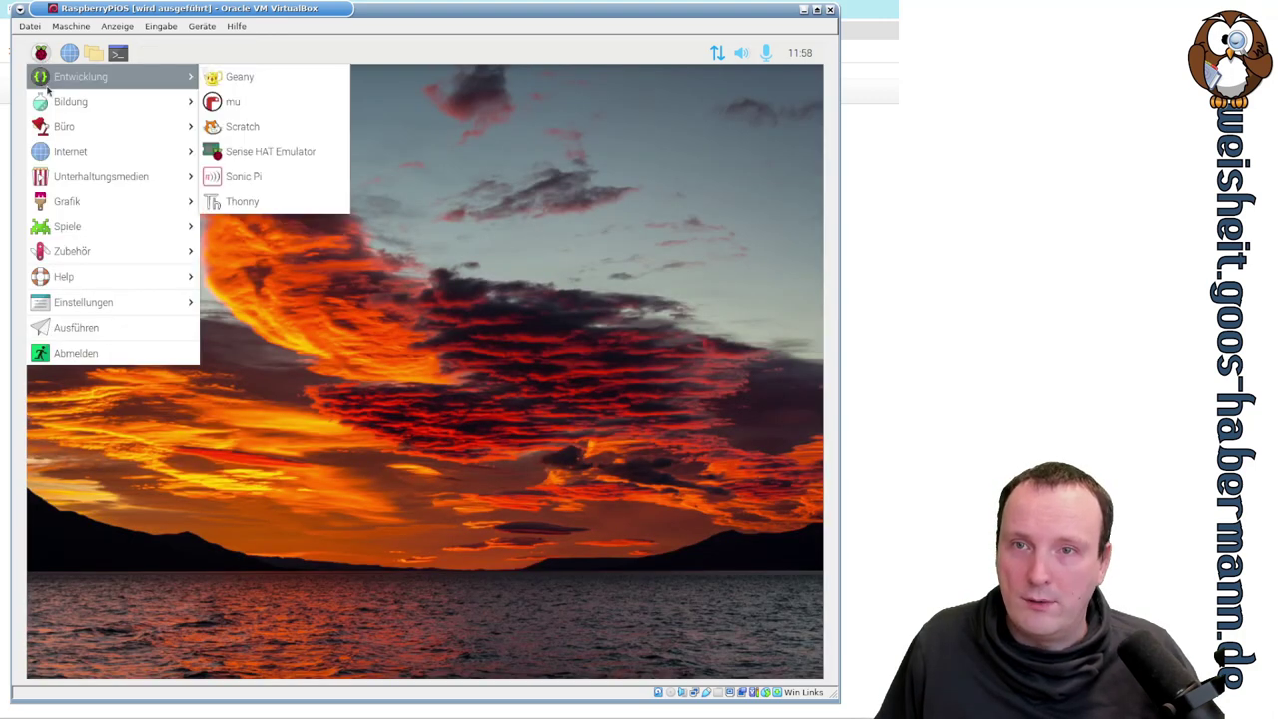
pyautogui.click(258, 104)
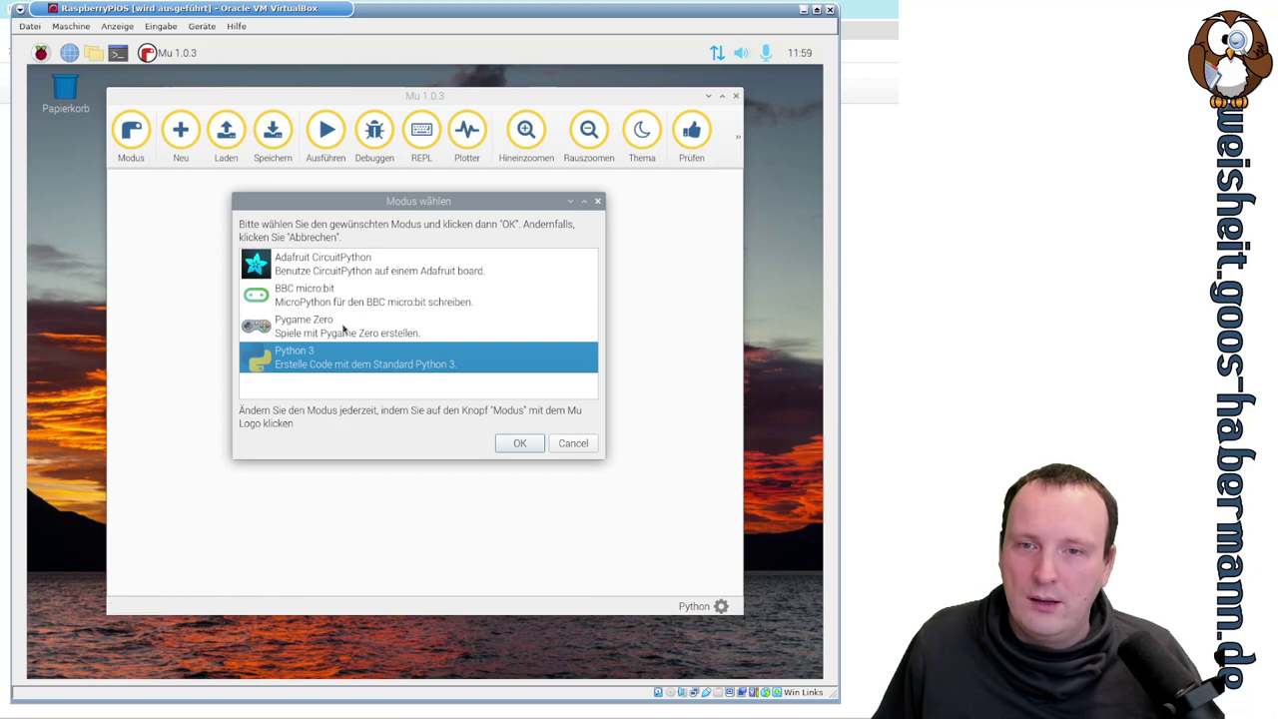
# - Choose Pygame Zero in Mu's Modus wählen dialog and maximize the Mu window
pyautogui.click(303, 301)
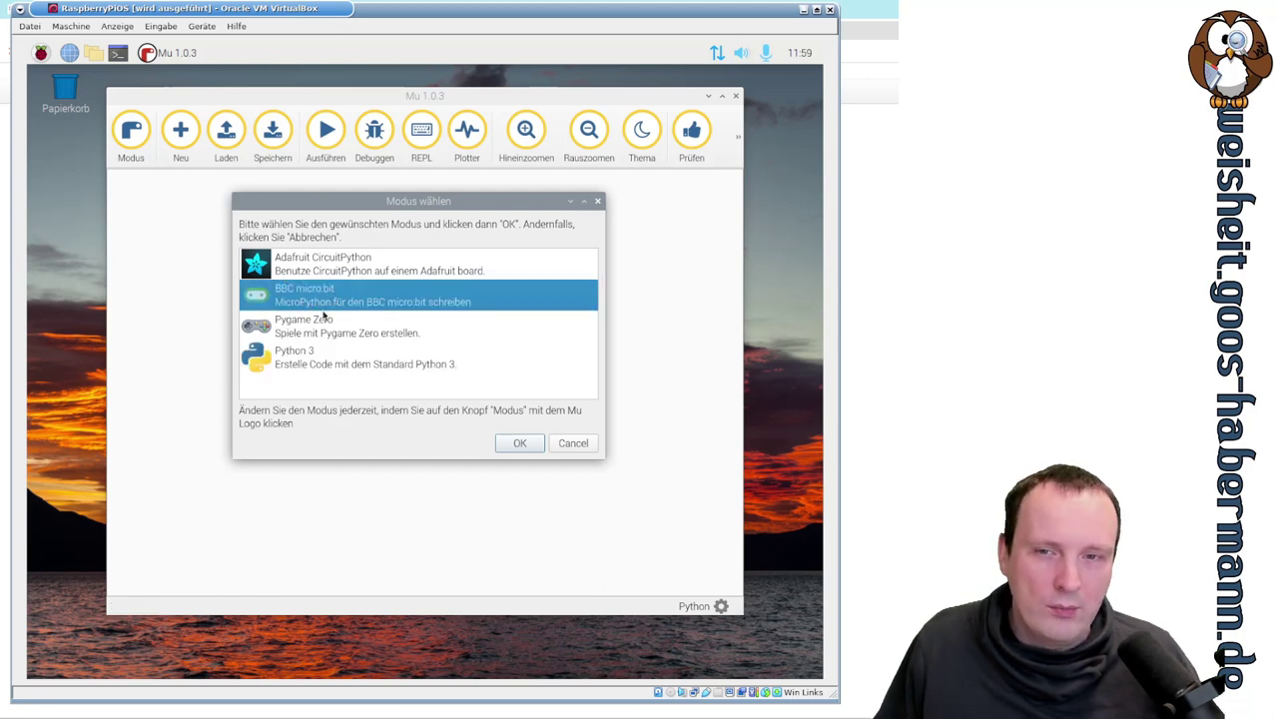
pyautogui.click(280, 366)
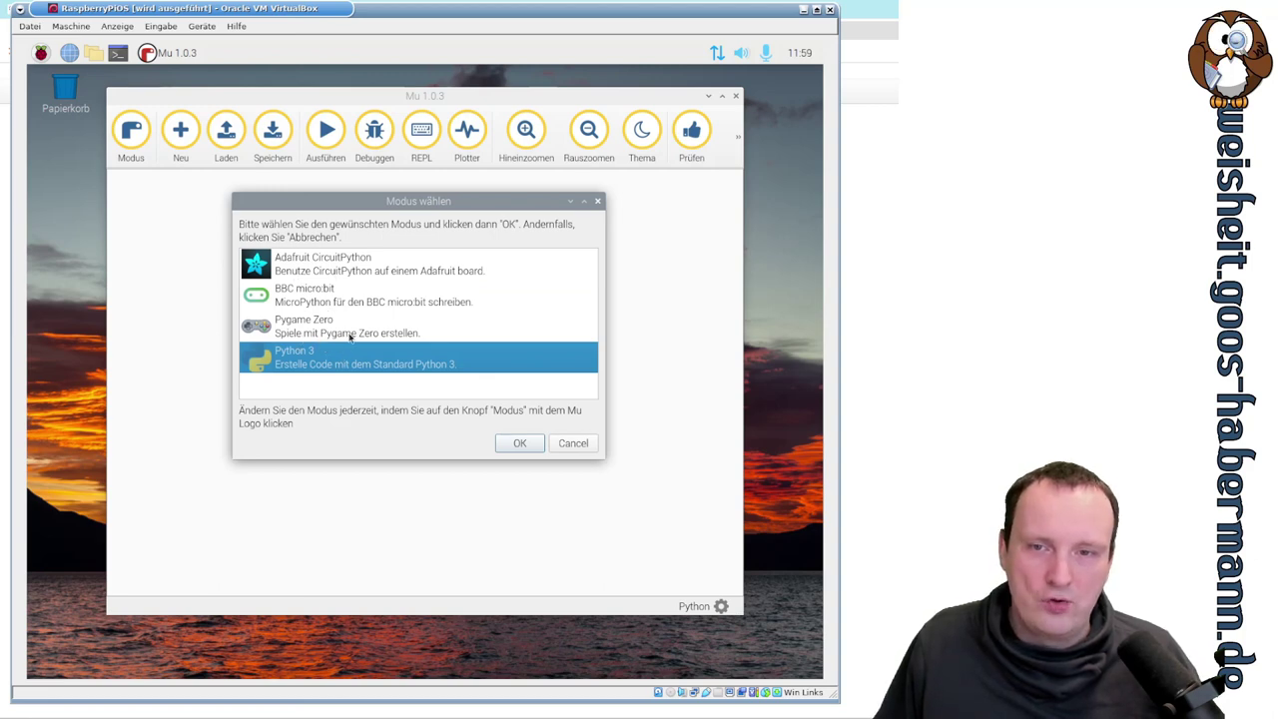
pyautogui.click(340, 332)
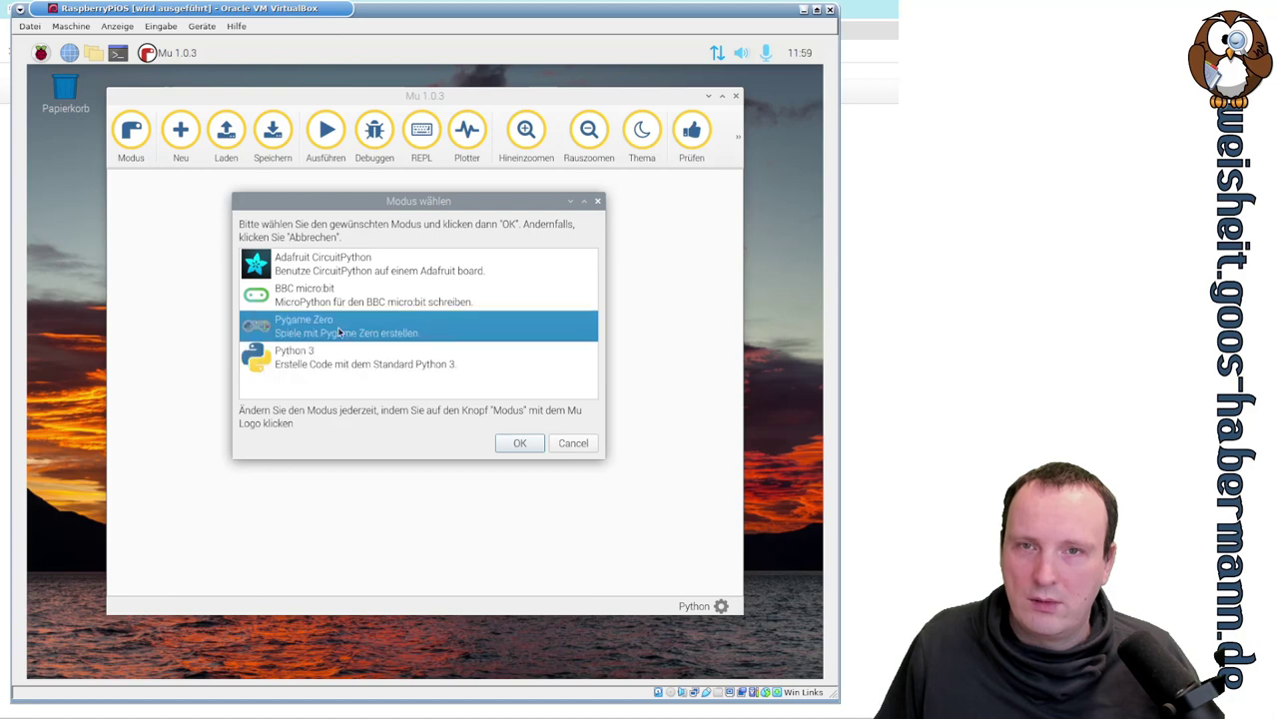
pyautogui.click(521, 444)
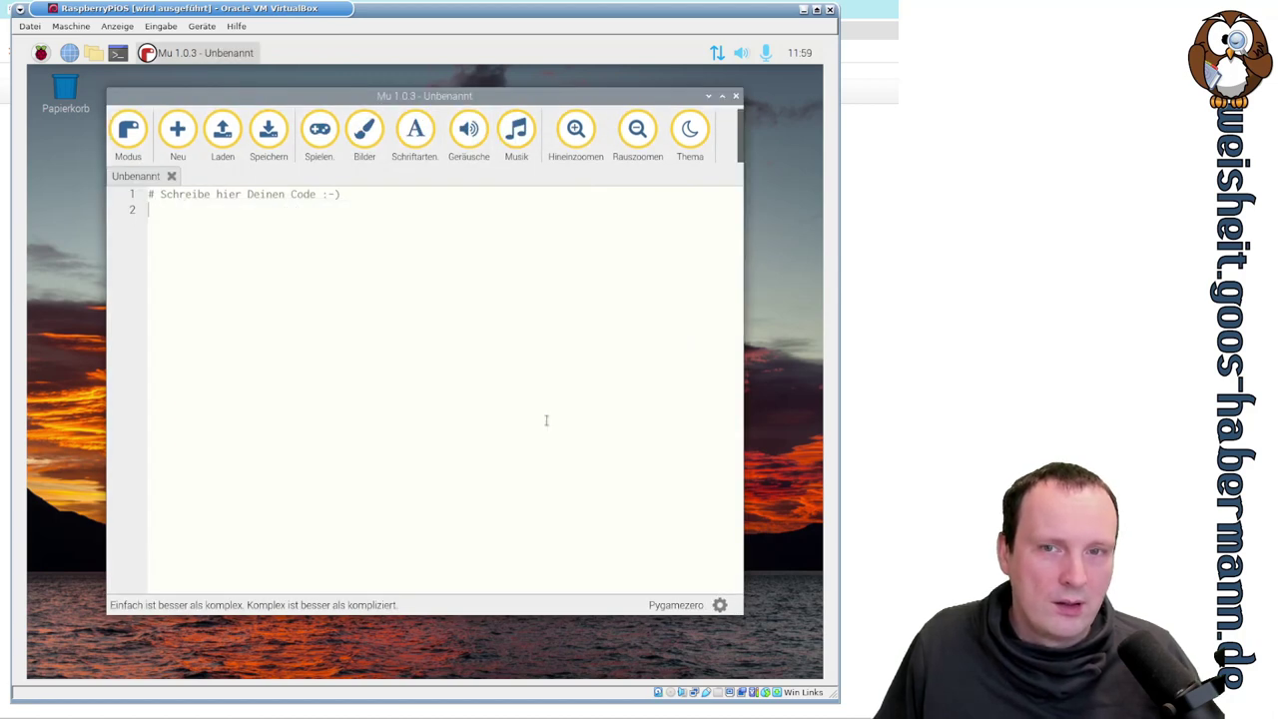
pyautogui.click(721, 96)
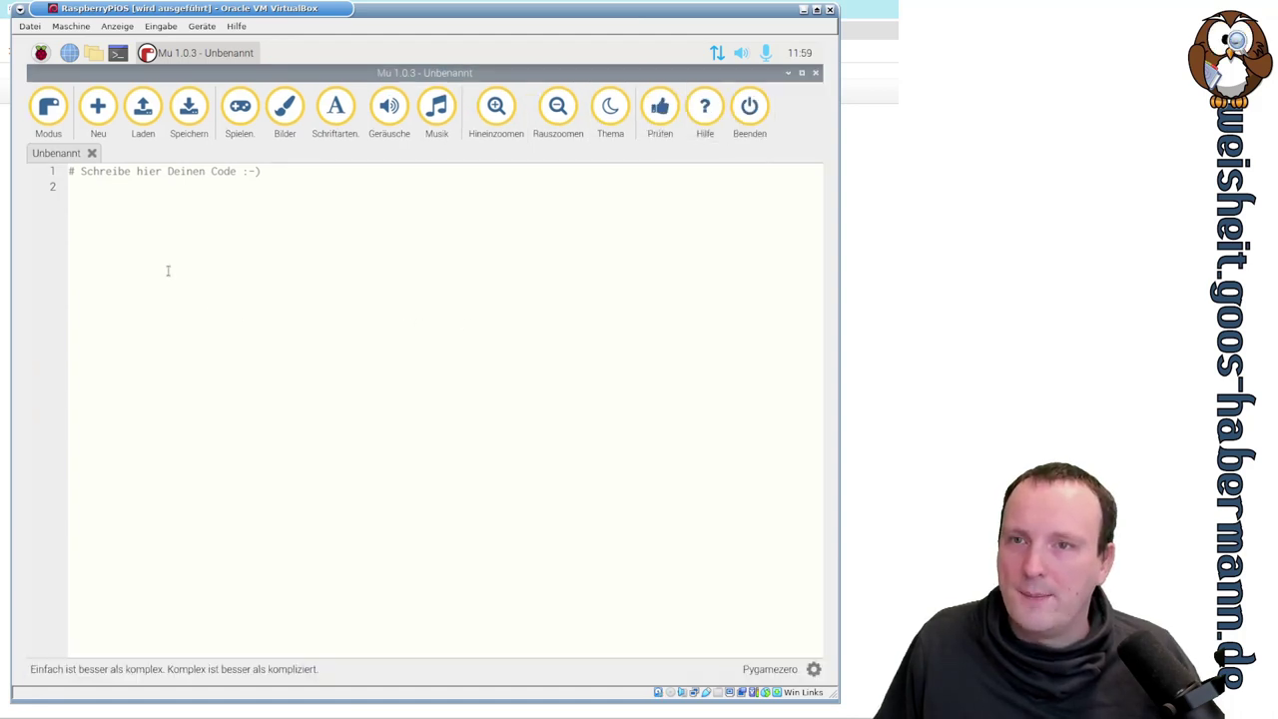
# - Dismiss the mode selection unchanged, then view and close the Pygame Zero sounds and music folders
pyautogui.click(45, 109)
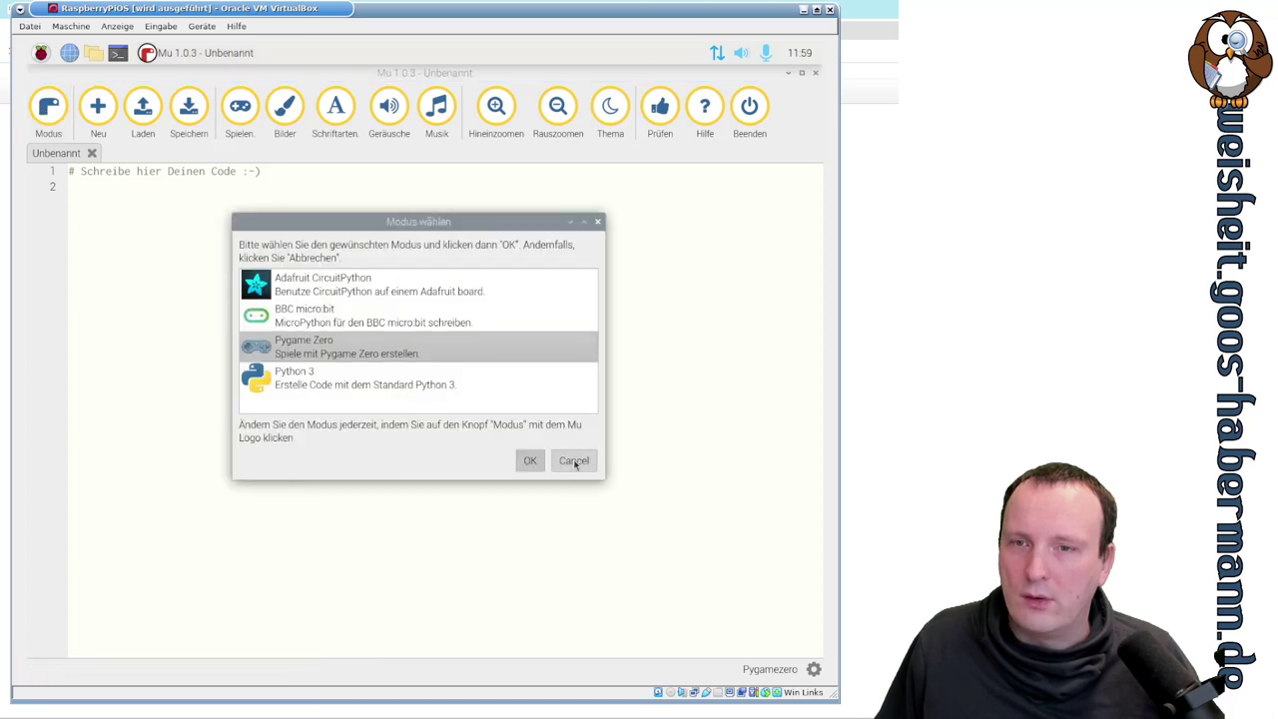
pyautogui.click(574, 461)
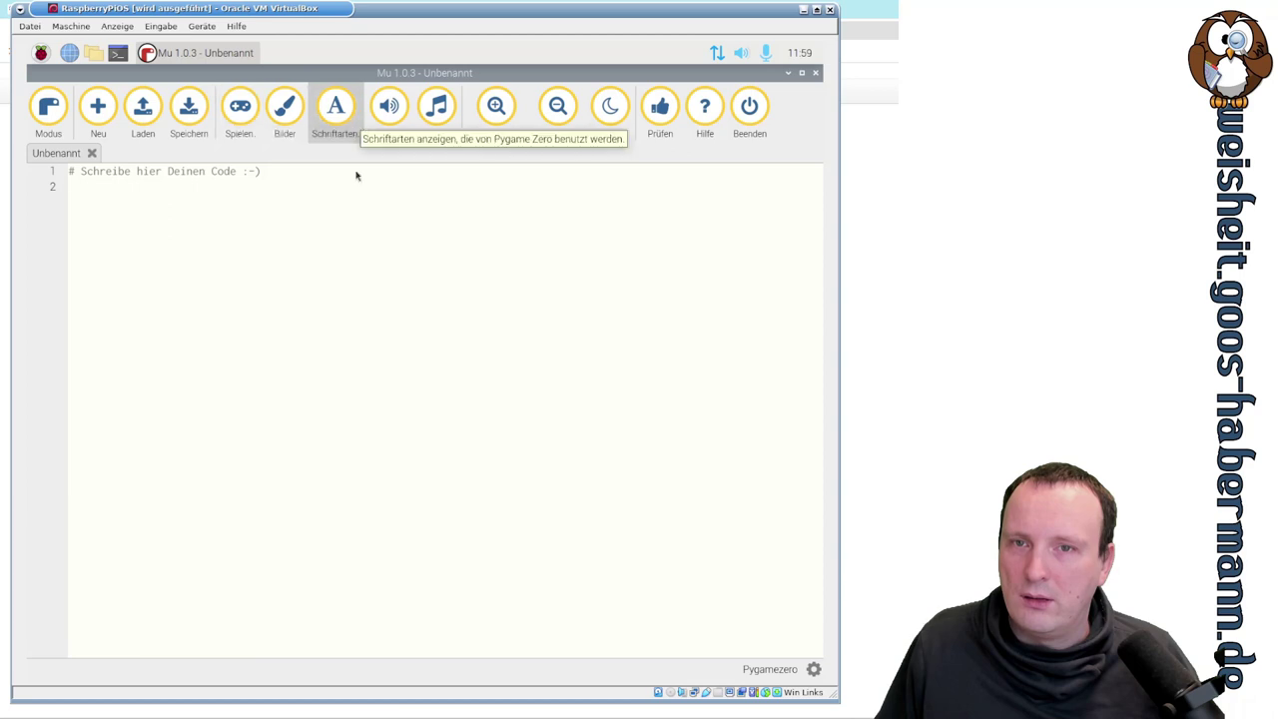
pyautogui.click(385, 103)
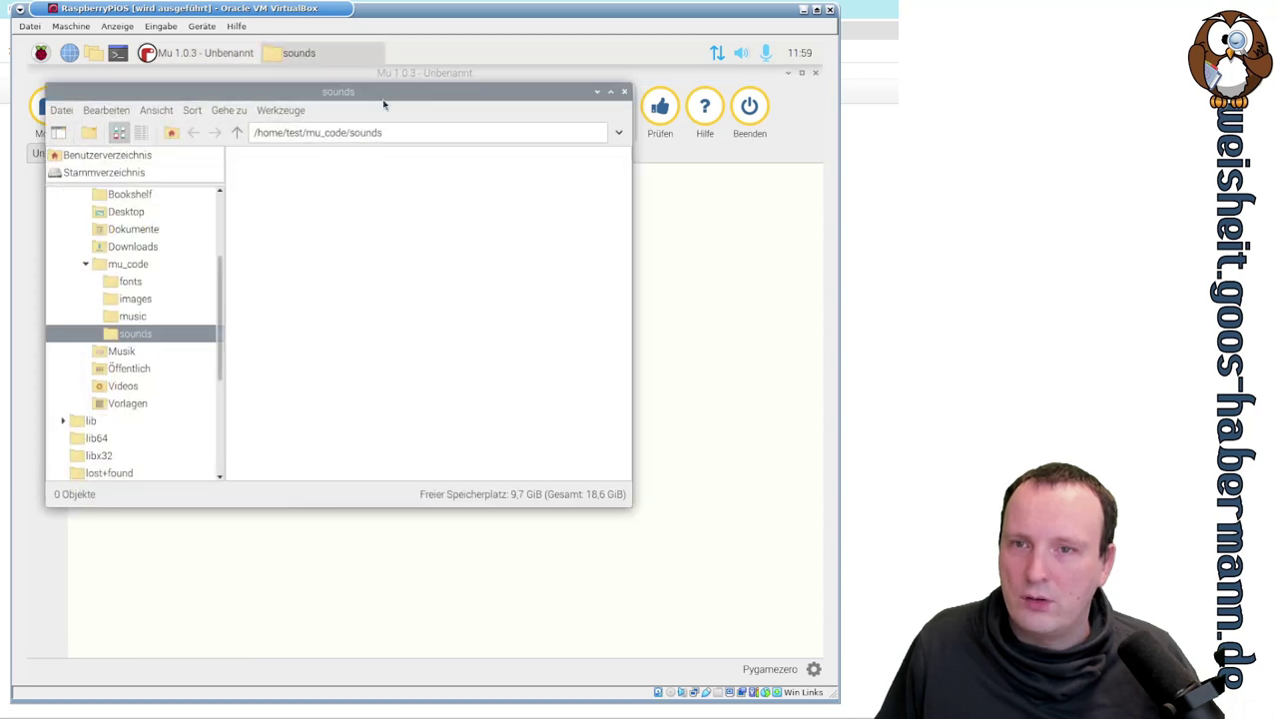
pyautogui.click(625, 91)
pyautogui.click(437, 112)
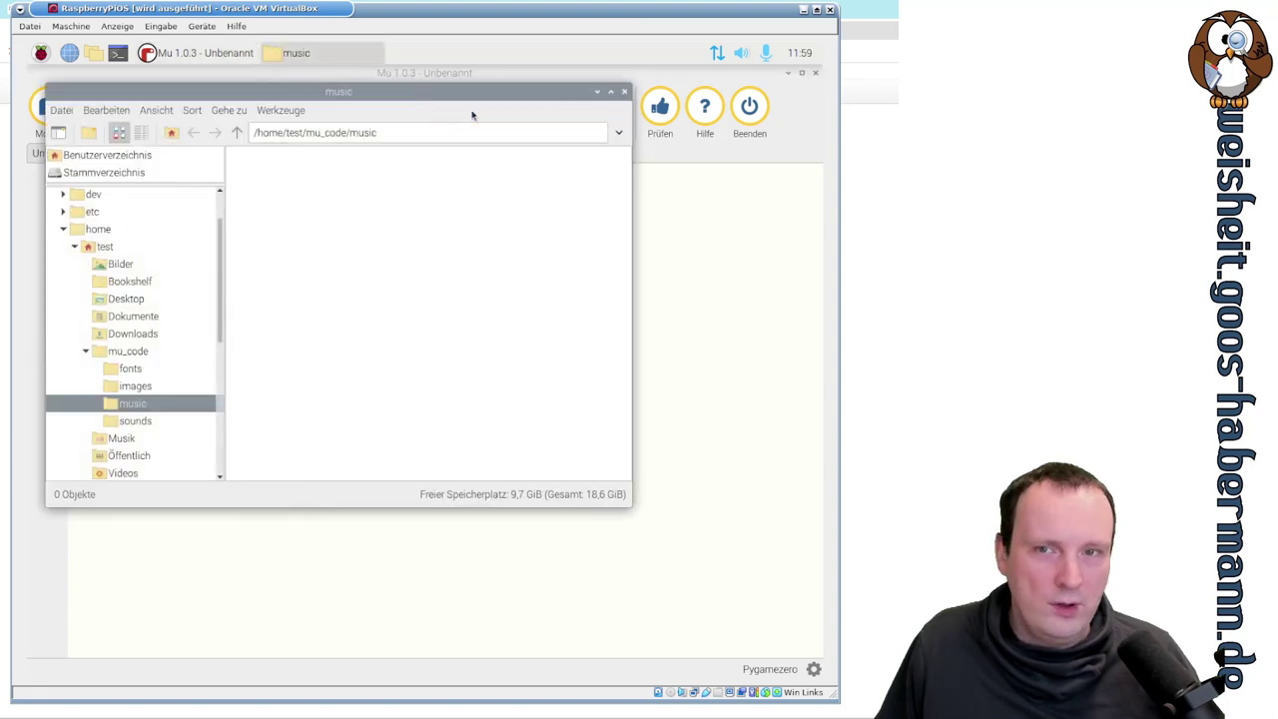
pyautogui.click(624, 92)
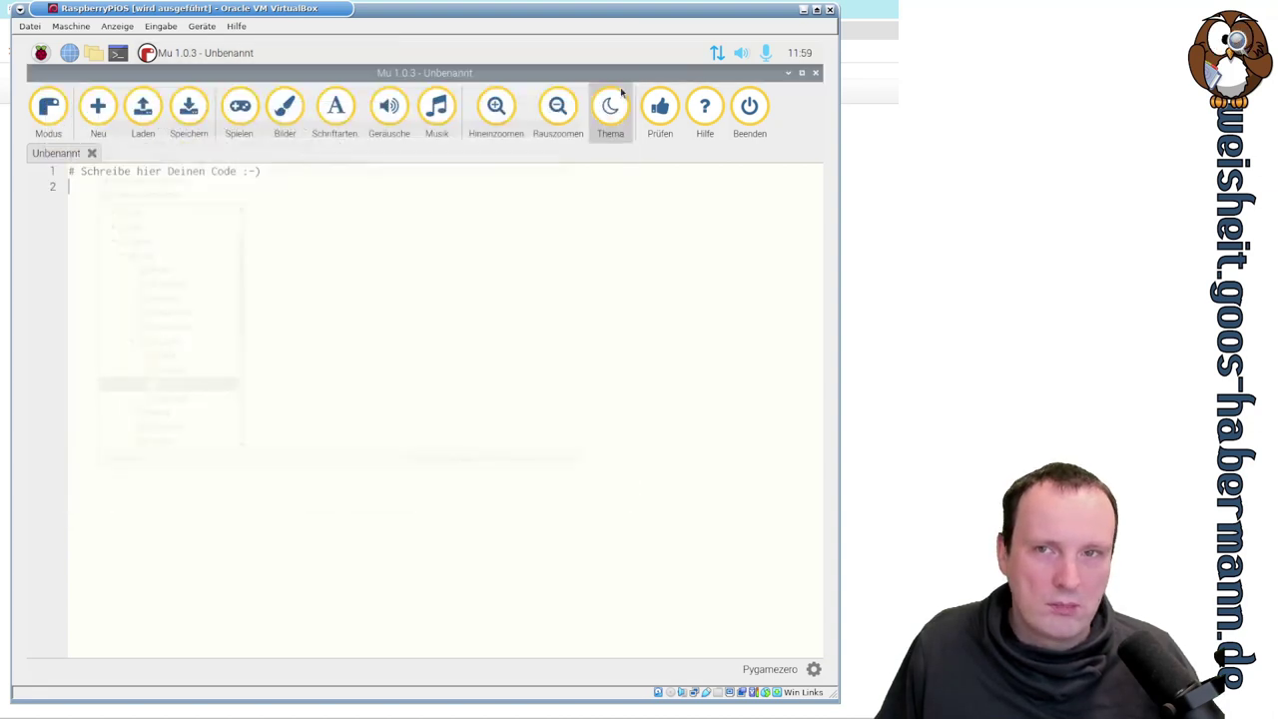
# - Open the images folder, preview alien.png, then close the image viewer and the folder
pyautogui.click(300, 111)
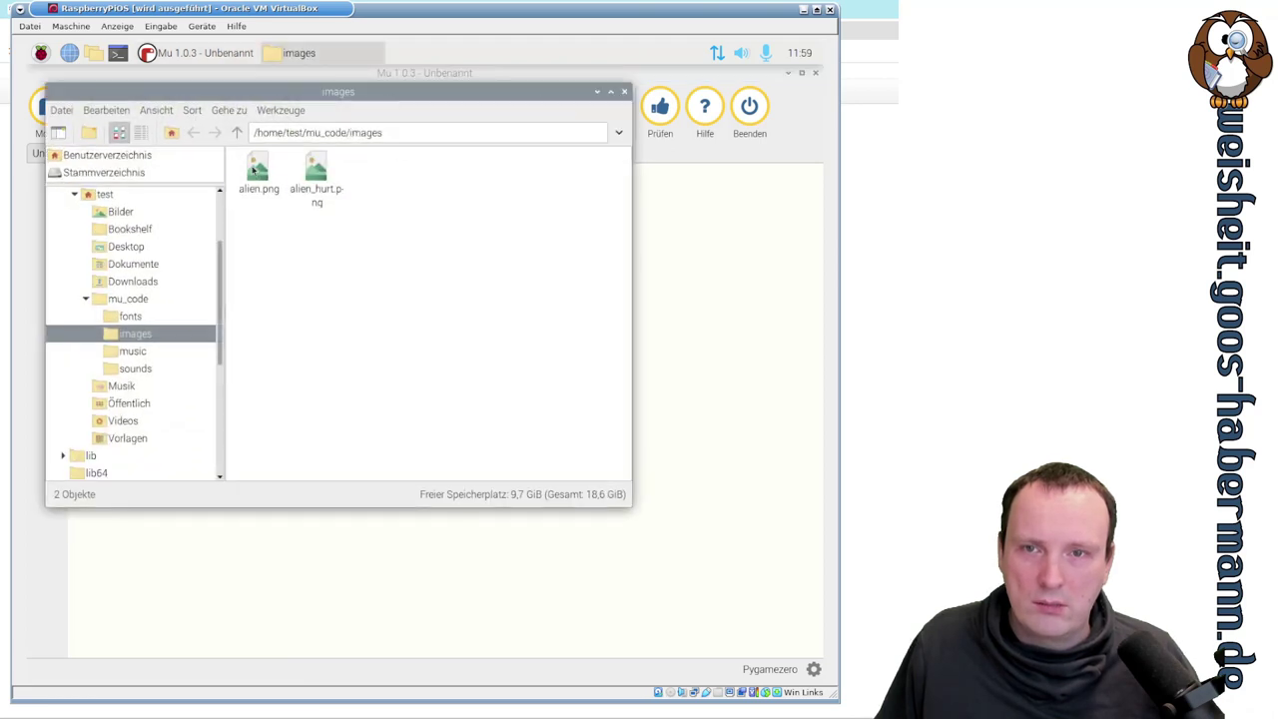
pyautogui.click(254, 170)
pyautogui.doubleClick(262, 166)
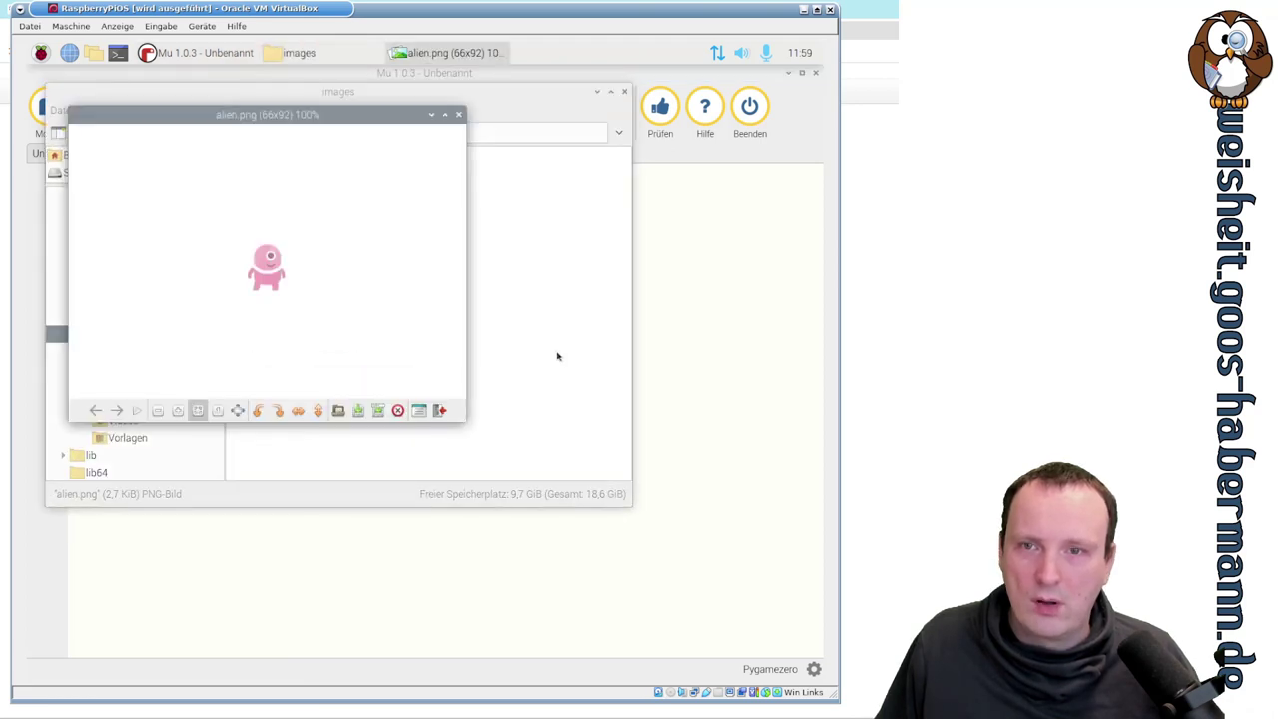
pyautogui.click(459, 115)
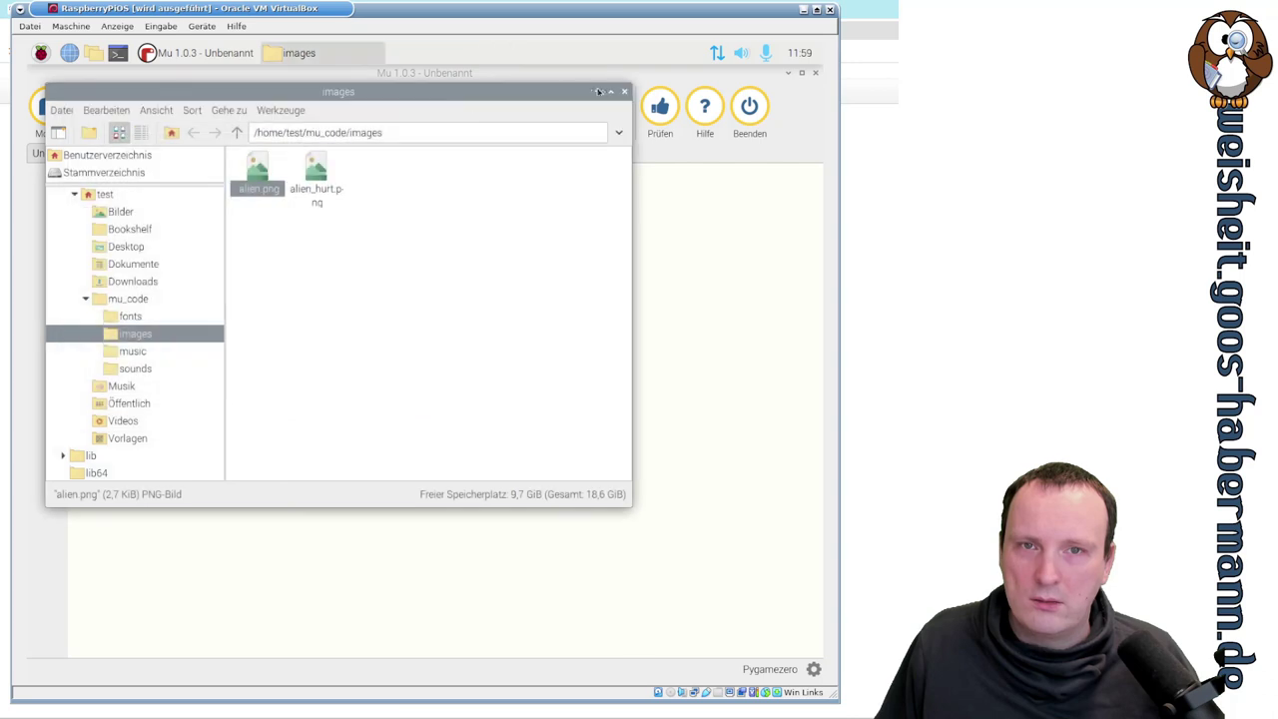
pyautogui.click(624, 91)
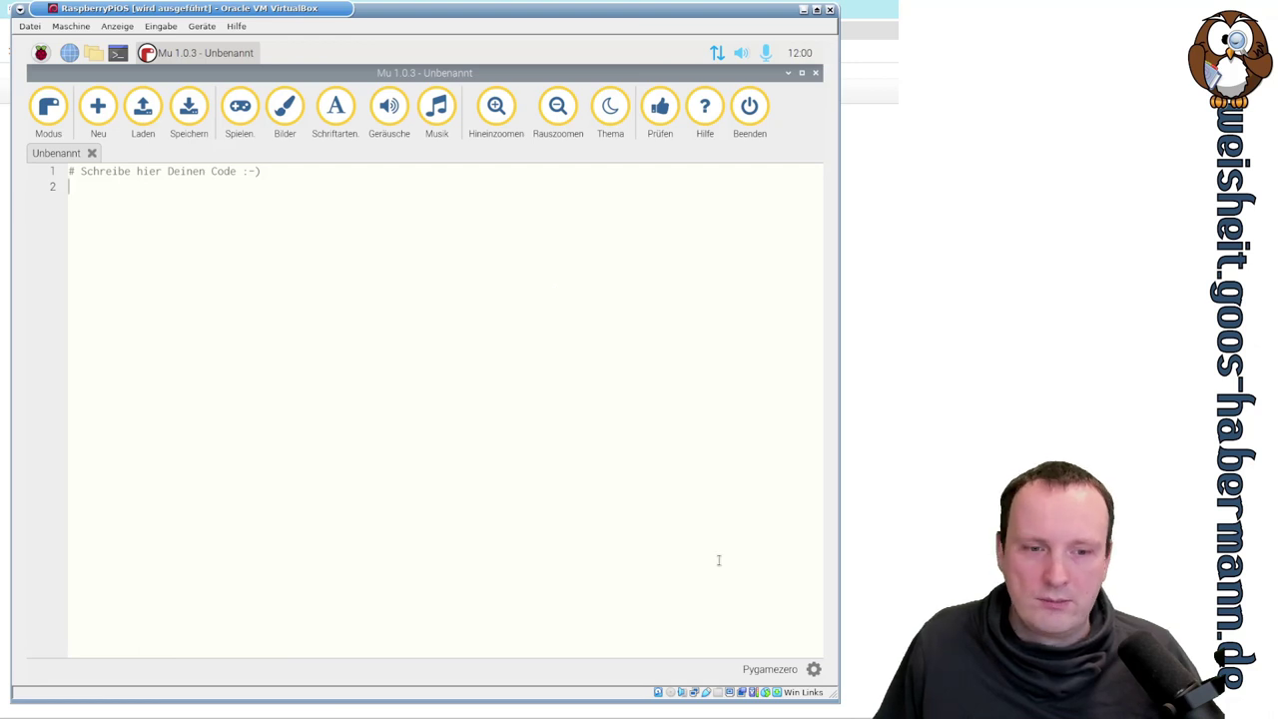
# - View and dismiss the Mu Administration log, then close the Mu editor
pyautogui.click(814, 669)
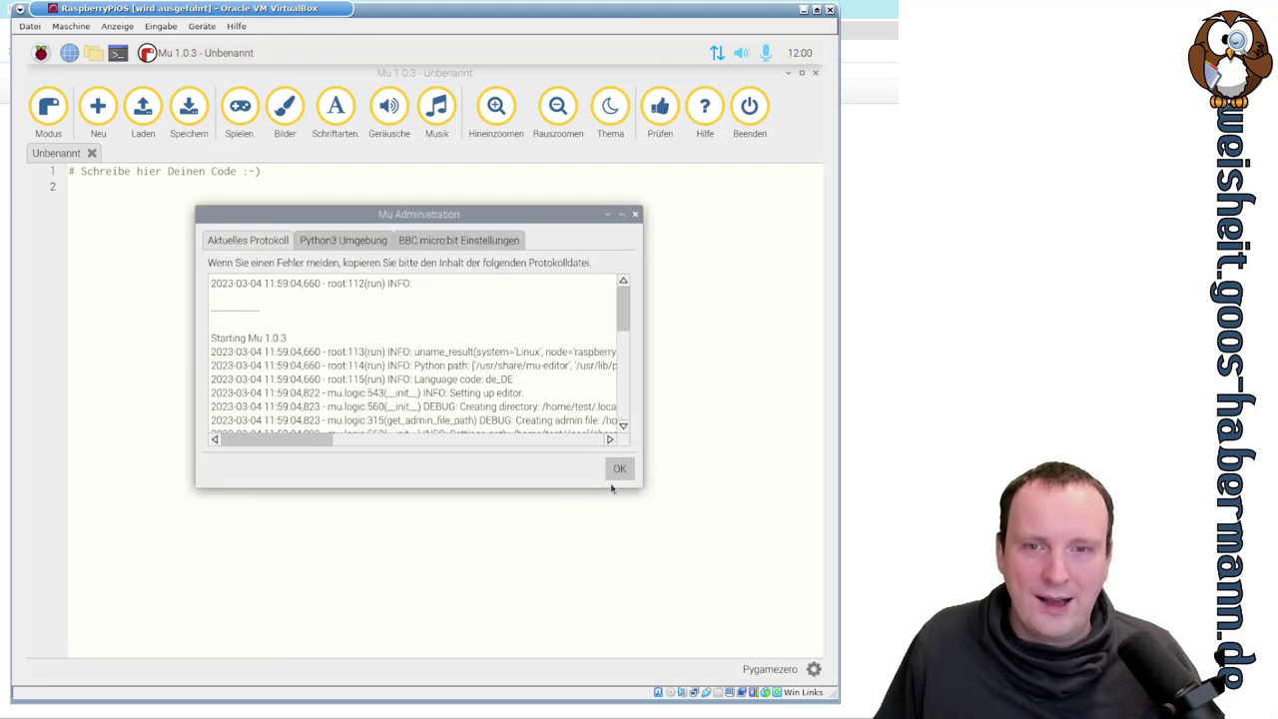
pyautogui.click(635, 215)
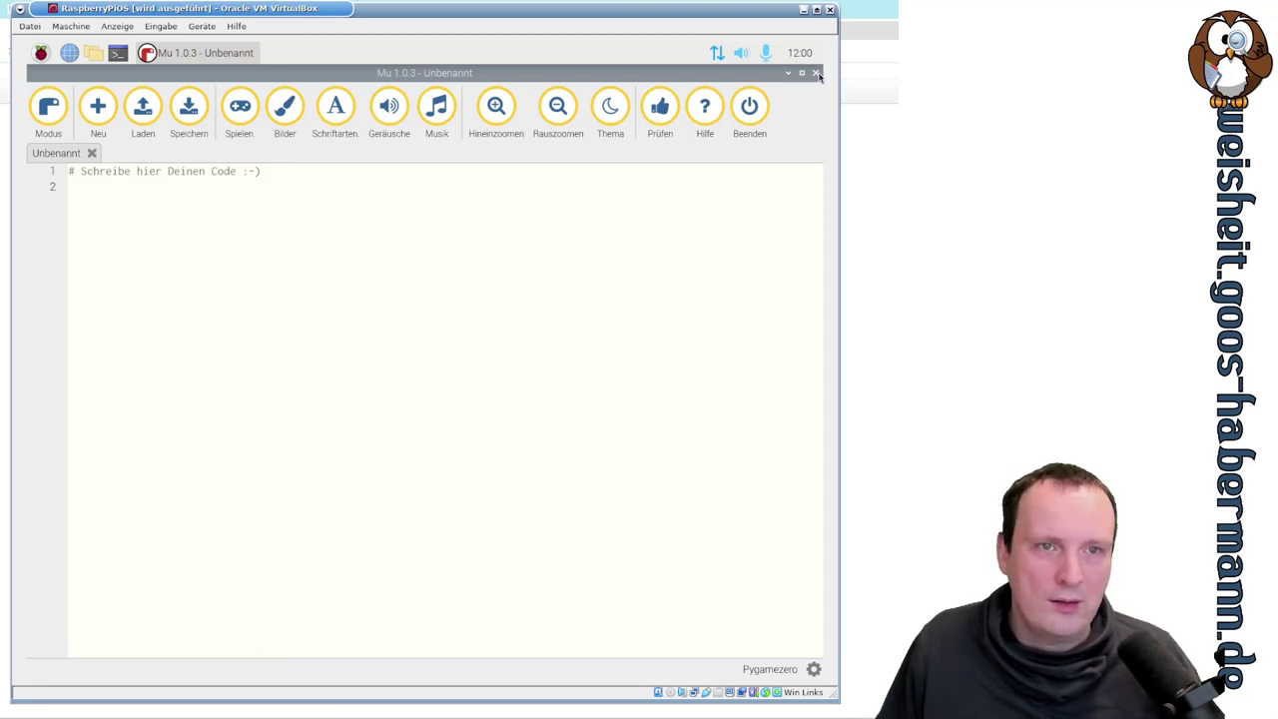
pyautogui.click(816, 74)
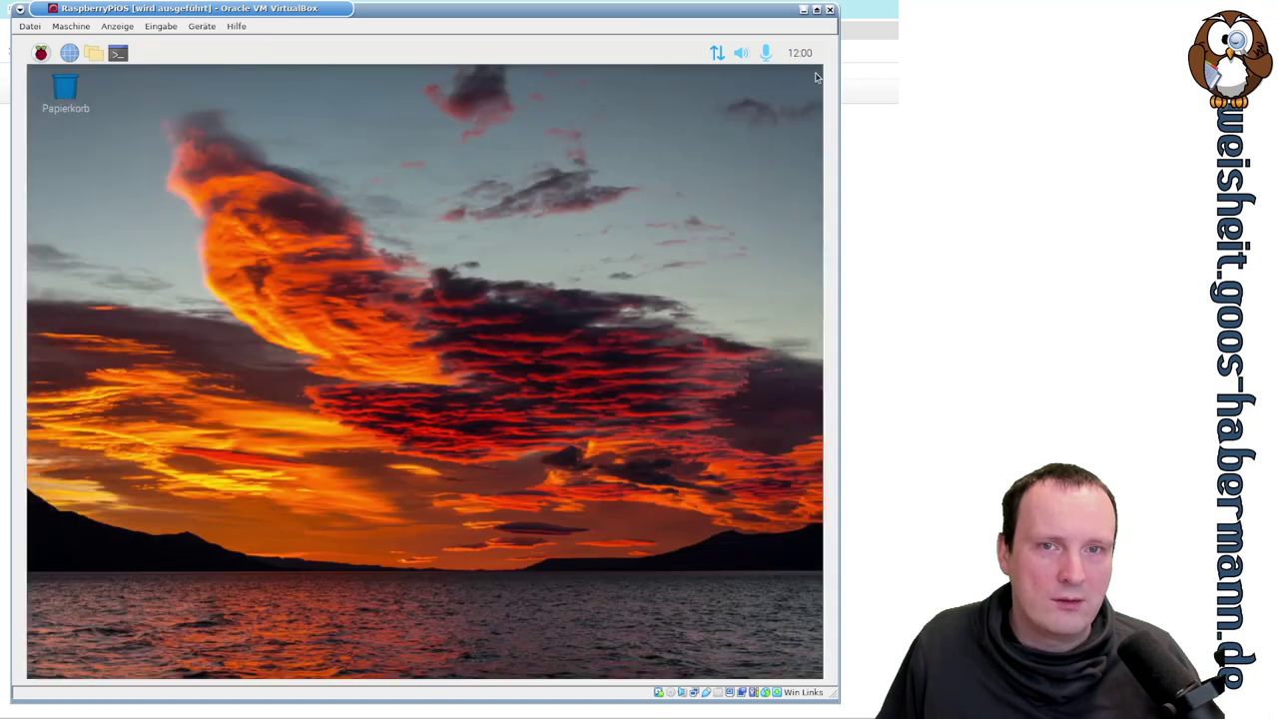
# - Launch Scratch from the development programs menu
pyautogui.click(40, 52)
pyautogui.moveTo(100, 76)
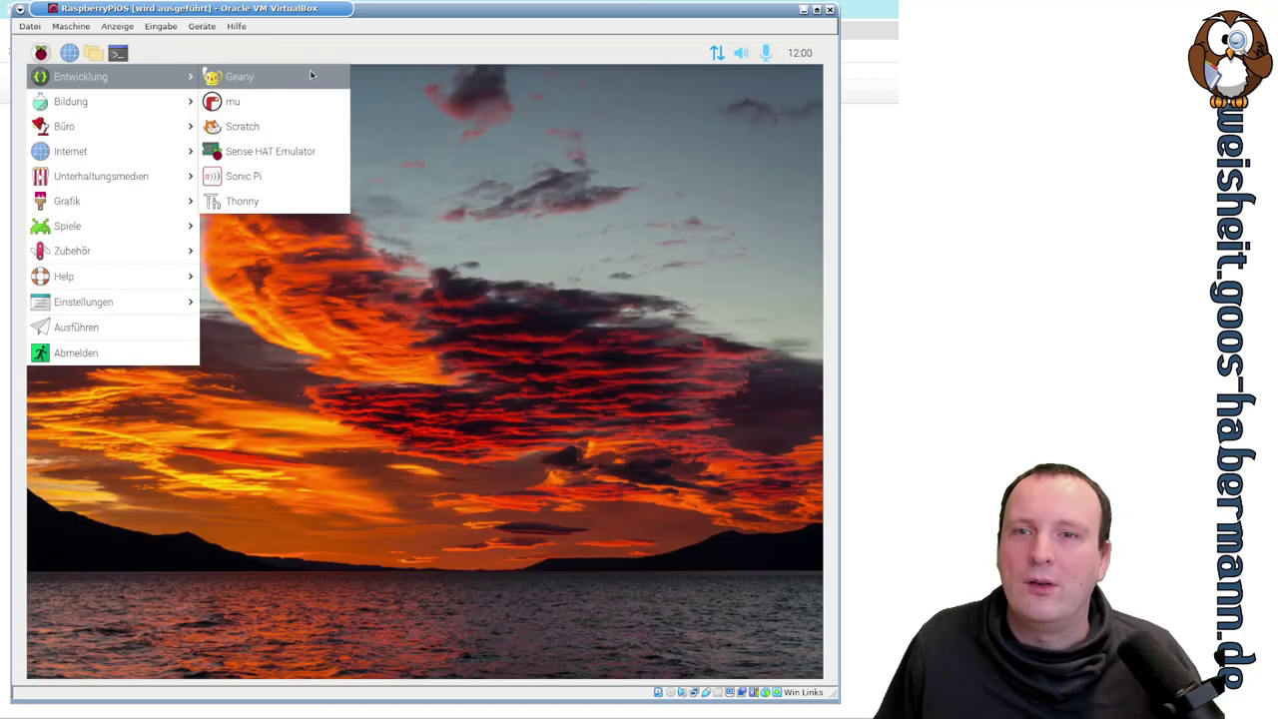
pyautogui.click(305, 126)
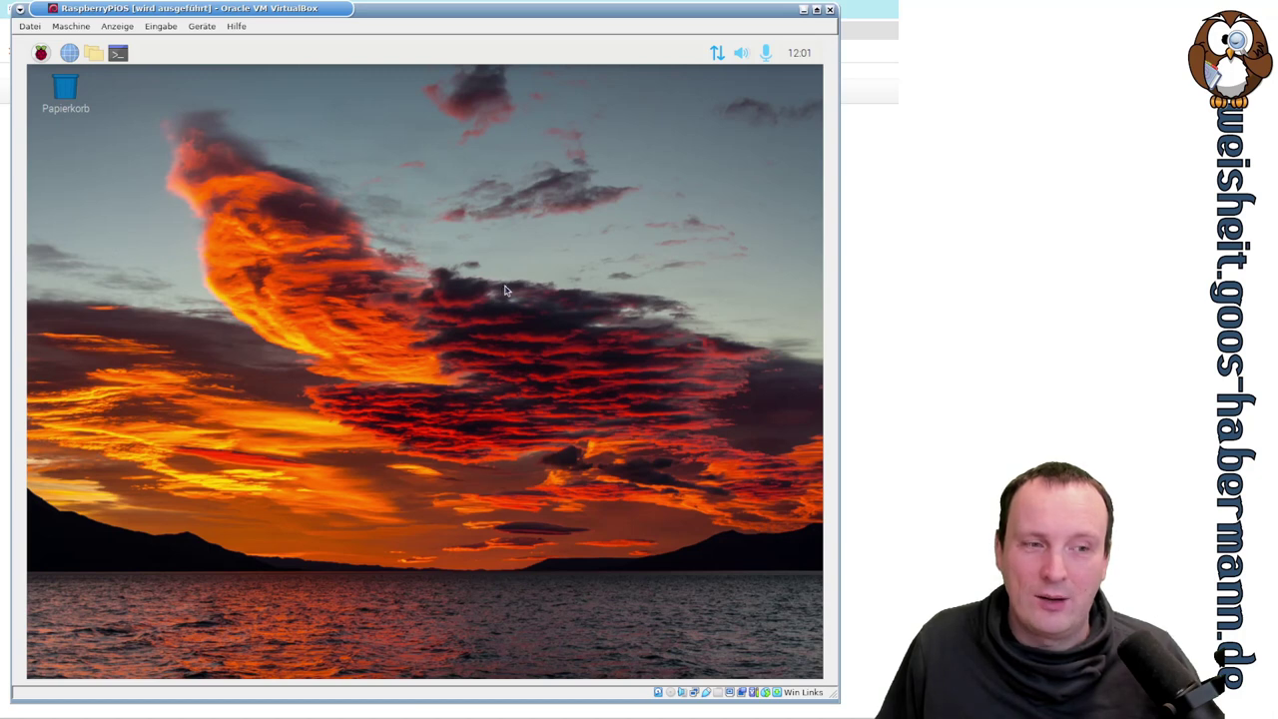
# - Run scratch in a new terminal and select the missing command name vcgencmd from its error
pyautogui.click(117, 53)
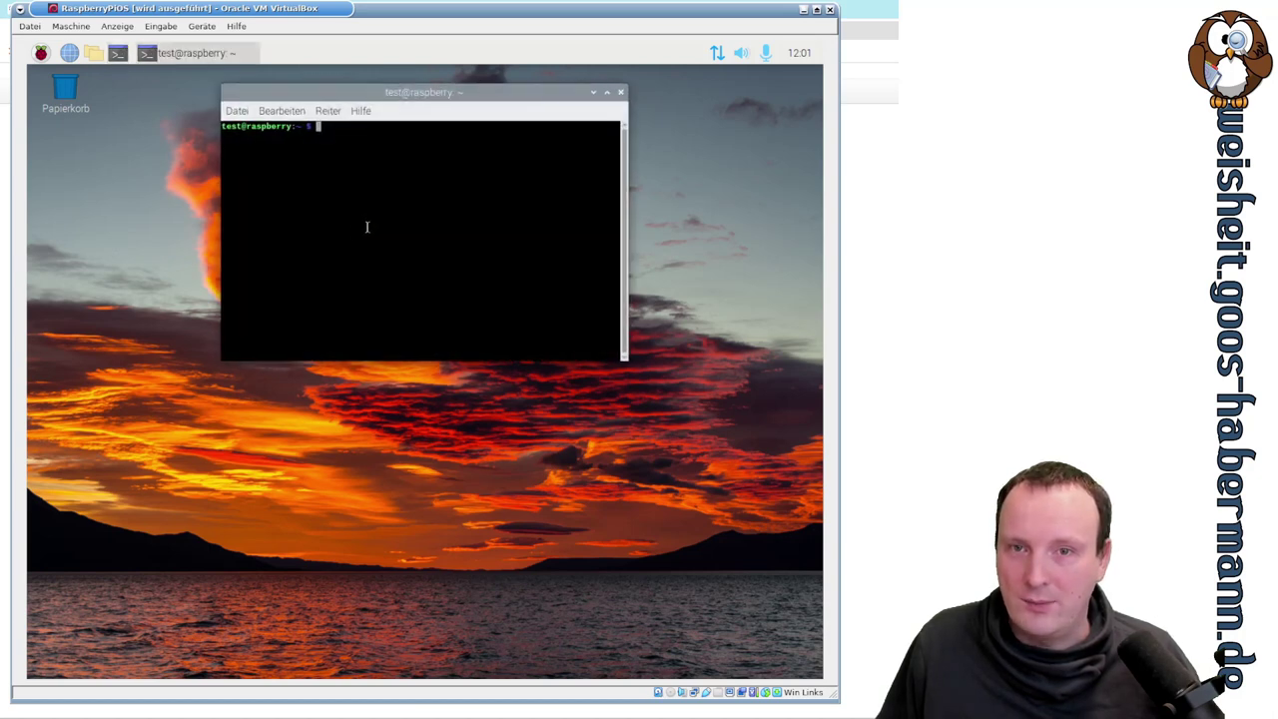
pyautogui.write('scr')
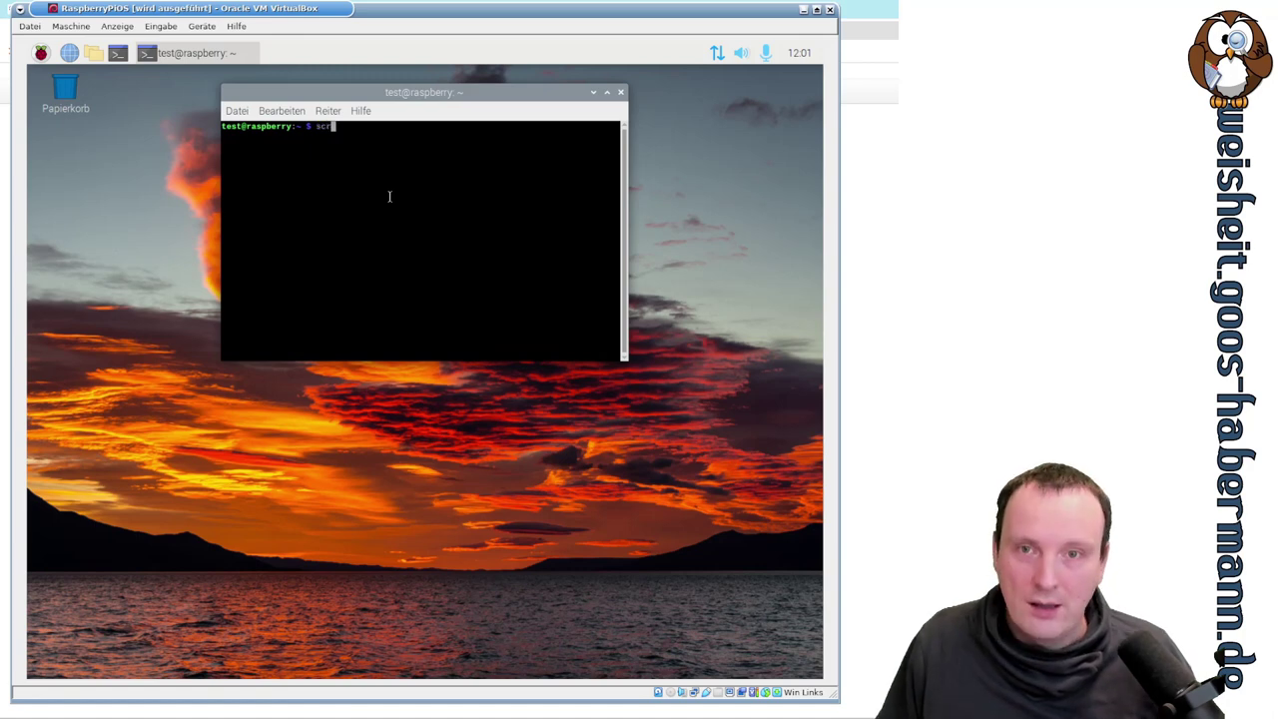
pyautogui.press('Tab')
pyautogui.press('Tab')
pyautogui.write('atch')
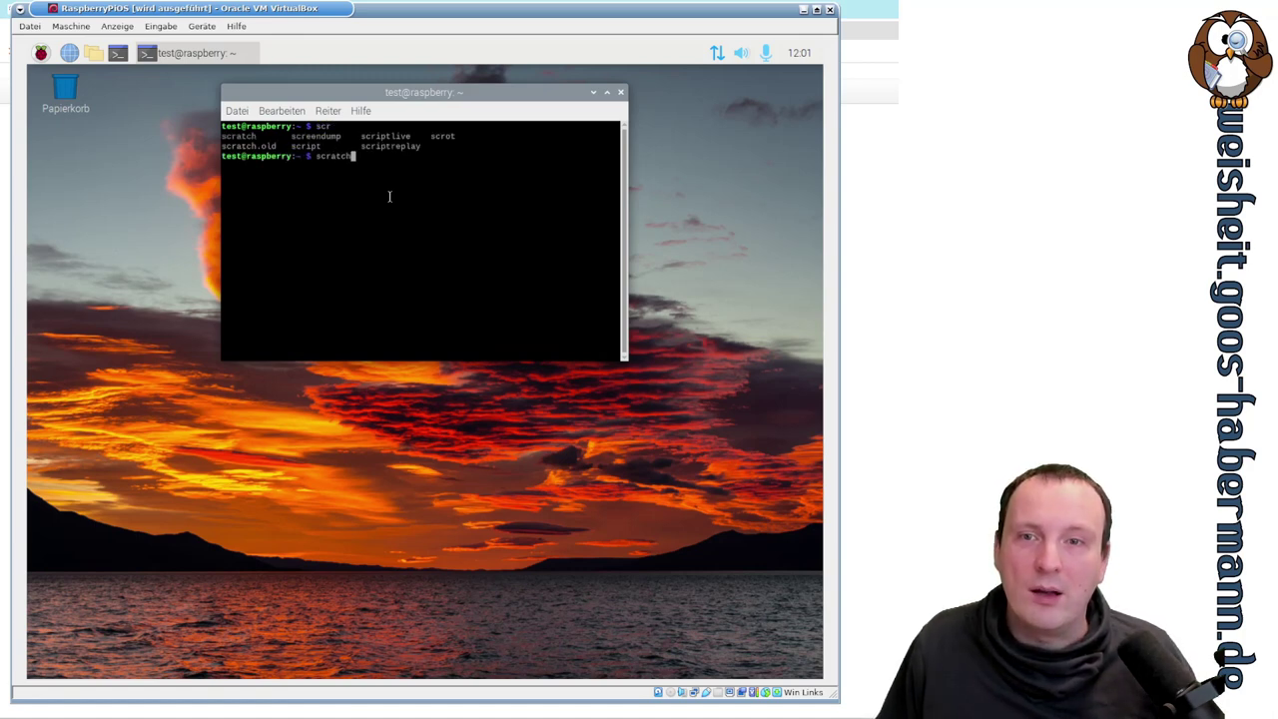
pyautogui.press('Return')
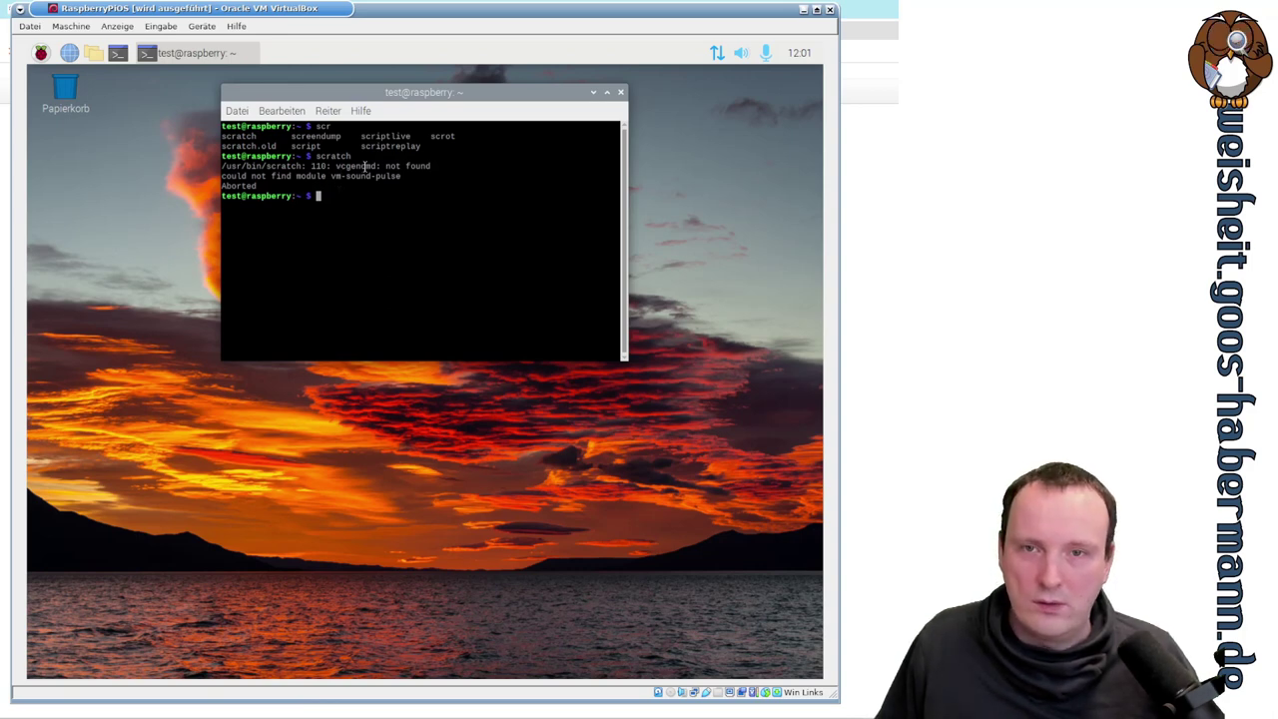
pyautogui.doubleClick(348, 165)
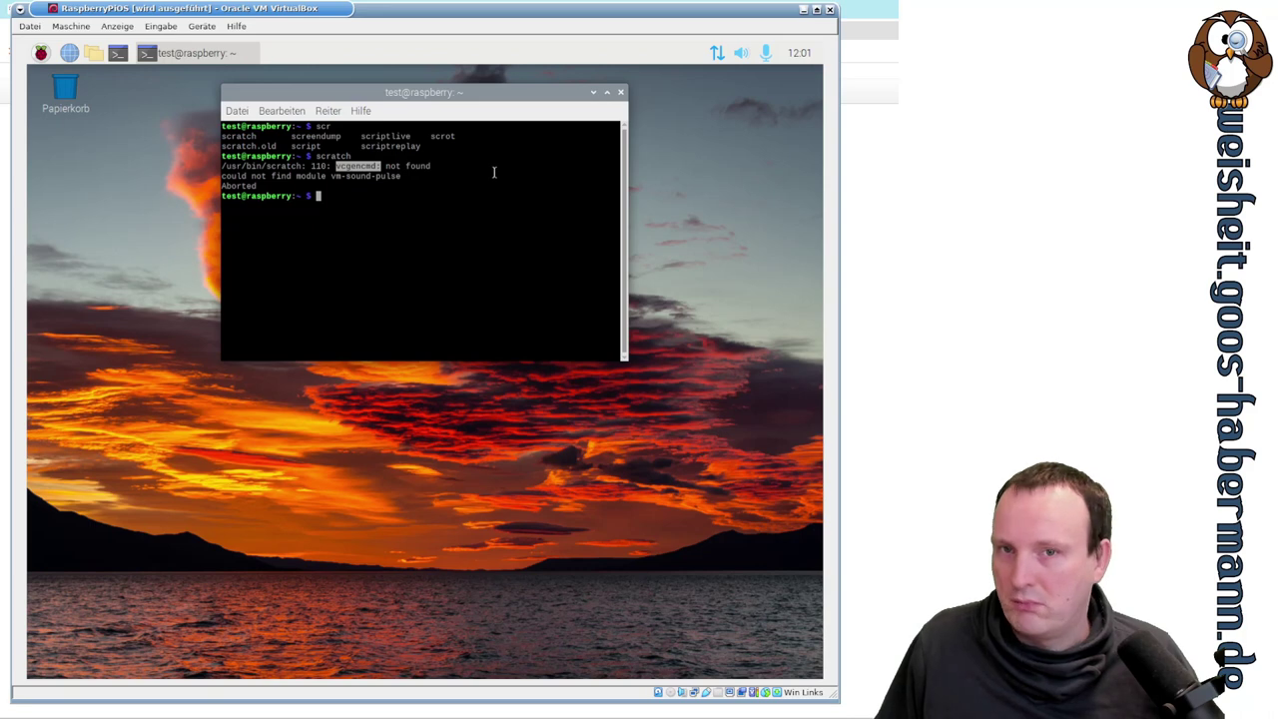
# - Become root with sudo -i and run apt-cache search vcgencmd
pyautogui.write('sudo -i')
pyautogui.press('Return')
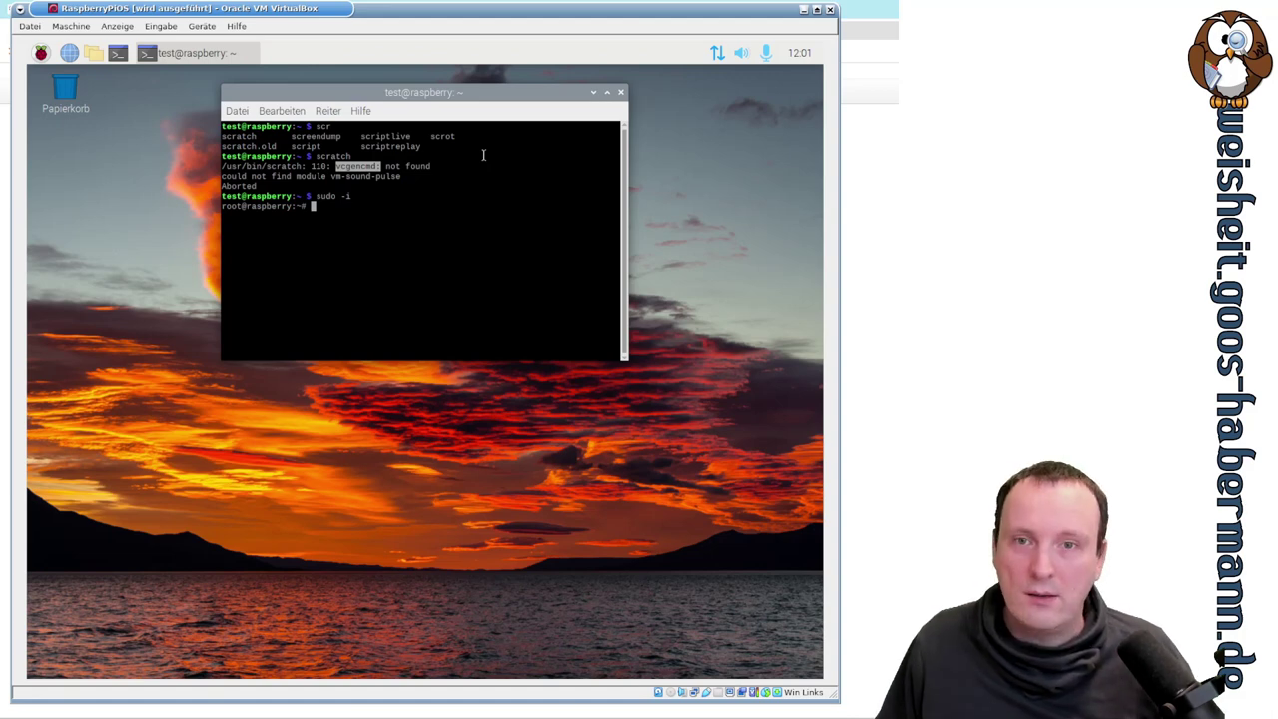
pyautogui.write('apt-cache s')
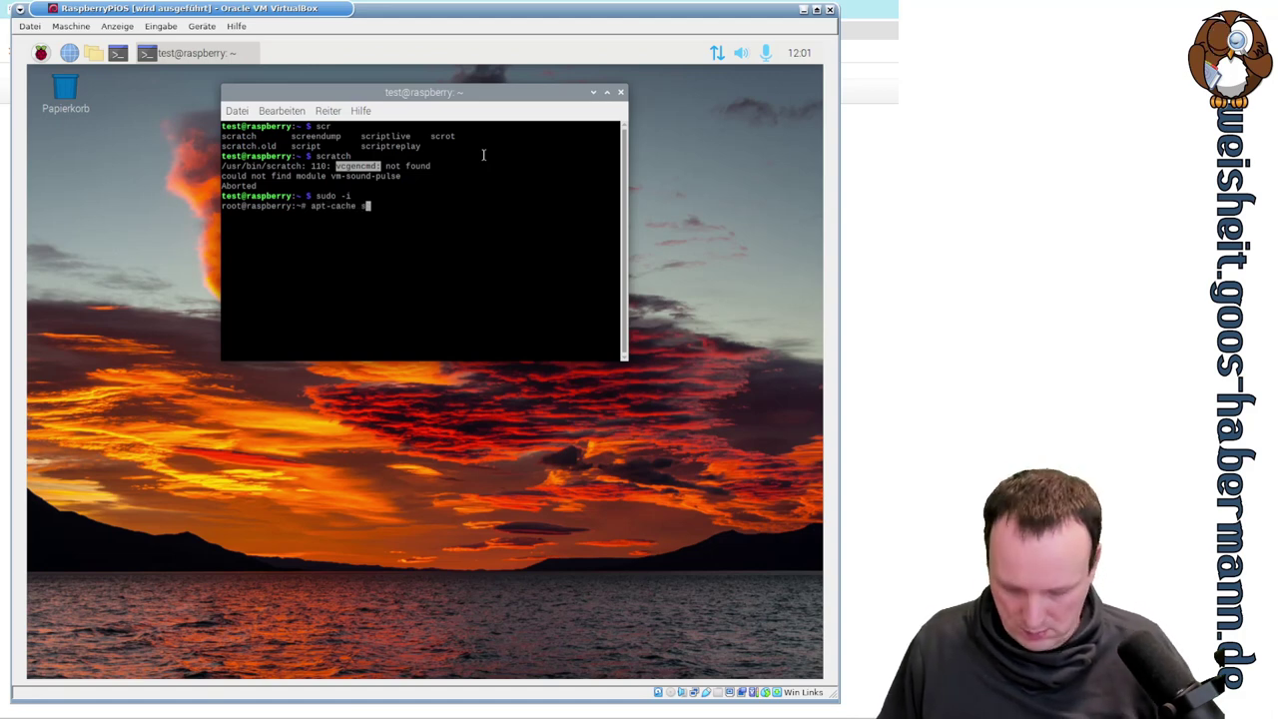
pyautogui.write('earch')
pyautogui.middleClick(482, 197)
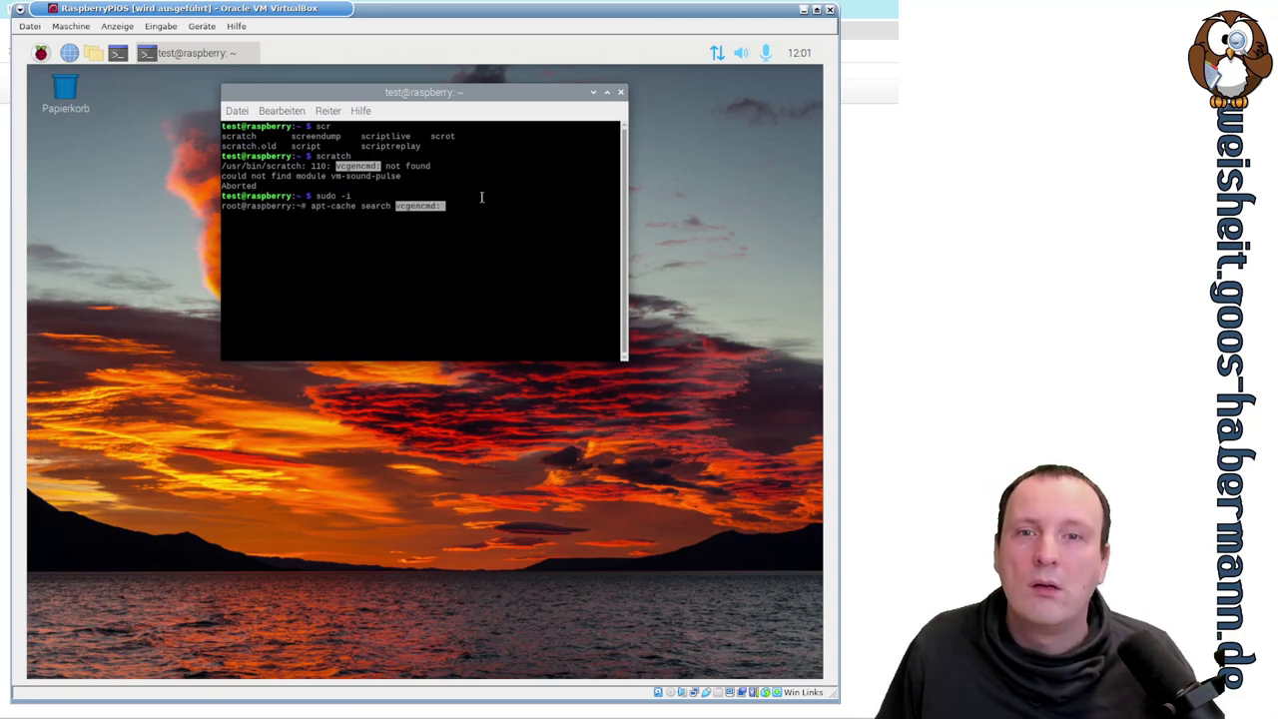
pyautogui.press('Return')
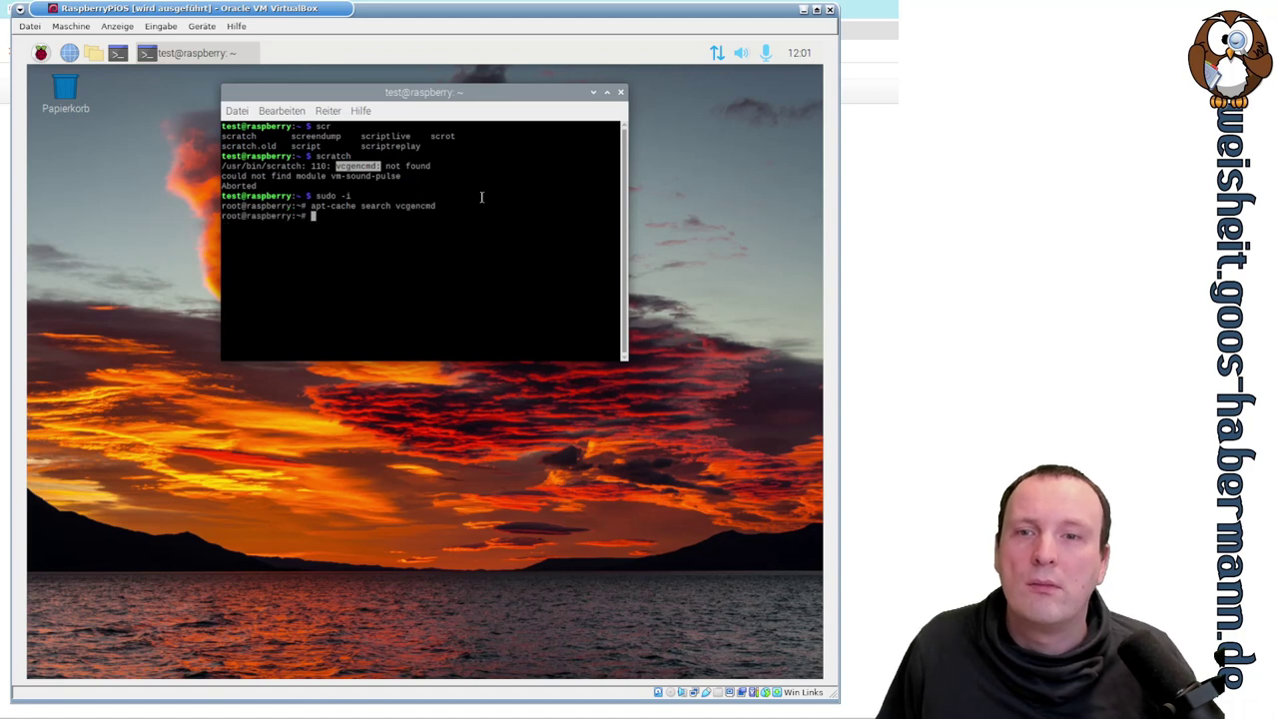
# - Repeat the apt-cache search with the shorter terms vc and vcgen
pyautogui.press('Up')
pyautogui.press('BackSpace')
pyautogui.press('BackSpace')
pyautogui.press('BackSpace')
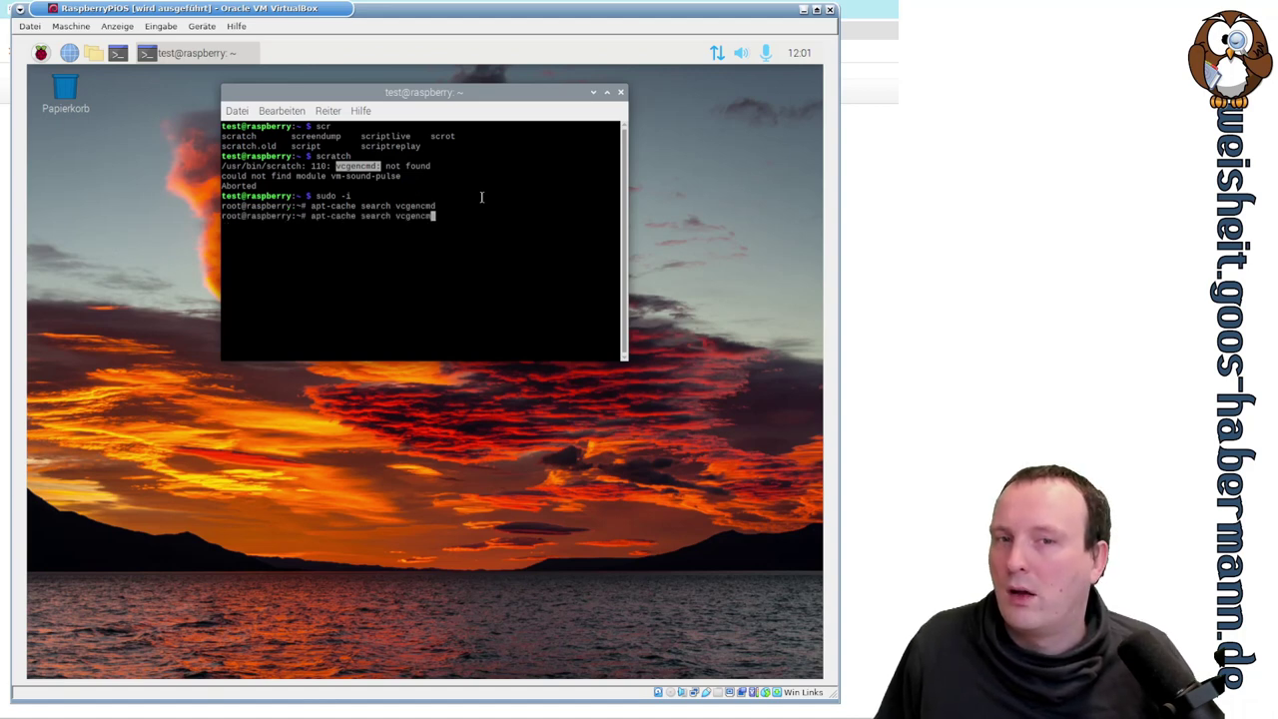
pyautogui.press('BackSpace')
pyautogui.press('BackSpace')
pyautogui.press('BackSpace')
pyautogui.press('Return')
pyautogui.press('Up')
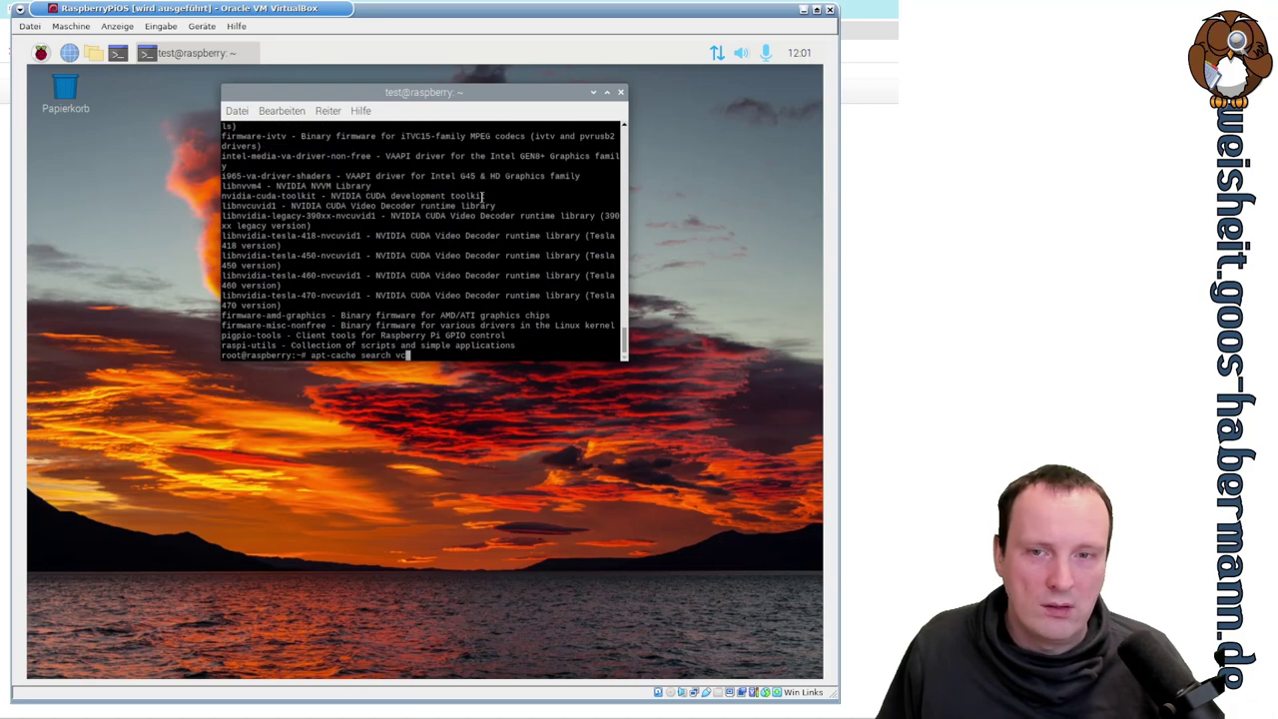
pyautogui.write('gen')
pyautogui.press('Return')
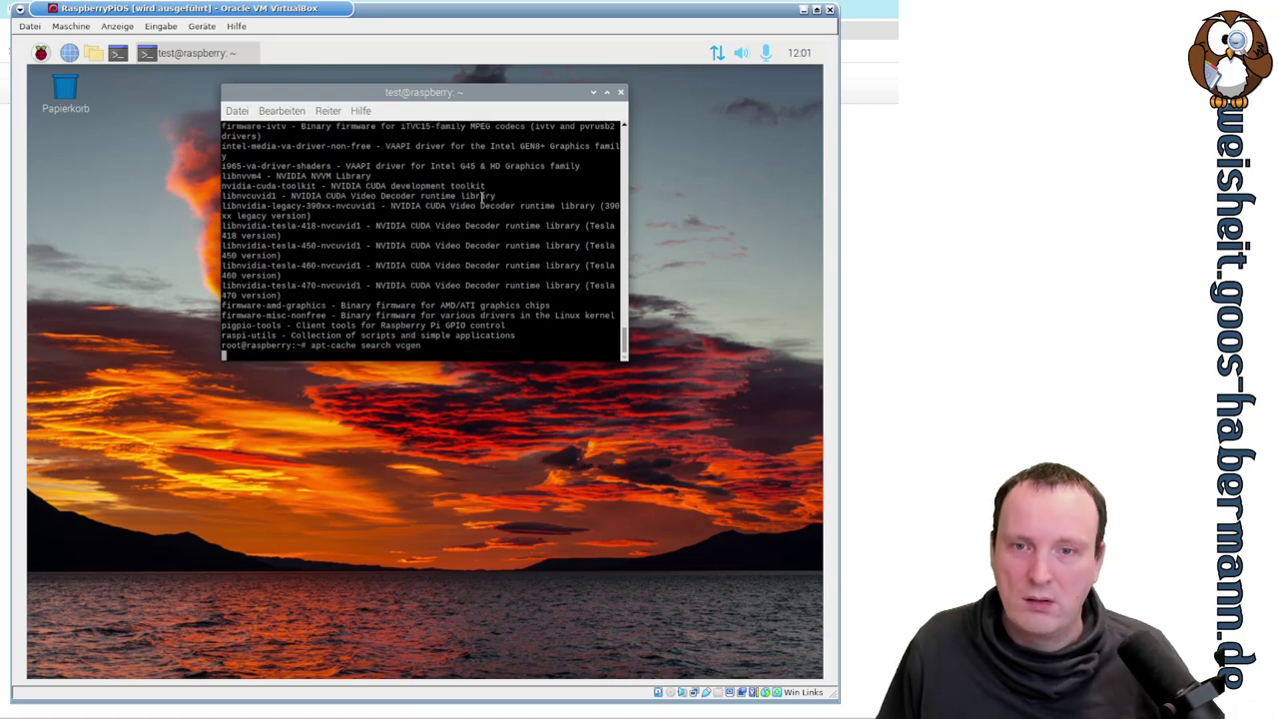
# - Run apt search vcgen and scroll through the results
pyautogui.press('Up')
pyautogui.press('Home')
pyautogui.press('Right')
pyautogui.press('Right')
pyautogui.press('Right')
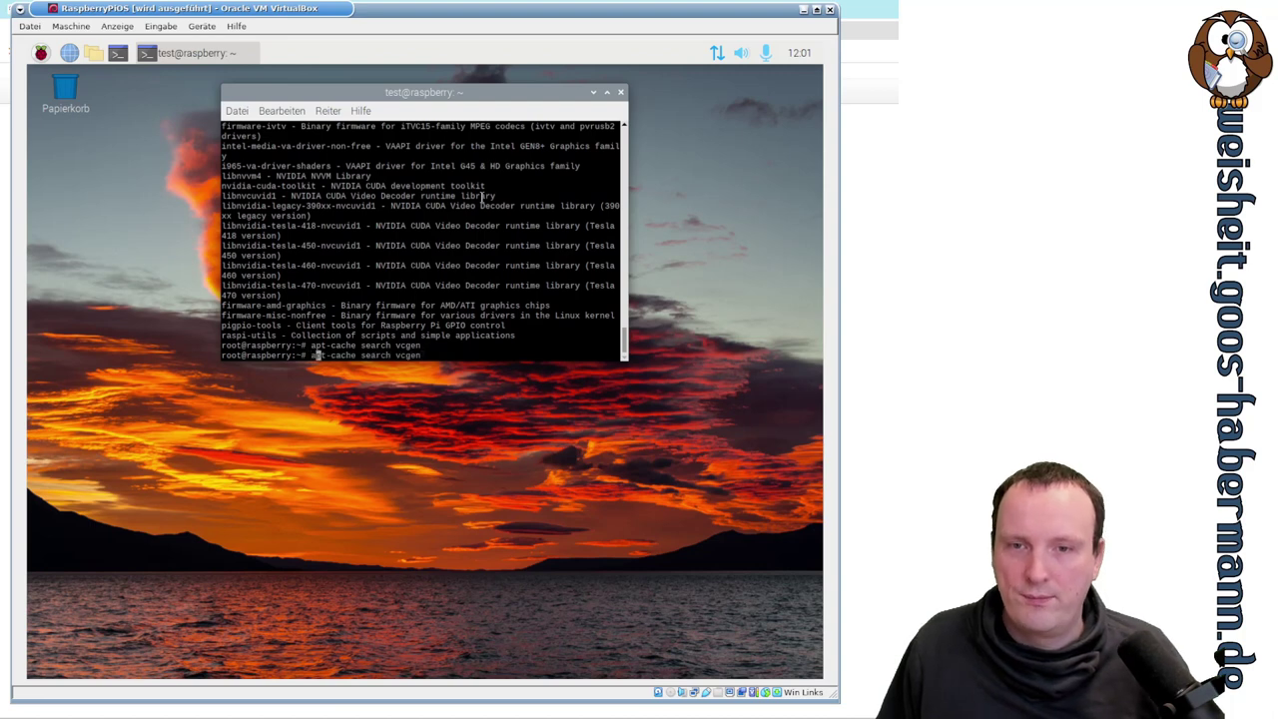
pyautogui.press('Delete')
pyautogui.press('Delete')
pyautogui.press('Delete')
pyautogui.press('Delete')
pyautogui.press('Delete')
pyautogui.press('Delete')
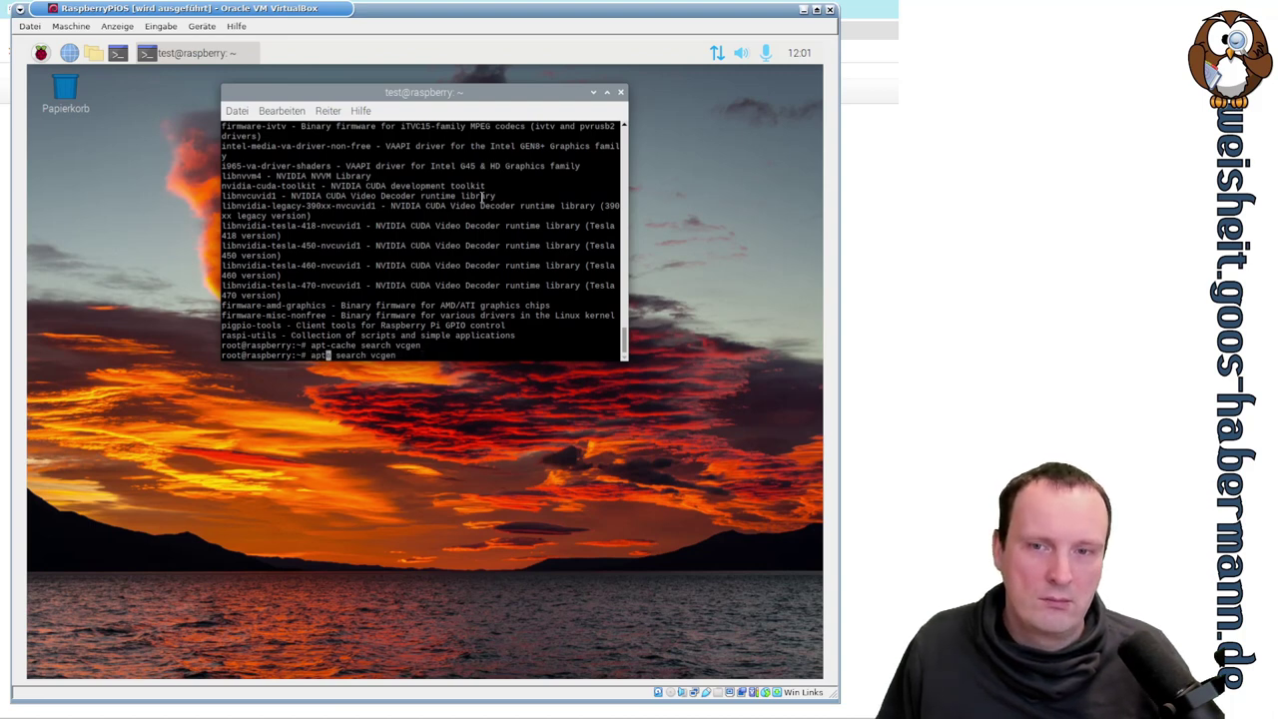
pyautogui.press('Return')
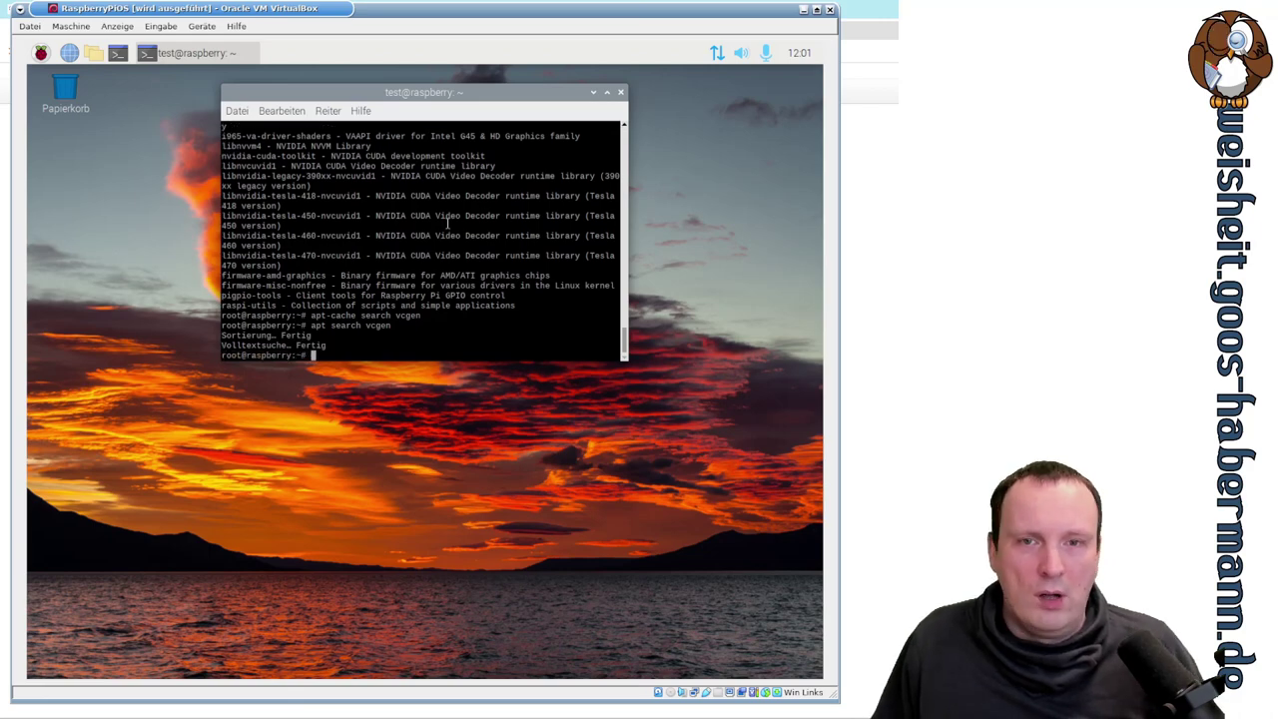
pyautogui.scroll(4, 456, 230)
pyautogui.scroll(5, 456, 230)
pyautogui.scroll(-10, 457, 227)
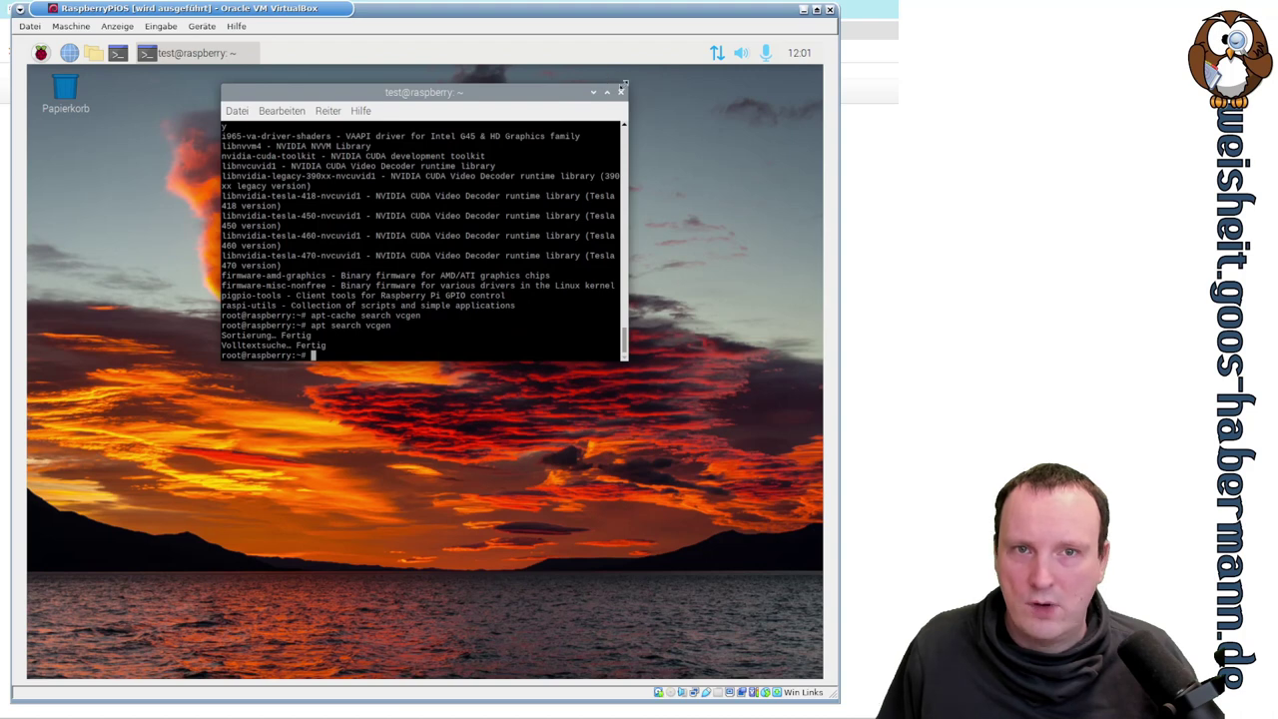
# - Close the terminal, launch the Sense HAT Emulator from Entwicklung, and move its window lower
pyautogui.click(621, 93)
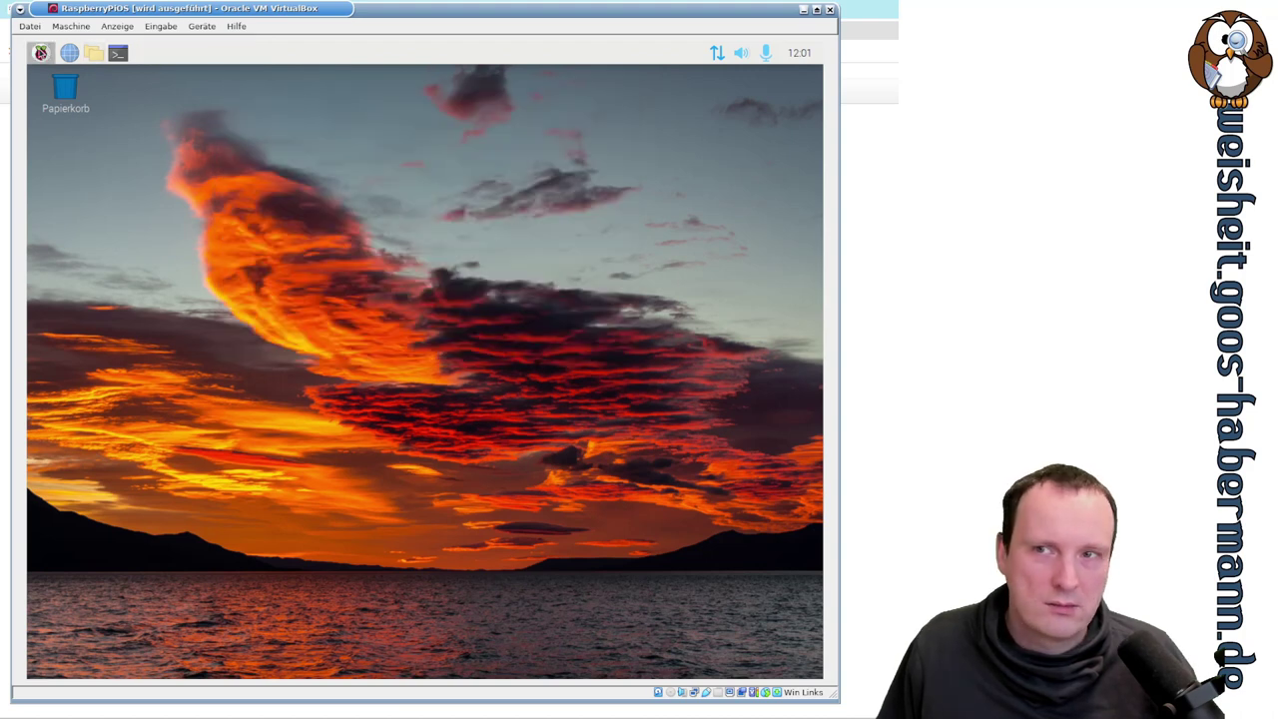
pyautogui.click(40, 52)
pyautogui.moveTo(54, 82)
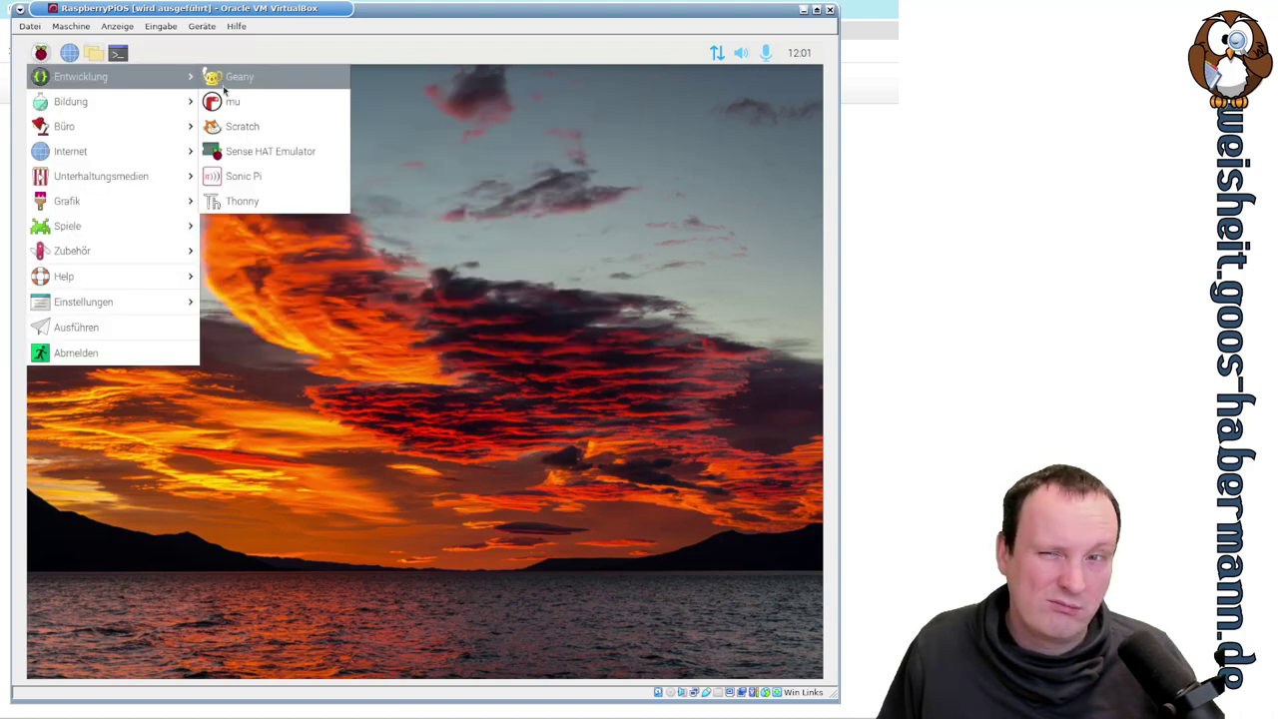
pyautogui.click(258, 150)
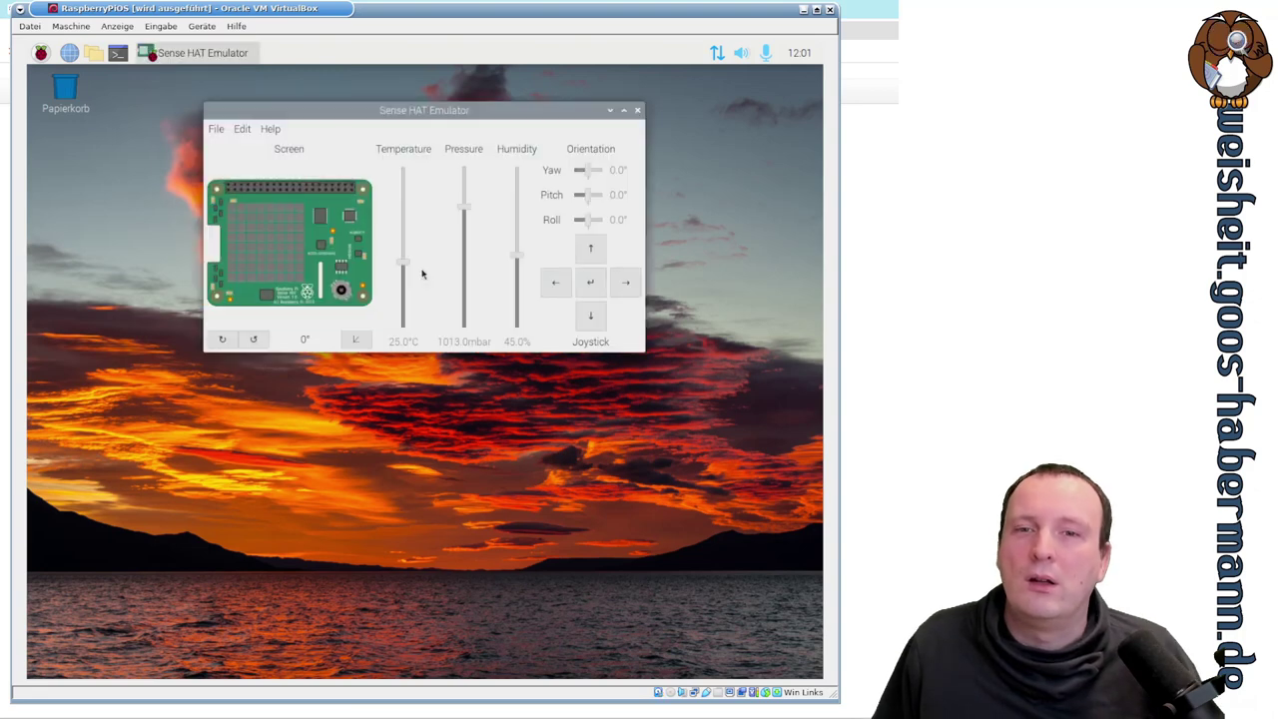
pyautogui.moveTo(372, 108); pyautogui.dragTo(383, 217)
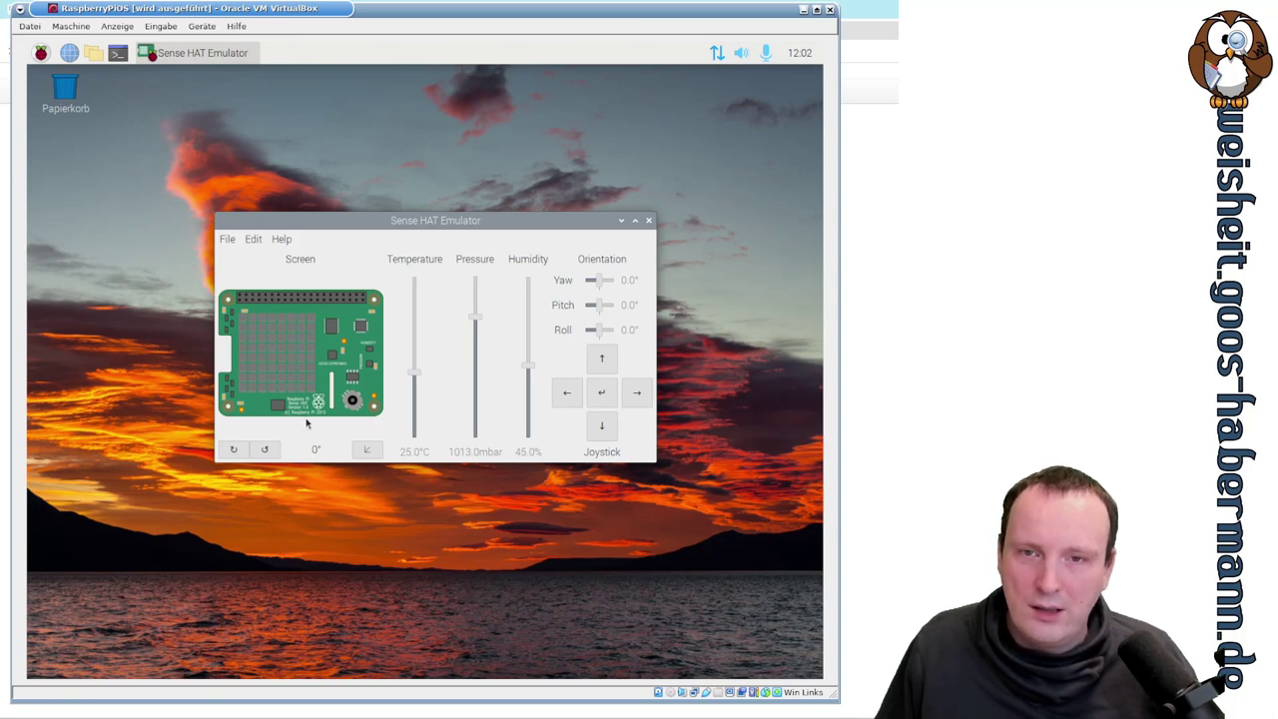
# - Set the emulator sliders to 33.7°C, 936.1 mbar, 55.0% humidity and 5.5° yaw
pyautogui.moveTo(418, 376)
pyautogui.mouseDown()
pyautogui.moveTo(416, 305)
pyautogui.moveTo(420, 377)
pyautogui.moveTo(418, 364)
pyautogui.mouseUp()
pyautogui.moveTo(472, 320); pyautogui.dragTo(475, 329)
pyautogui.scroll(2, 527, 376)
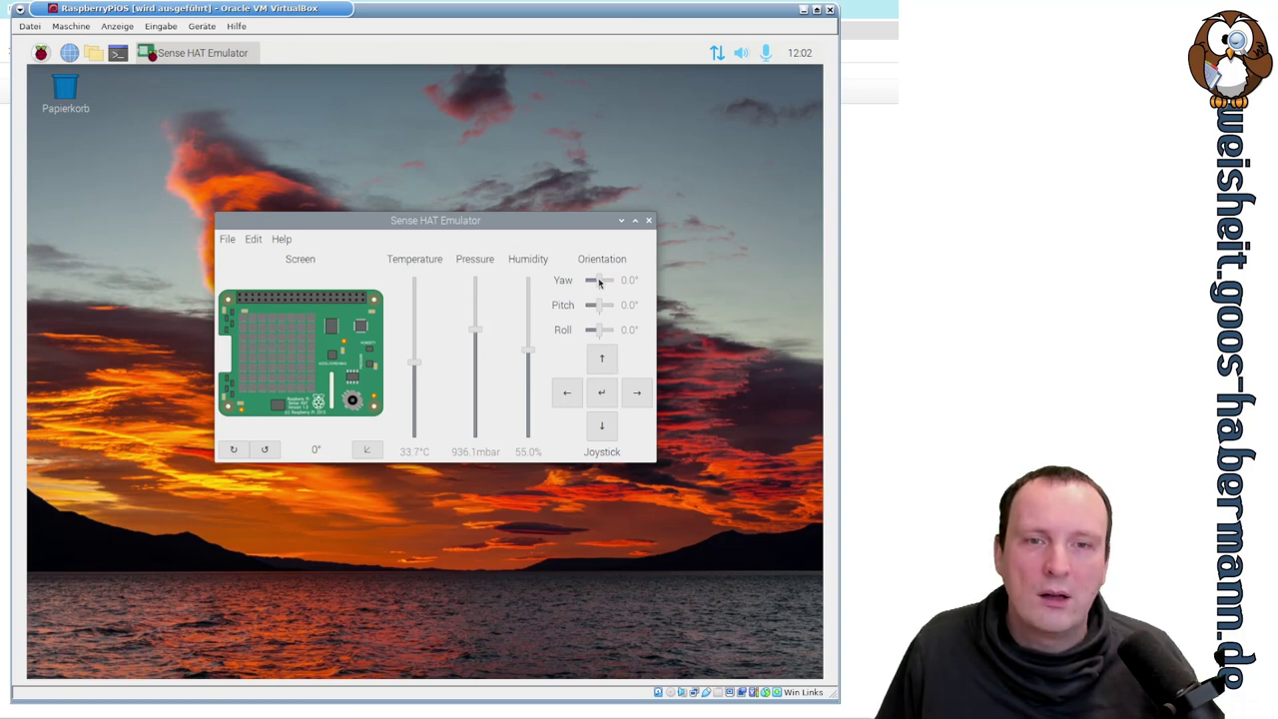
pyautogui.moveTo(603, 283); pyautogui.dragTo(598, 280)
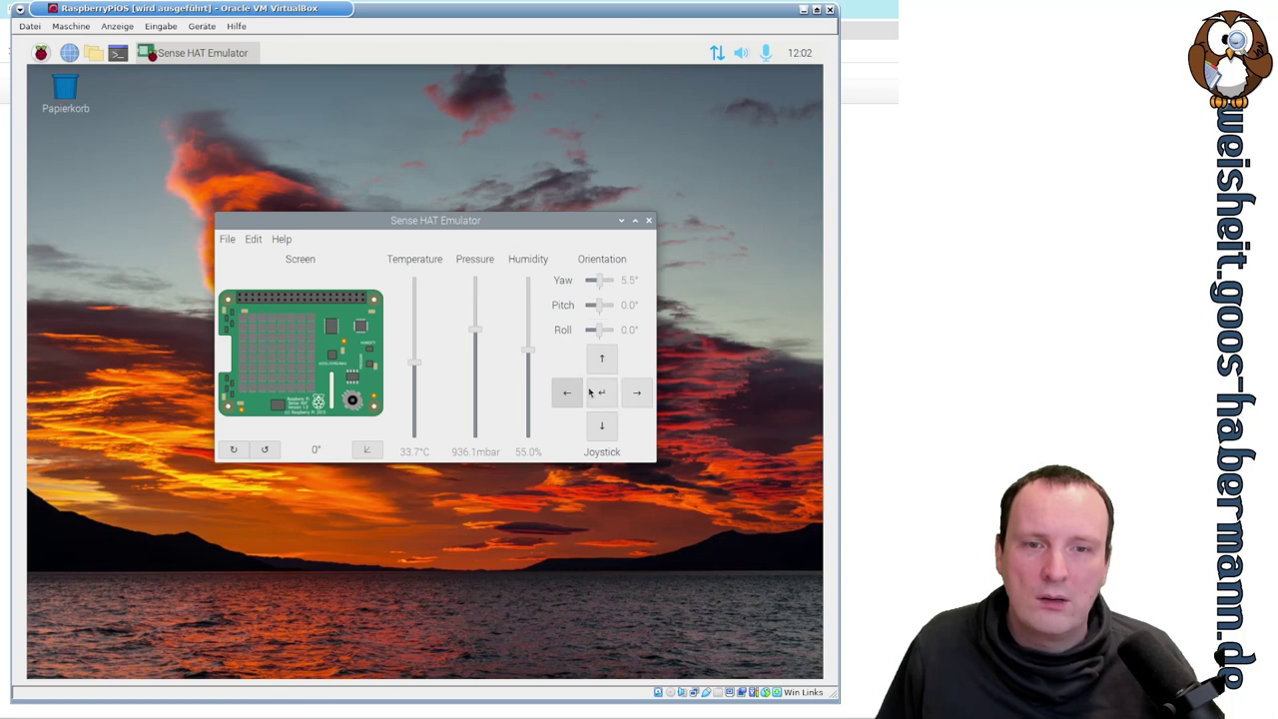
# - Open the Simple humidity.py example from the Sense HAT Emulator's File menu
pyautogui.click(256, 241)
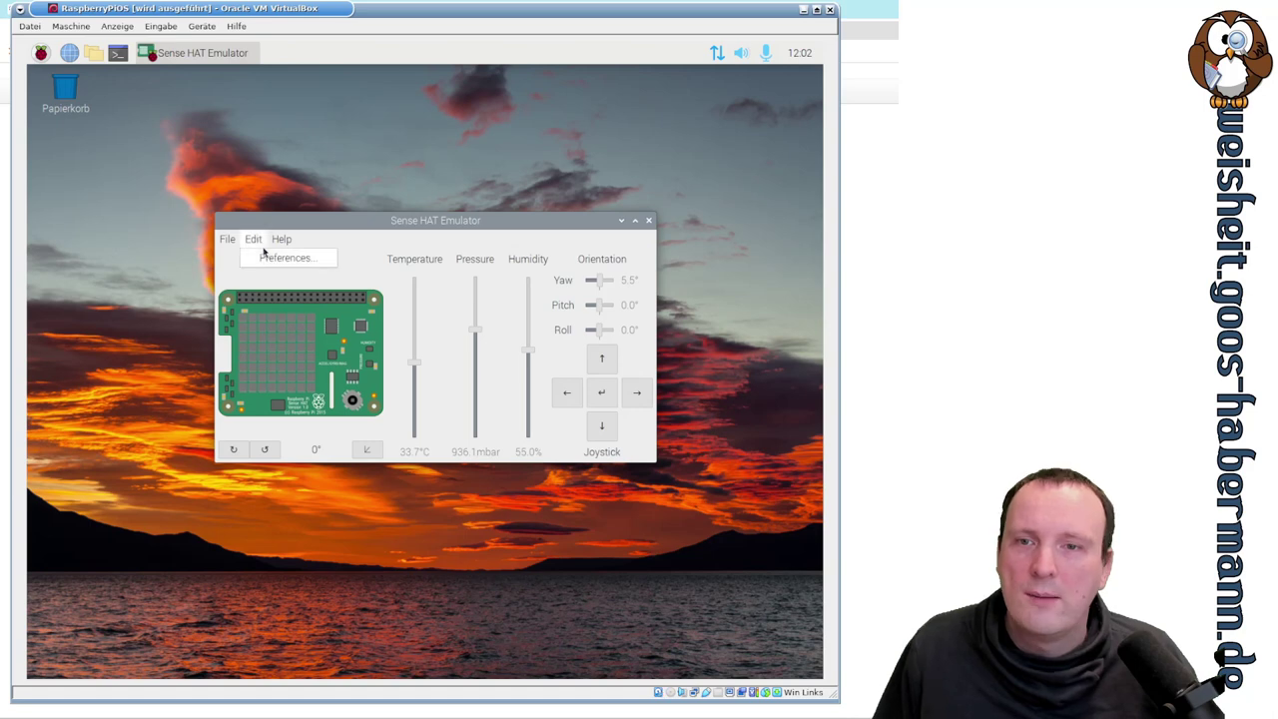
pyautogui.moveTo(228, 243)
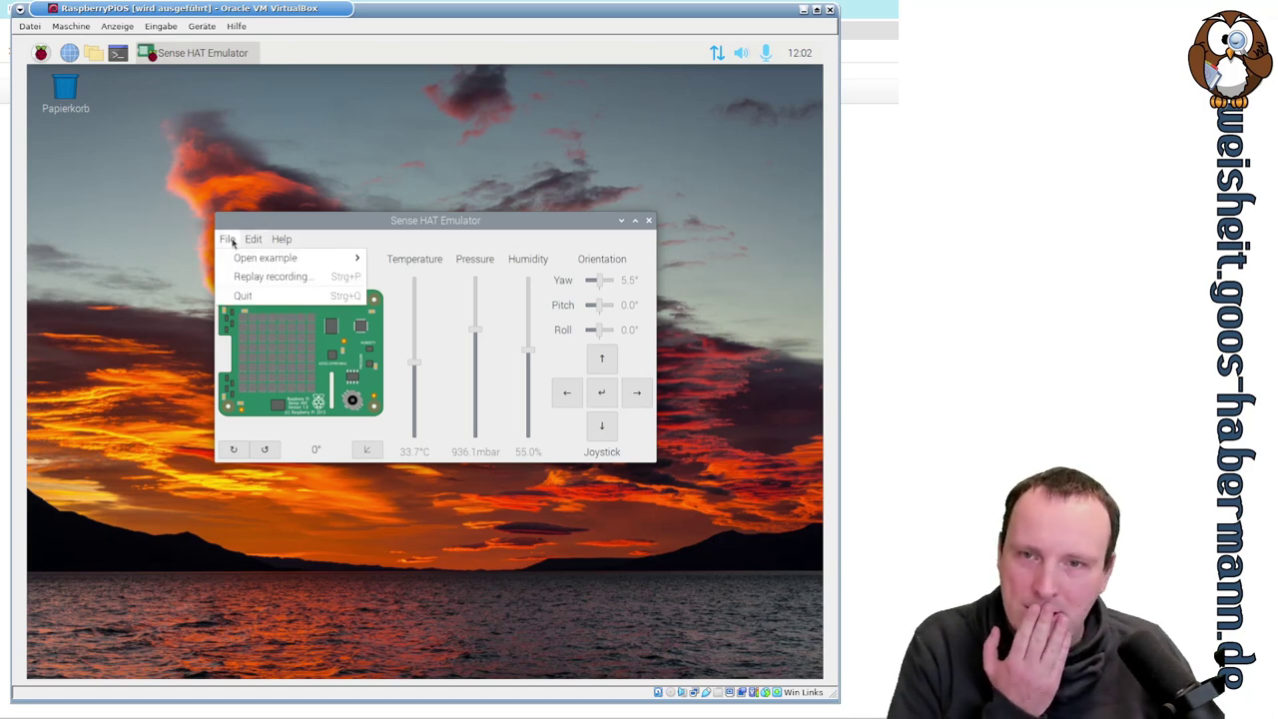
pyautogui.moveTo(262, 258)
pyautogui.moveTo(392, 258)
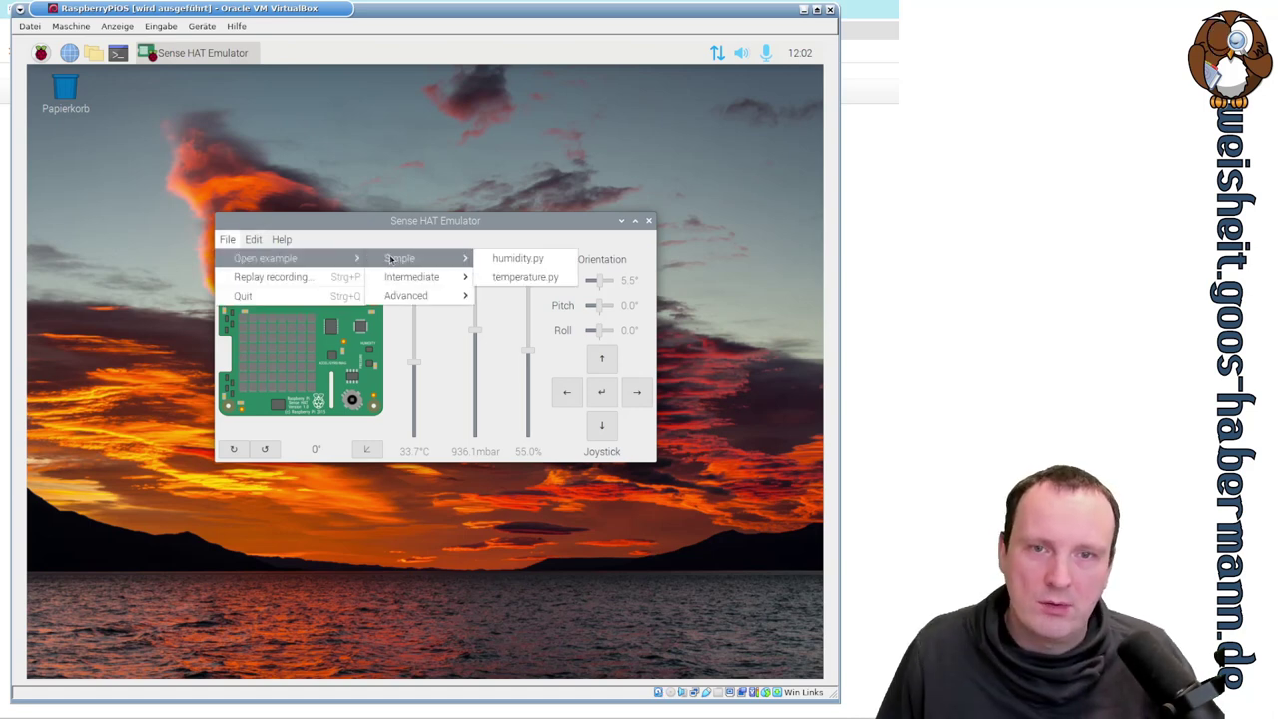
pyautogui.click(490, 259)
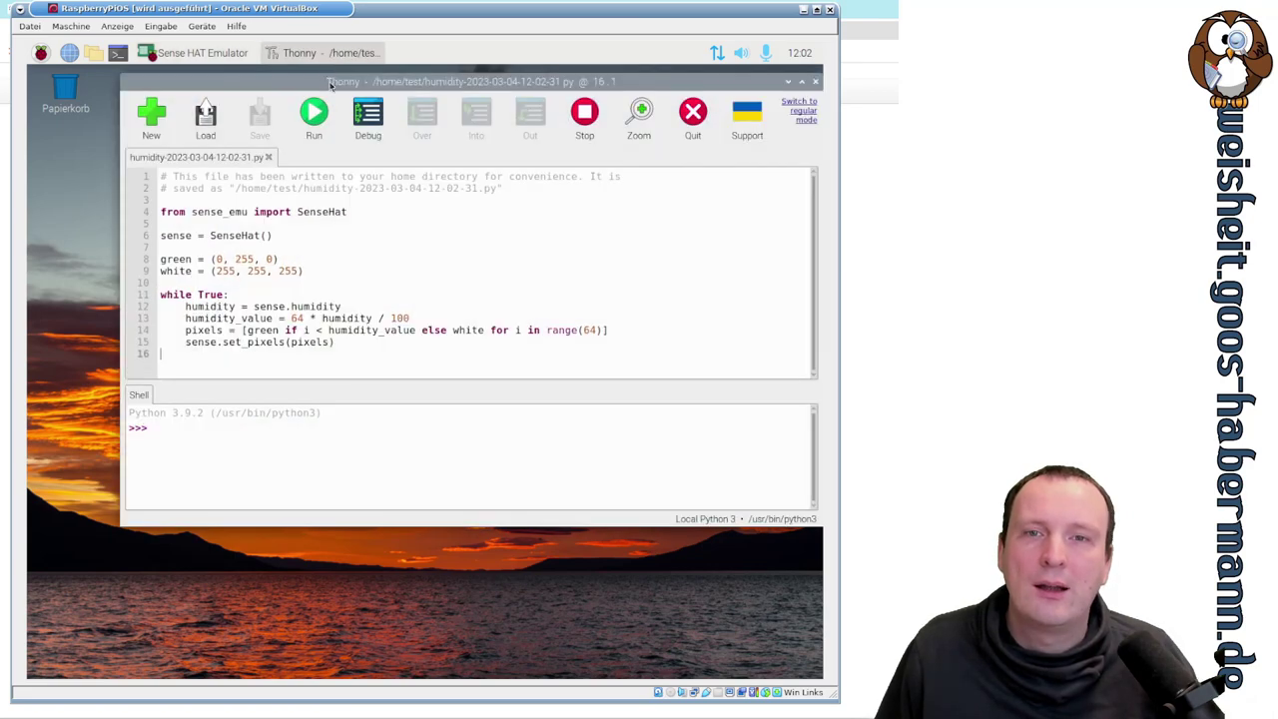
# - Arrange the windows with the Sense HAT Emulator top-left, in front of Thonny
pyautogui.moveTo(330, 87); pyautogui.dragTo(478, 364)
pyautogui.moveTo(433, 220); pyautogui.dragTo(248, 77)
pyautogui.moveTo(642, 359); pyautogui.dragTo(481, 226)
pyautogui.click(240, 81)
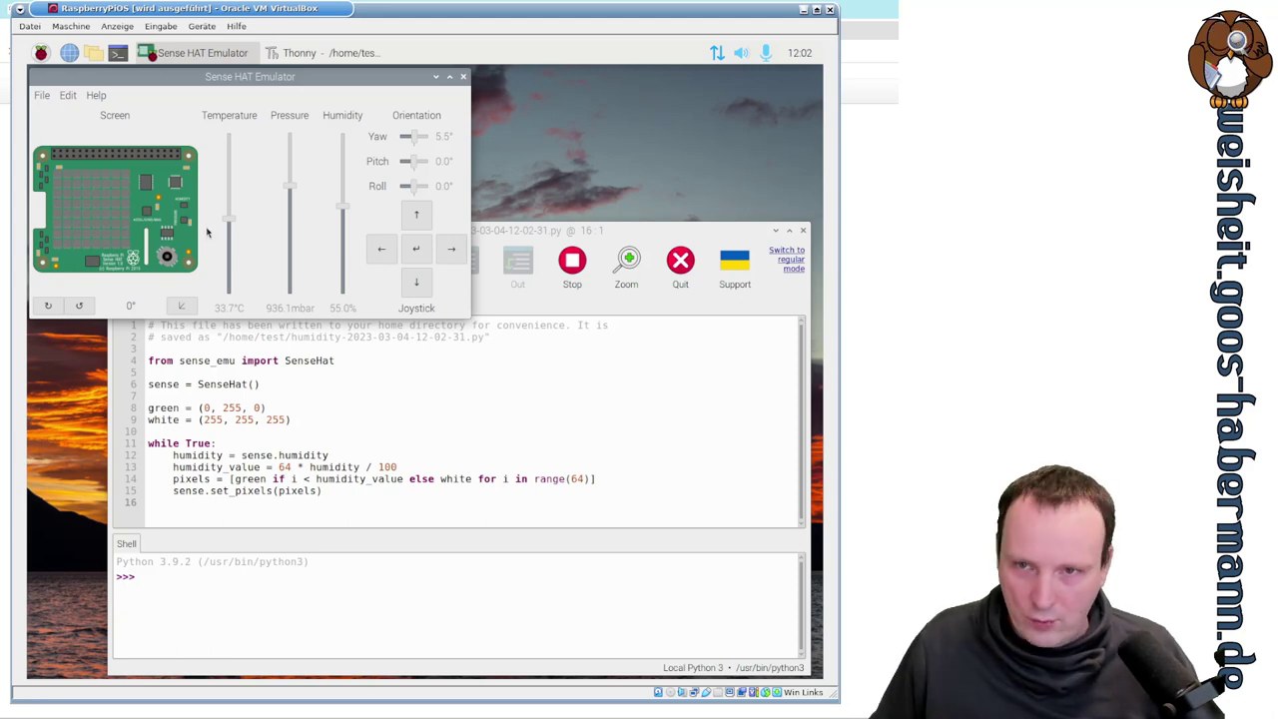
# - Run the humidity script, then drag the Humidity slider near 100% and back down
pyautogui.click(516, 231)
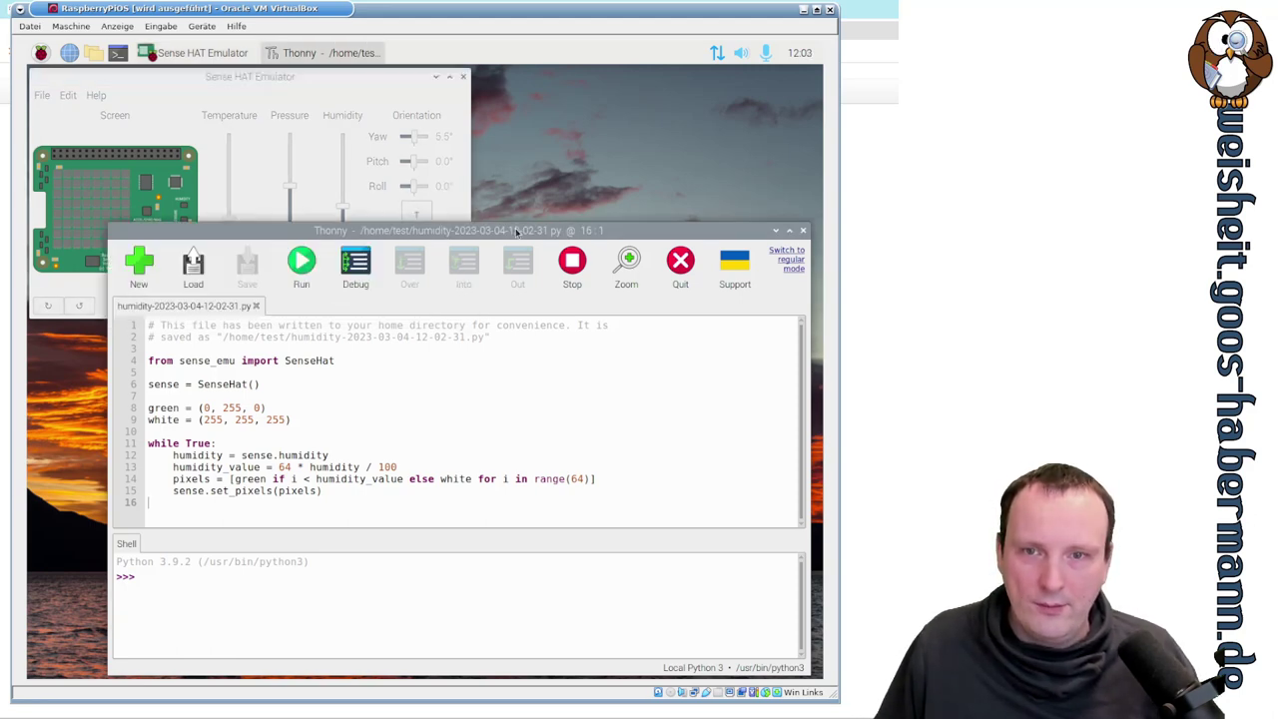
pyautogui.click(302, 264)
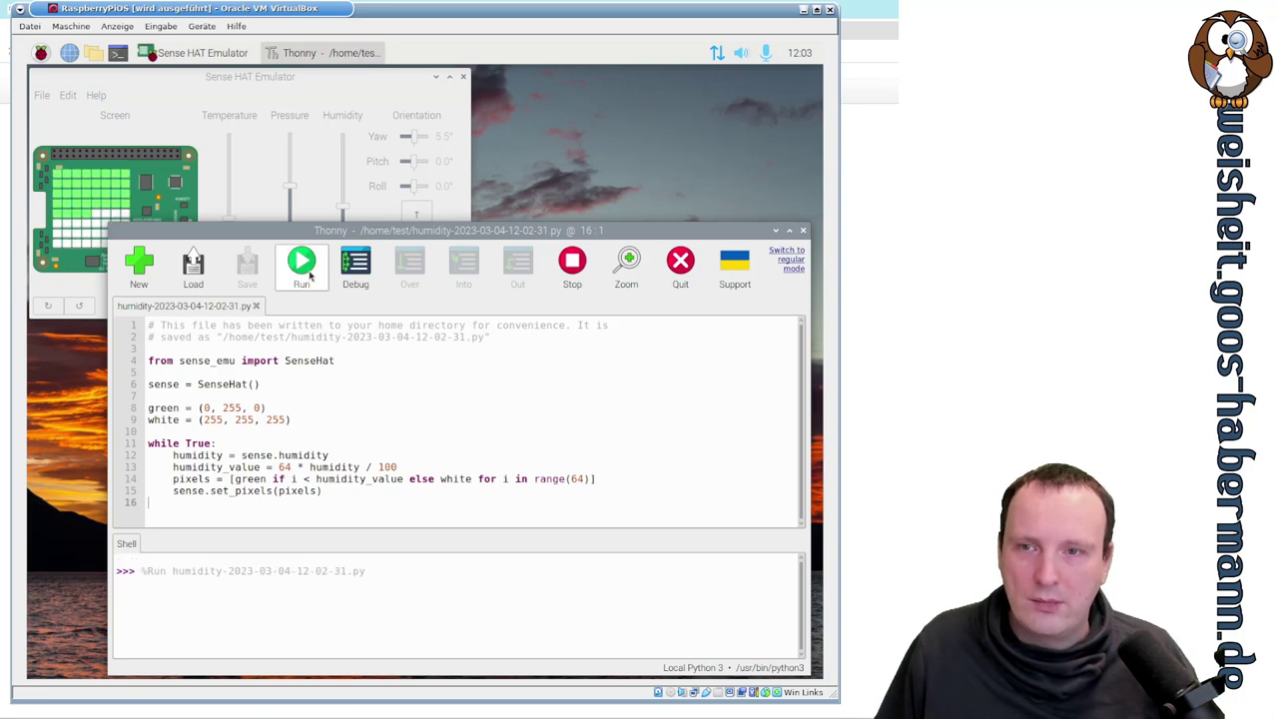
pyautogui.moveTo(257, 234); pyautogui.dragTo(351, 227)
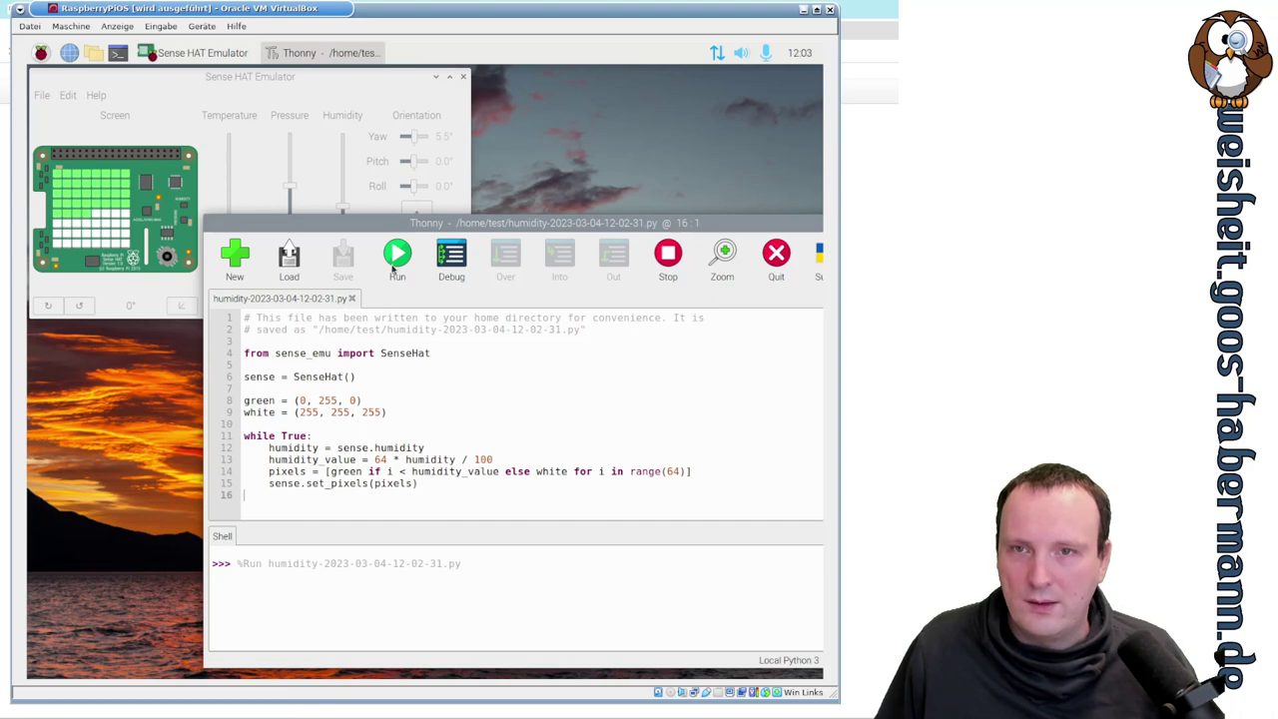
pyautogui.click(326, 84)
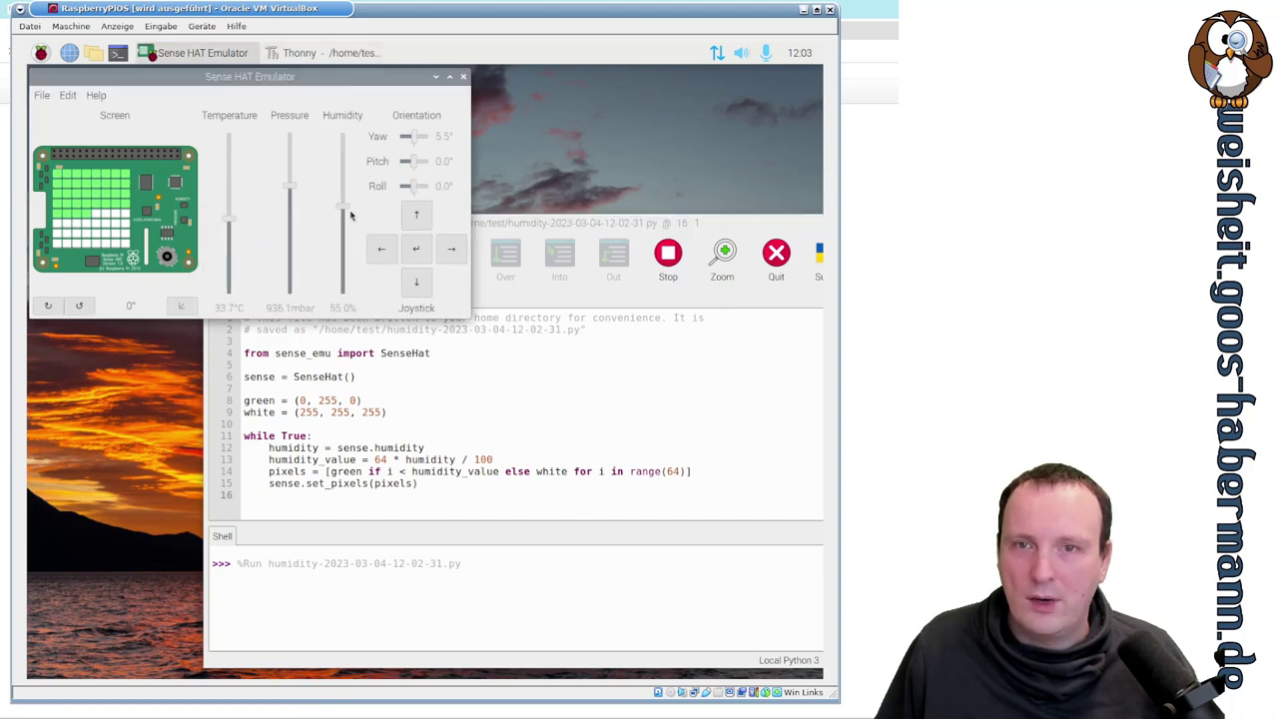
pyautogui.moveTo(345, 210); pyautogui.dragTo(360, 110)
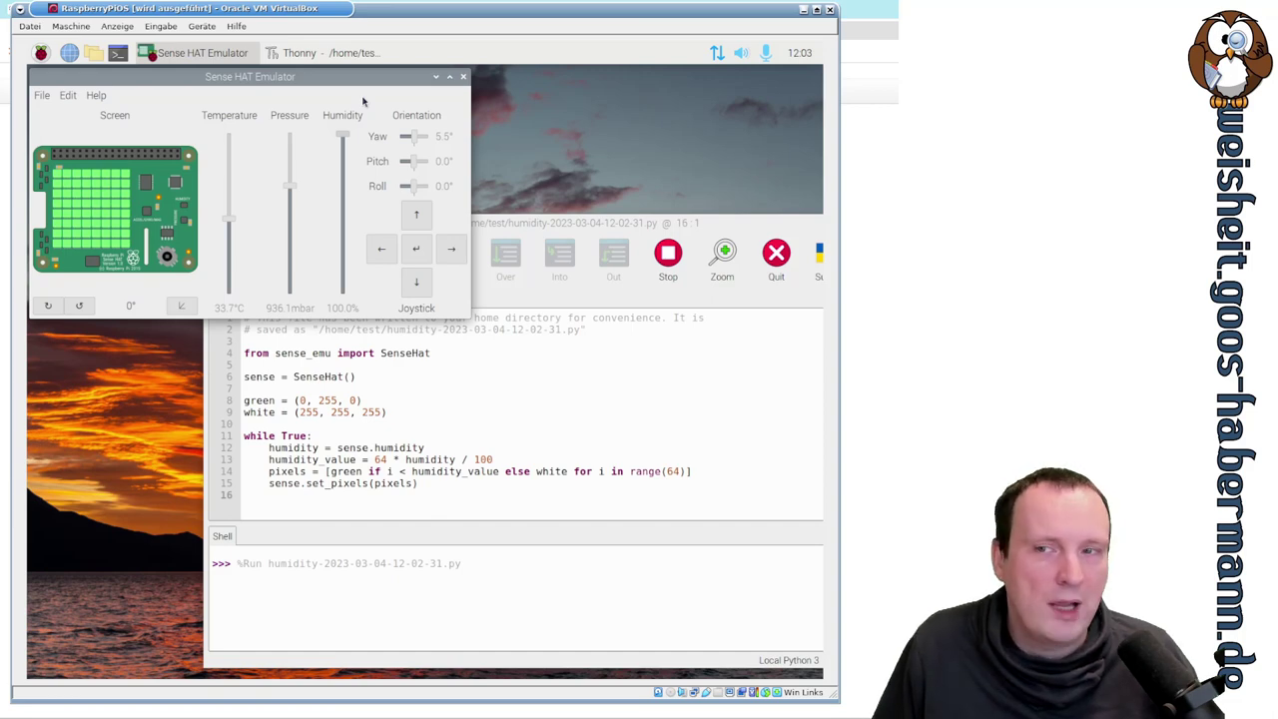
pyautogui.moveTo(356, 148); pyautogui.dragTo(345, 220)
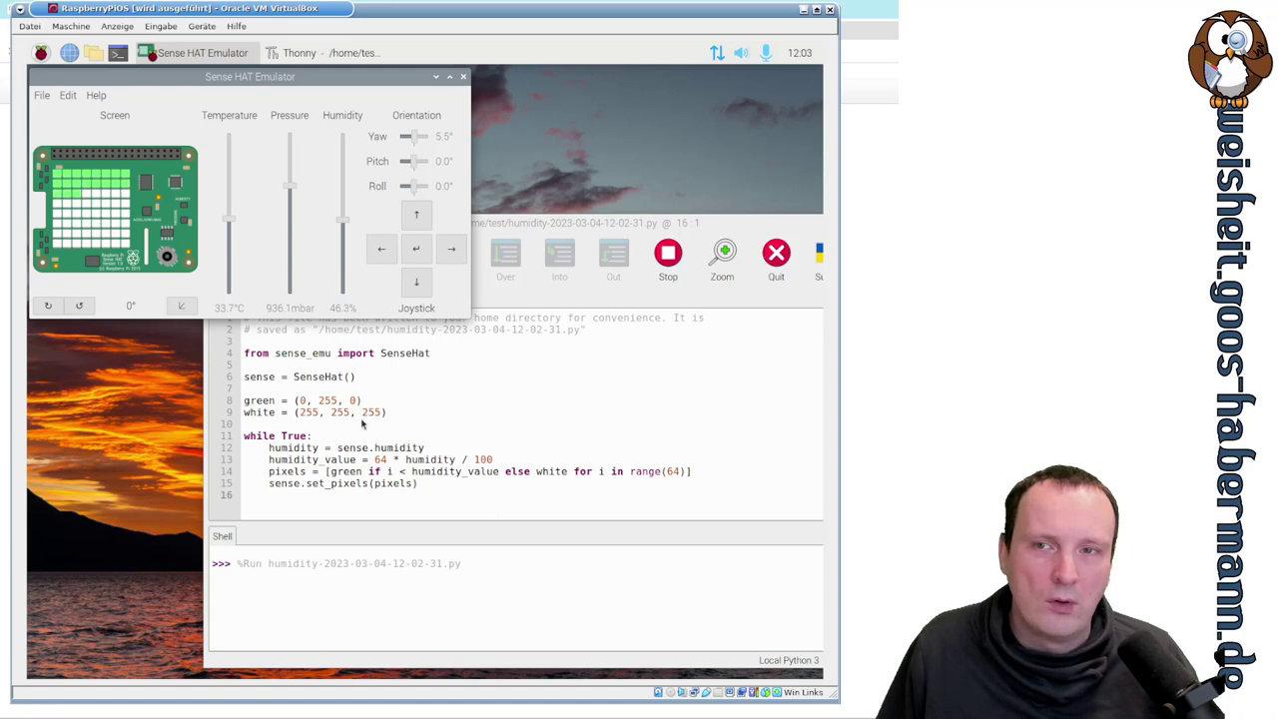
# - Open and cancel the Load dialog, stop the humidity script and close Thonny
pyautogui.click(600, 227)
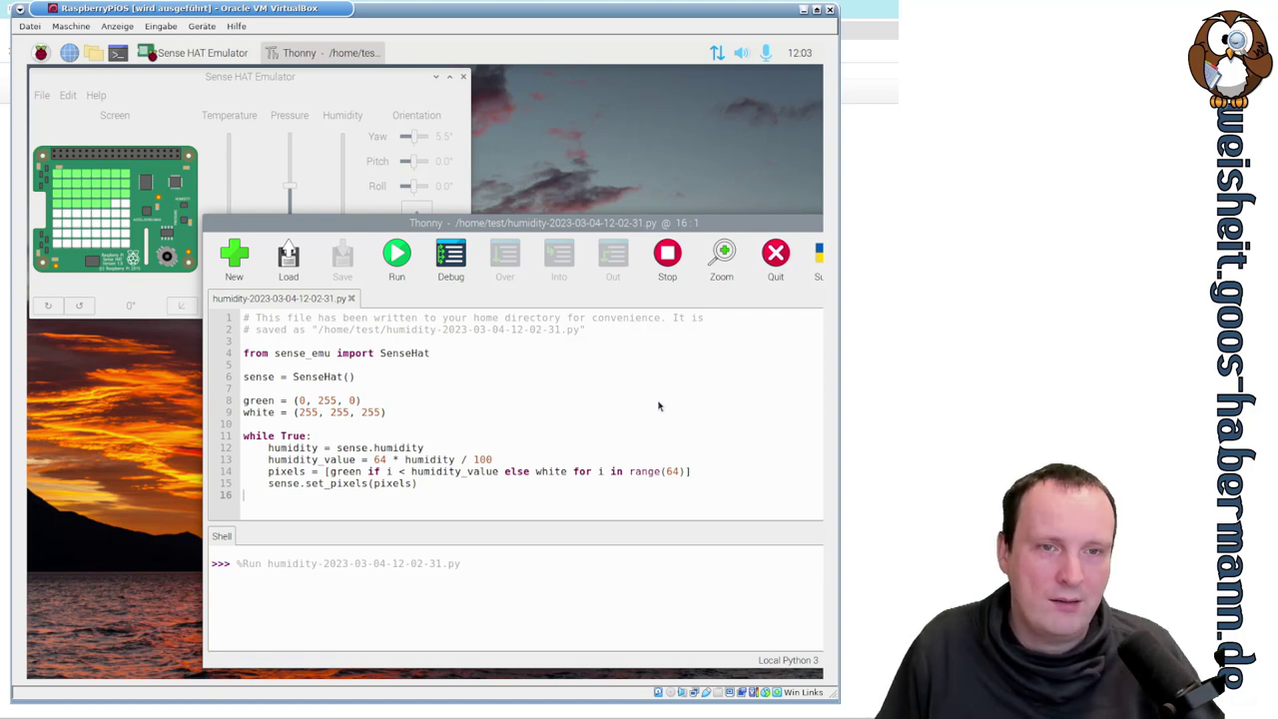
pyautogui.moveTo(405, 220); pyautogui.dragTo(284, 189)
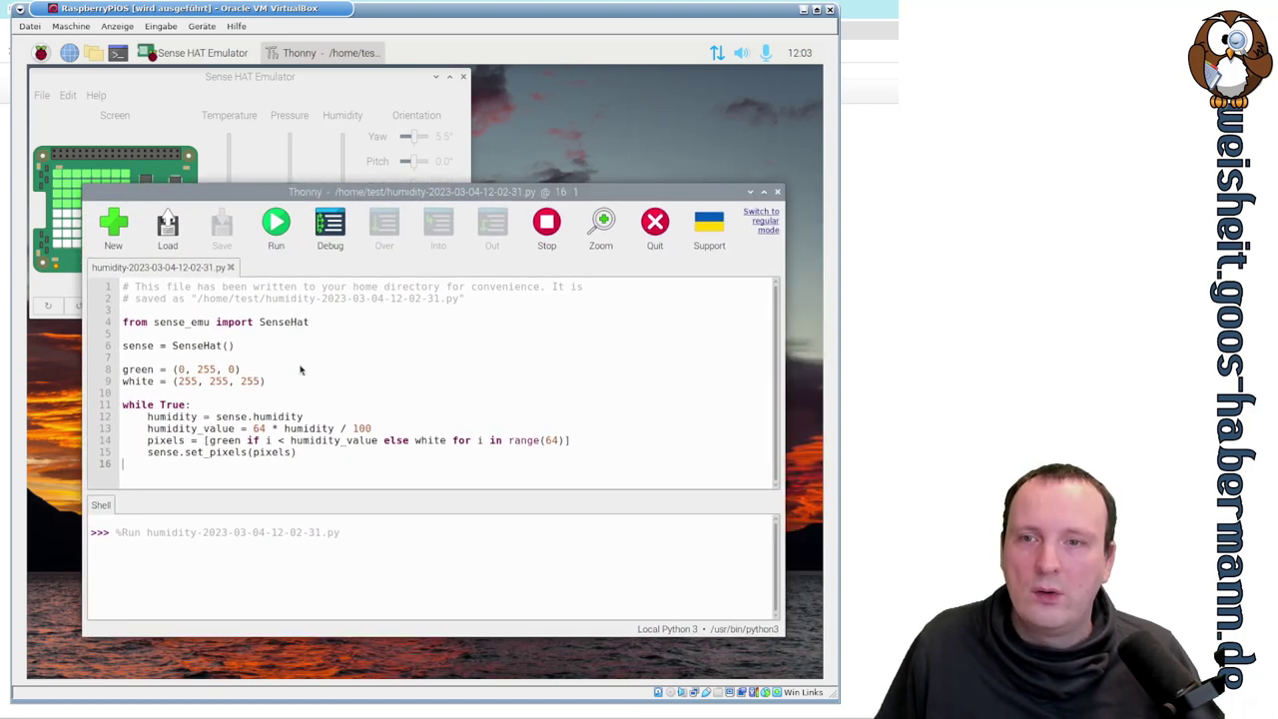
pyautogui.click(168, 227)
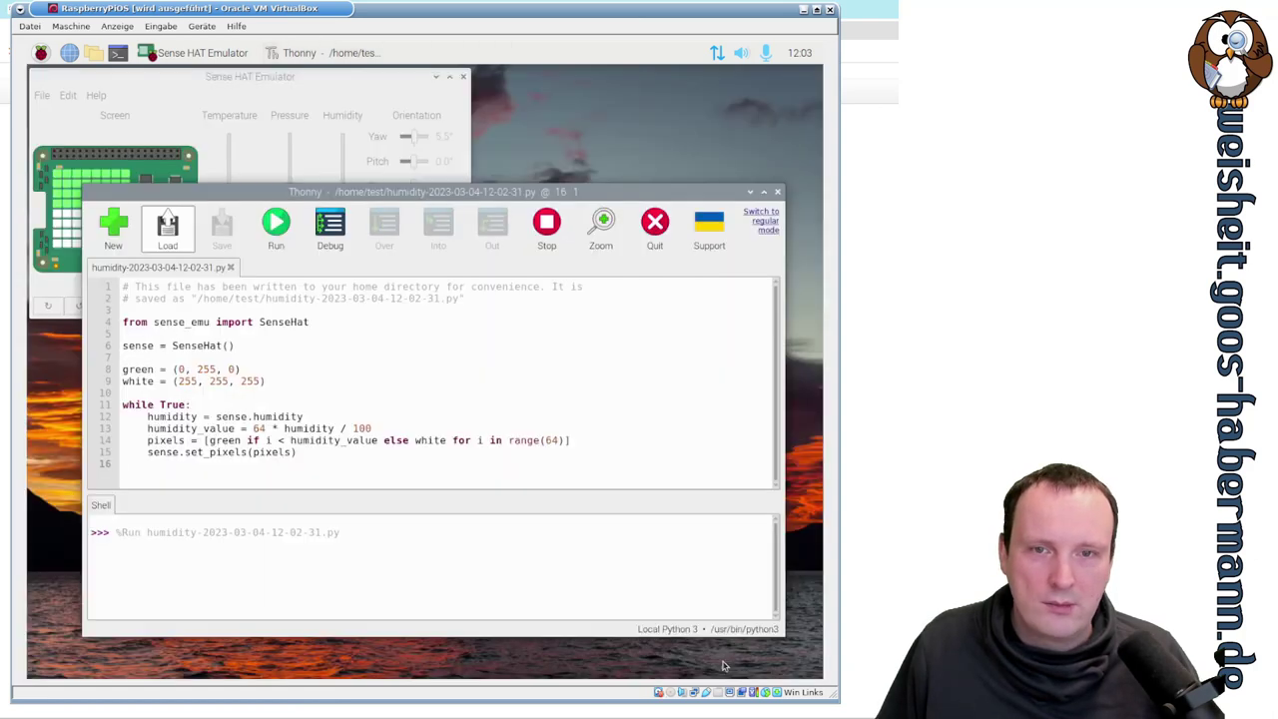
pyautogui.click(703, 662)
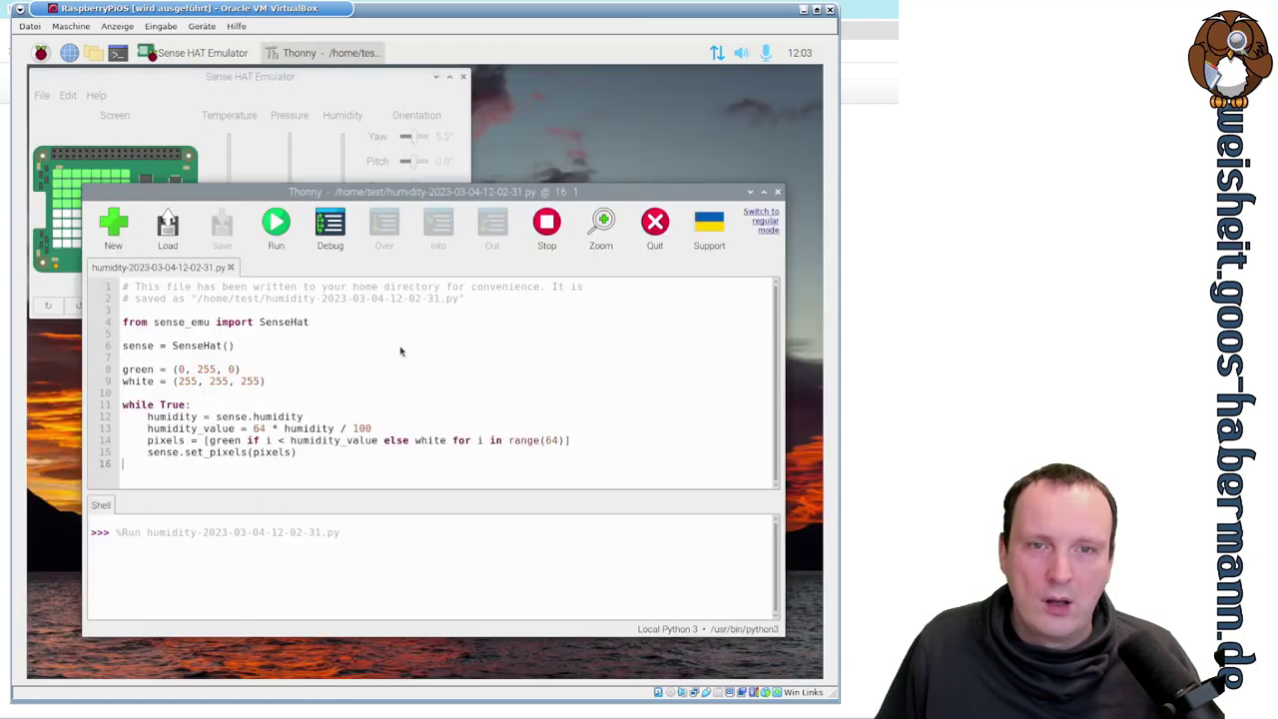
pyautogui.click(557, 229)
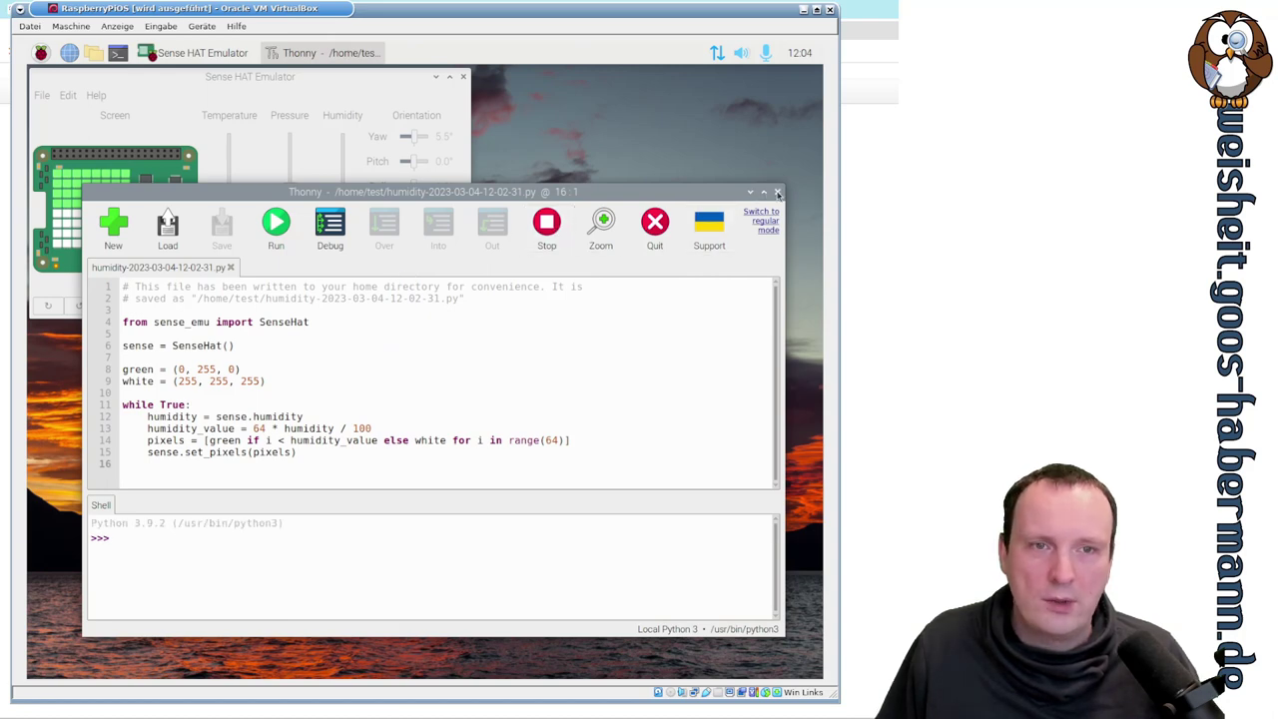
pyautogui.click(777, 194)
pyautogui.click(42, 96)
# - Open the Intermediate rainbow.py example and move Thonny aside to reveal the LED matrix
pyautogui.moveTo(80, 114)
pyautogui.moveTo(266, 117)
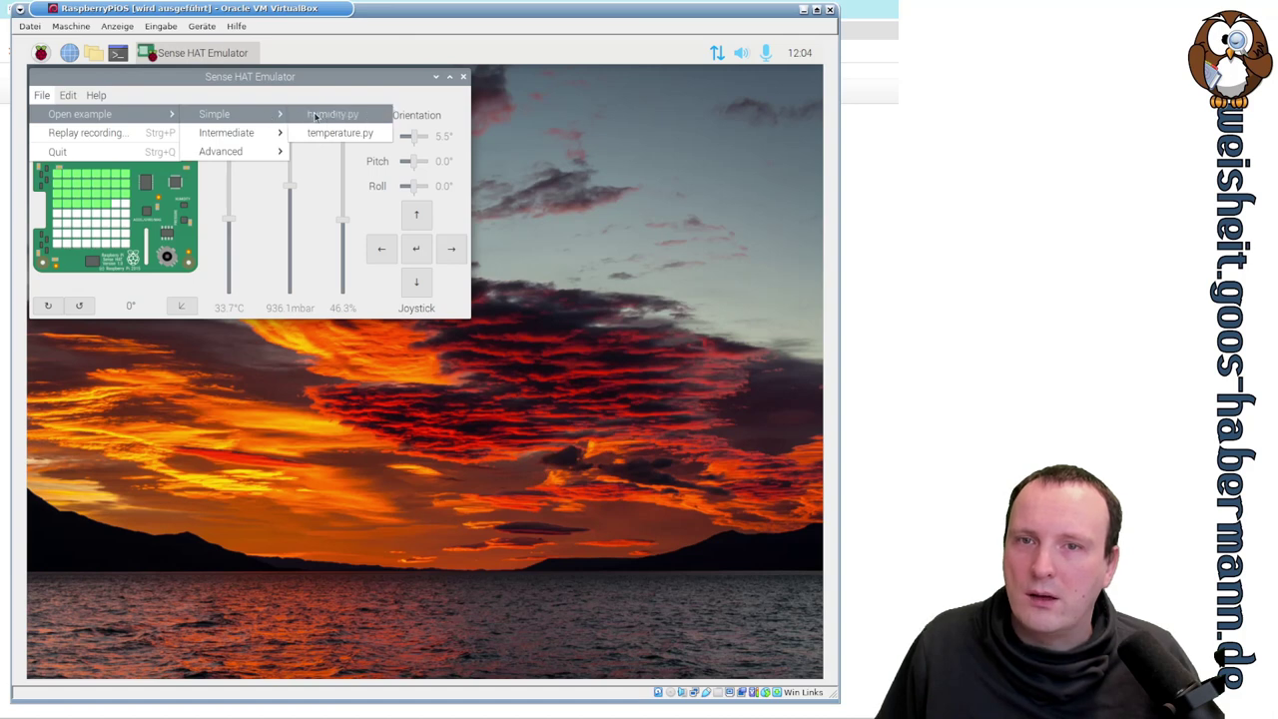
pyautogui.moveTo(256, 141)
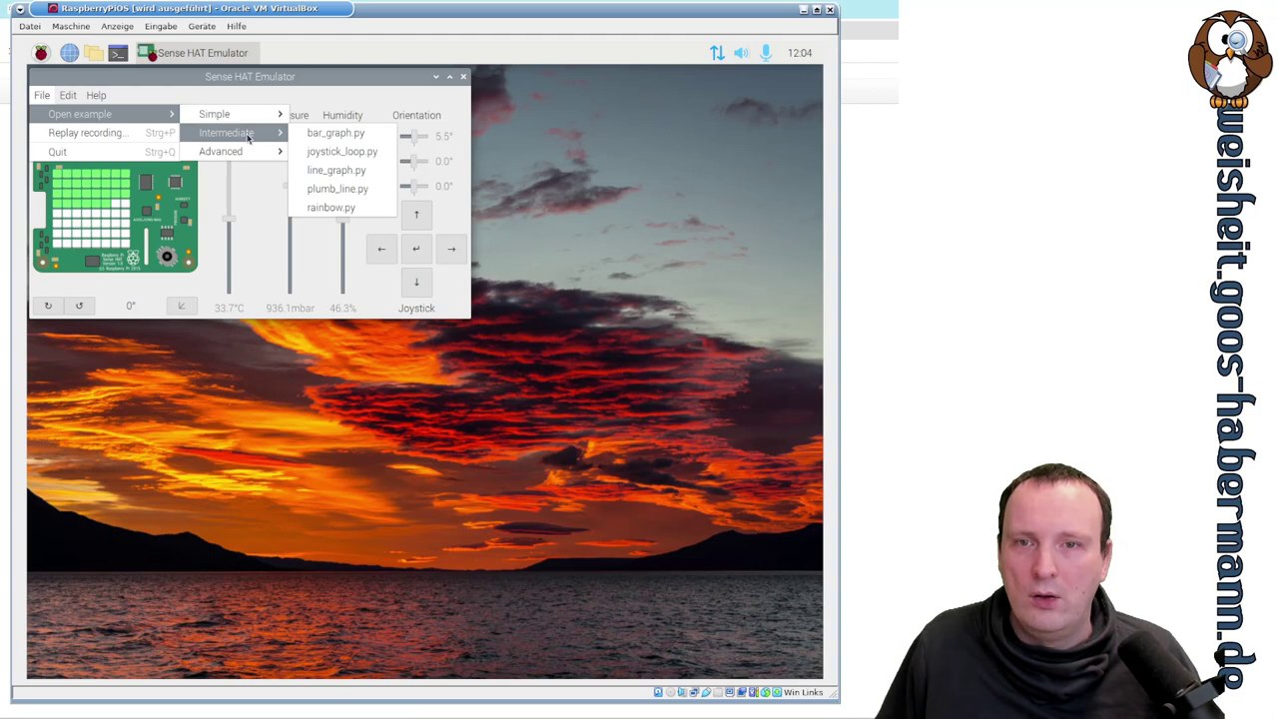
pyautogui.click(330, 207)
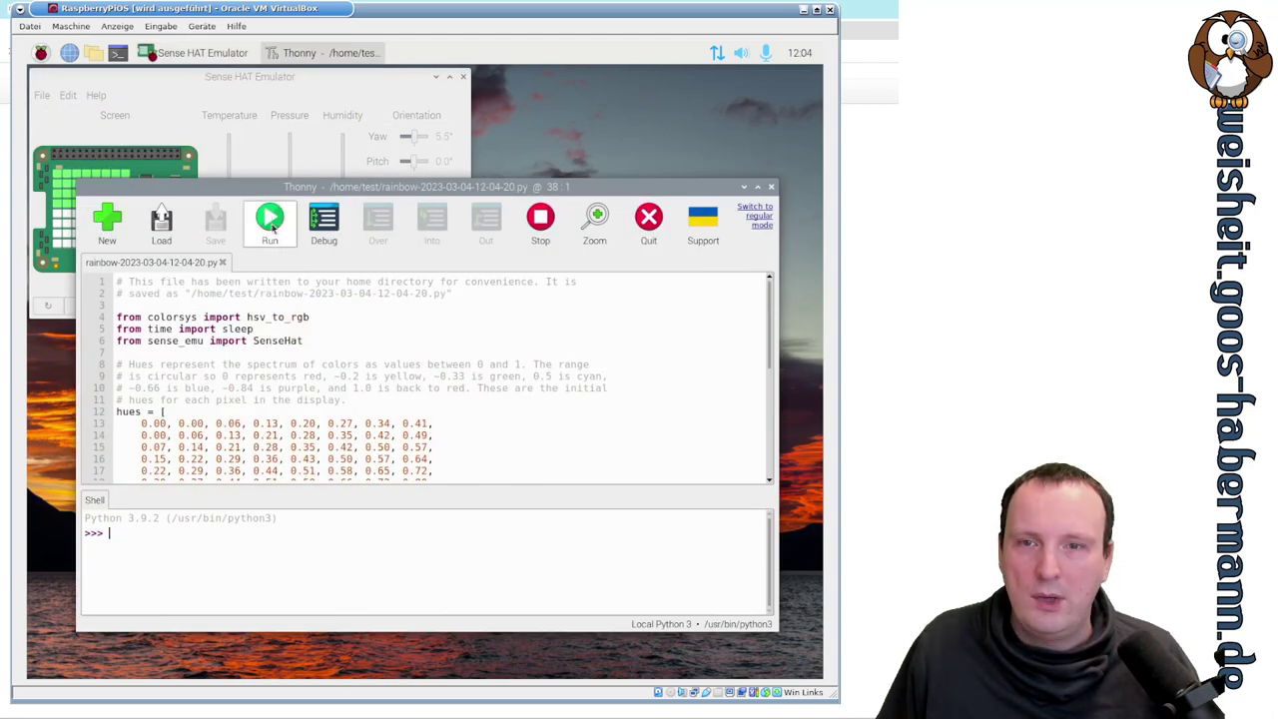
pyautogui.moveTo(263, 186); pyautogui.dragTo(481, 255)
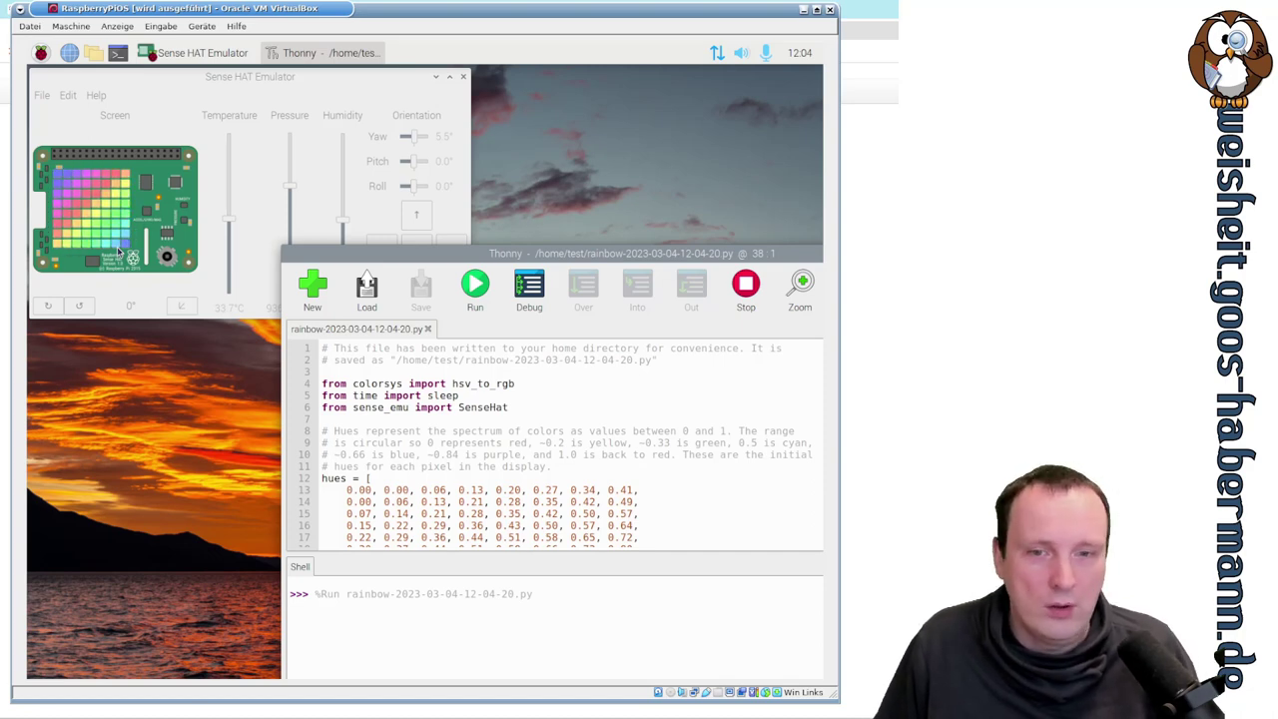
# - Scroll through the rainbow code, then stop the script and close Thonny
pyautogui.scroll(-2, 699, 474)
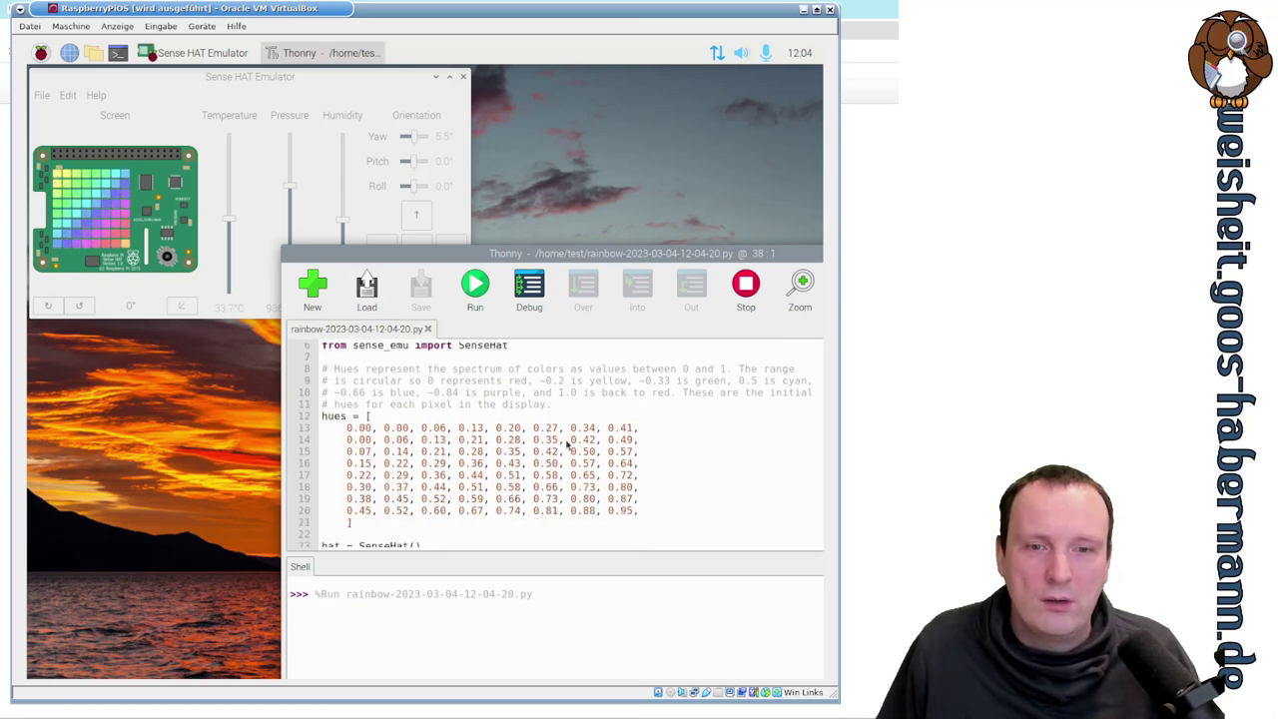
pyautogui.scroll(-5, 666, 444)
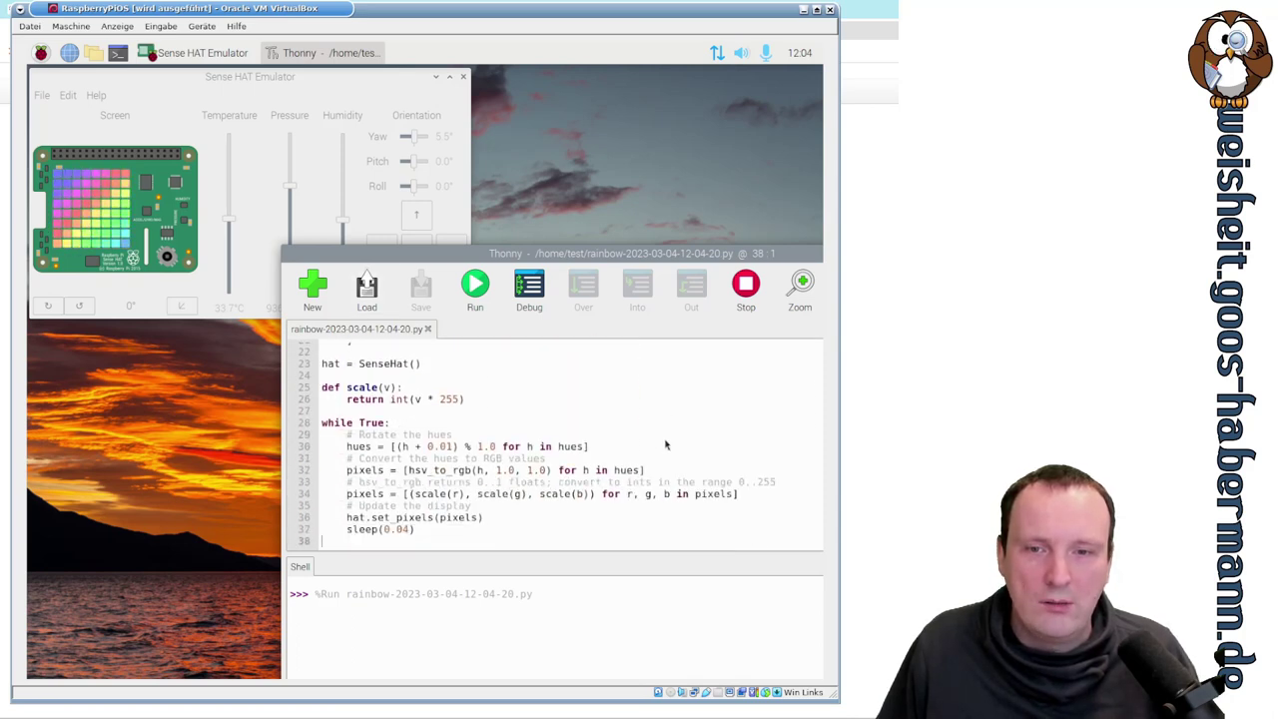
pyautogui.scroll(3, 666, 445)
pyautogui.scroll(-3, 701, 408)
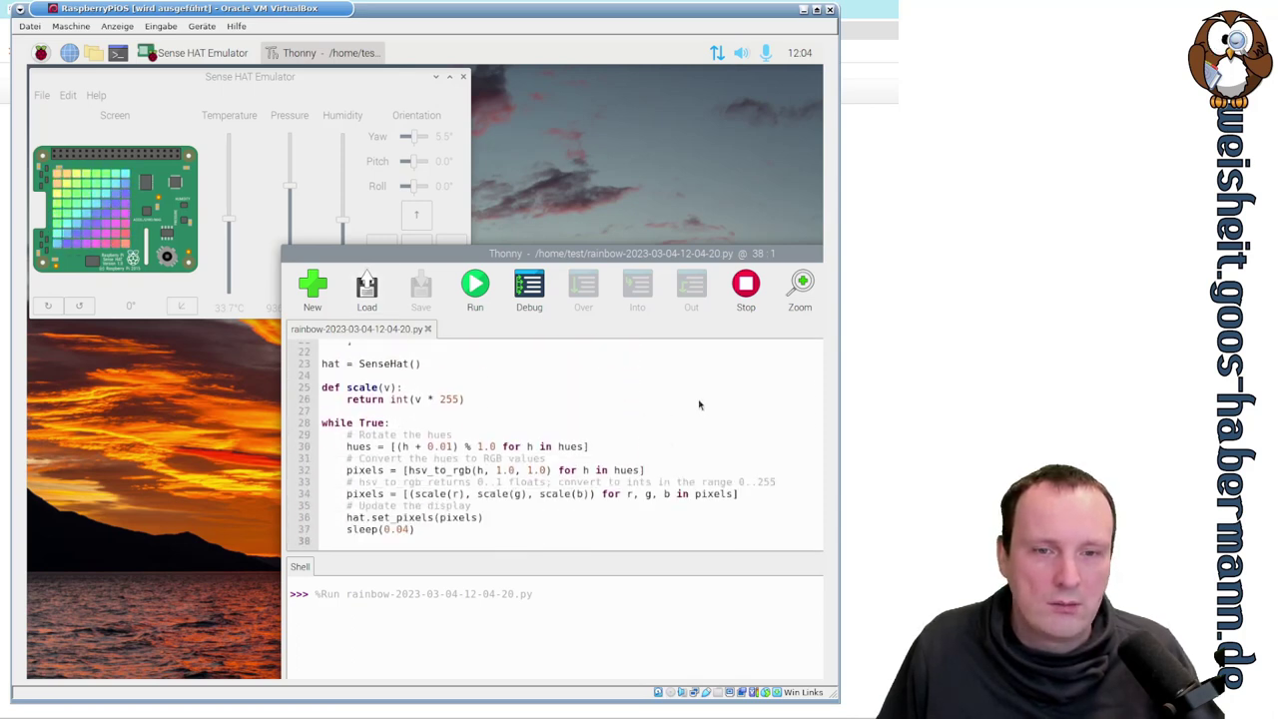
pyautogui.scroll(5, 699, 404)
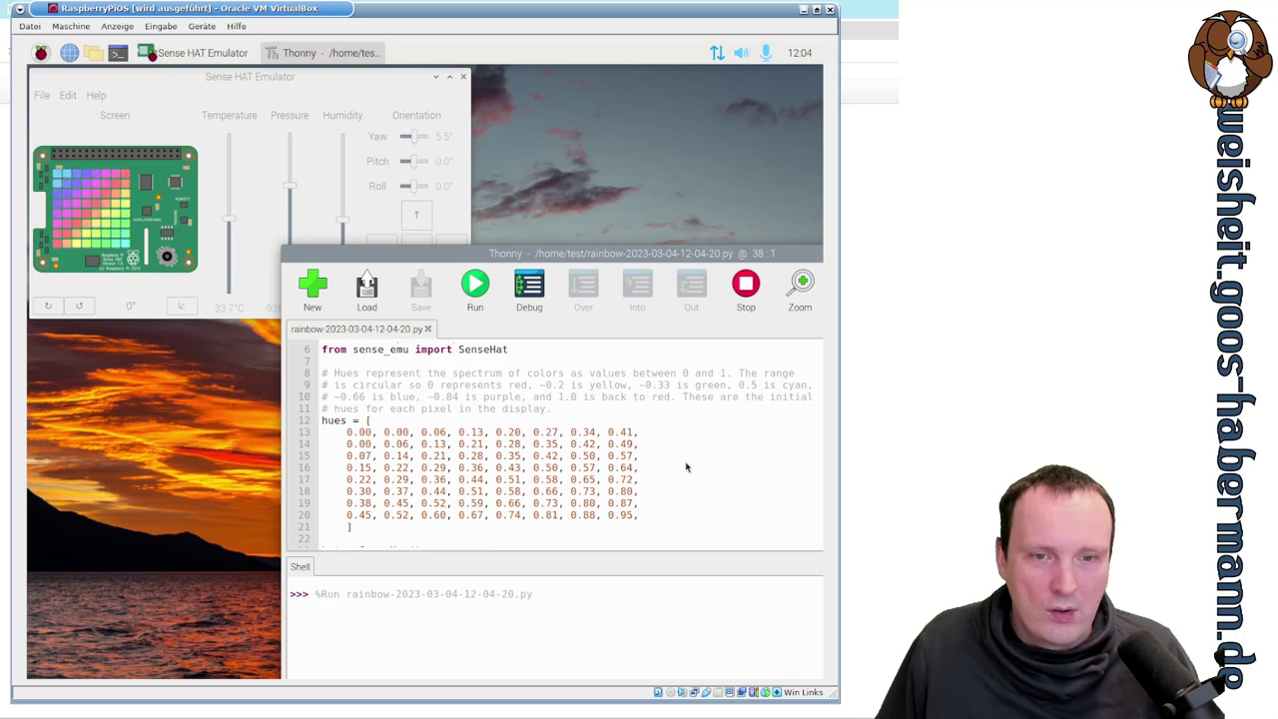
pyautogui.scroll(-5, 686, 467)
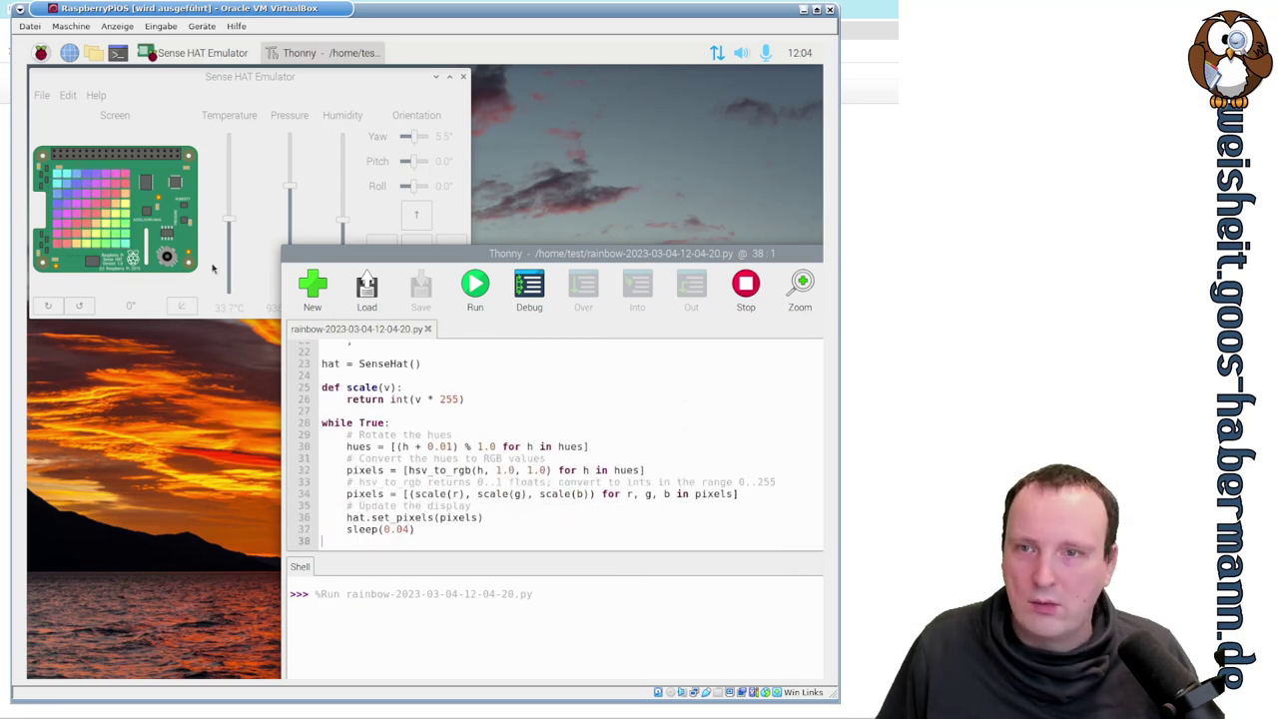
pyautogui.click(747, 288)
pyautogui.click(799, 286)
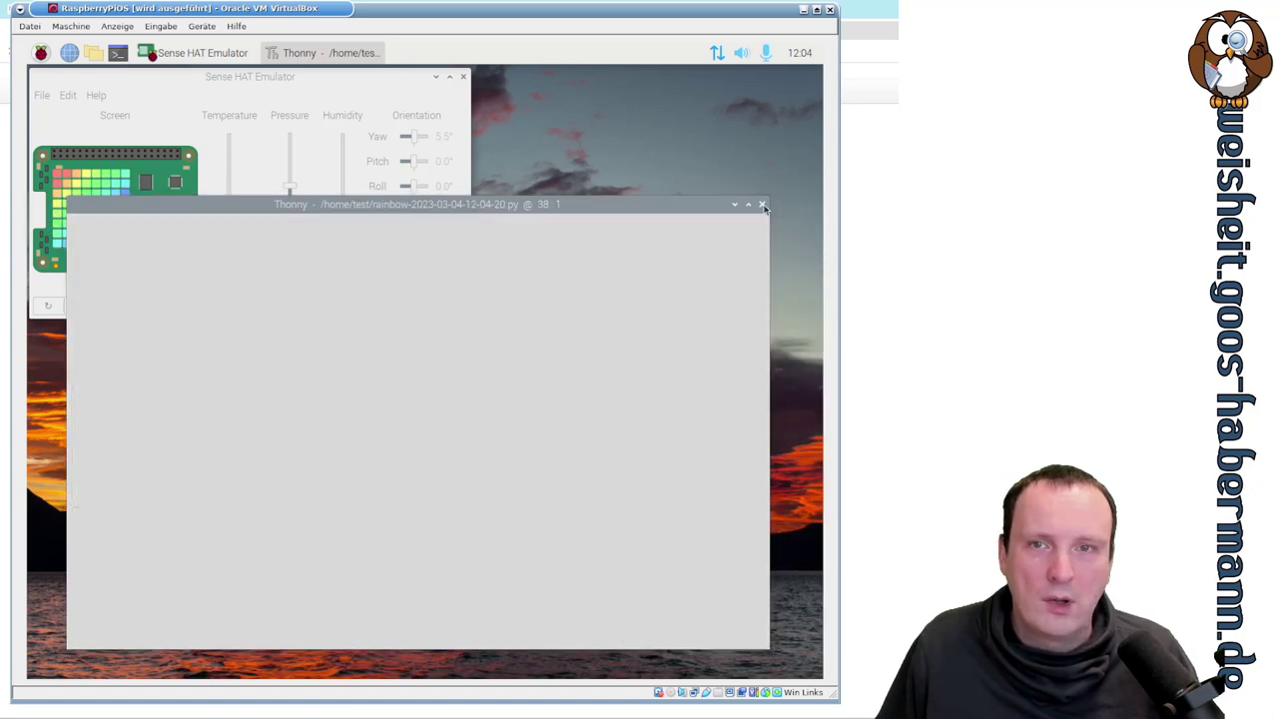
# - Close Thonny and the Sense HAT Emulator, then browse and close the Entwicklung menu
pyautogui.click(764, 207)
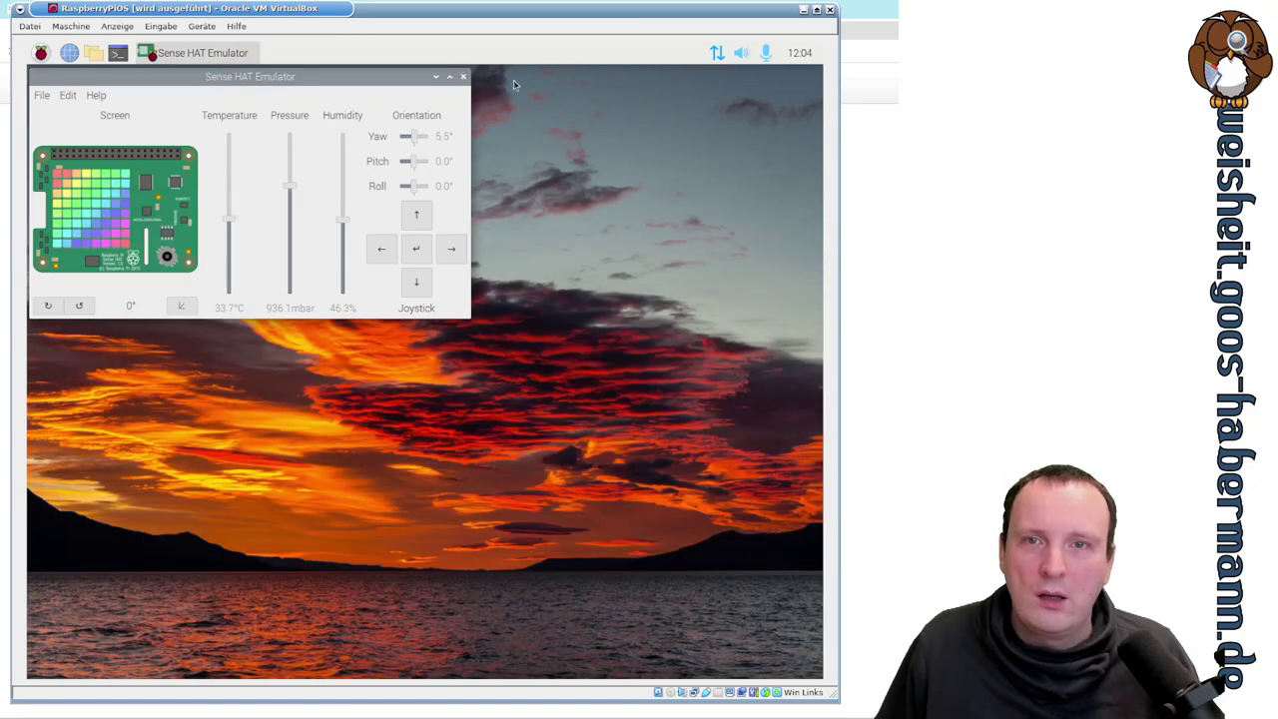
pyautogui.click(464, 77)
pyautogui.click(41, 53)
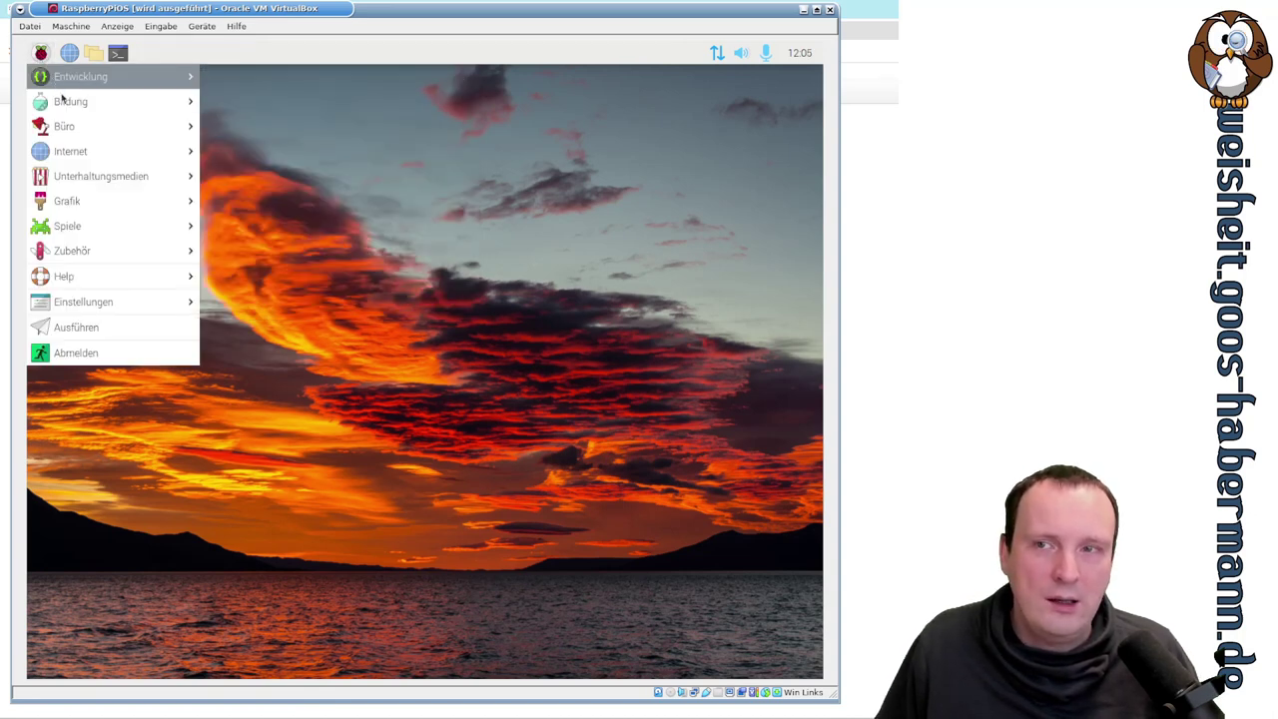
pyautogui.moveTo(142, 80)
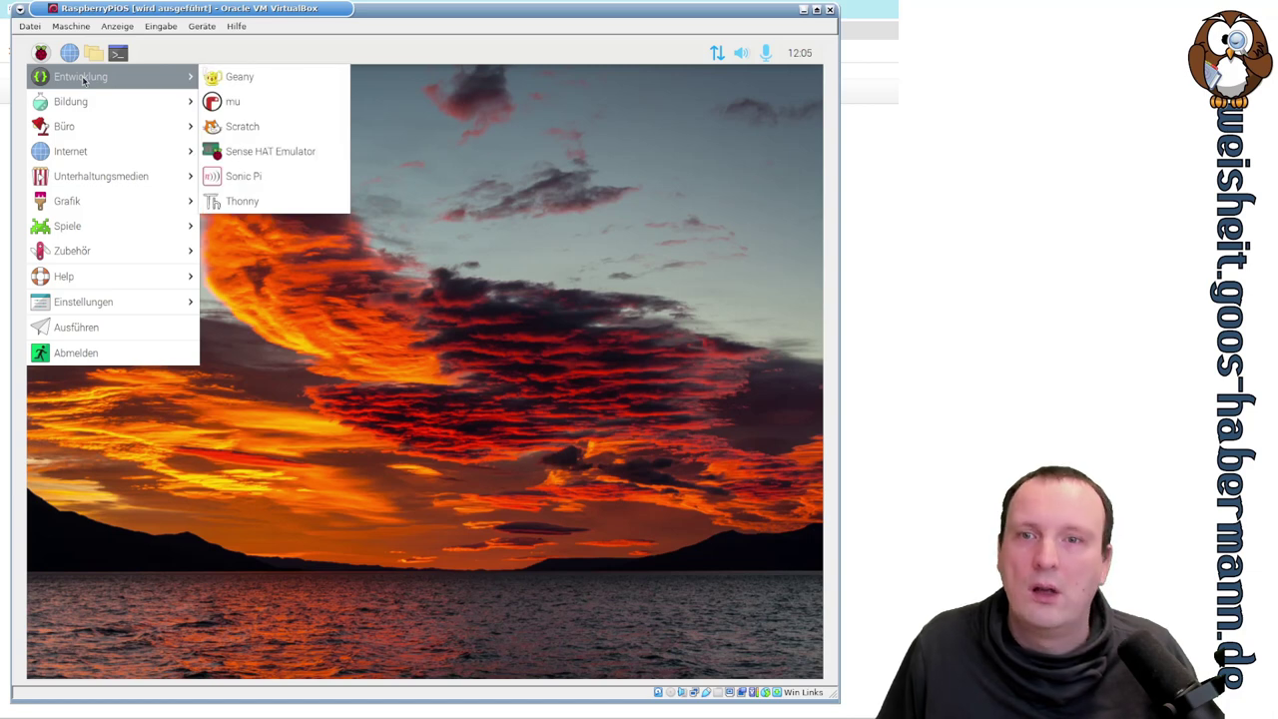
pyautogui.click(257, 180)
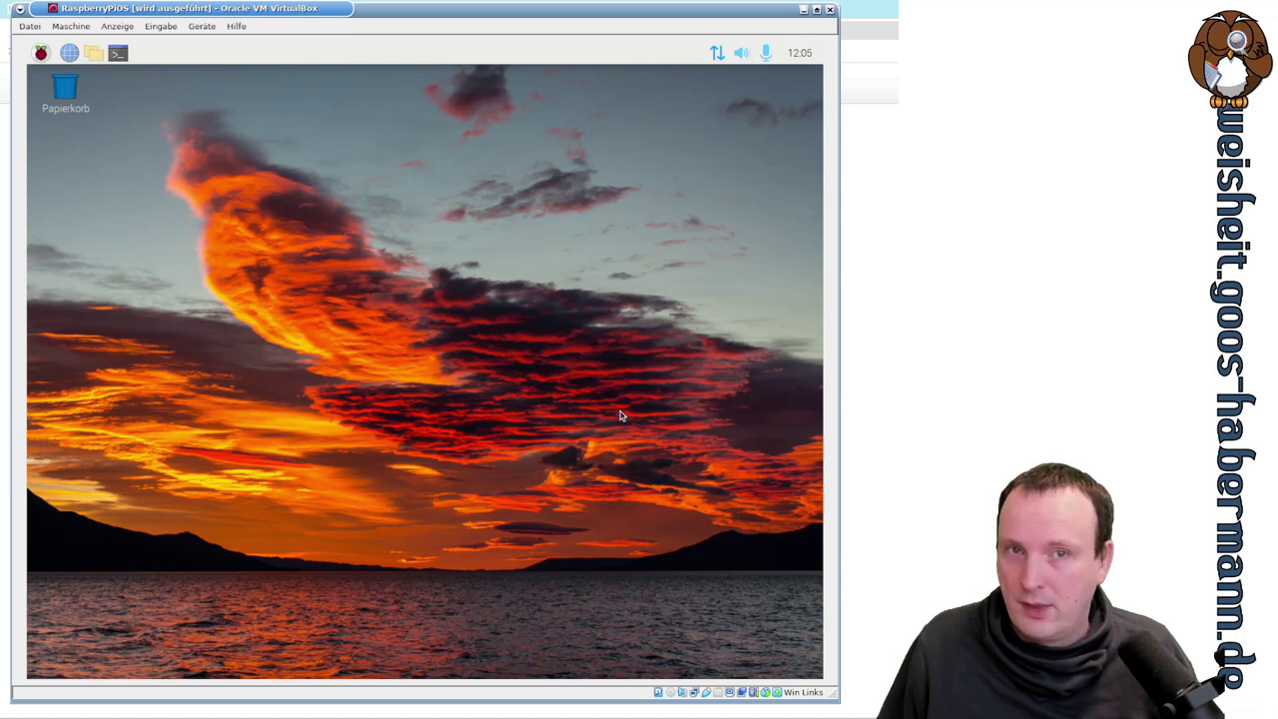
# - Check the output volume and microphone input level popups on the taskbar
pyautogui.click(740, 53)
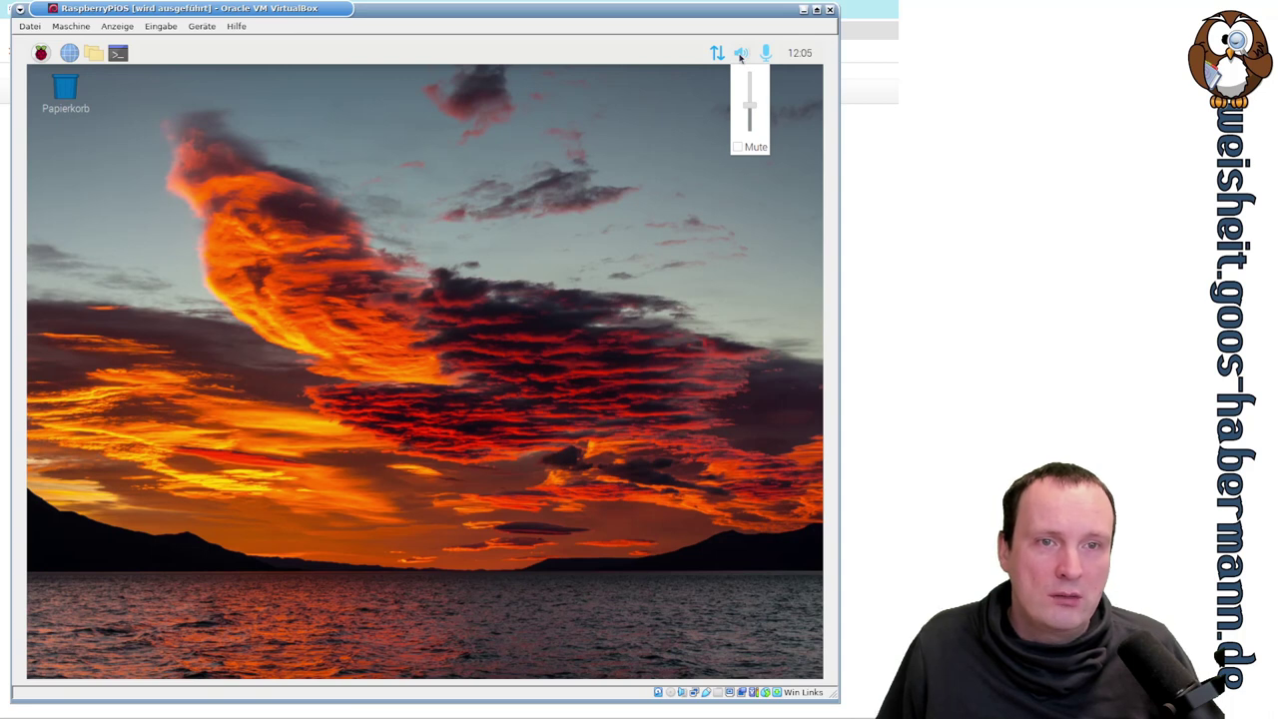
pyautogui.click(740, 53)
pyautogui.click(767, 53)
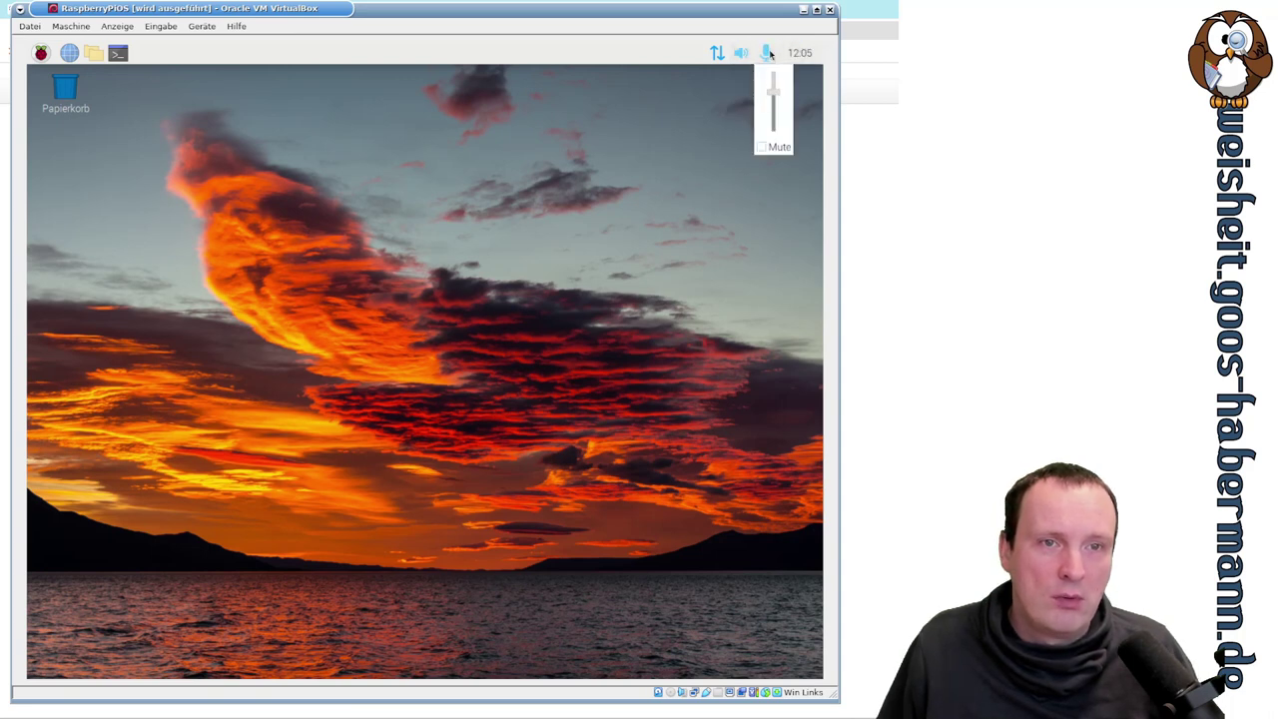
pyautogui.click(768, 53)
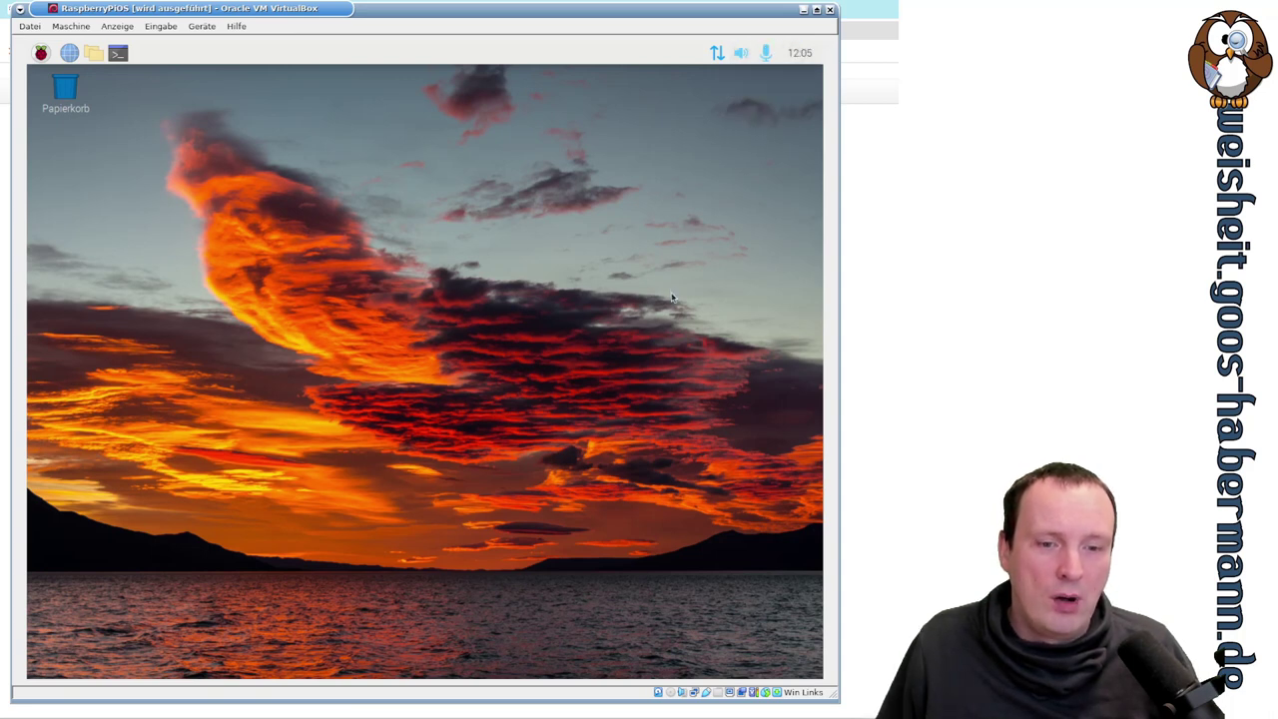
# - Launch SmartSim from the Raspberry menu's Bildung submenu
pyautogui.click(40, 53)
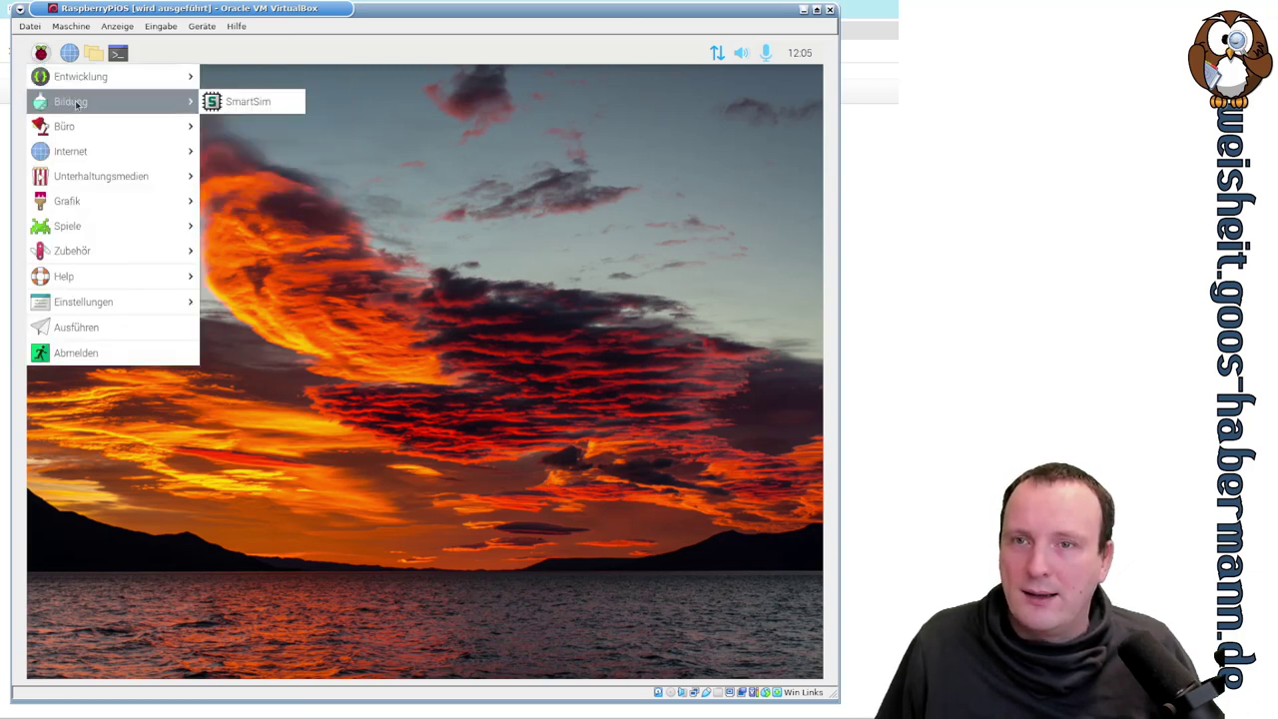
pyautogui.moveTo(95, 80)
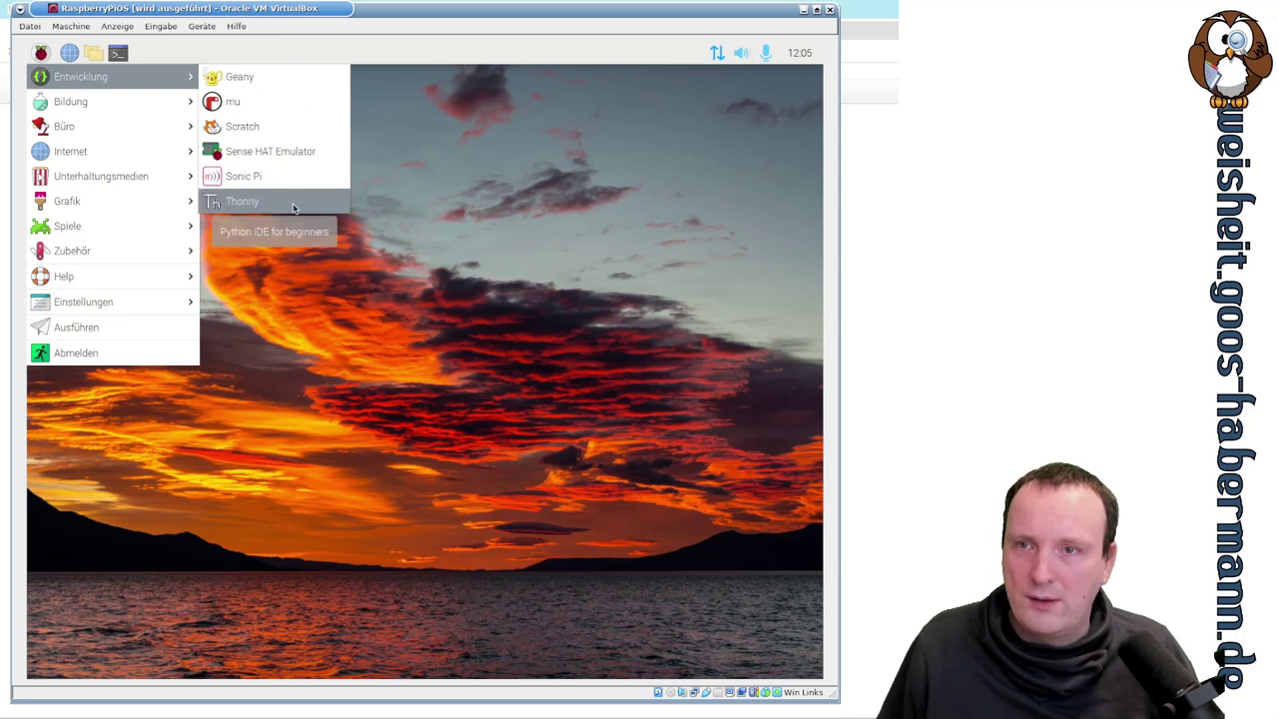
pyautogui.moveTo(104, 112)
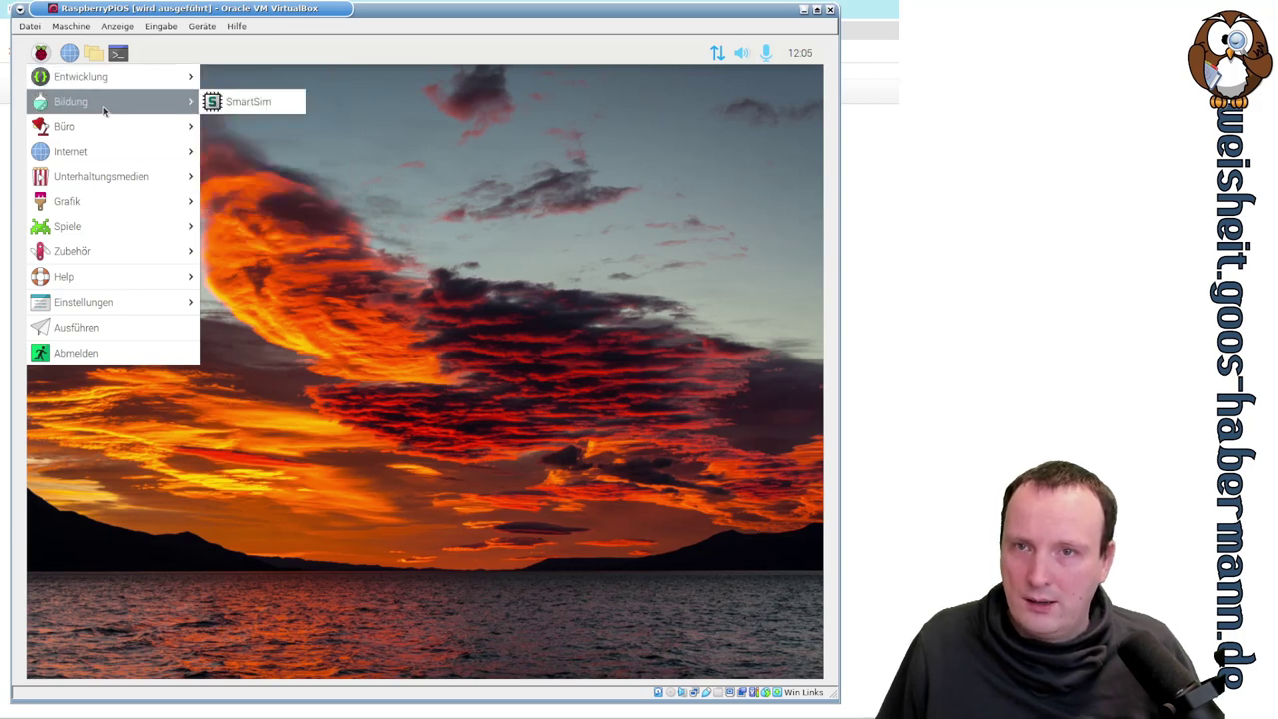
pyautogui.click(281, 102)
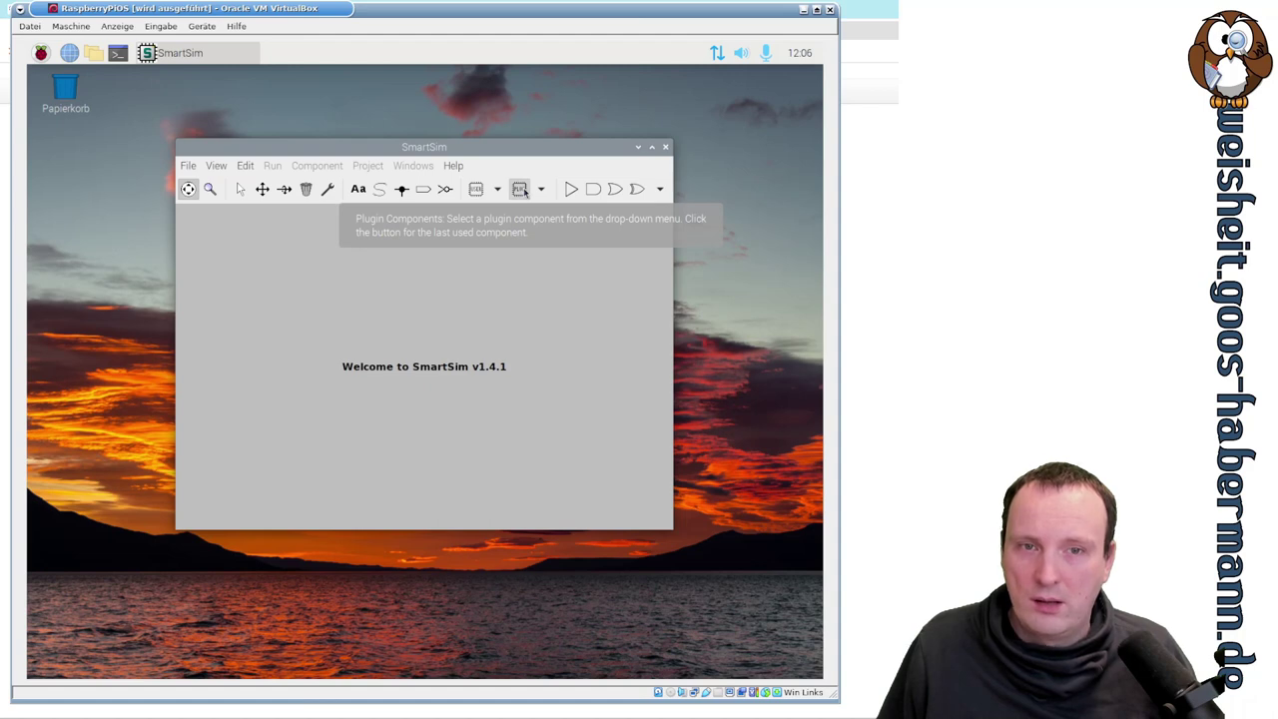
# - Open and dismiss the plugin component drop-down lists
pyautogui.click(541, 189)
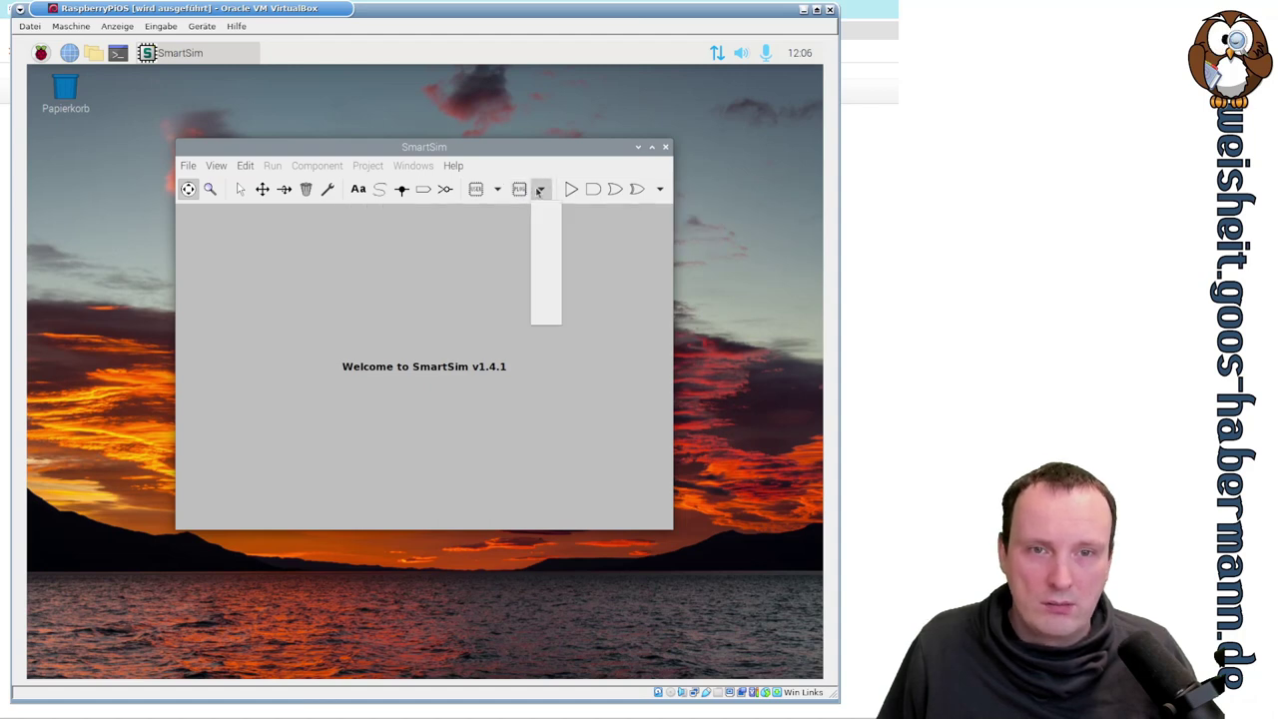
pyautogui.click(543, 190)
pyautogui.click(496, 189)
pyautogui.click(496, 189)
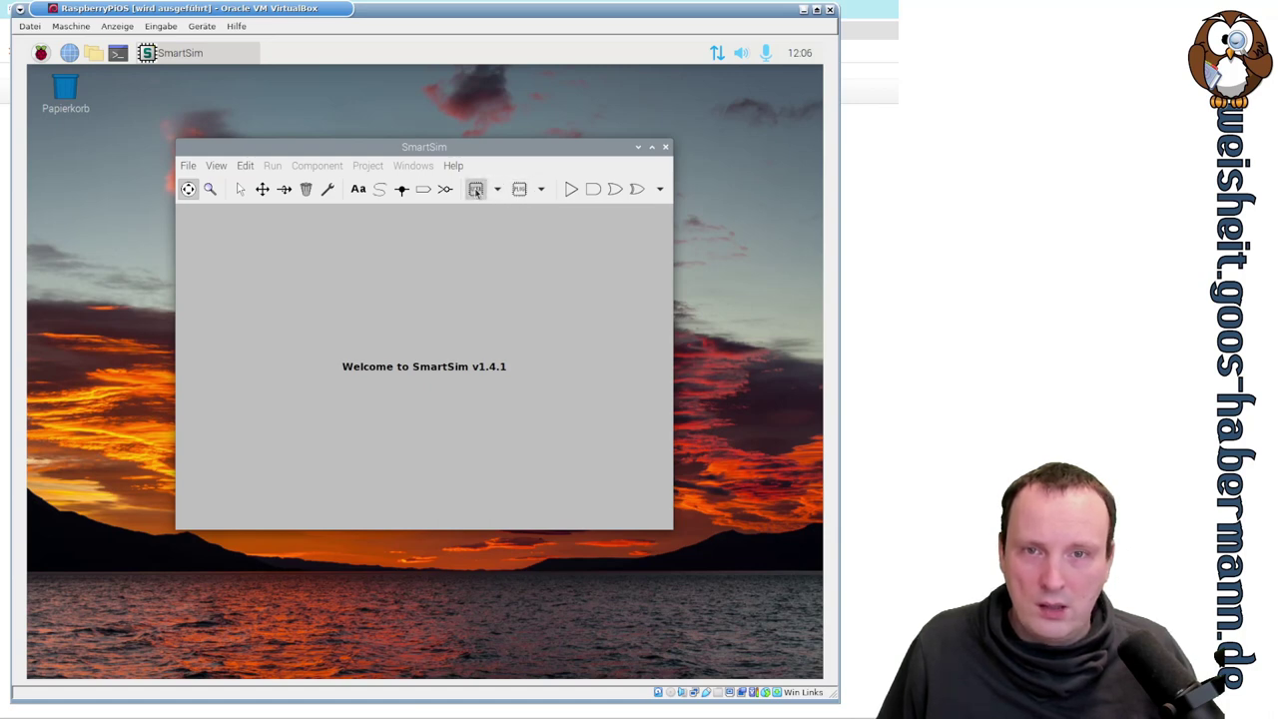
# - View the SmartSim 1.4.1 About information, then close it with Schließen
pyautogui.click(454, 166)
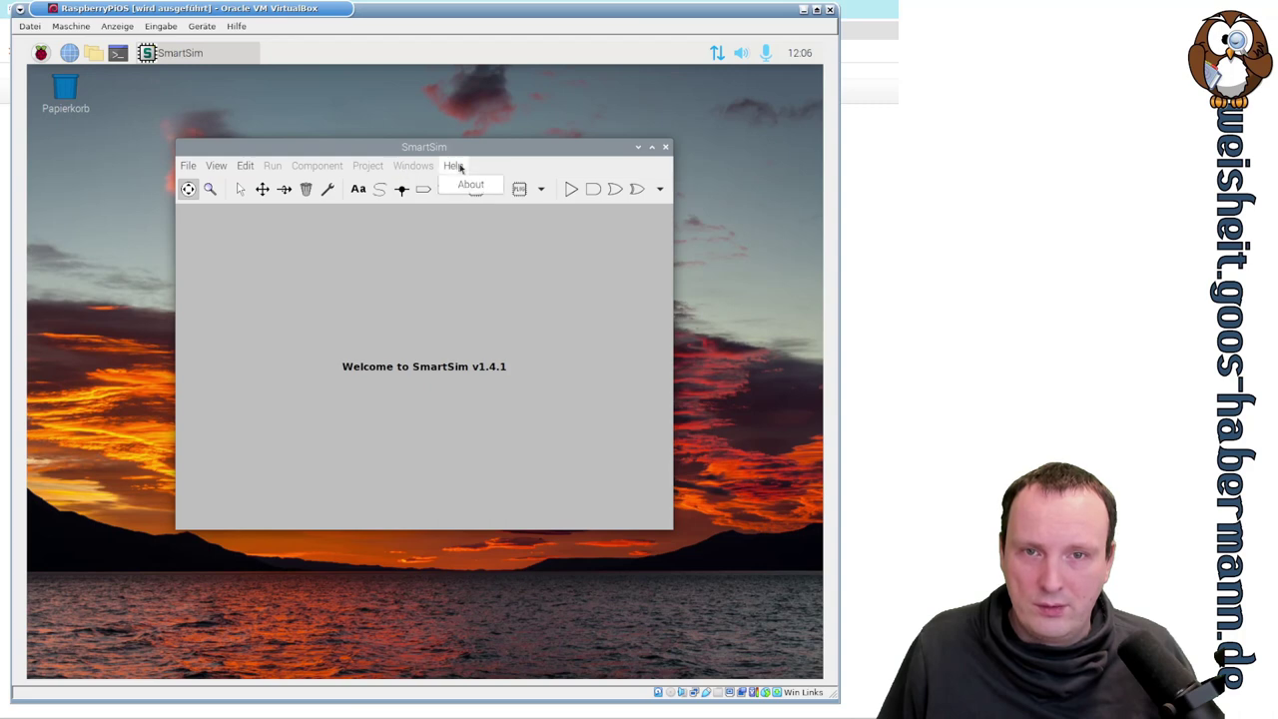
pyautogui.click(468, 186)
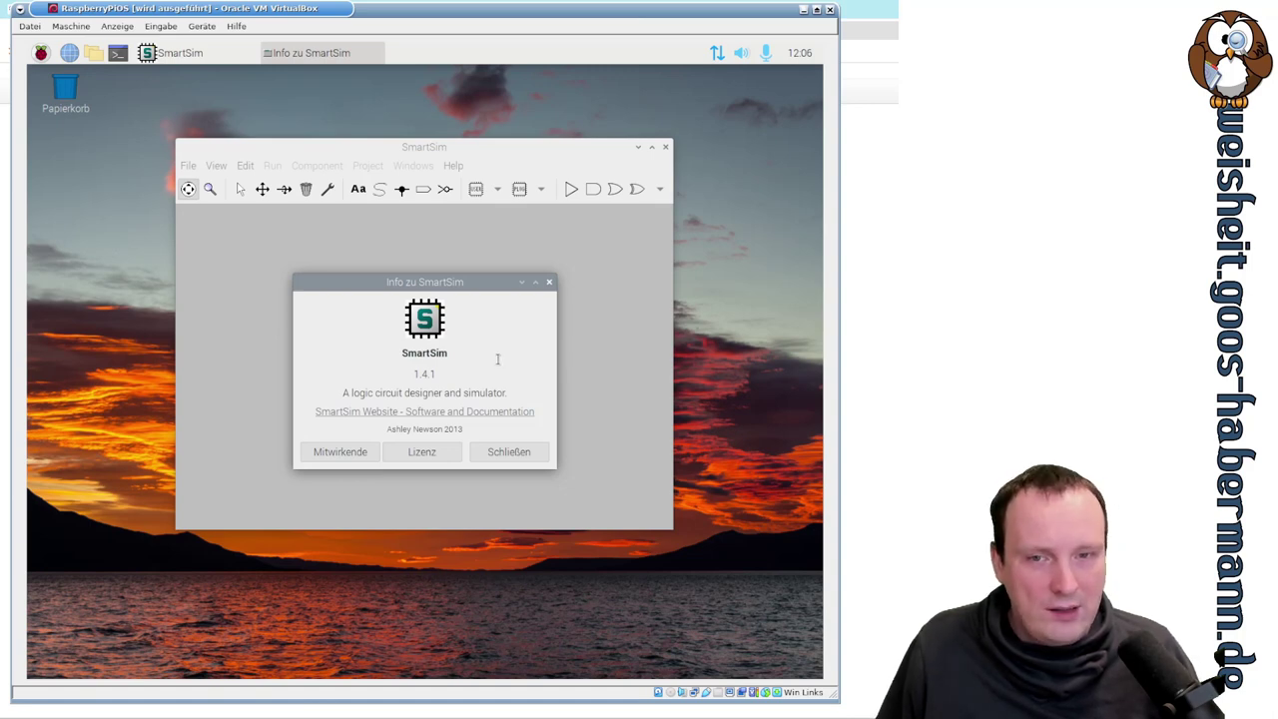
pyautogui.doubleClick(494, 392)
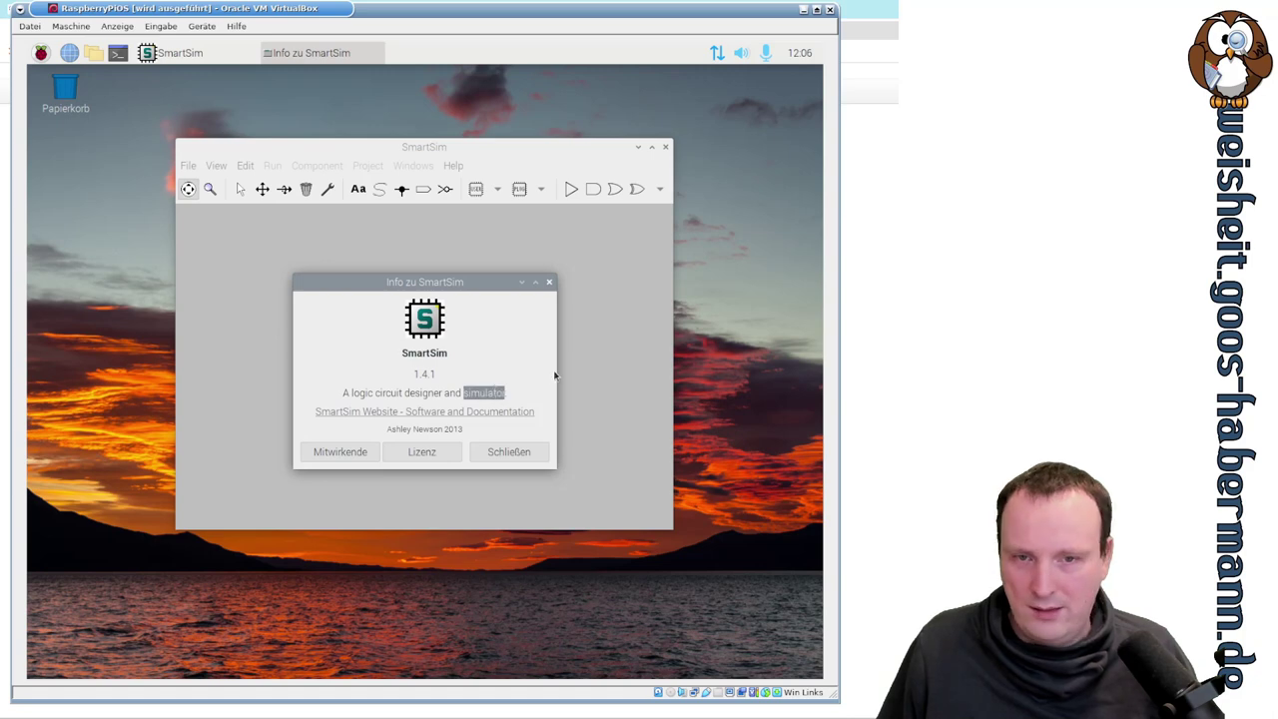
pyautogui.click(533, 451)
# - Pick Memory from the component list and maximize the SmartSim window
pyautogui.click(660, 189)
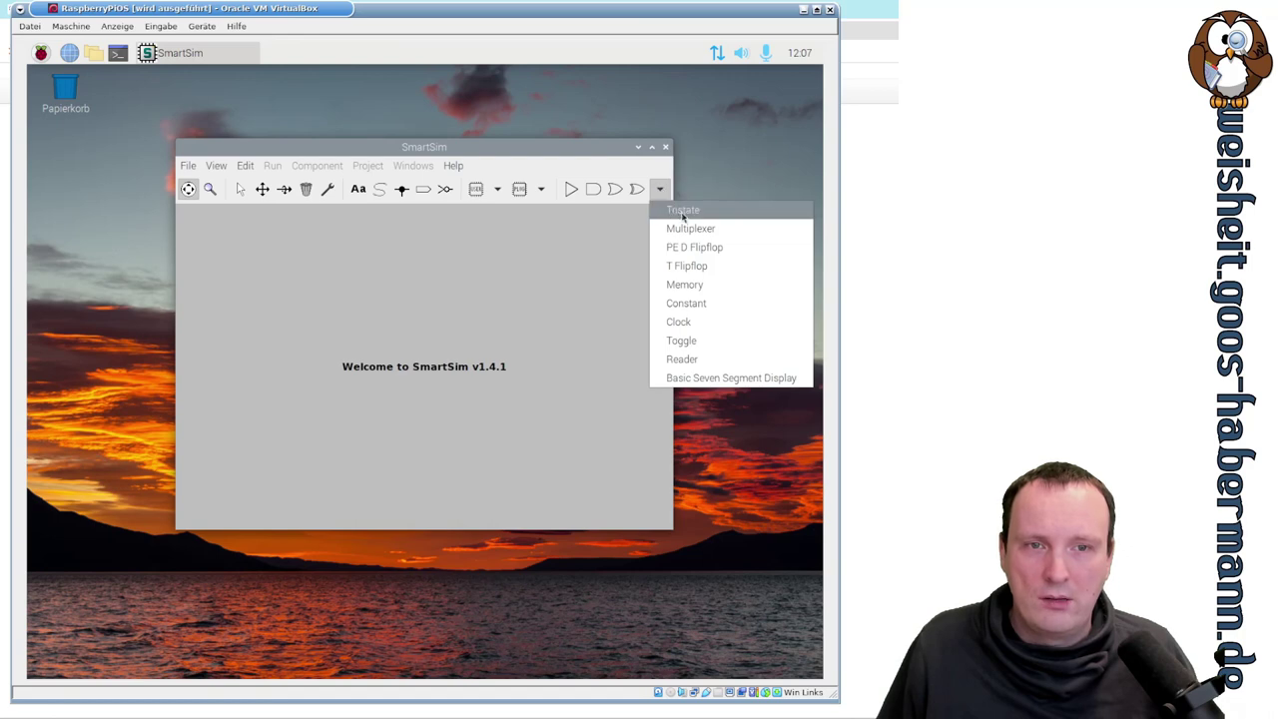
pyautogui.click(708, 286)
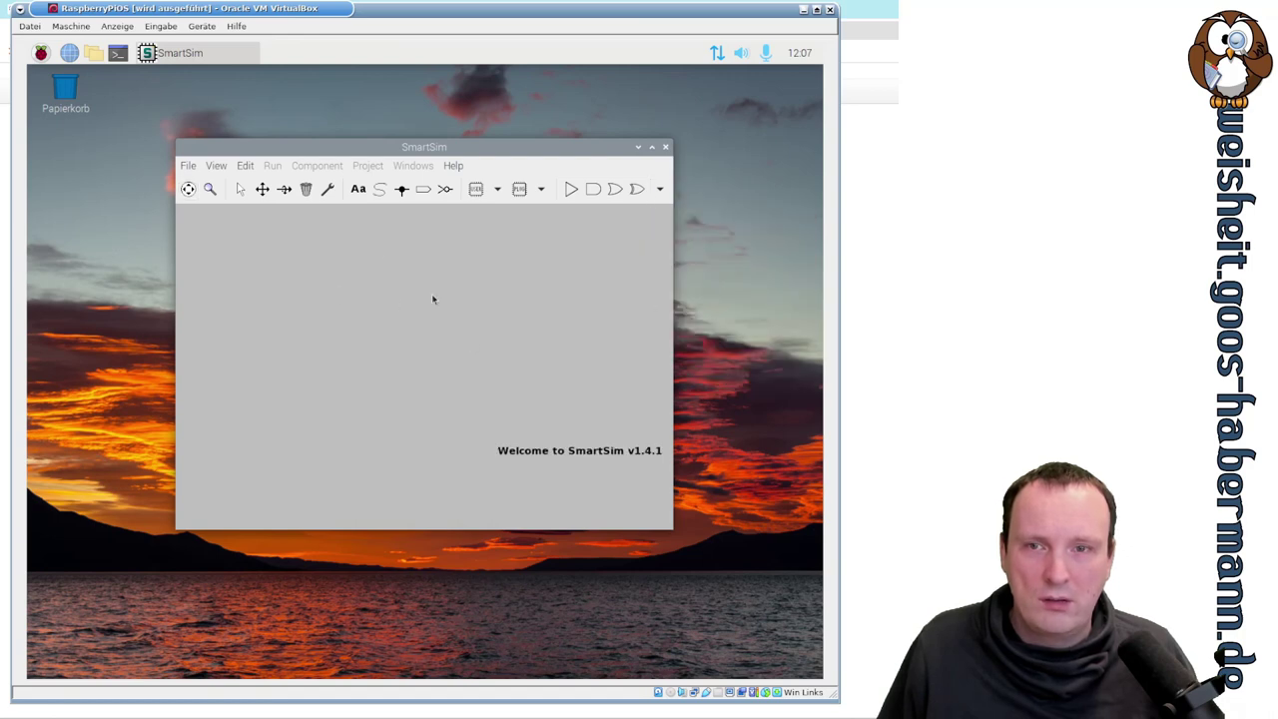
pyautogui.click(651, 146)
# - Create a new project, then look through the File, View and Edit menus
pyautogui.click(40, 92)
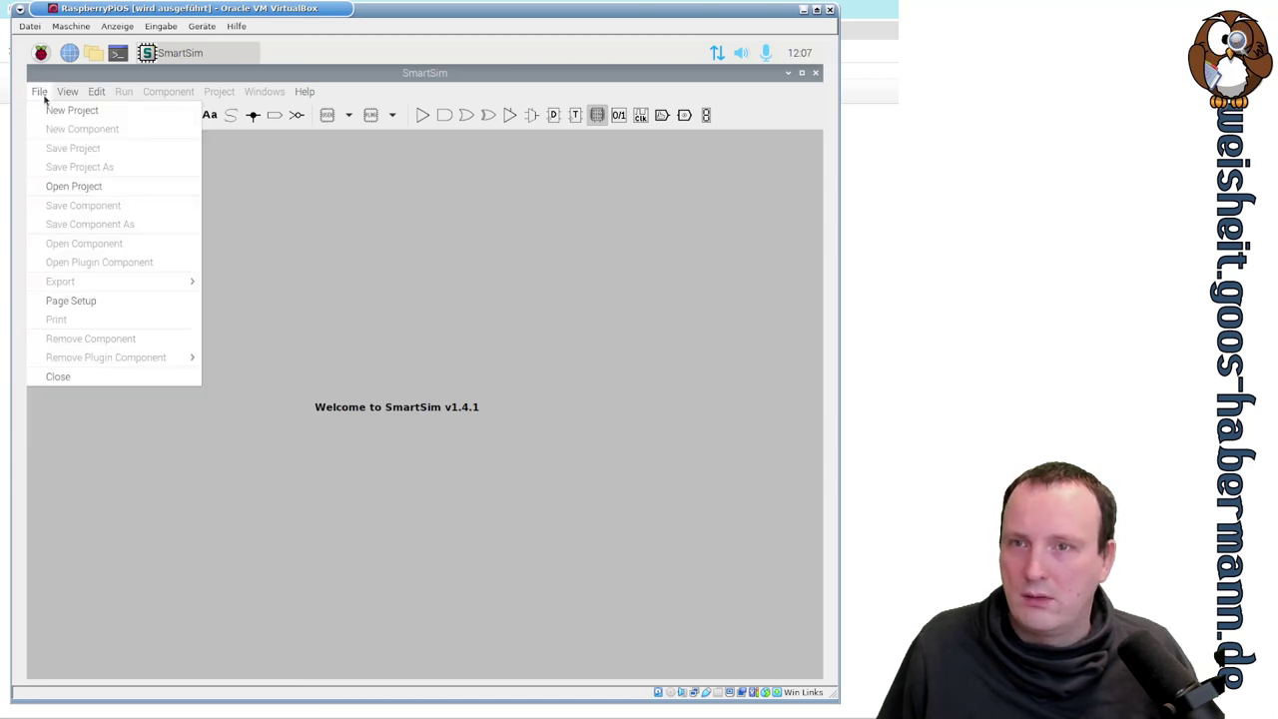
pyautogui.click(45, 108)
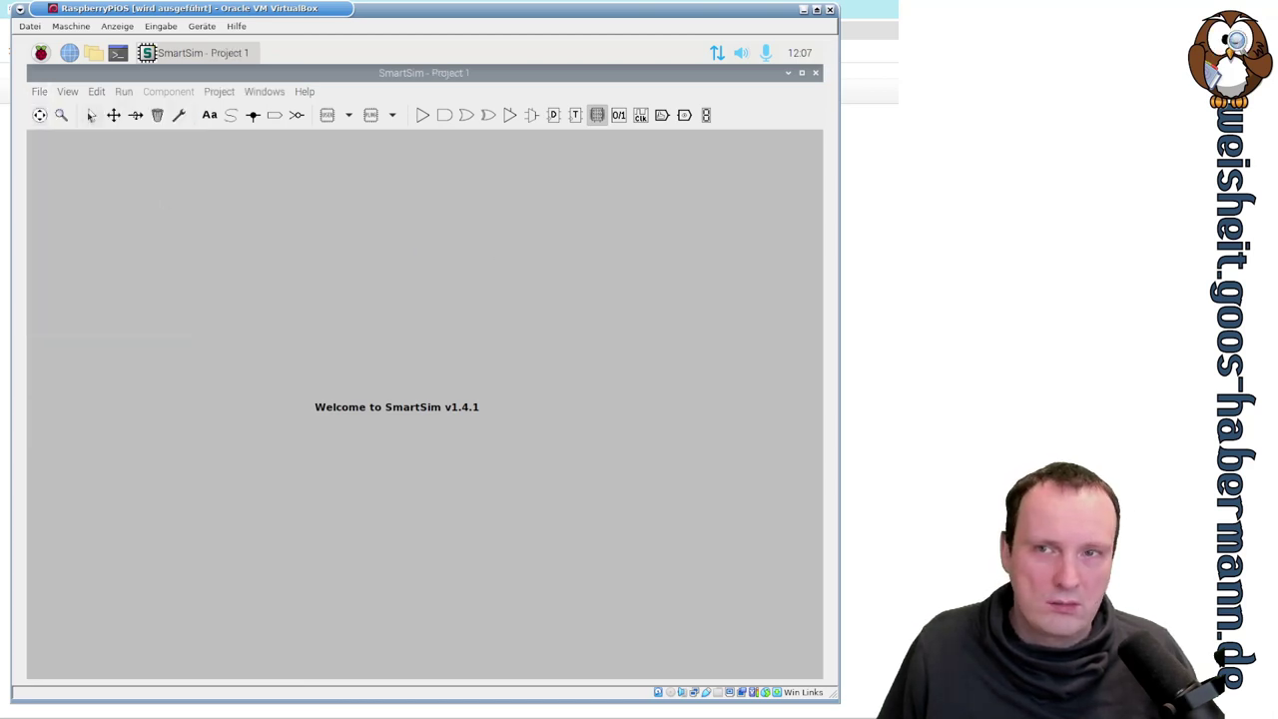
pyautogui.click(48, 93)
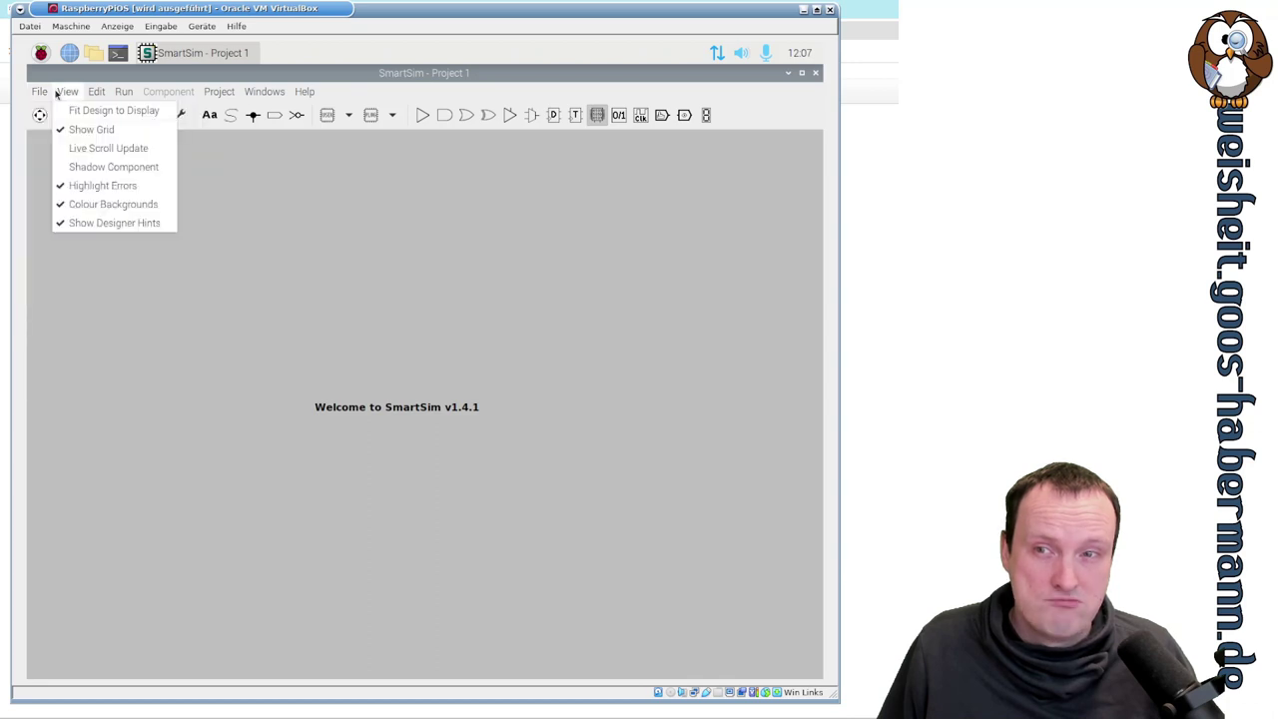
pyautogui.click(61, 92)
pyautogui.click(96, 92)
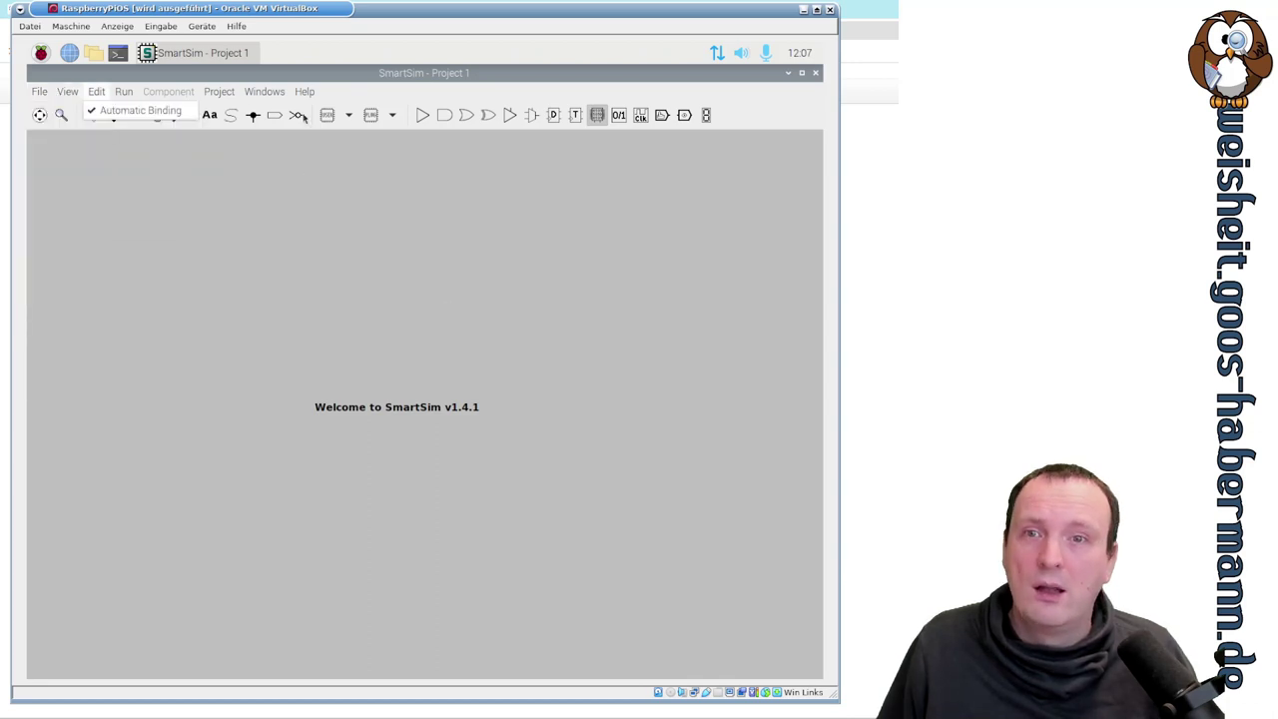
pyautogui.click(470, 172)
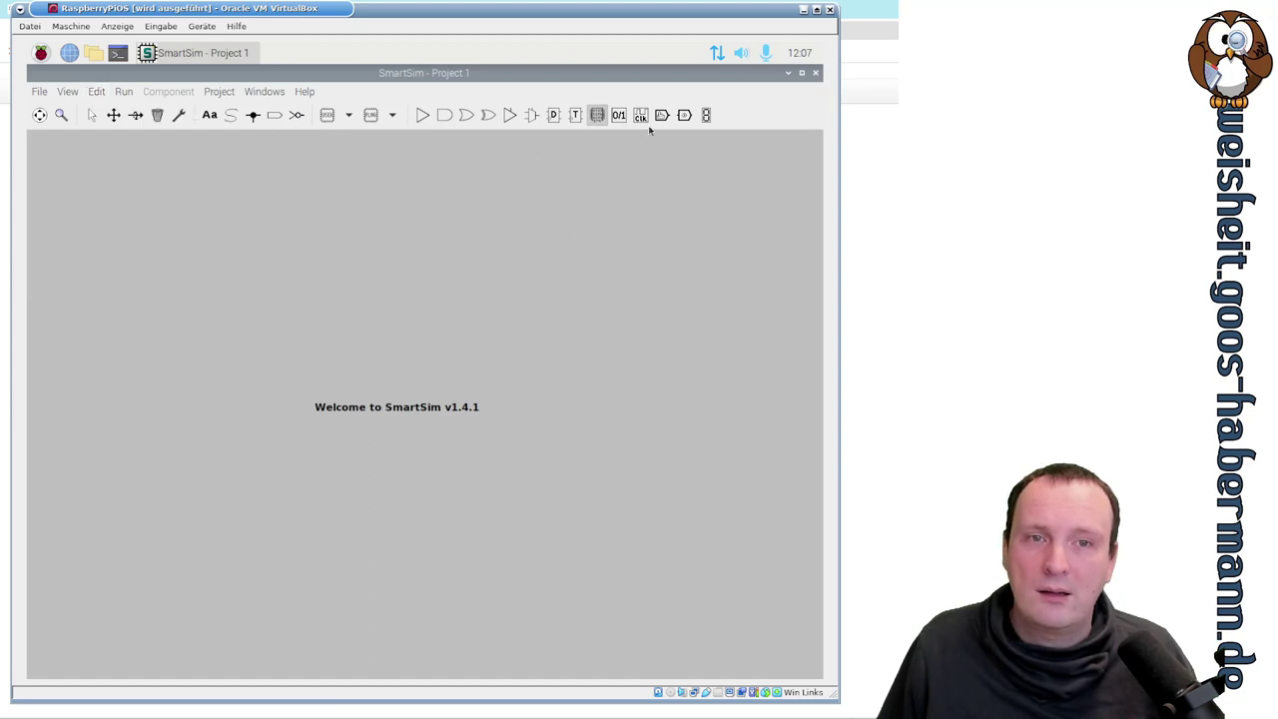
# - Select the clk clock component, then look at the Project and View menus
pyautogui.click(640, 115)
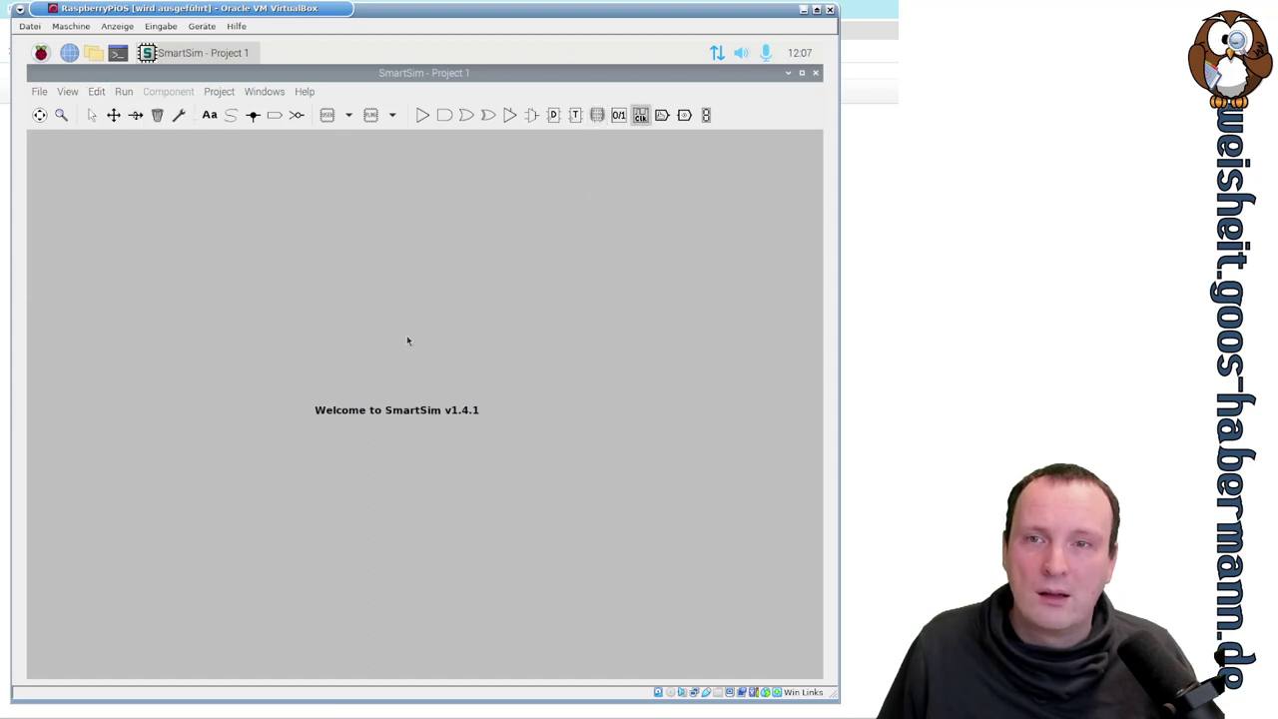
pyautogui.click(207, 92)
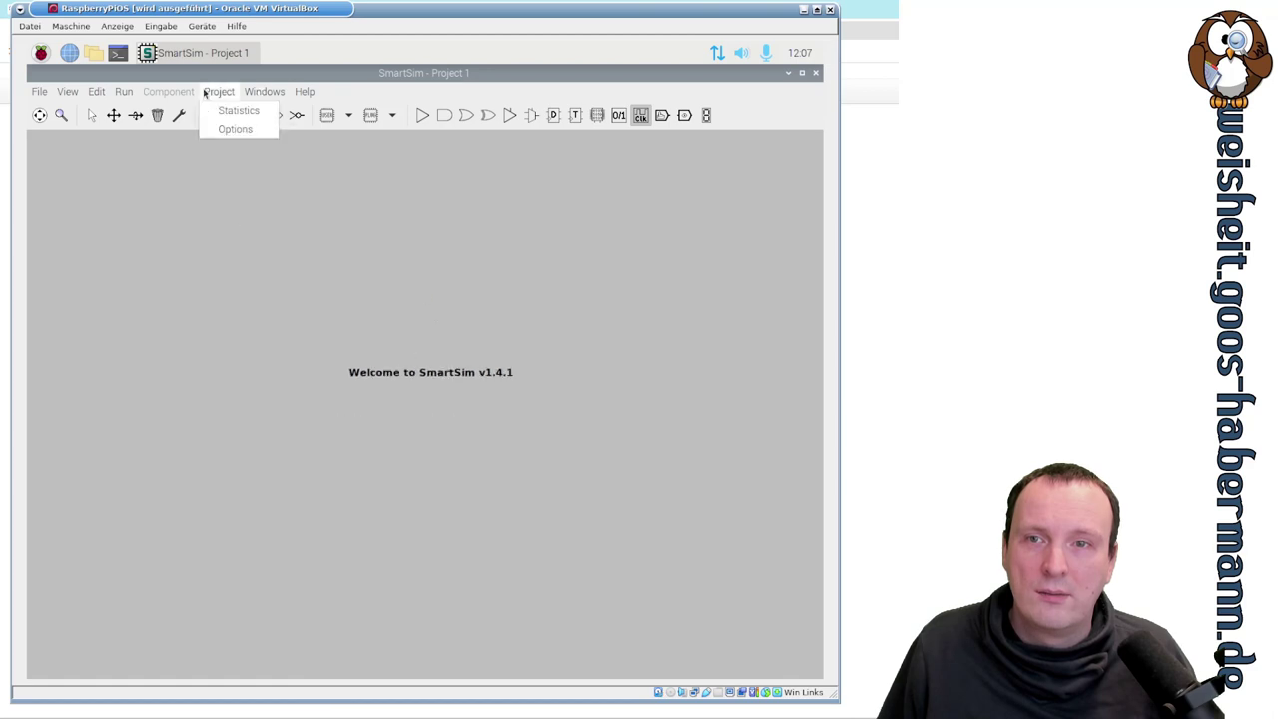
pyautogui.click(205, 92)
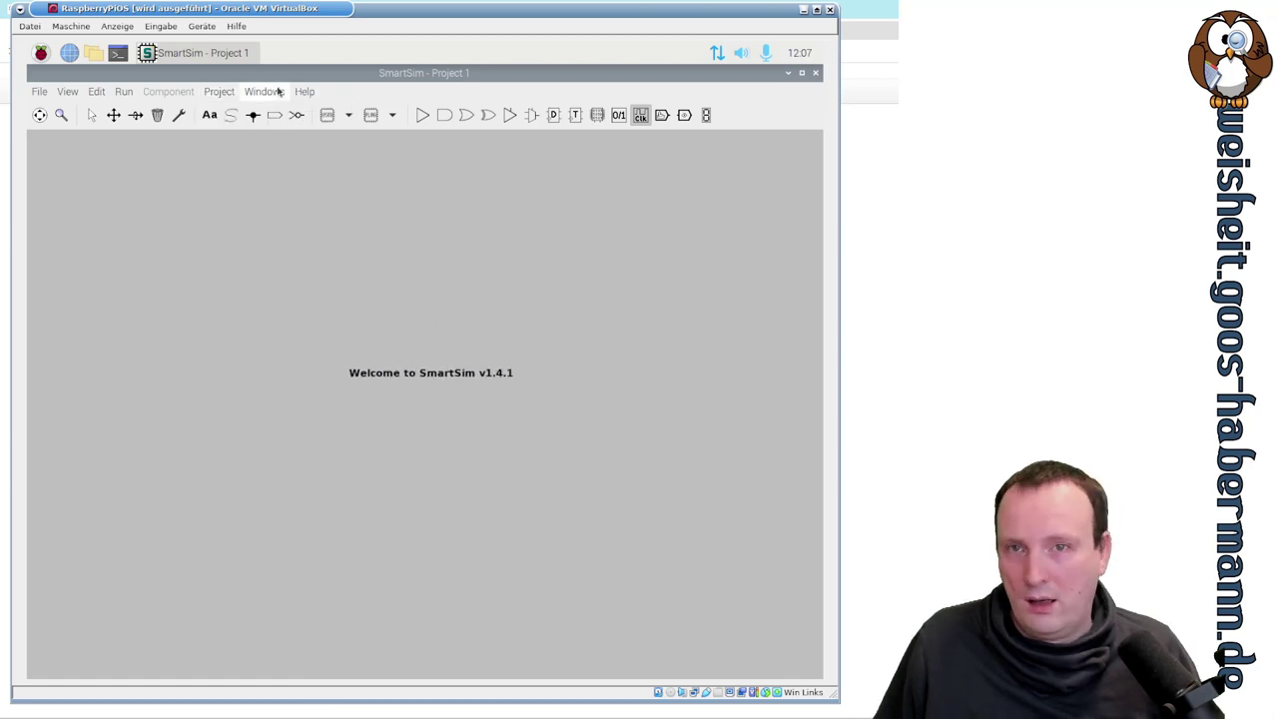
pyautogui.click(63, 92)
pyautogui.moveTo(40, 93)
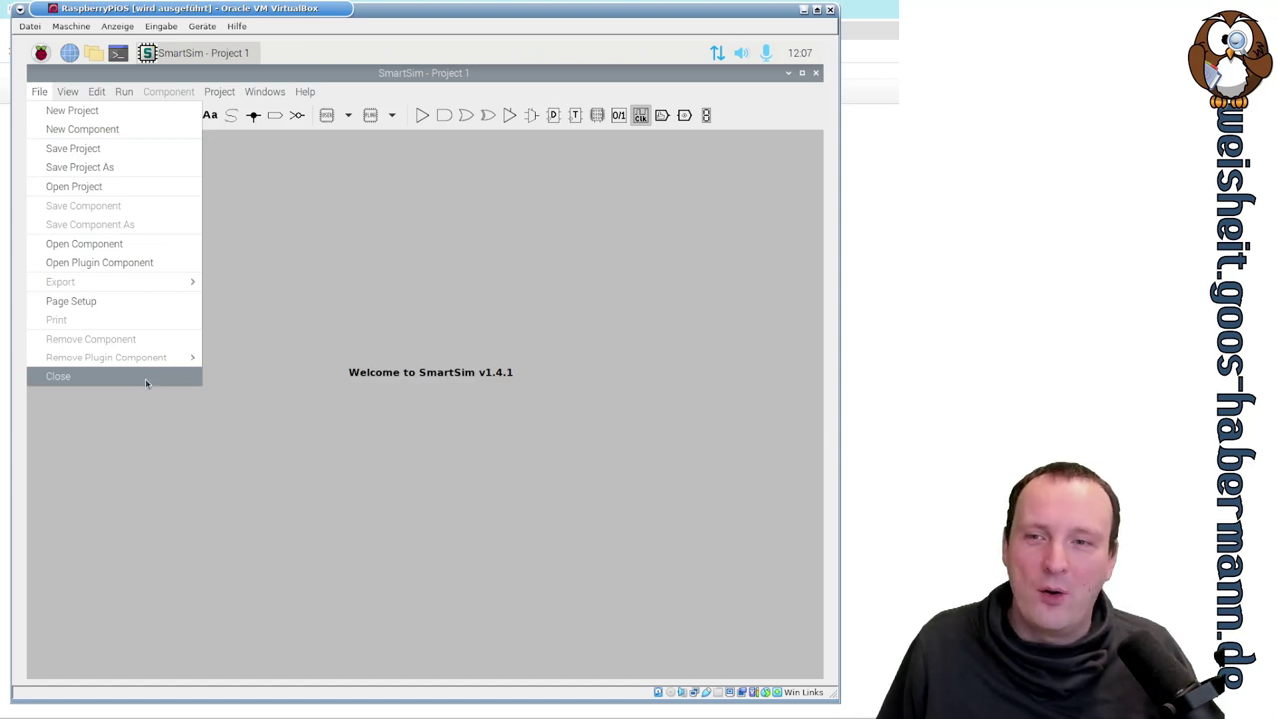
# - Close Project 1 choosing Nein to discard it, then open the Raspberry menu's Internet list
pyautogui.click(144, 379)
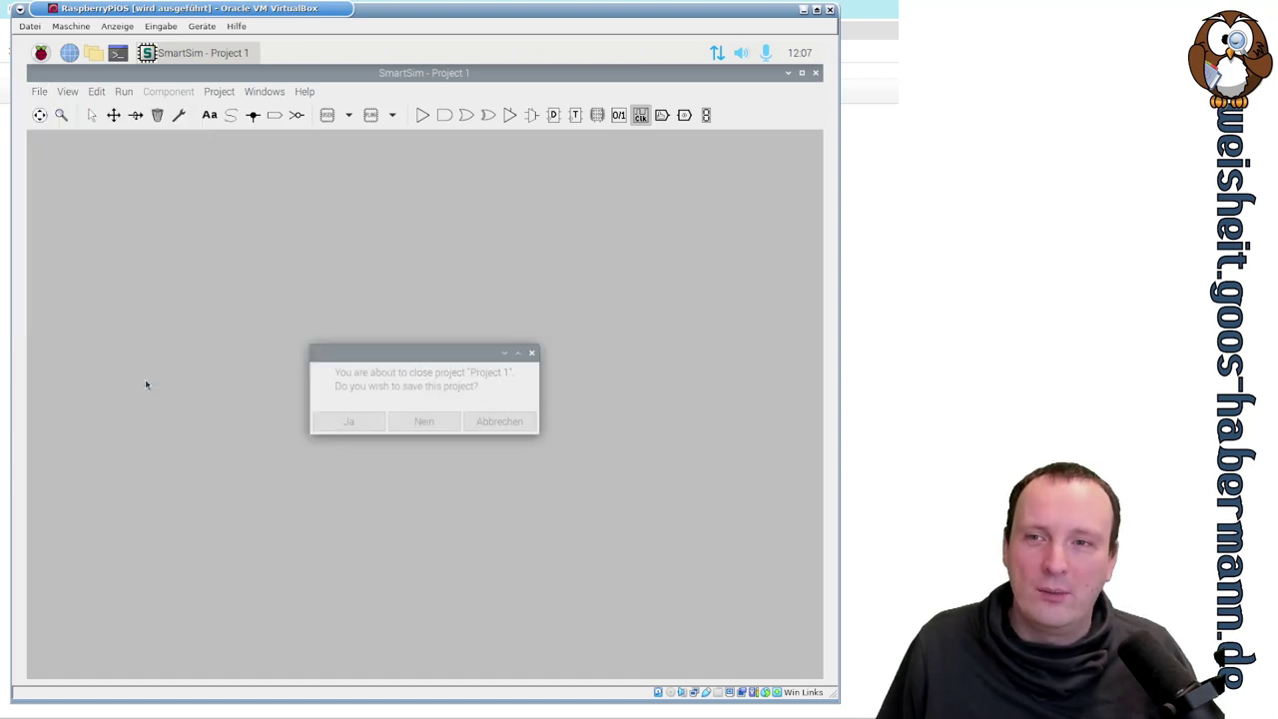
pyautogui.click(410, 421)
pyautogui.click(41, 55)
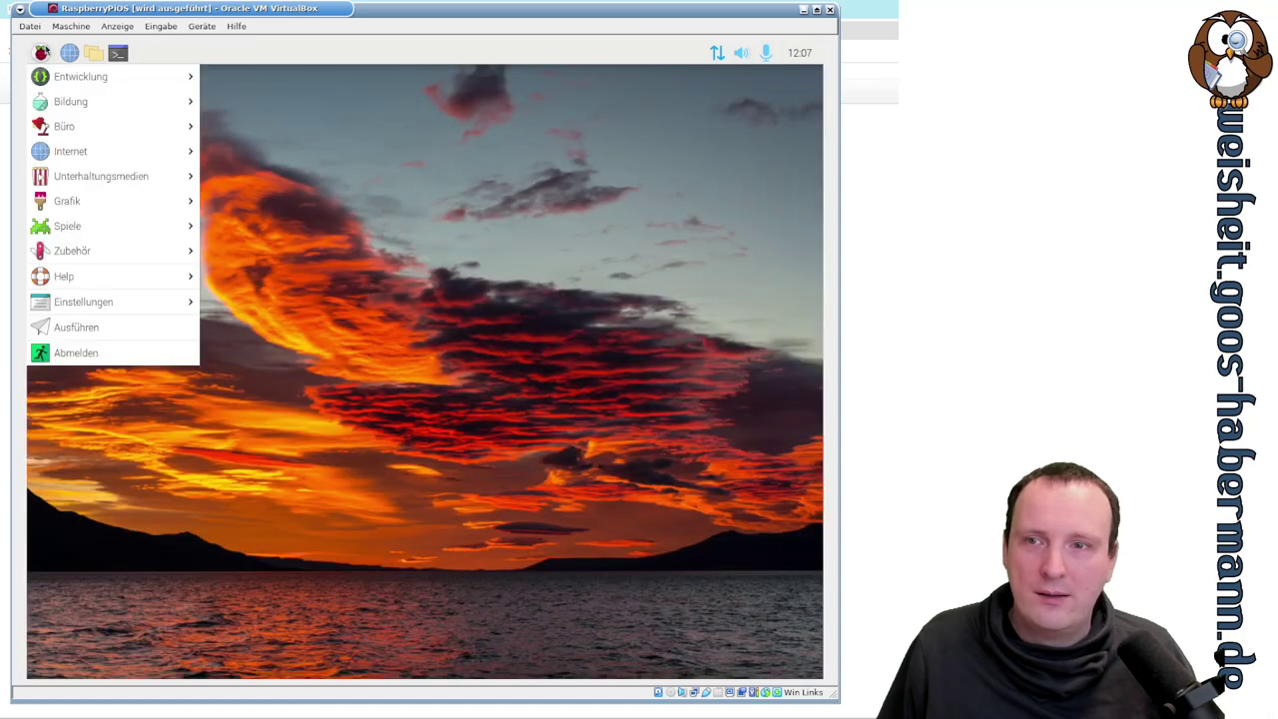
pyautogui.moveTo(67, 174)
pyautogui.moveTo(73, 151)
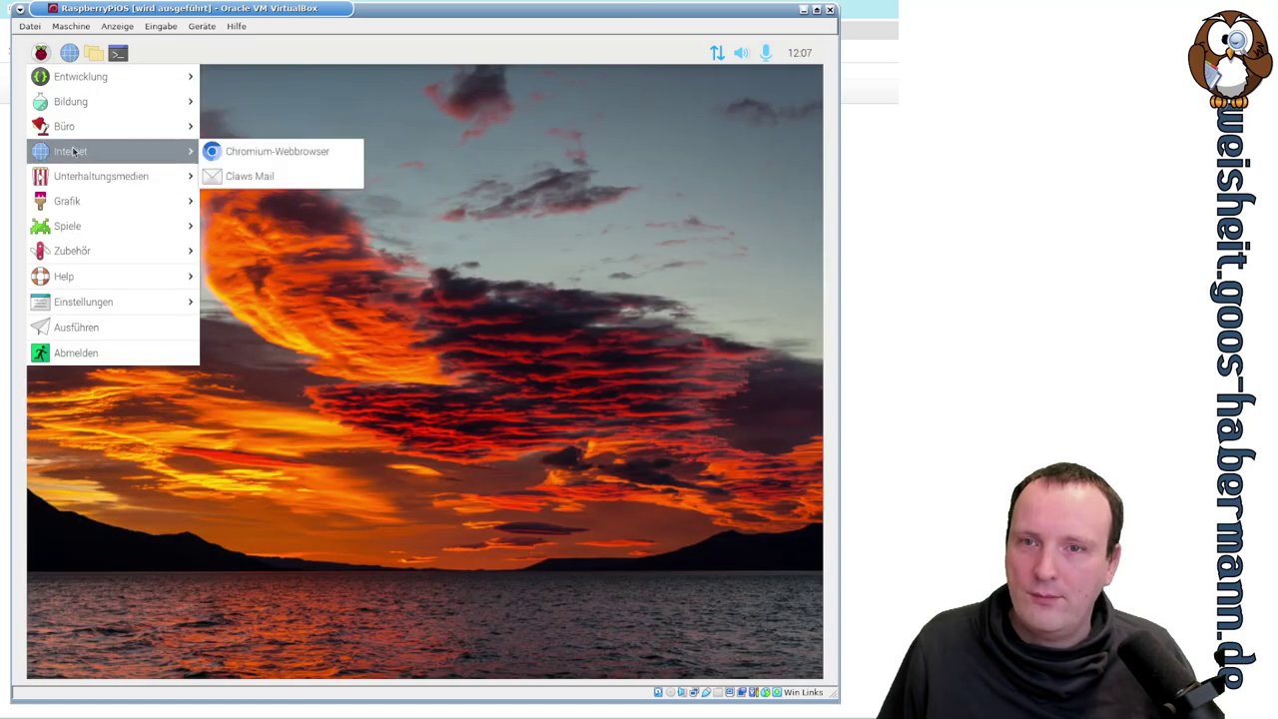
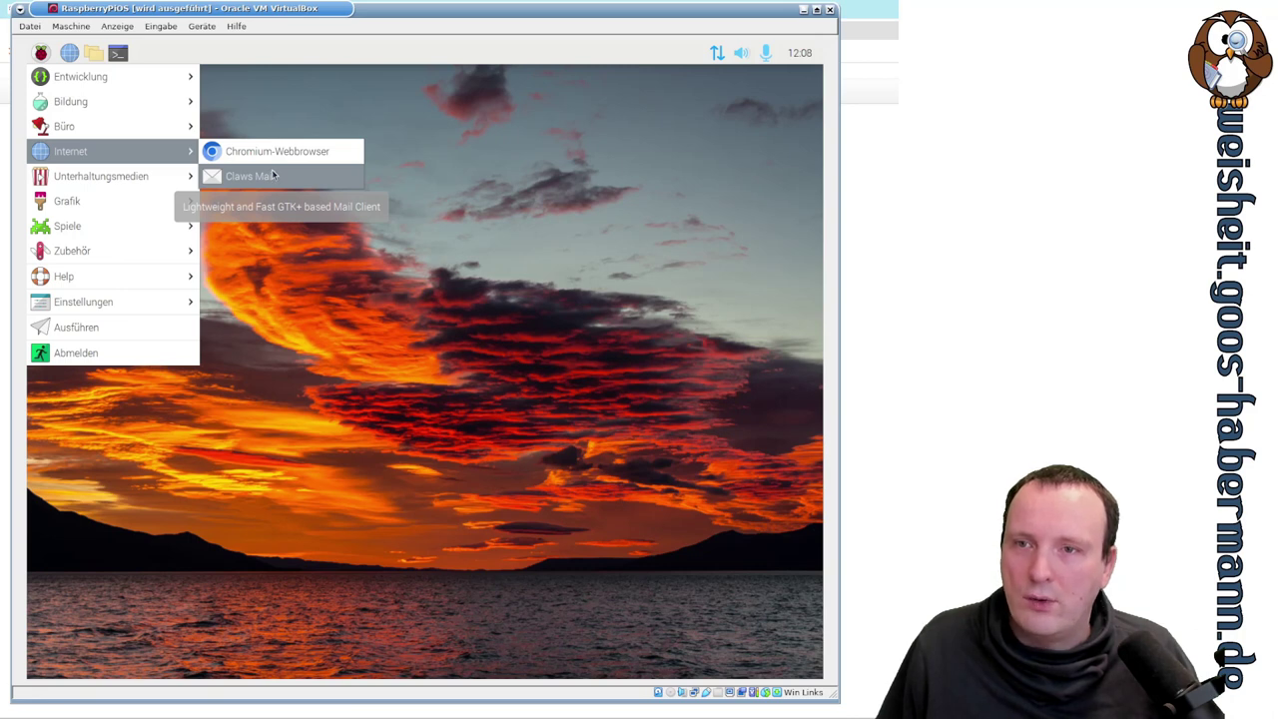
# - Launch the Bildbetrachter image viewer from the Raspberry menu's Grafik submenu
pyautogui.moveTo(121, 178)
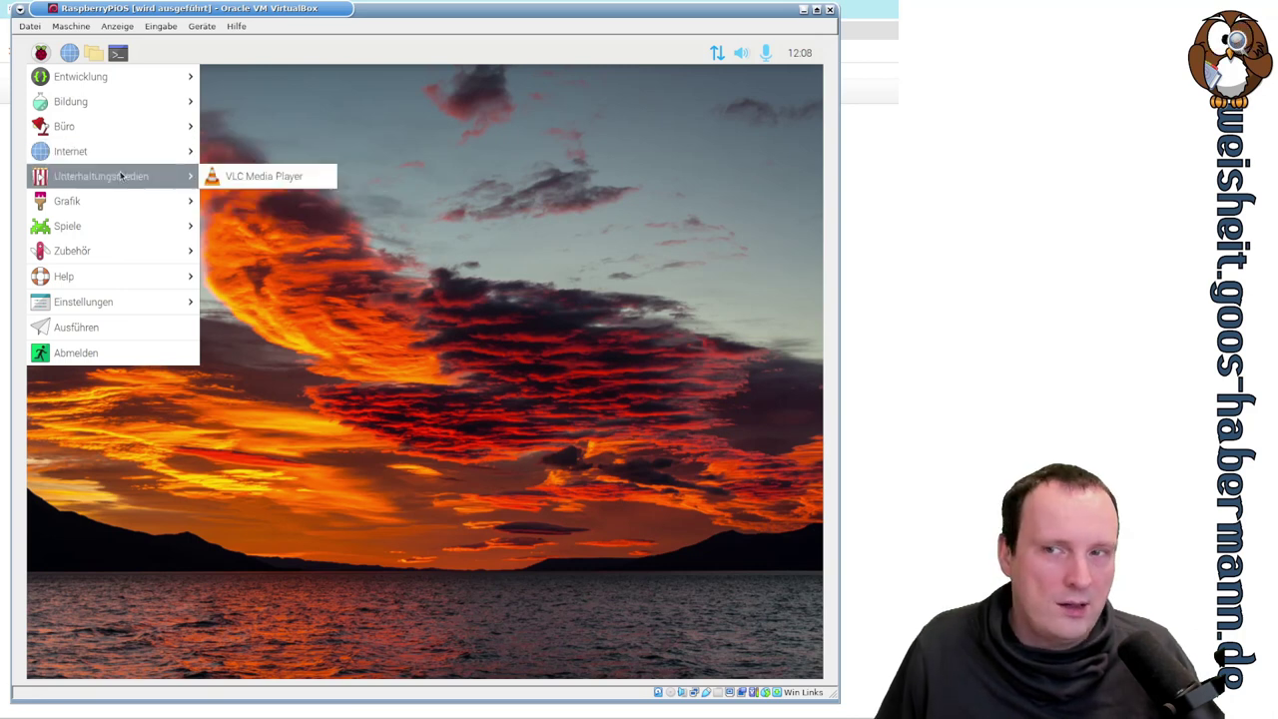
pyautogui.moveTo(122, 200)
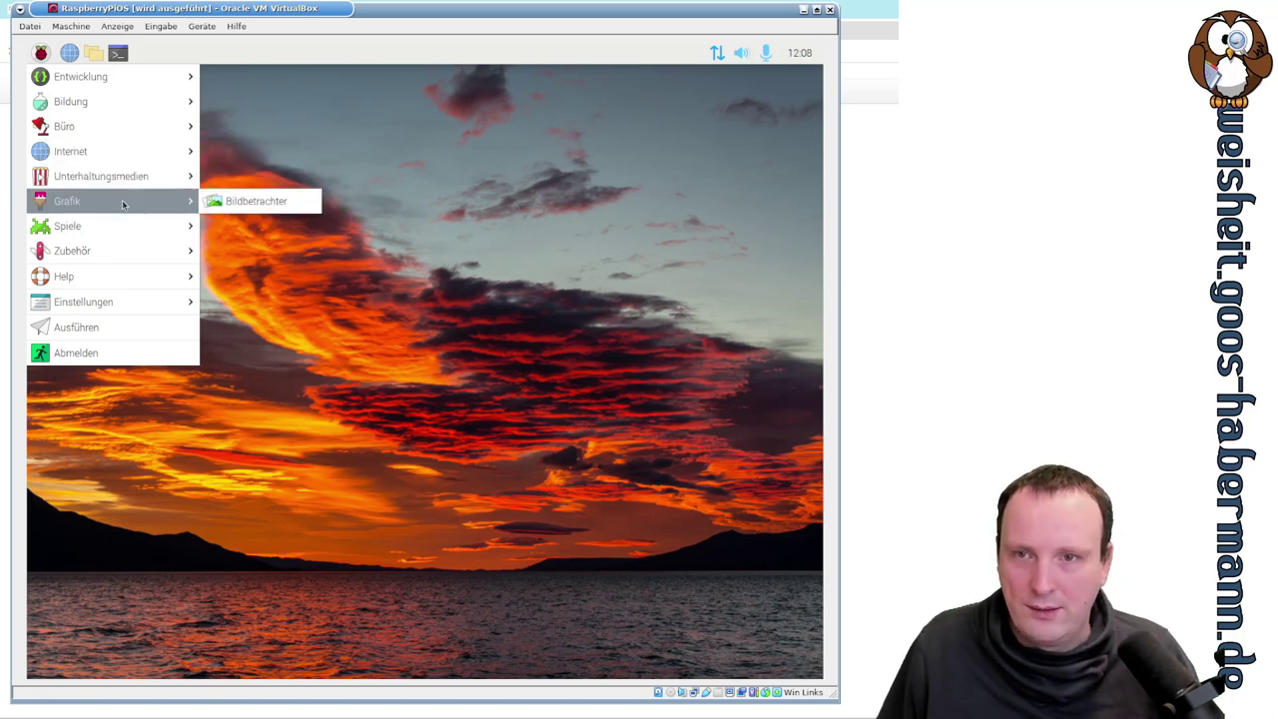
pyautogui.click(243, 199)
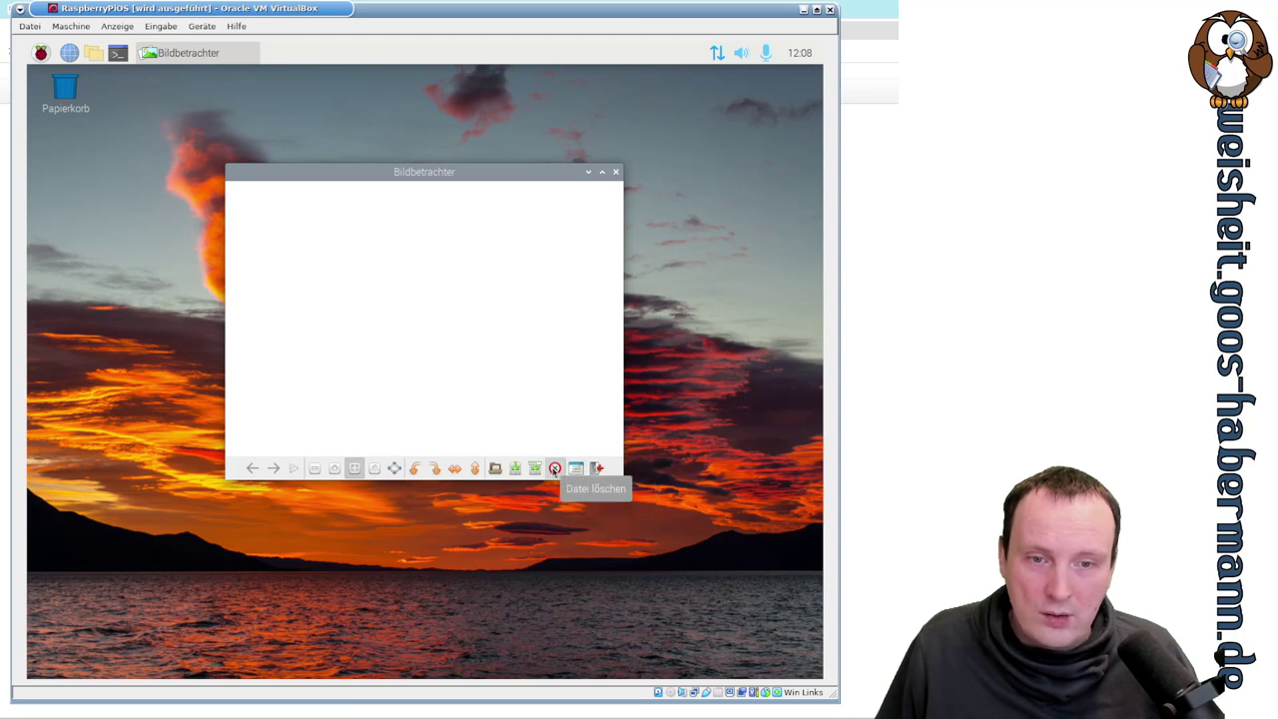
# - Open alien.png from the mu_code/images folder in the viewer
pyautogui.click(494, 468)
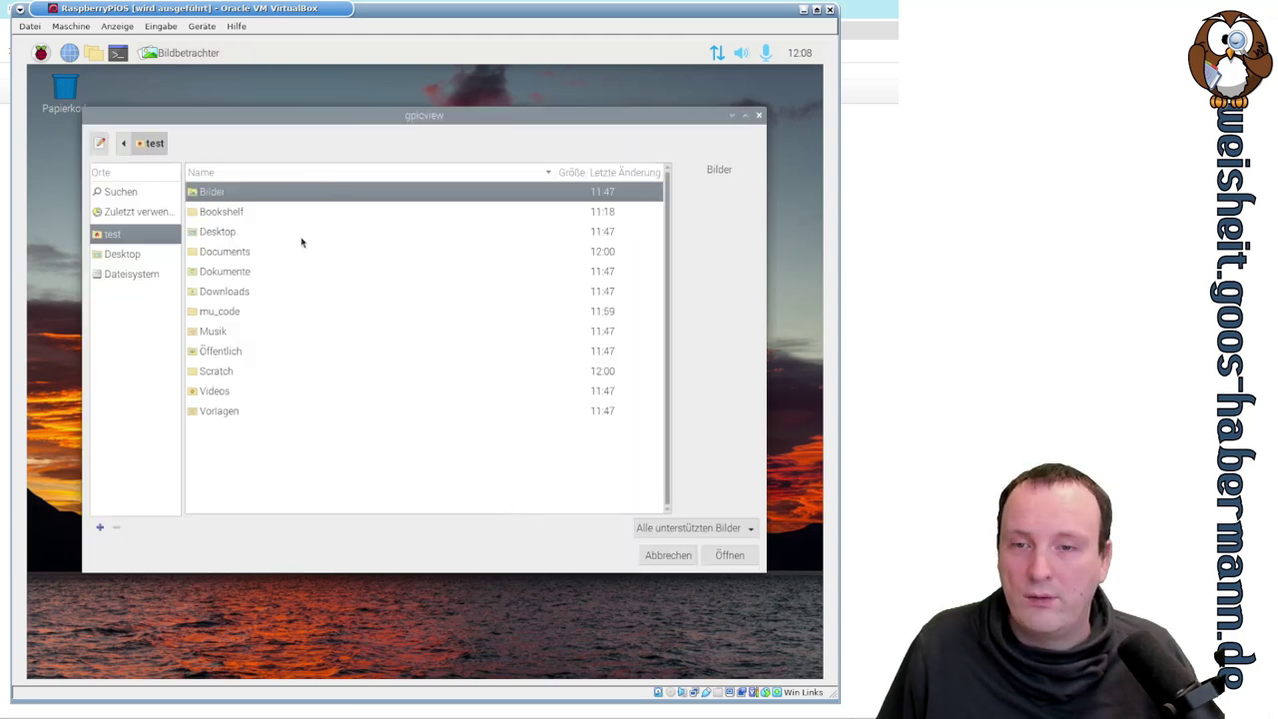
pyautogui.doubleClick(233, 315)
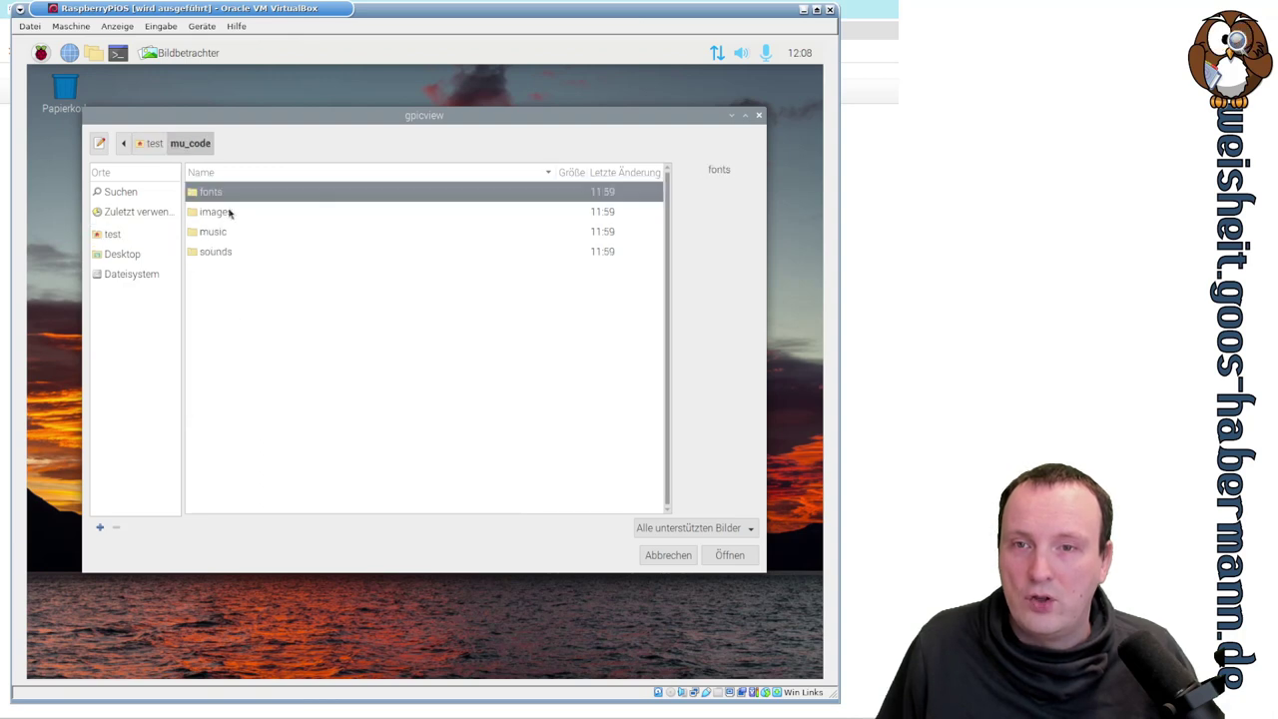
pyautogui.doubleClick(229, 211)
pyautogui.click(216, 214)
pyautogui.click(217, 203)
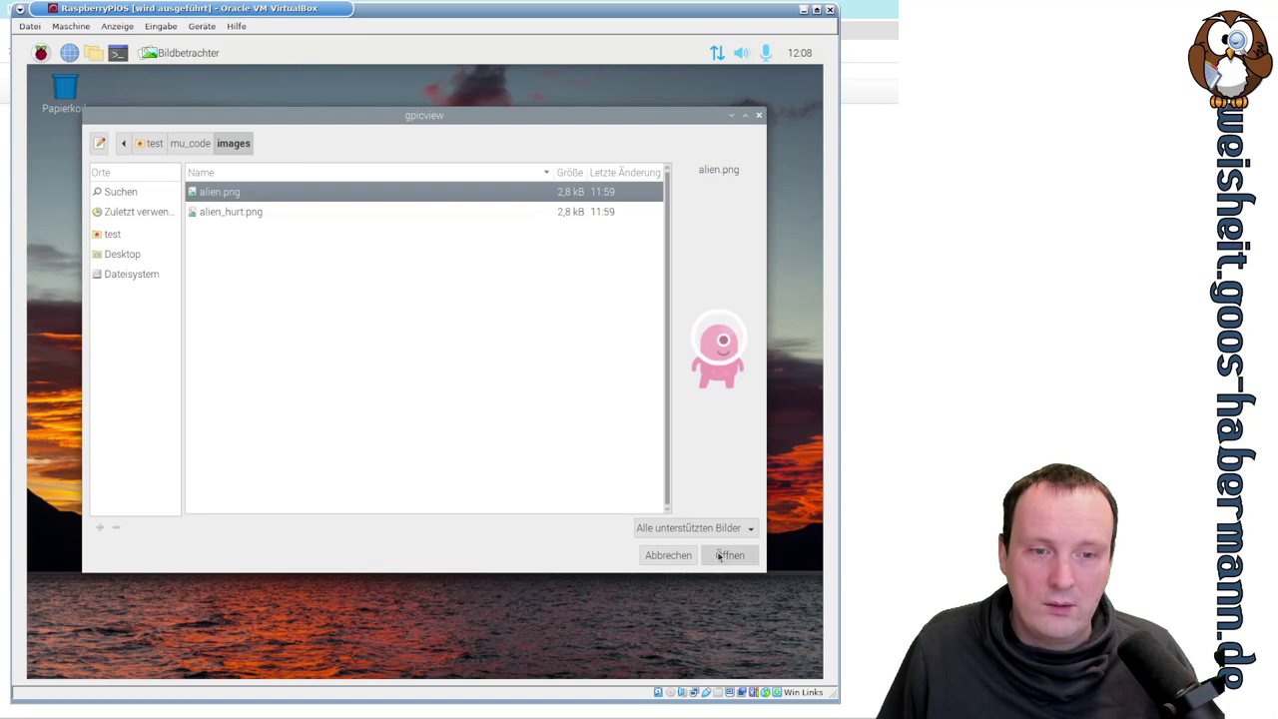
pyautogui.click(718, 556)
# - Flip between alien.png and alien_hurt.png, then close the viewer
pyautogui.moveTo(439, 177); pyautogui.dragTo(432, 198)
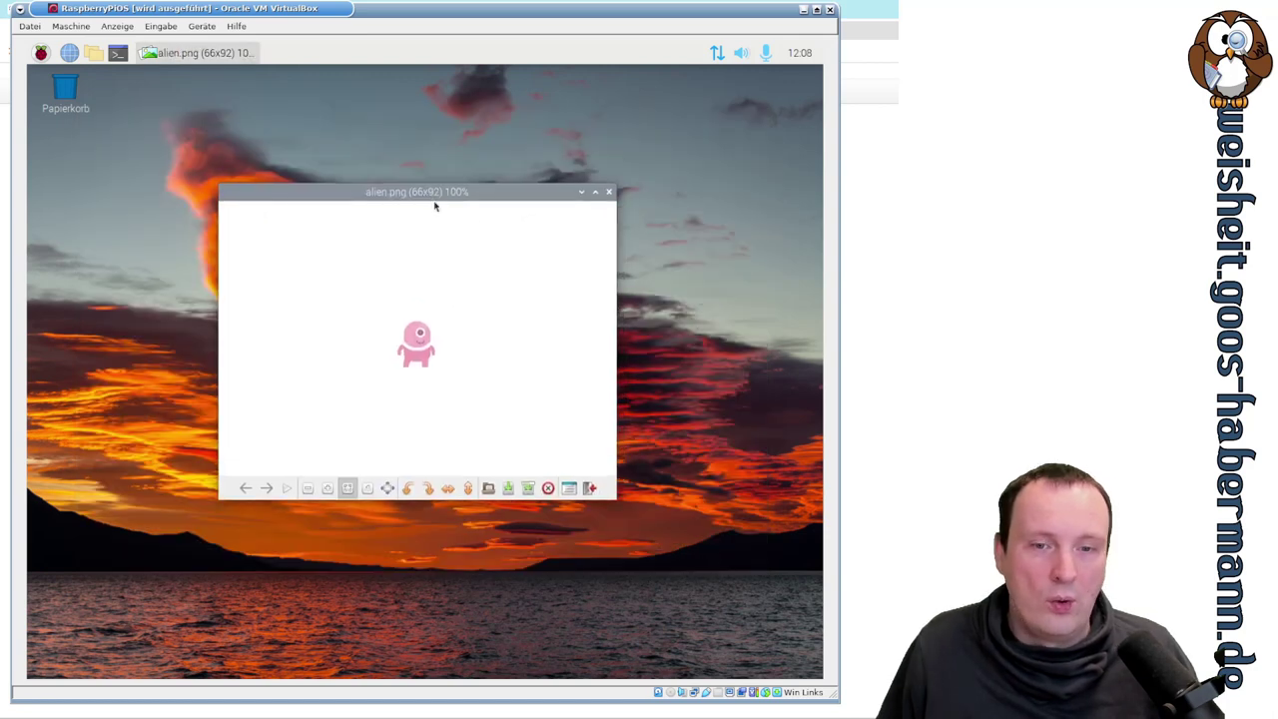
pyautogui.press('Right')
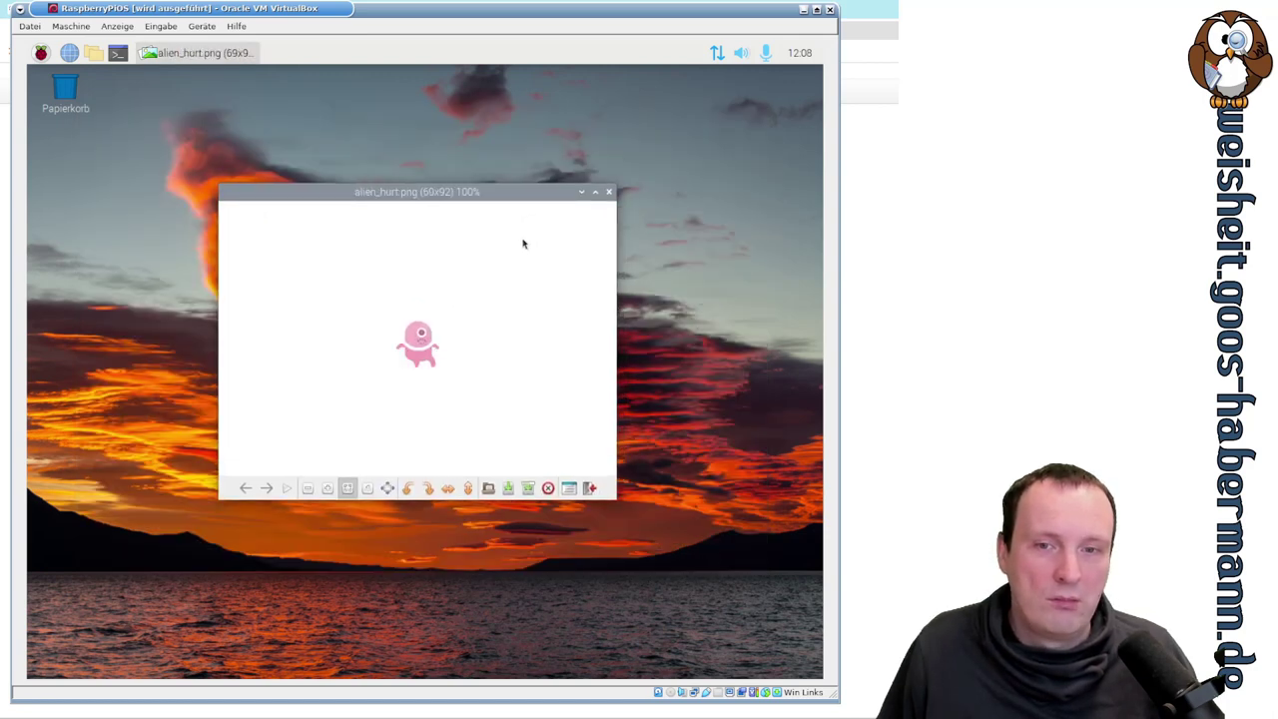
pyautogui.press('Left')
pyautogui.press('Right')
pyautogui.press('Left')
pyautogui.press('Right')
pyautogui.press('Left')
pyautogui.press('Right')
pyautogui.click(609, 193)
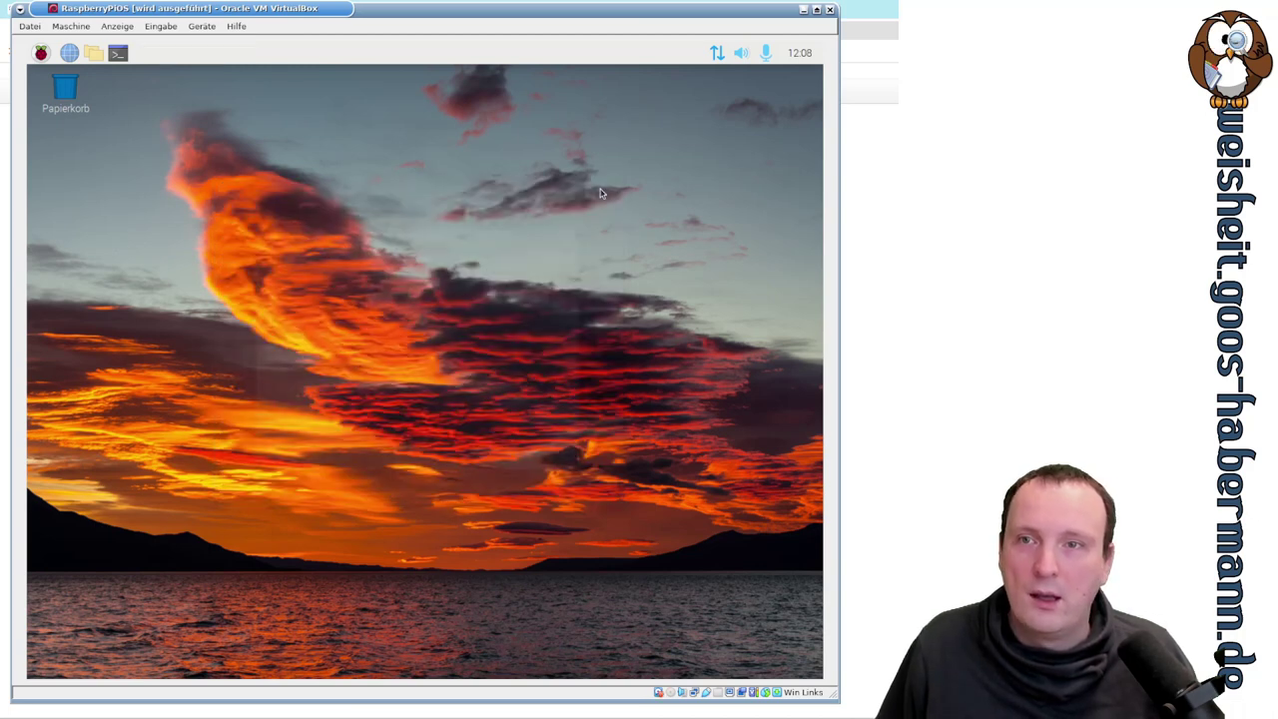
pyautogui.click(40, 51)
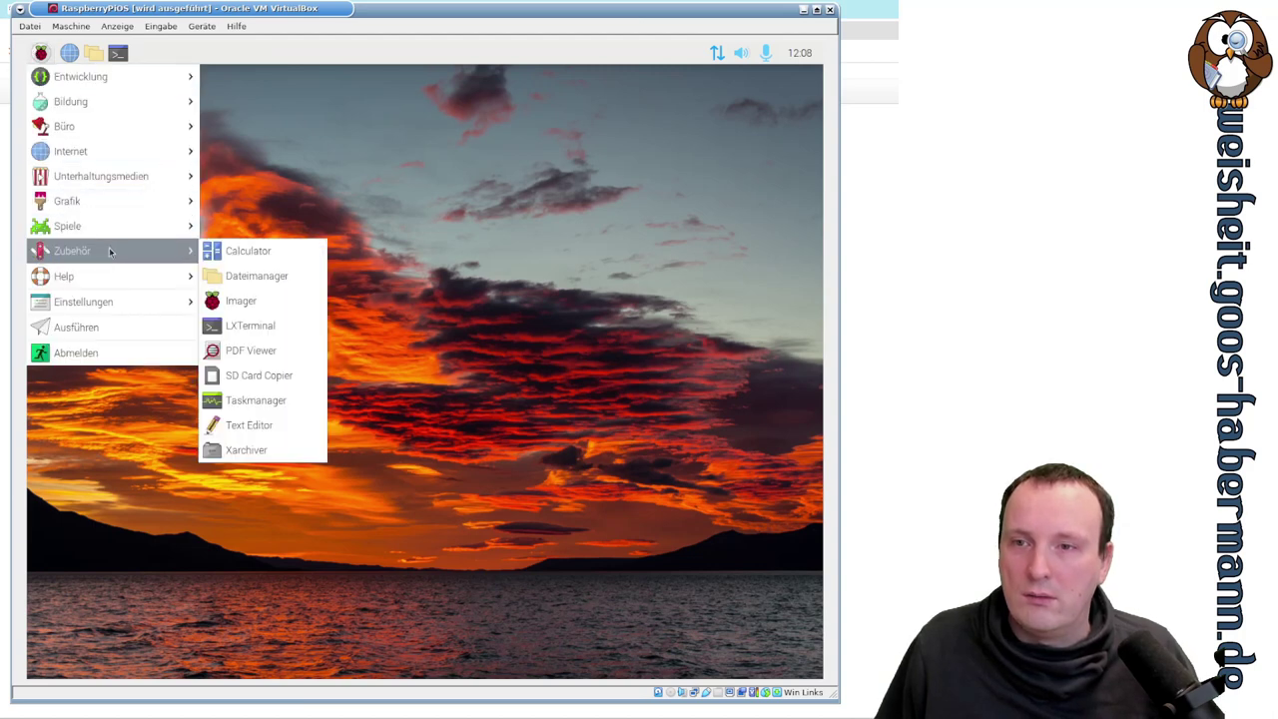
pyautogui.moveTo(112, 210)
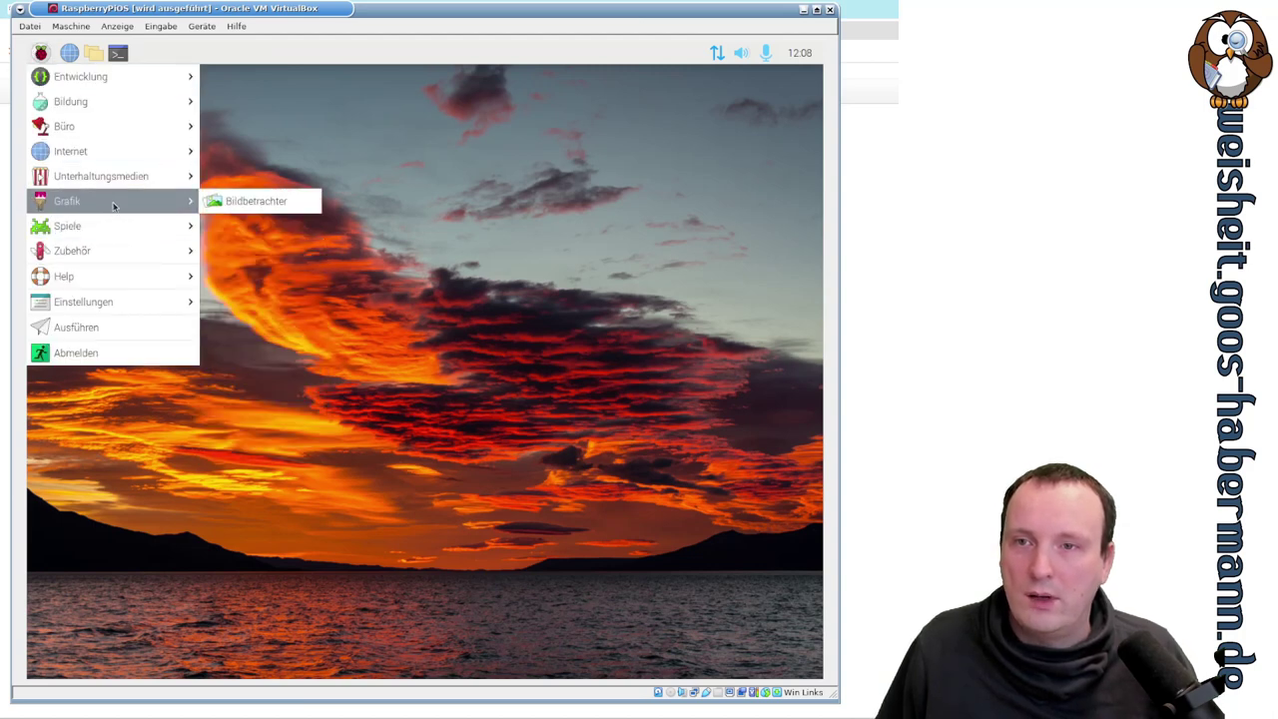
pyautogui.moveTo(124, 141)
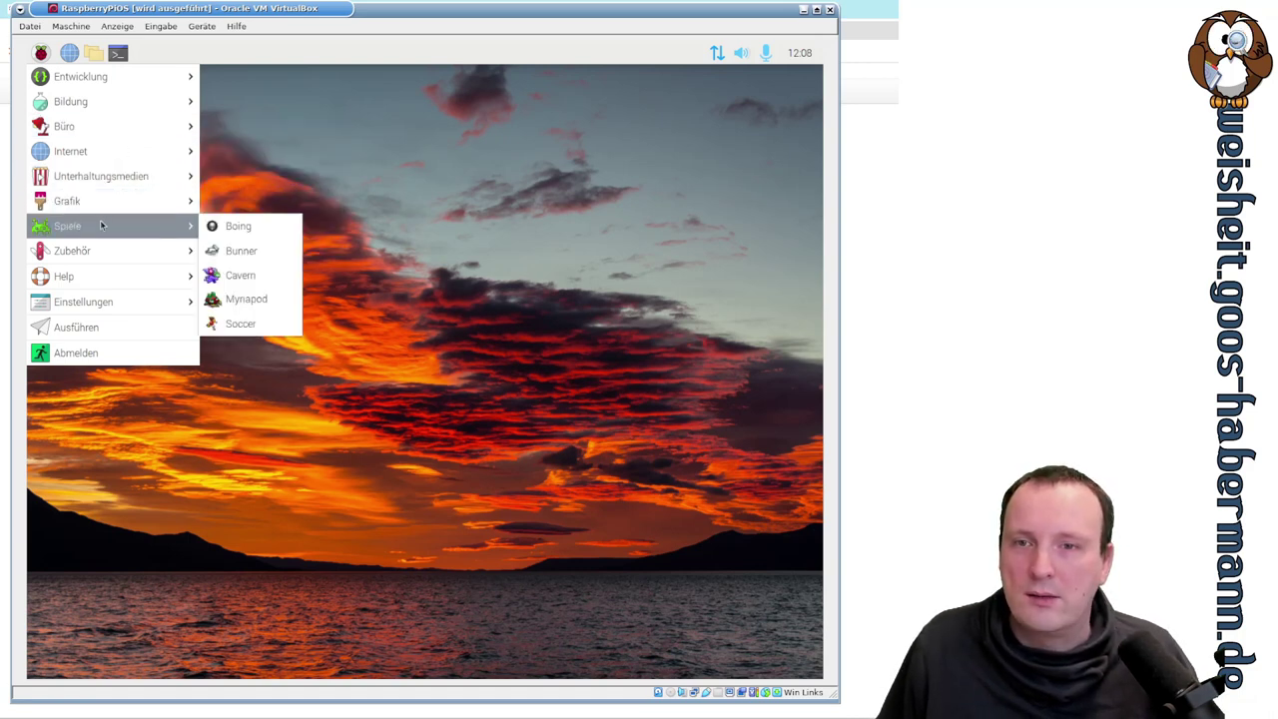
pyautogui.click(271, 228)
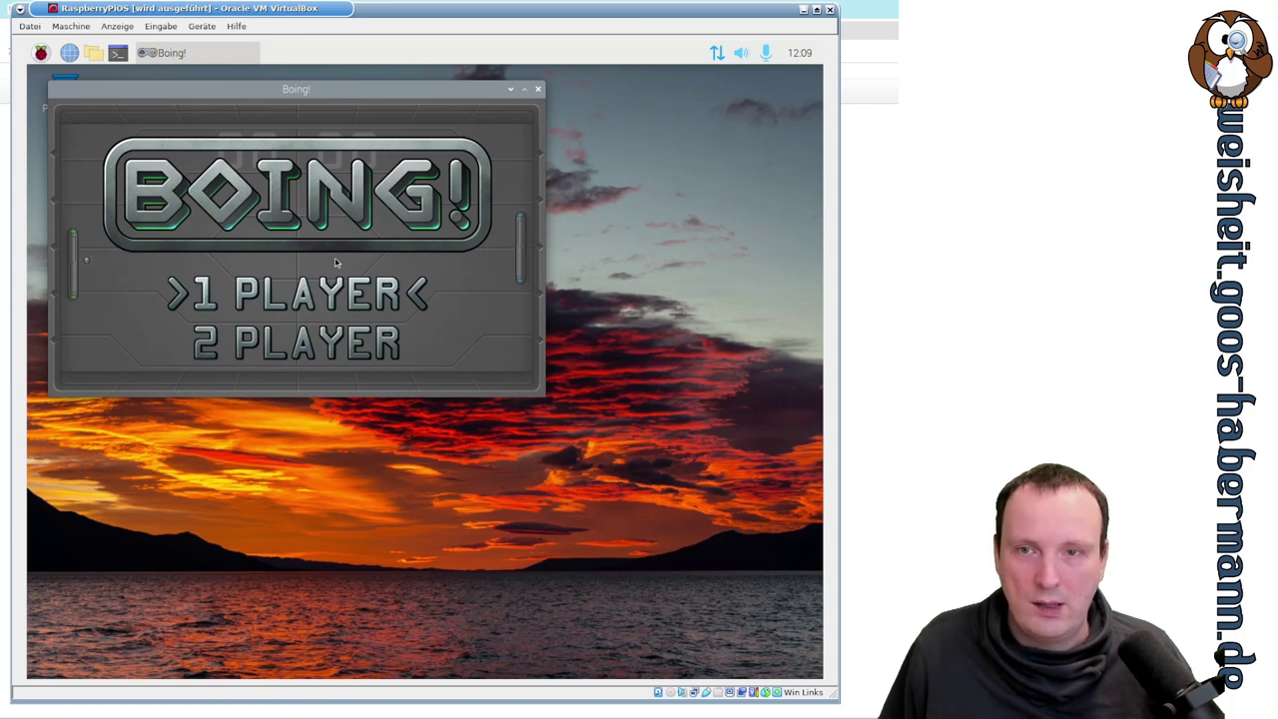
pyautogui.press('Down')
pyautogui.press('Up')
pyautogui.press('space')
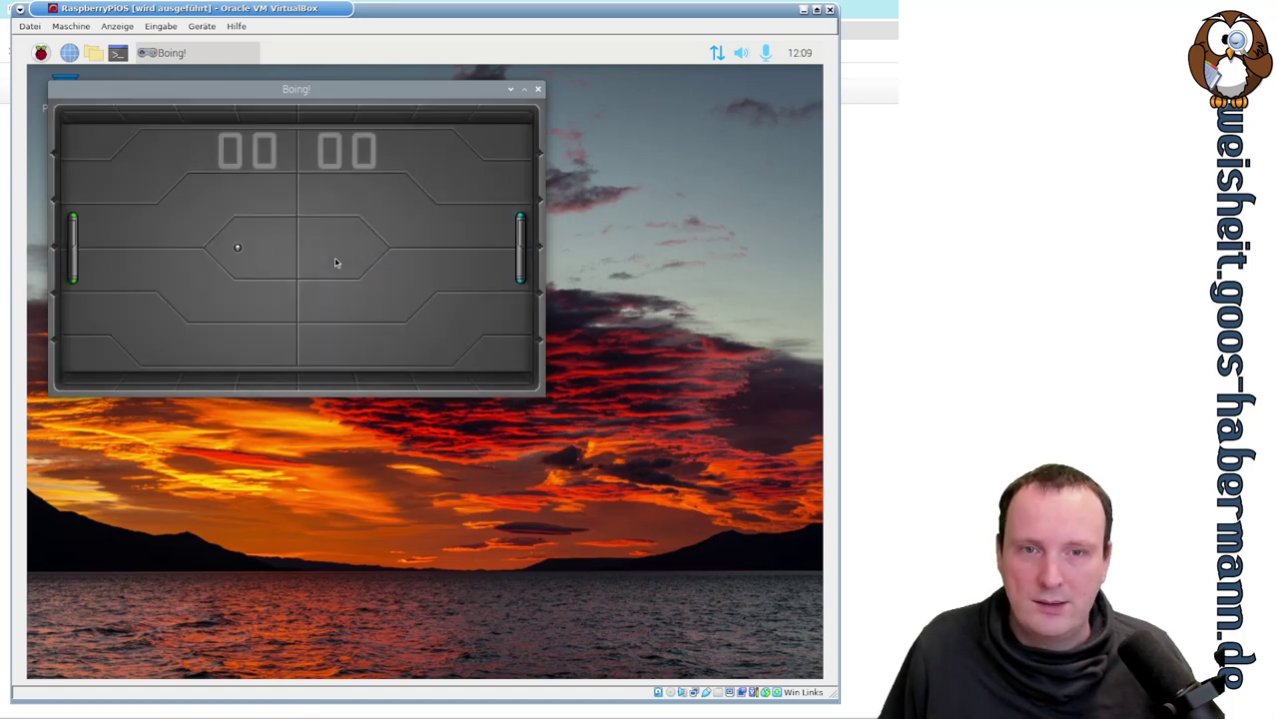
pyautogui.press('Down')
pyautogui.press('Up')
pyautogui.press('Down')
pyautogui.press('Up')
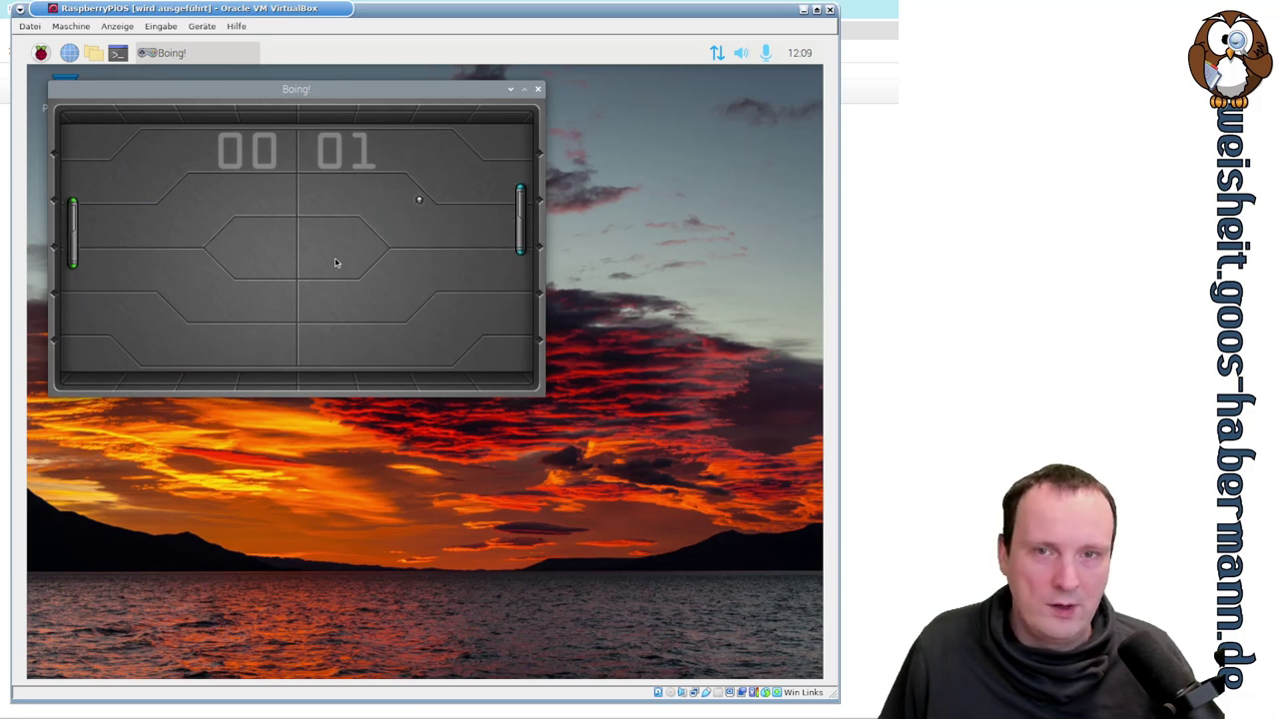
pyautogui.press('Up')
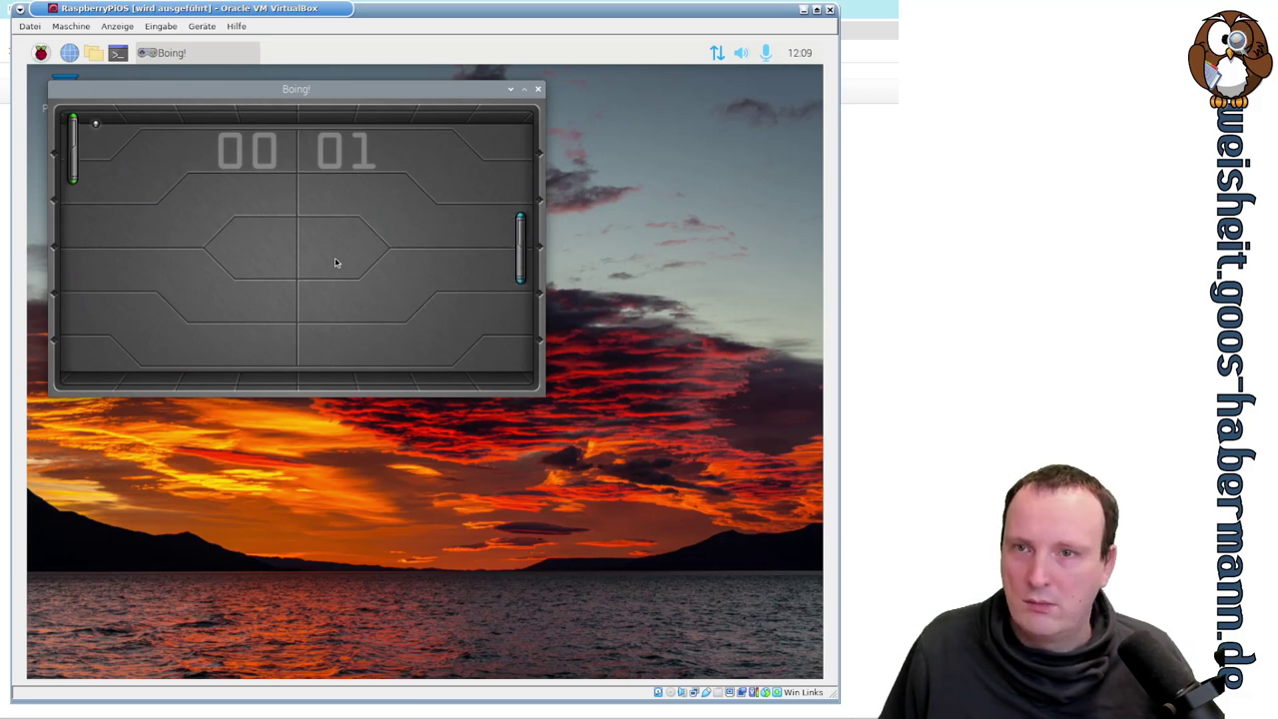
pyautogui.press('Down')
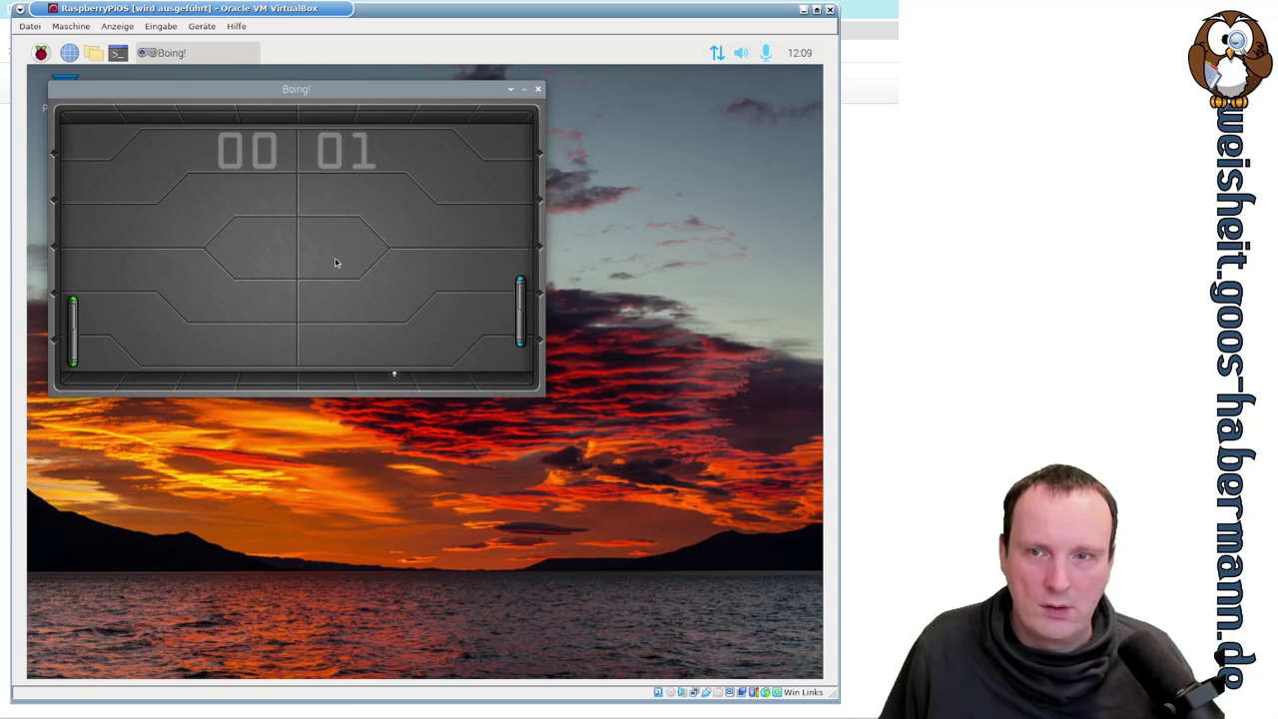
pyautogui.press('Up')
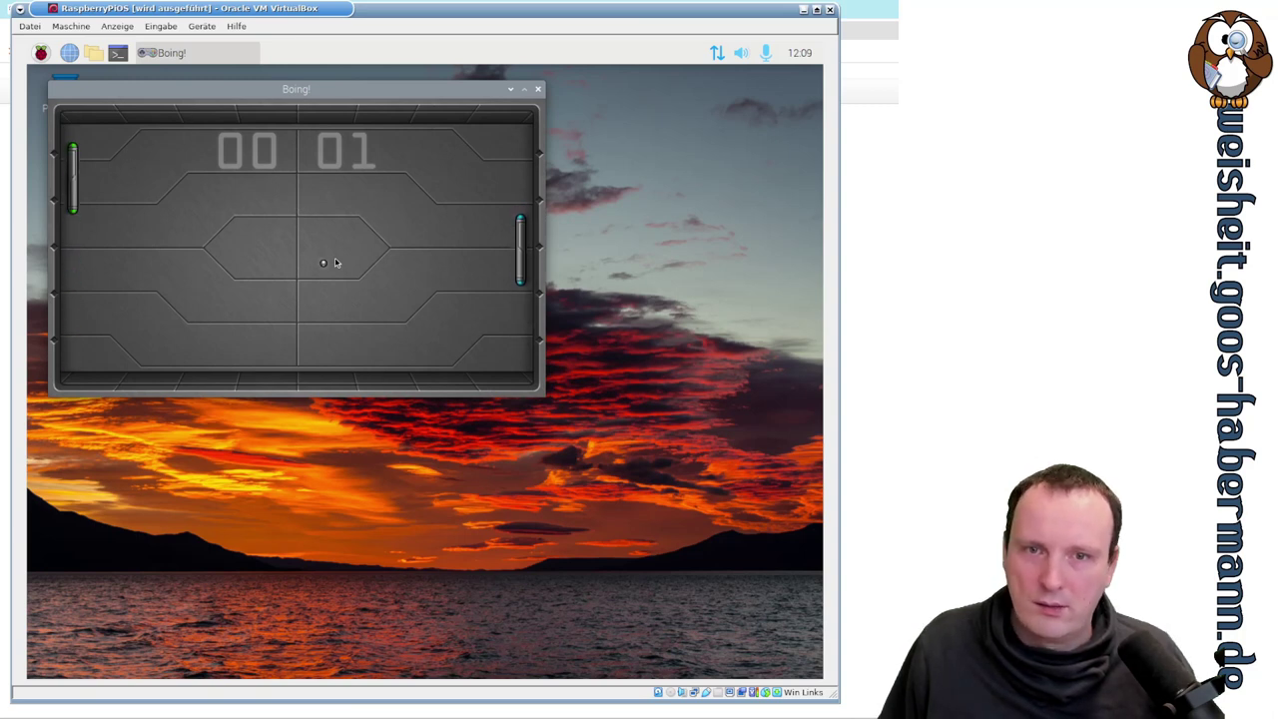
pyautogui.press('Up')
pyautogui.press('Down')
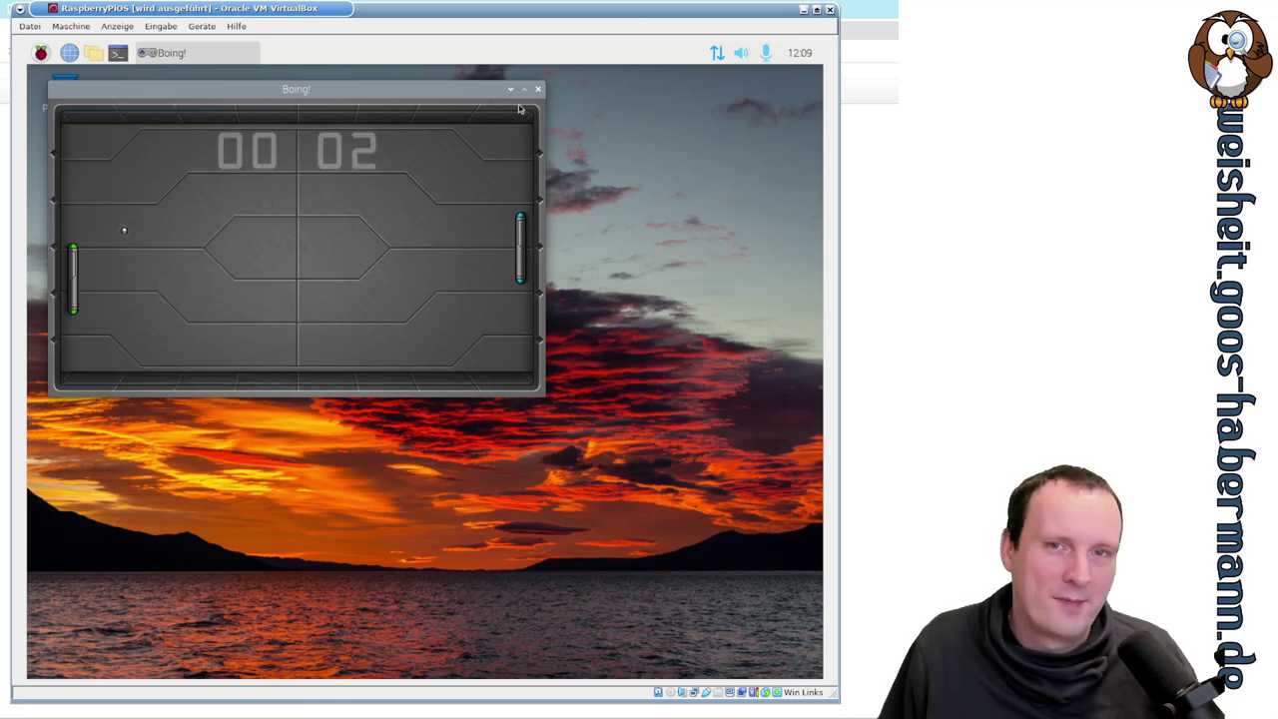
pyautogui.click(539, 89)
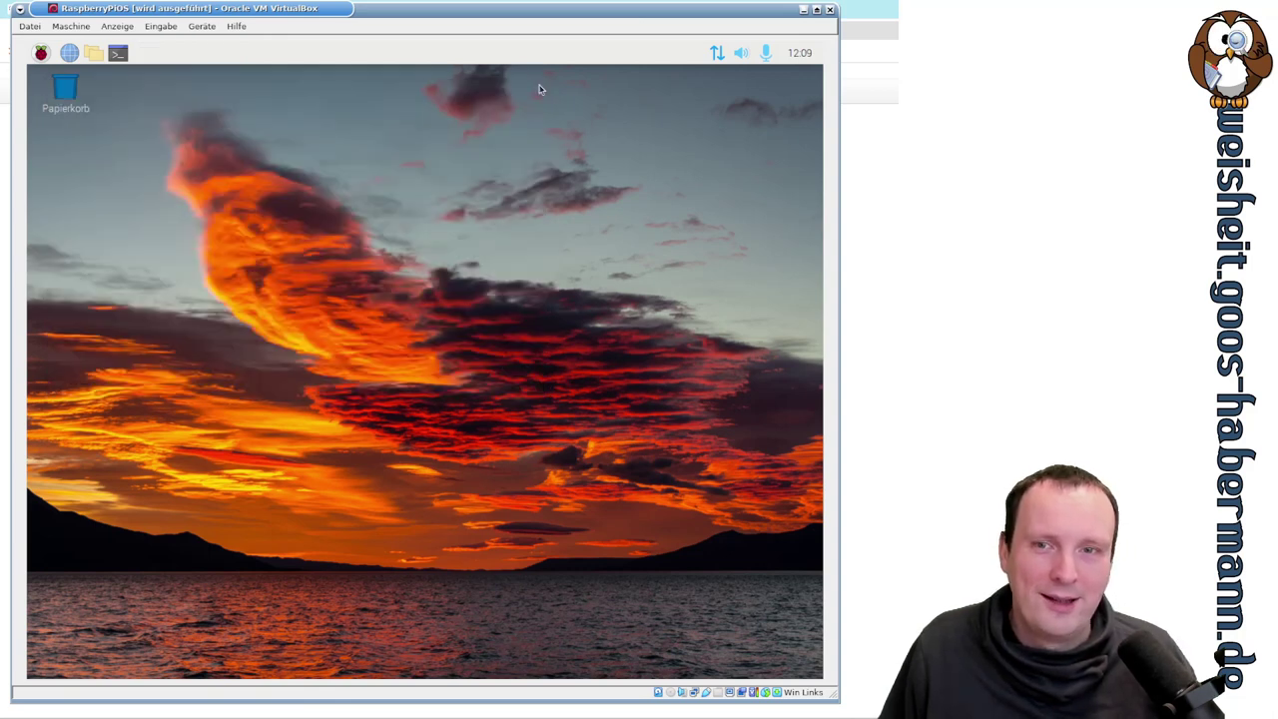
pyautogui.click(39, 52)
pyautogui.moveTo(77, 228)
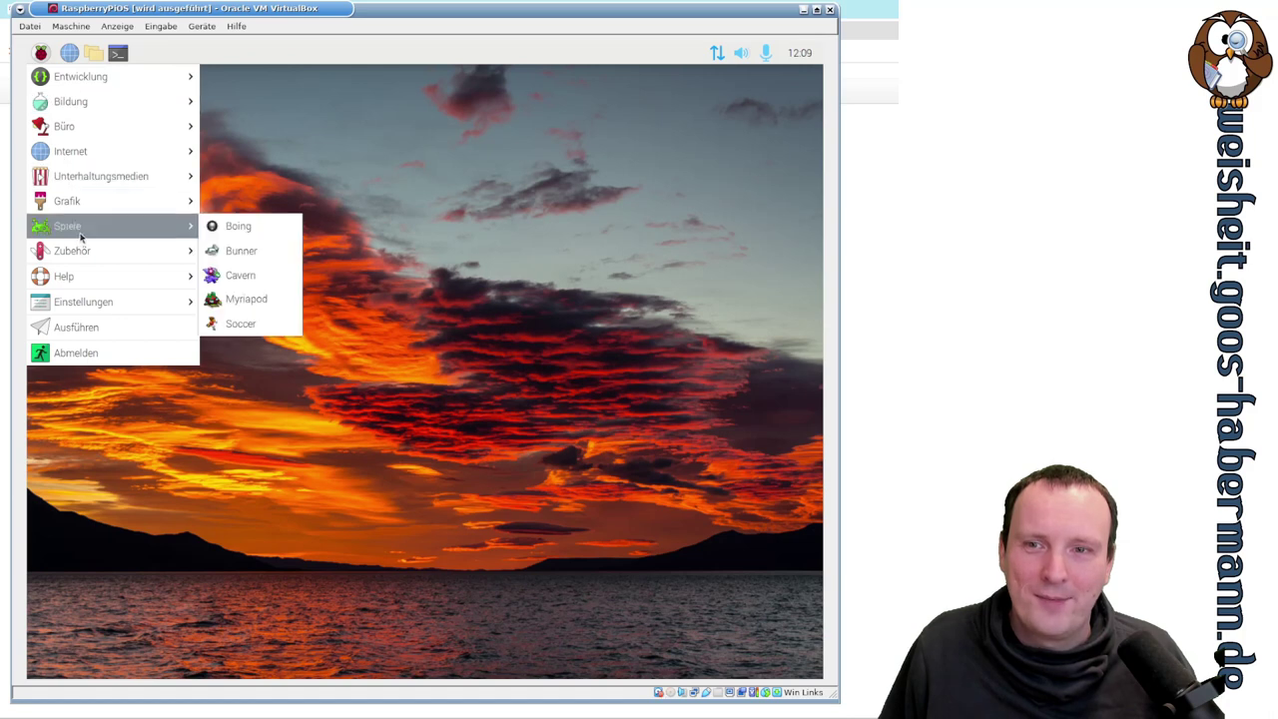
pyautogui.click(264, 256)
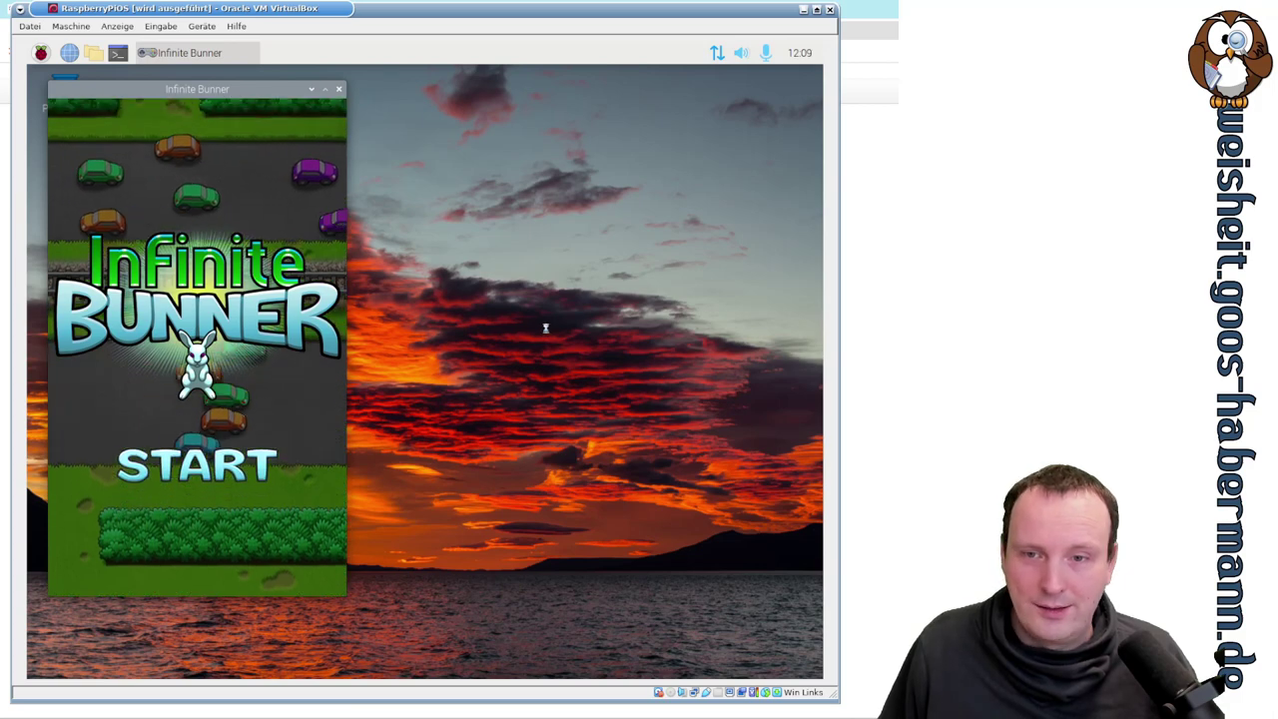
pyautogui.press('space')
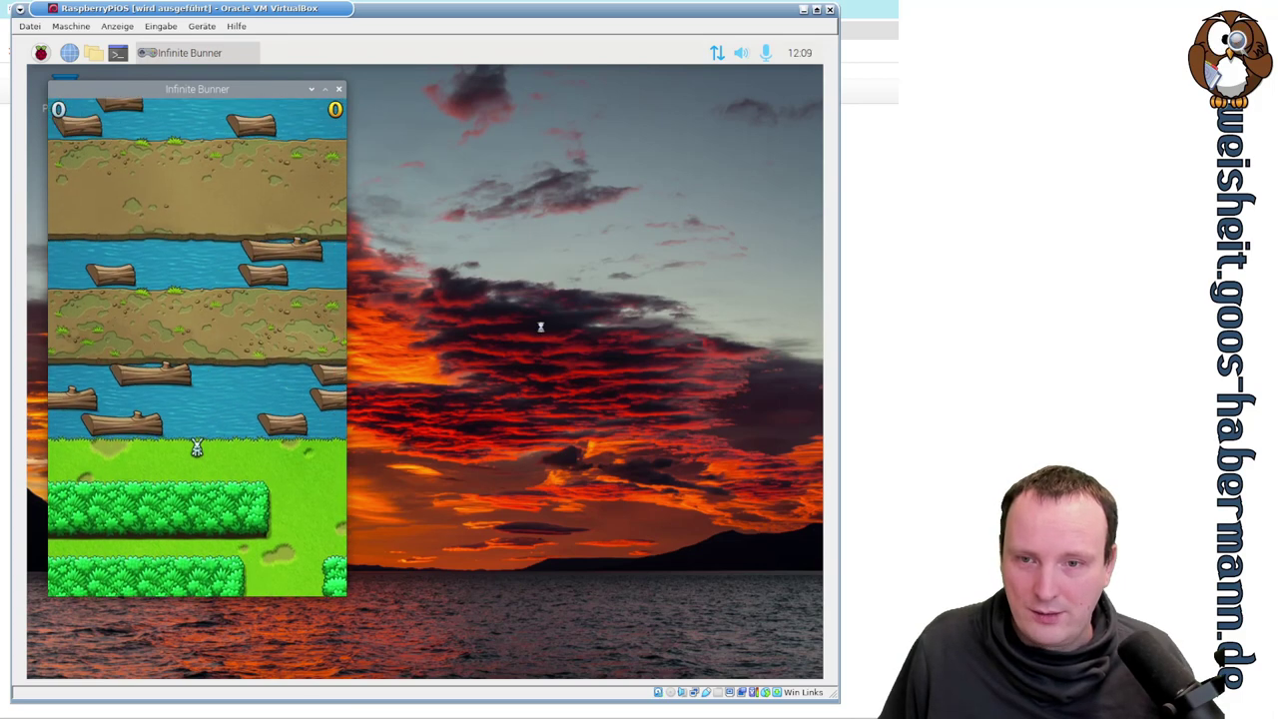
pyautogui.press('Up')
pyautogui.press('Up')
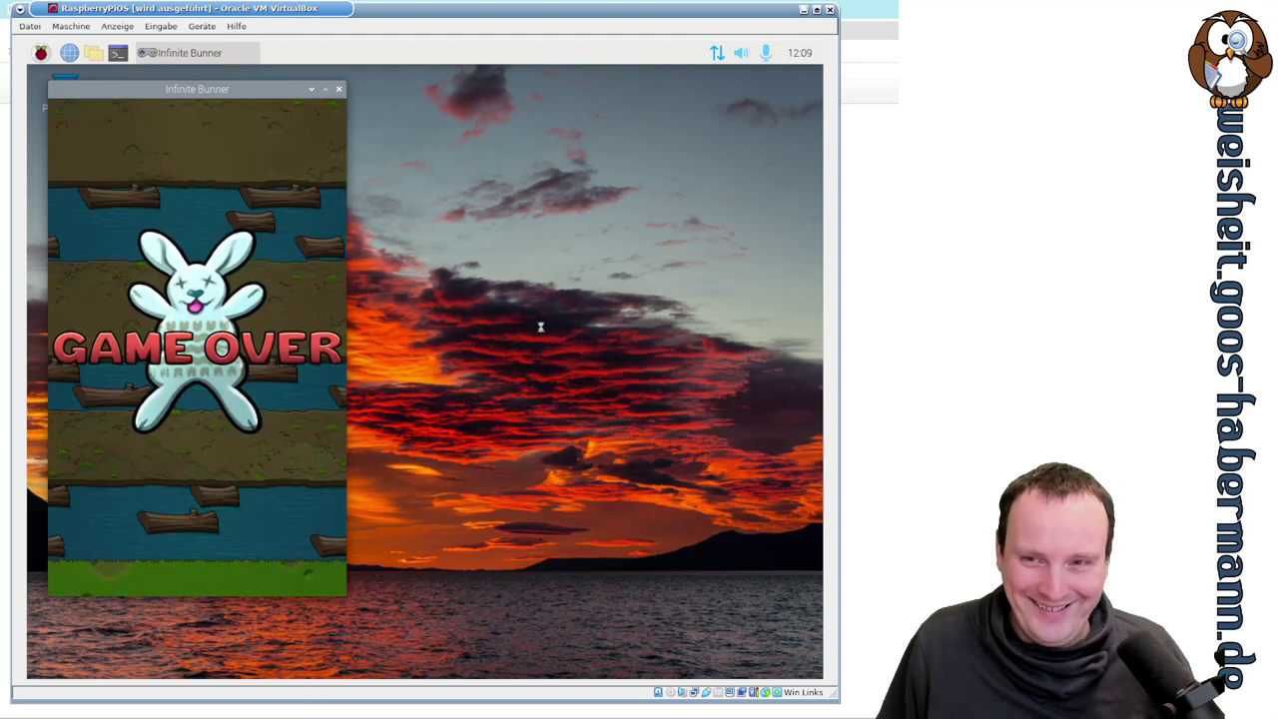
pyautogui.press('space')
pyautogui.press('space')
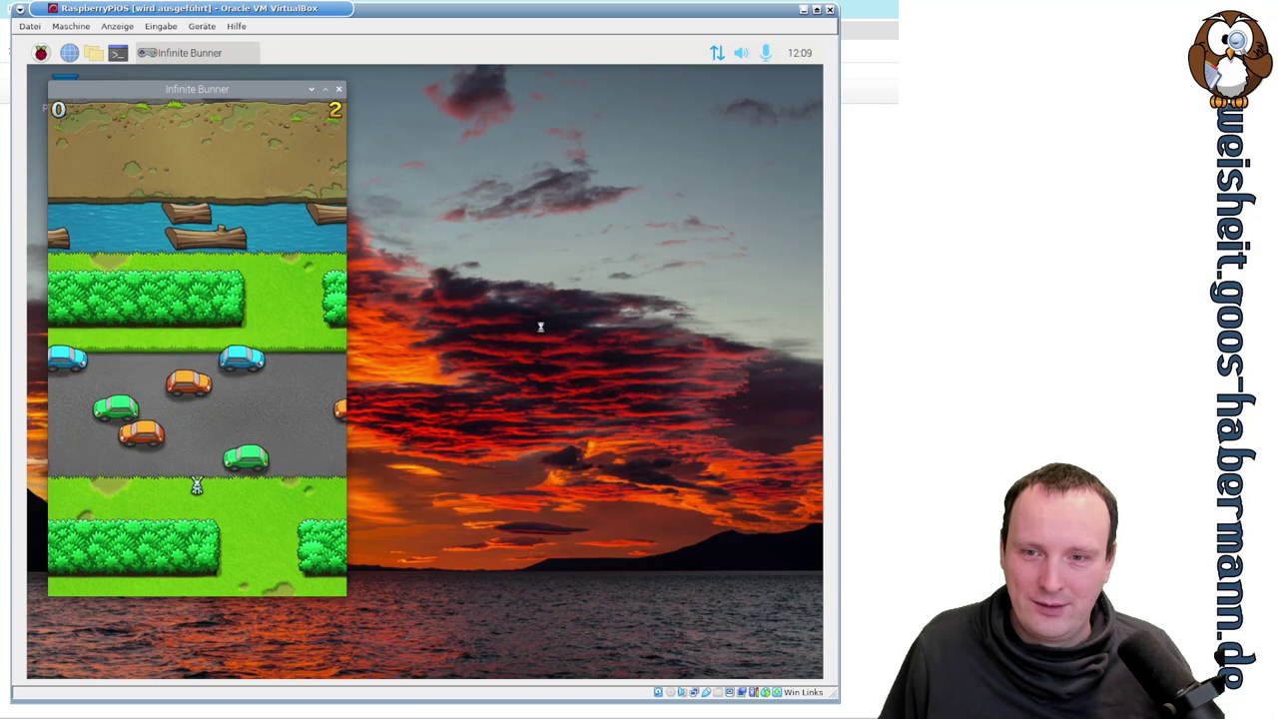
pyautogui.press('Up')
pyautogui.press('Up')
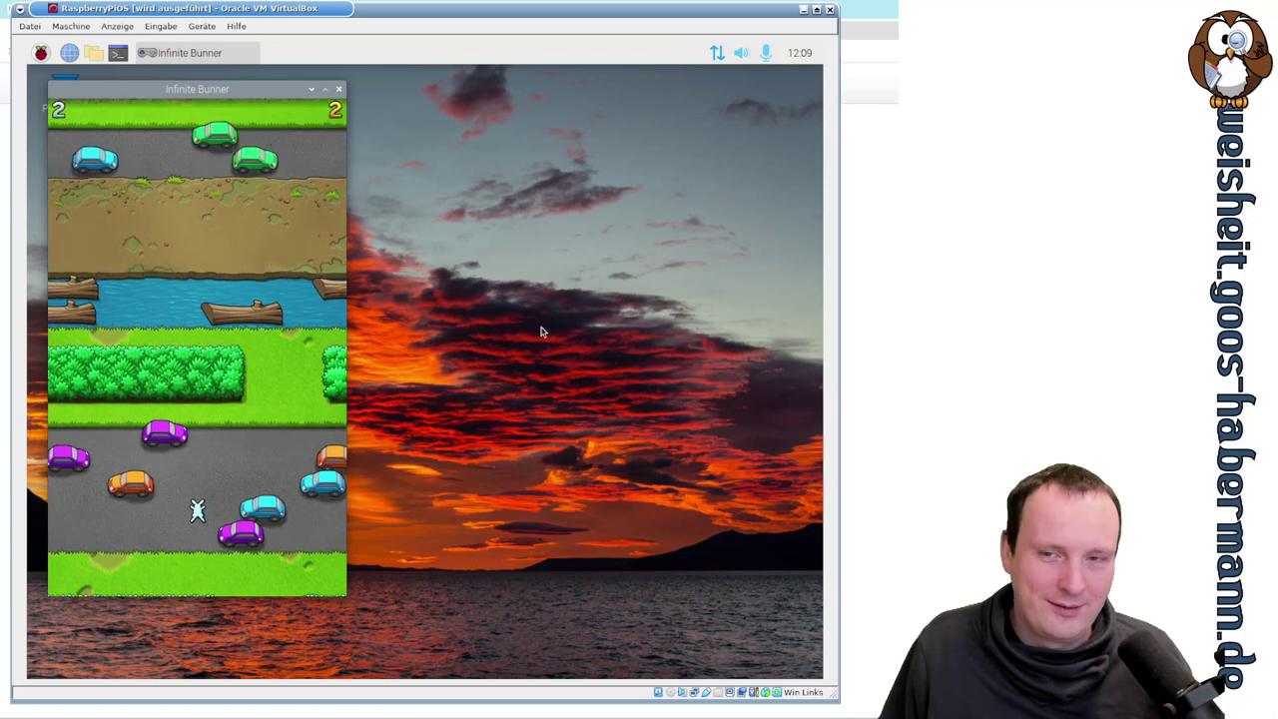
pyautogui.press('space')
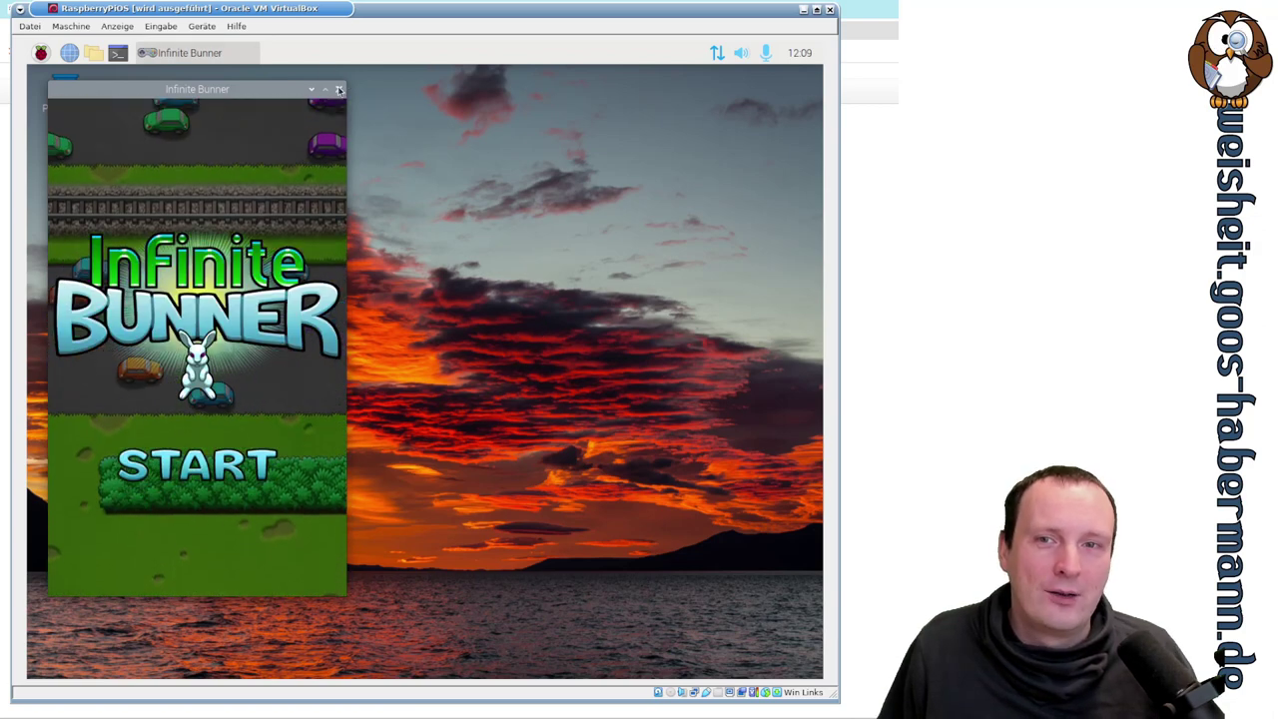
pyautogui.click(339, 90)
# - Launch Cavern from the games menu and start a game
pyautogui.click(42, 54)
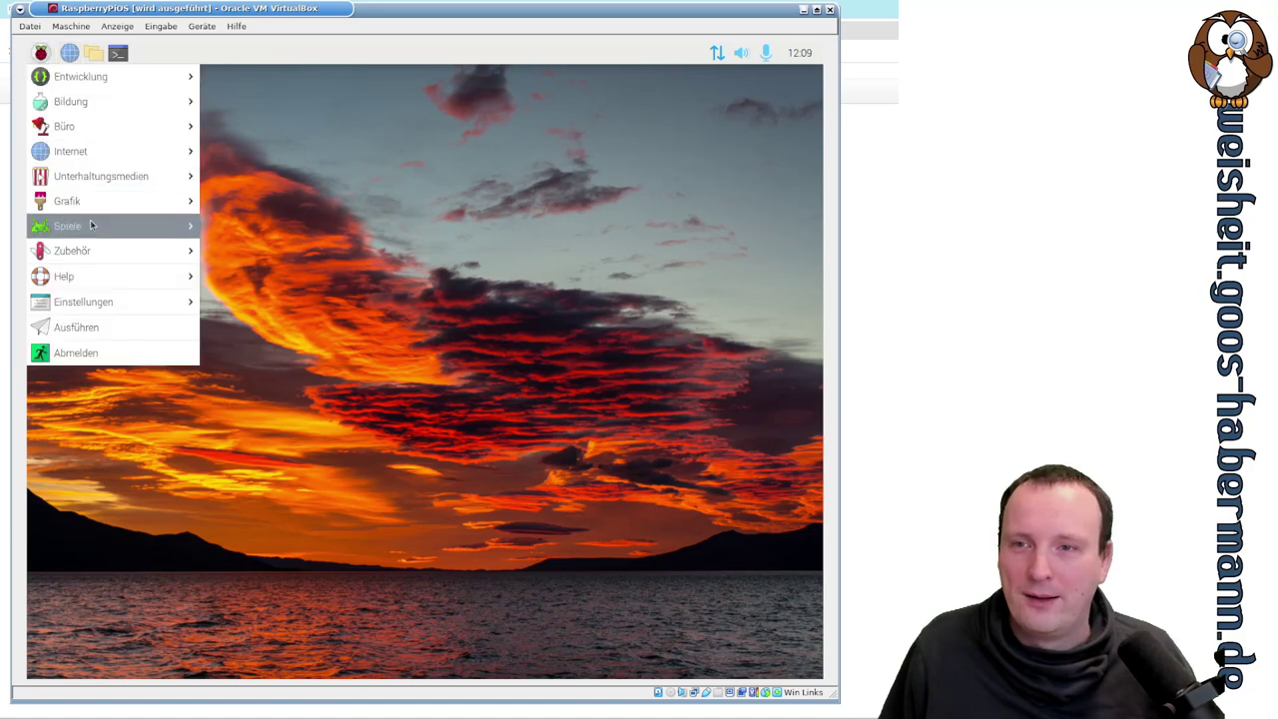
pyautogui.moveTo(90, 222)
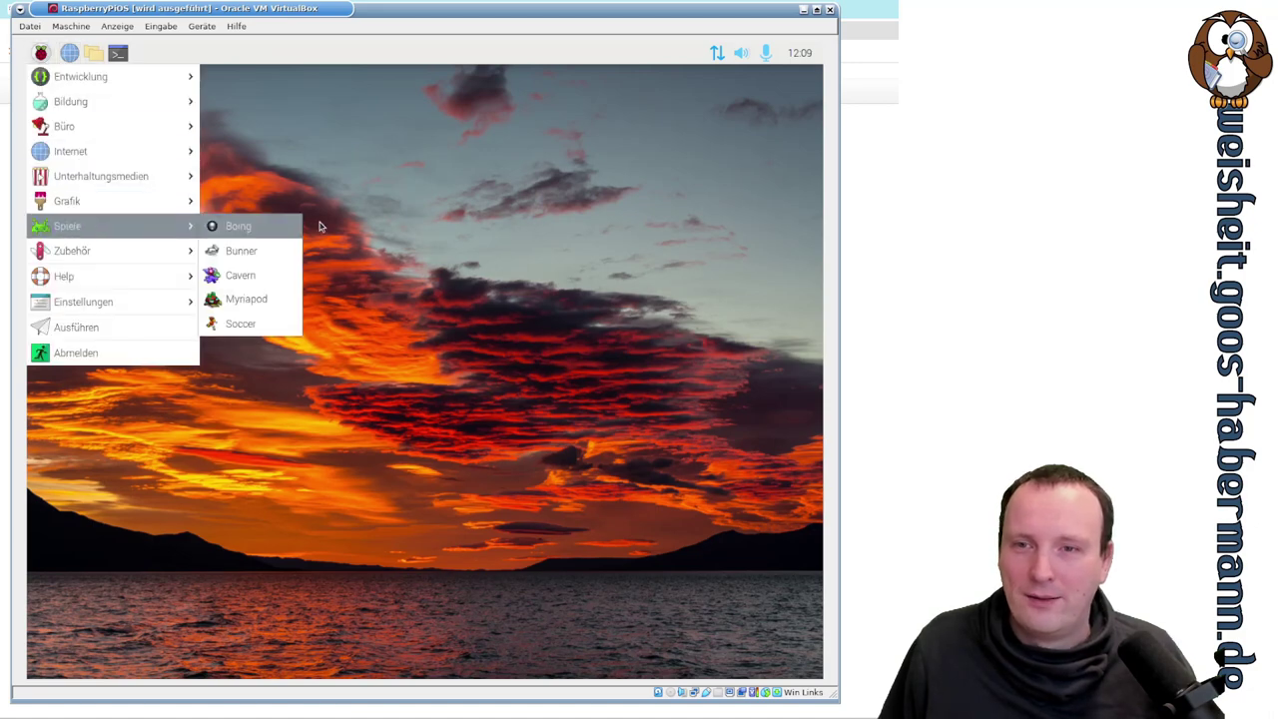
pyautogui.click(257, 280)
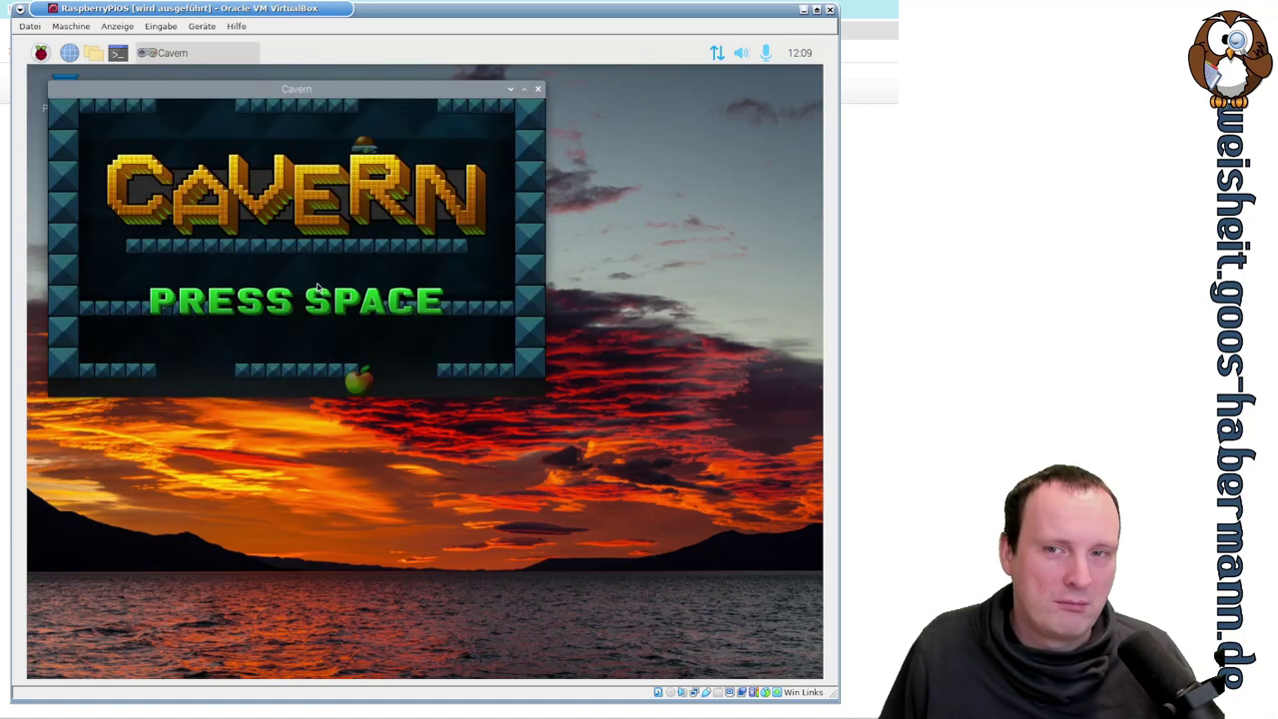
pyautogui.press('space')
# - Play level 1, firing bubbles at enemies and collecting the apple at the bottom
pyautogui.press('Right')
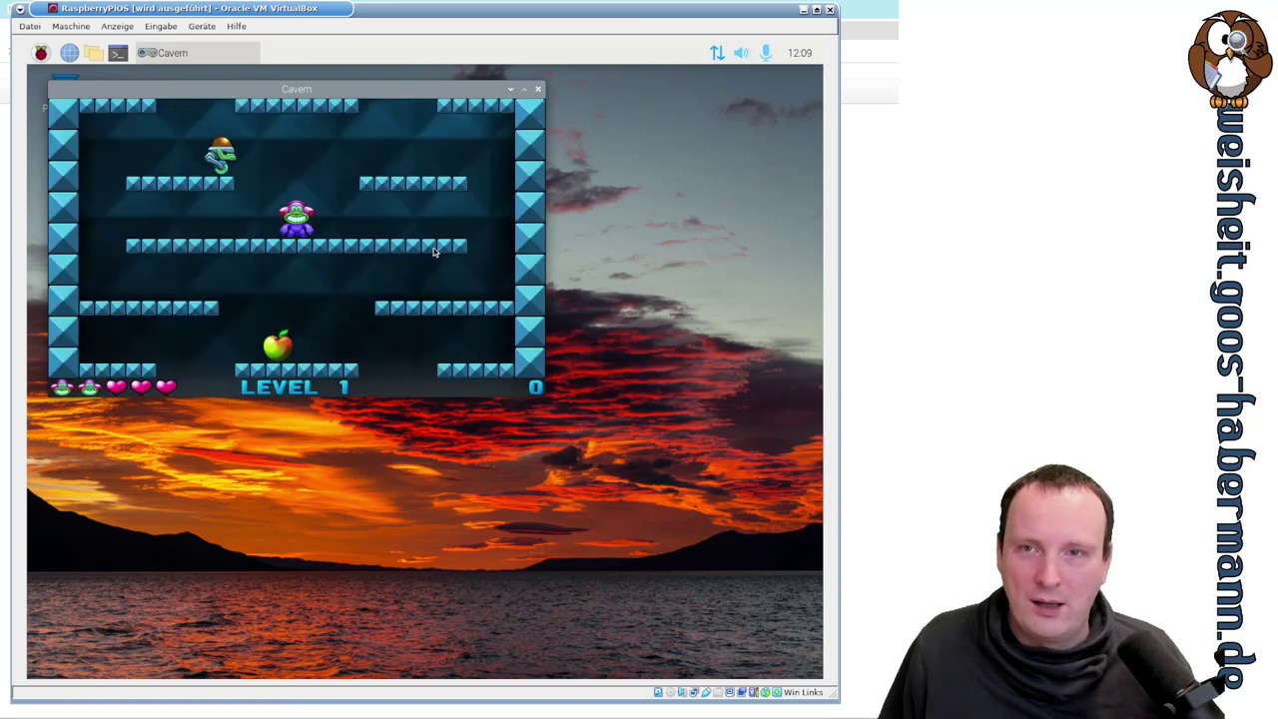
pyautogui.press('space')
pyautogui.press('Left')
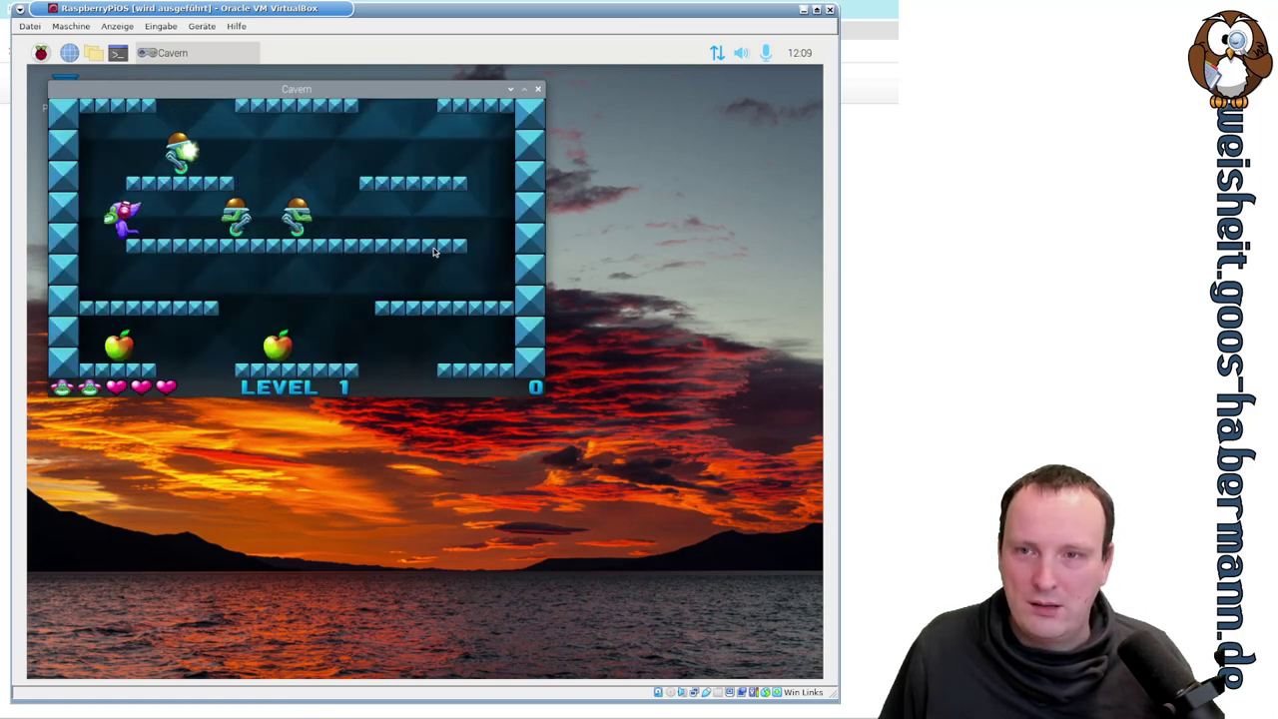
pyautogui.press('Right')
pyautogui.press('Right')
pyautogui.press('Left')
pyautogui.press('Right')
pyautogui.press('Left')
pyautogui.press('Right')
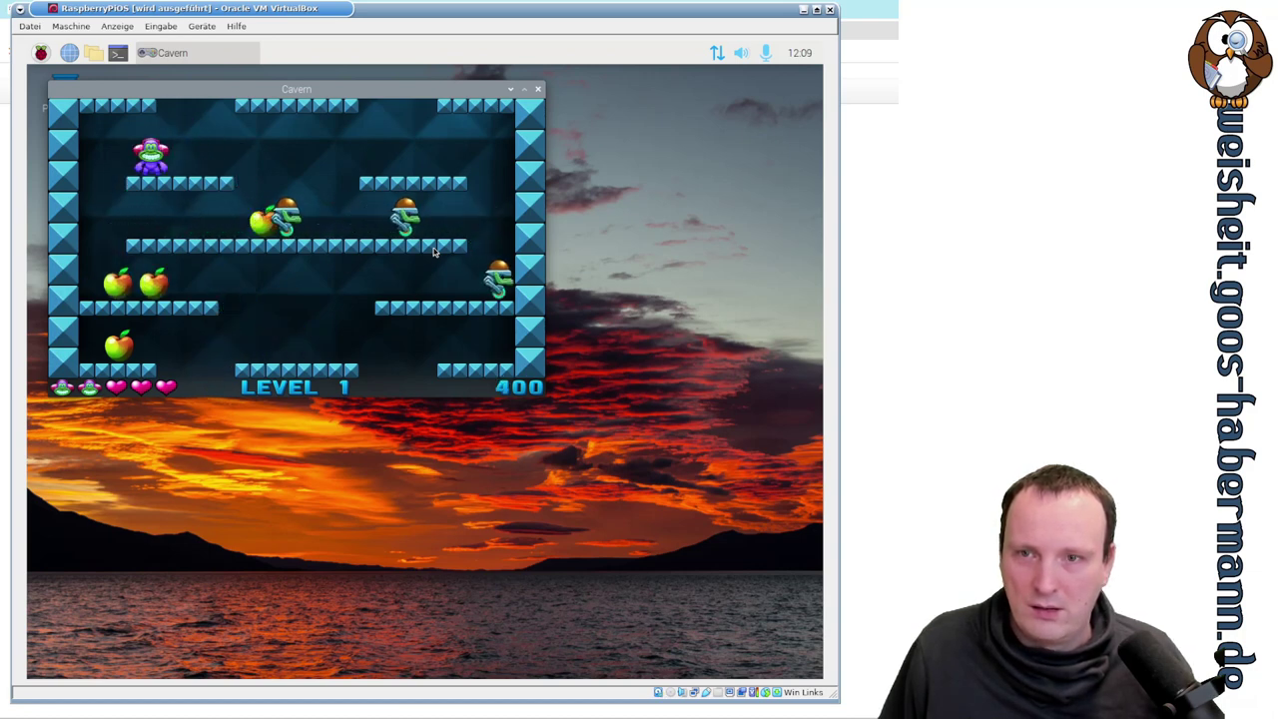
pyautogui.press('Left')
# - Keep trapping enemies to reach 1200 points, then quit Cavern with Alt+F4
pyautogui.press('Right')
pyautogui.press('Right')
pyautogui.press('Left')
pyautogui.press('space')
pyautogui.press('Left')
pyautogui.press('Right')
pyautogui.press('Left')
pyautogui.press('Right')
pyautogui.press('space')
pyautogui.press('Left')
pyautogui.press('Right')
pyautogui.press('space')
pyautogui.press('space')
pyautogui.press('Left')
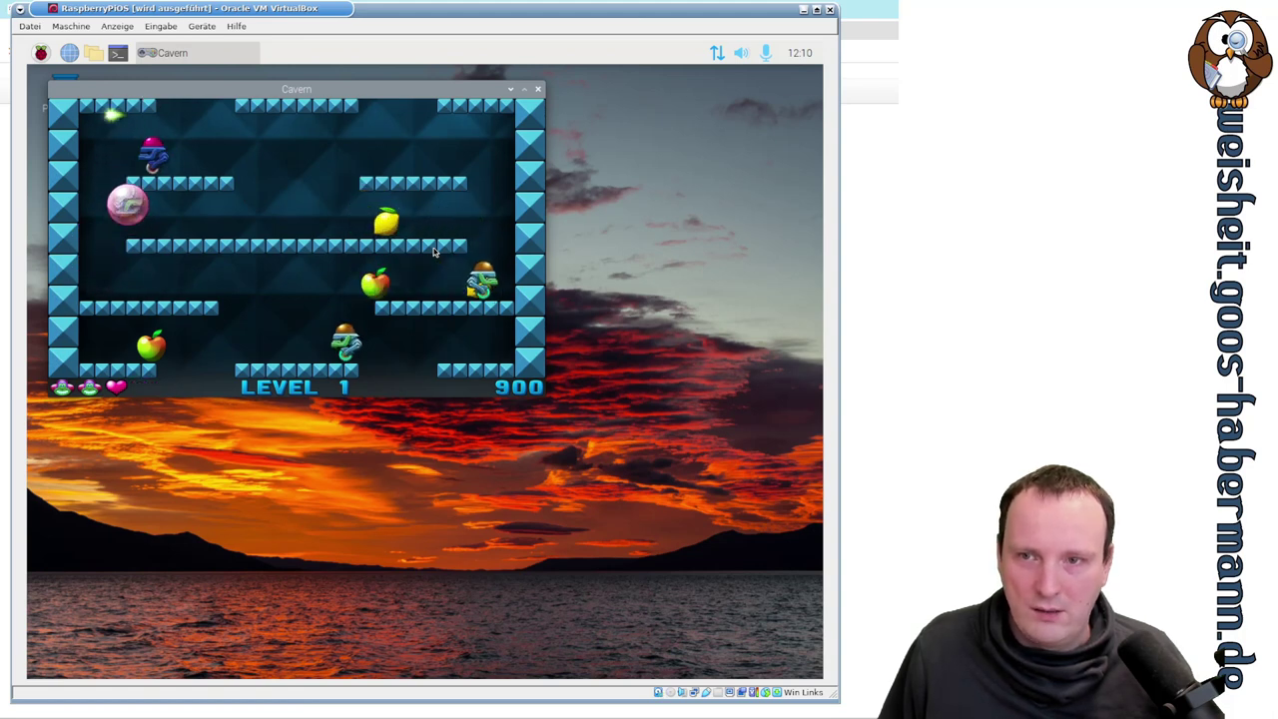
pyautogui.press('Up')
pyautogui.press('Right')
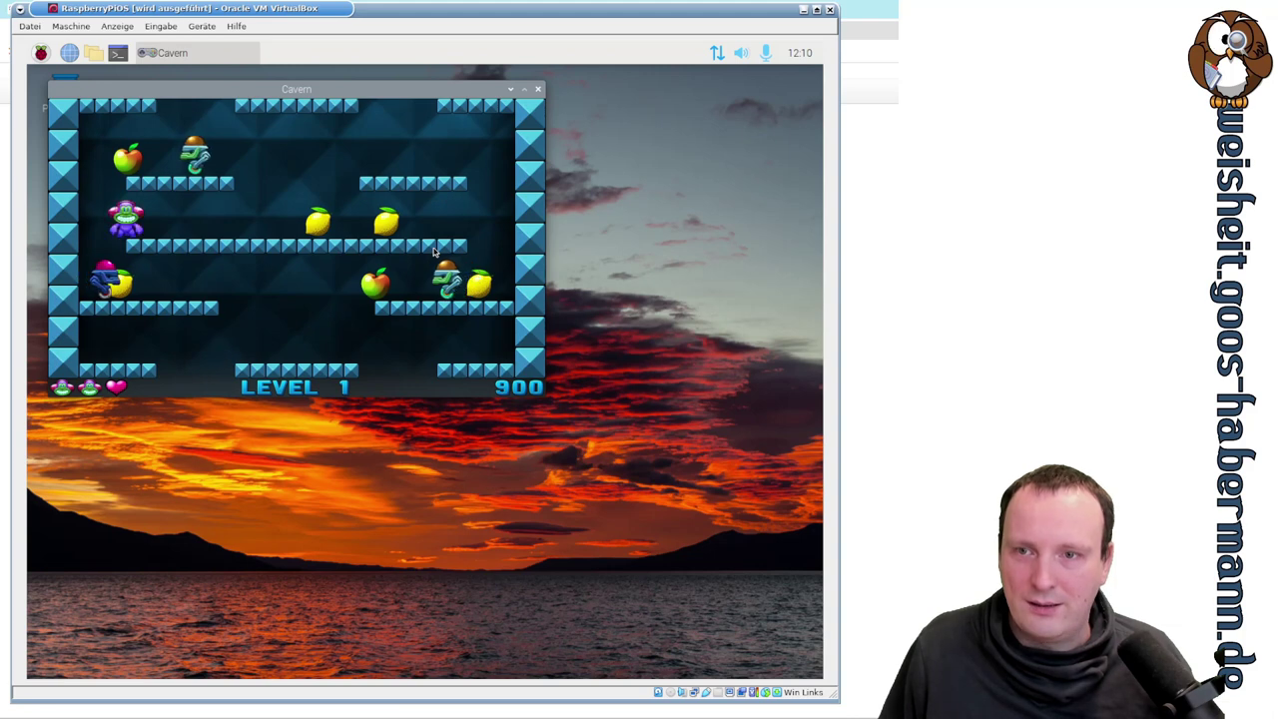
pyautogui.press('Right')
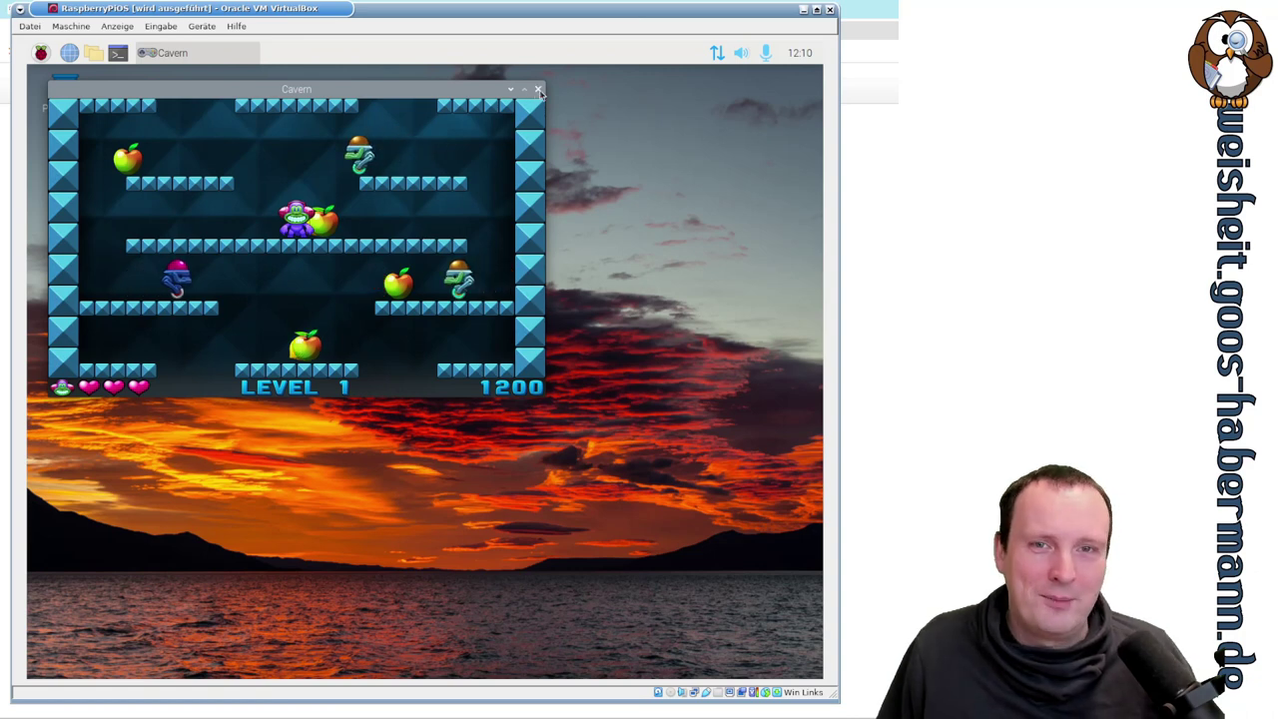
pyautogui.hotkey('alt', 'F4')
pyautogui.click(41, 54)
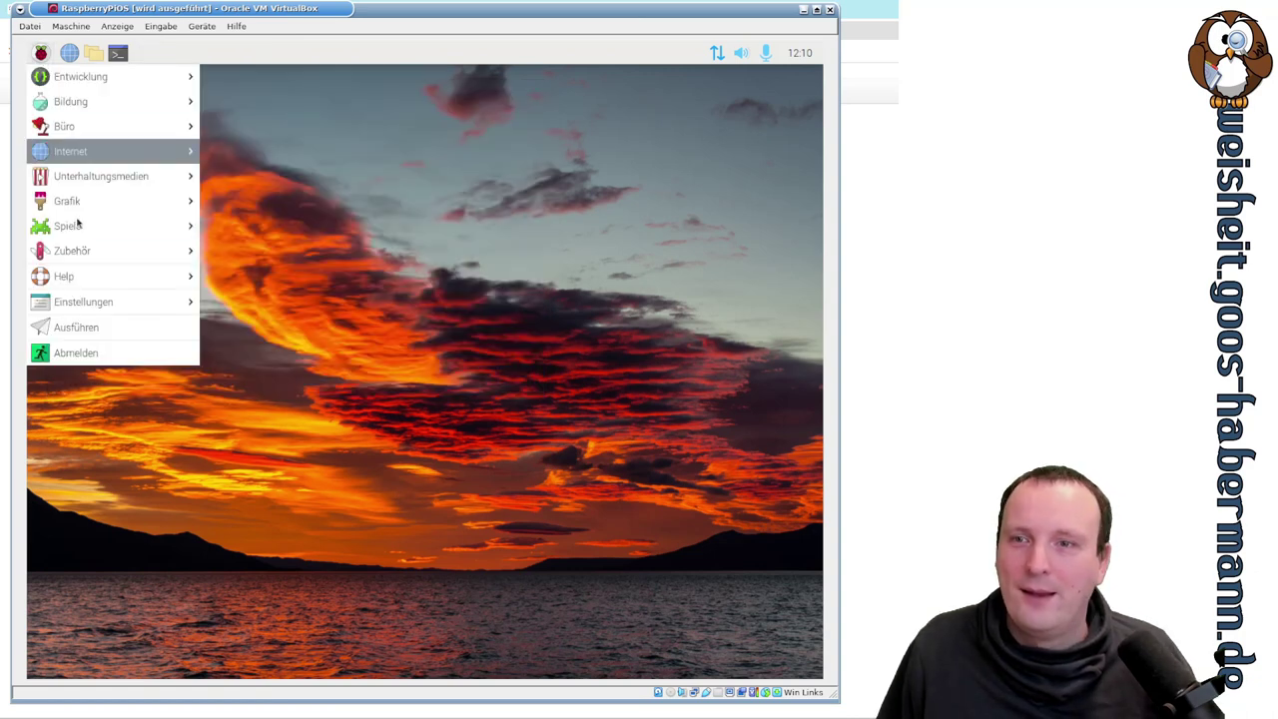
pyautogui.moveTo(114, 227)
pyautogui.click(283, 297)
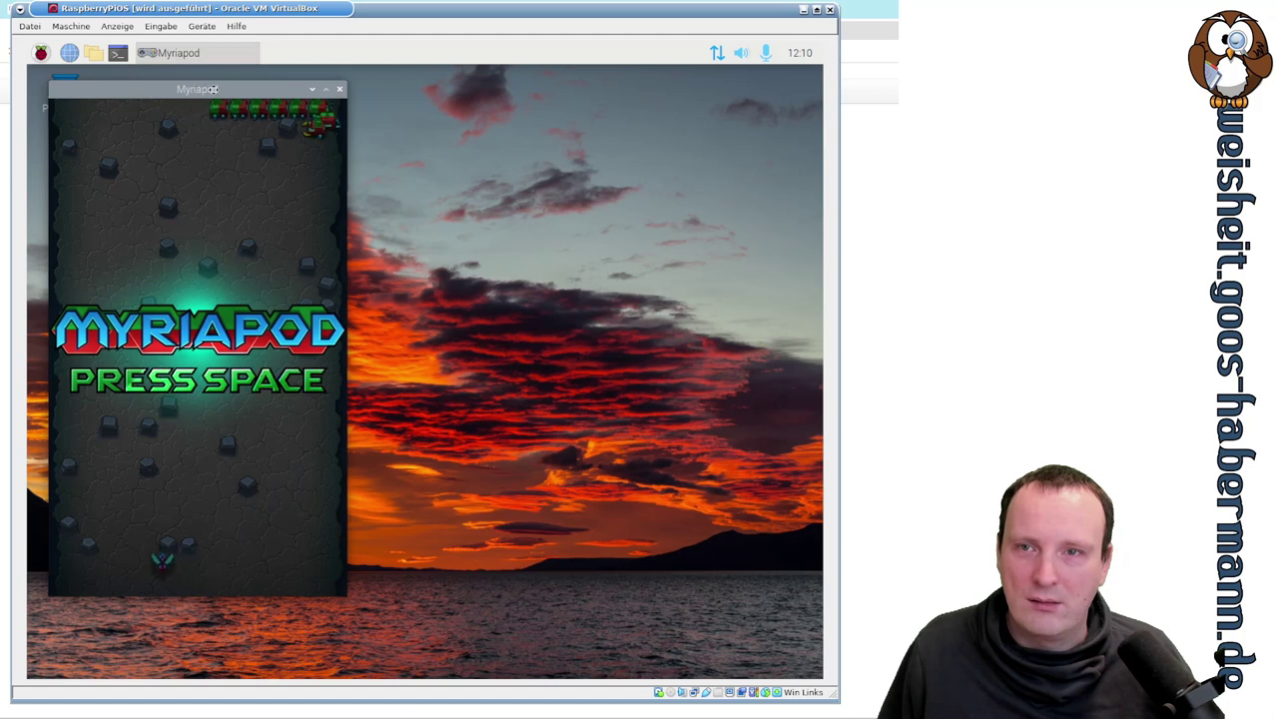
pyautogui.moveTo(199, 94); pyautogui.dragTo(338, 100)
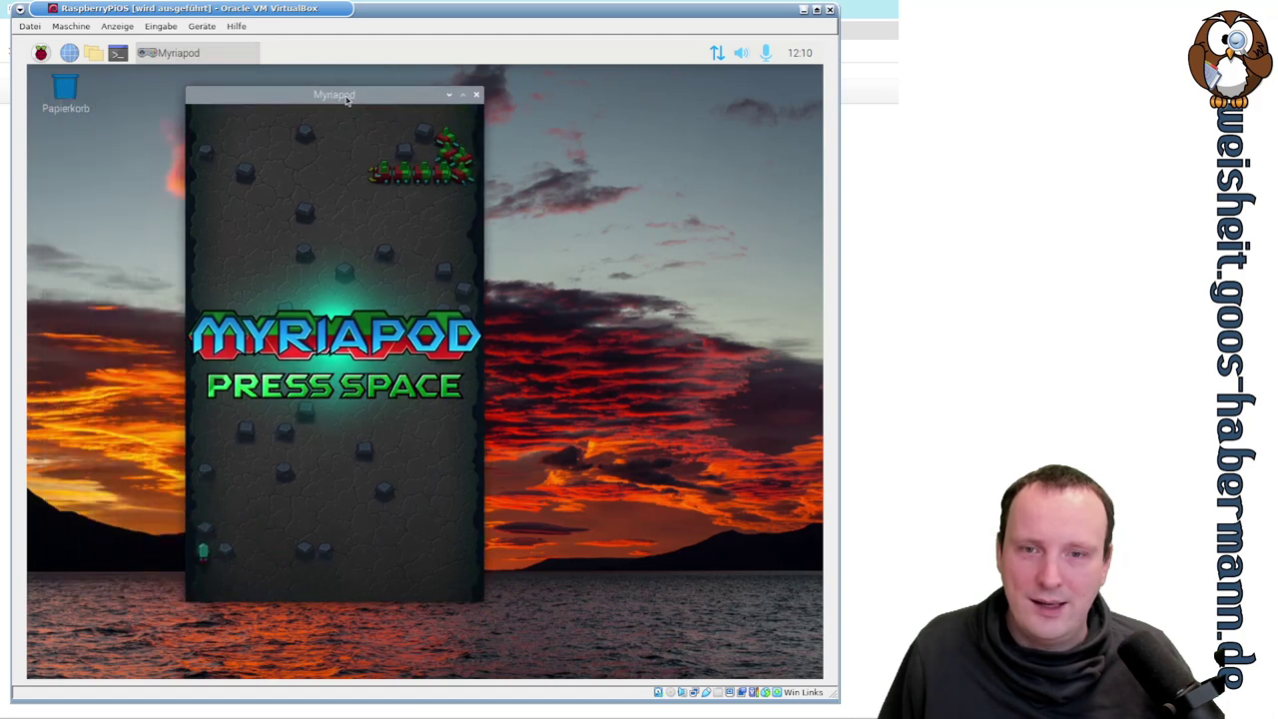
pyautogui.click(476, 96)
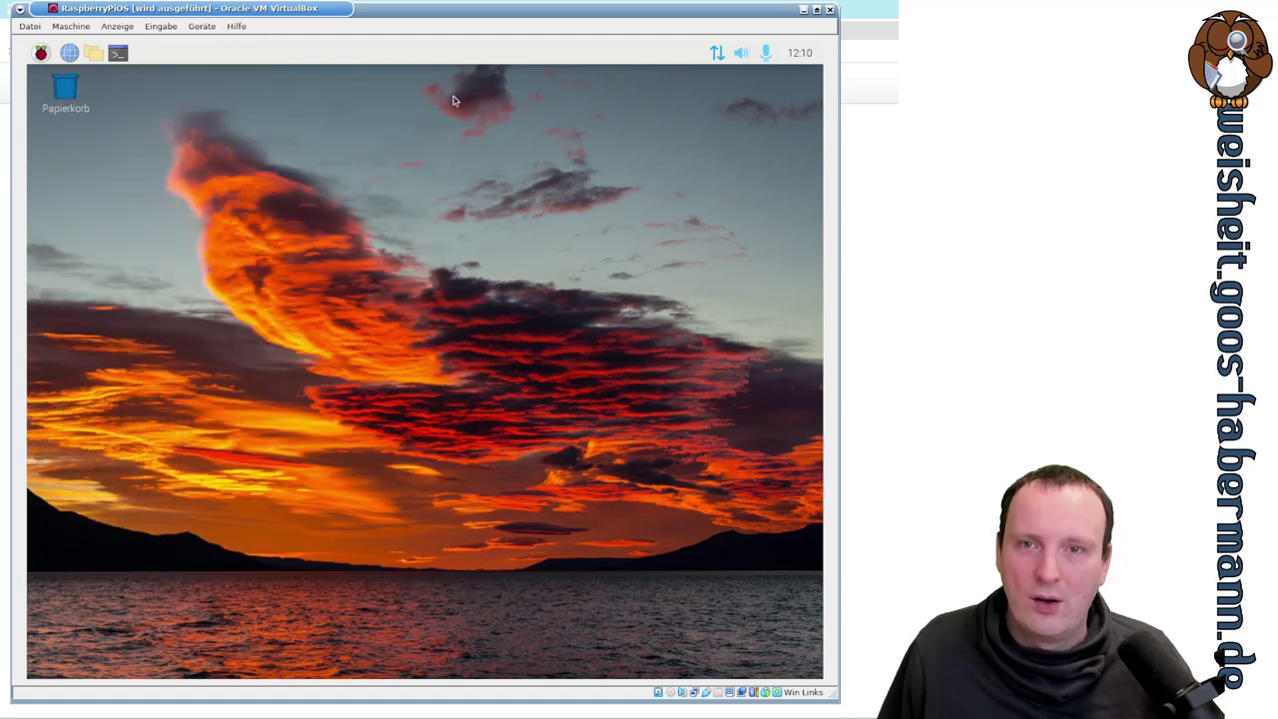
pyautogui.click(40, 52)
# - Launch Substitute Soccer, play a one-player match to 1:0, then close it
pyautogui.moveTo(115, 225)
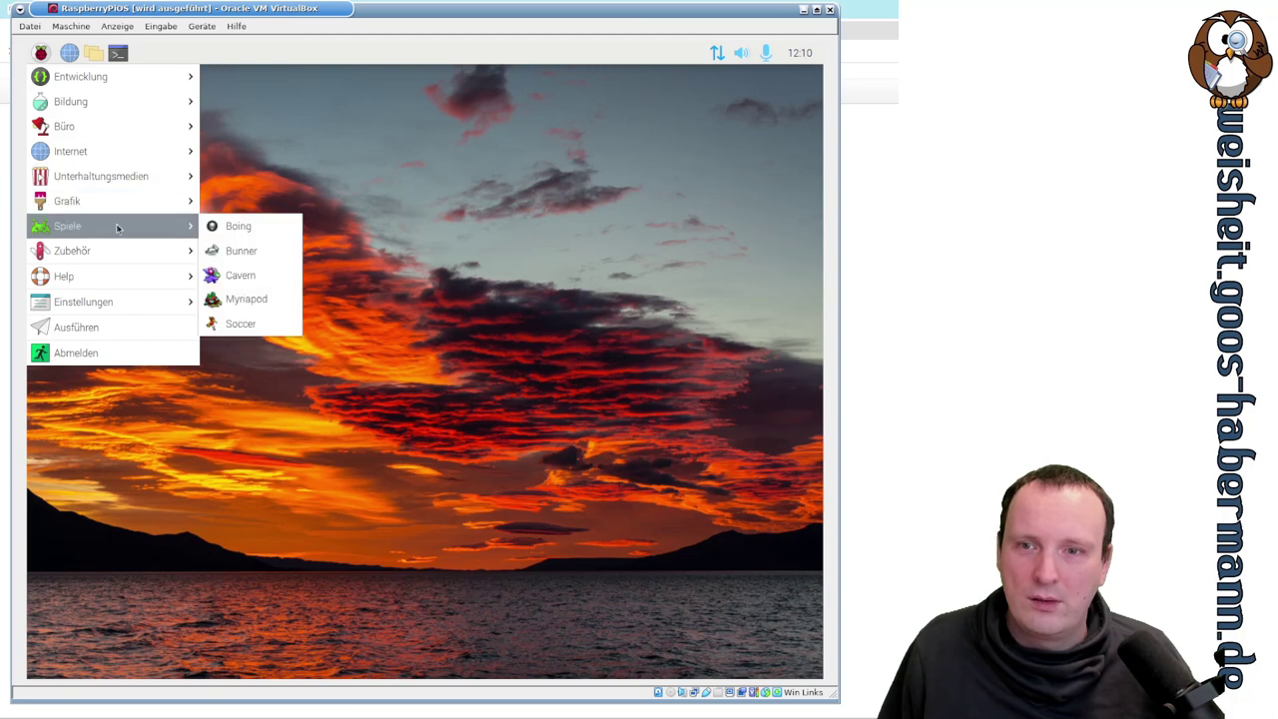
pyautogui.click(283, 320)
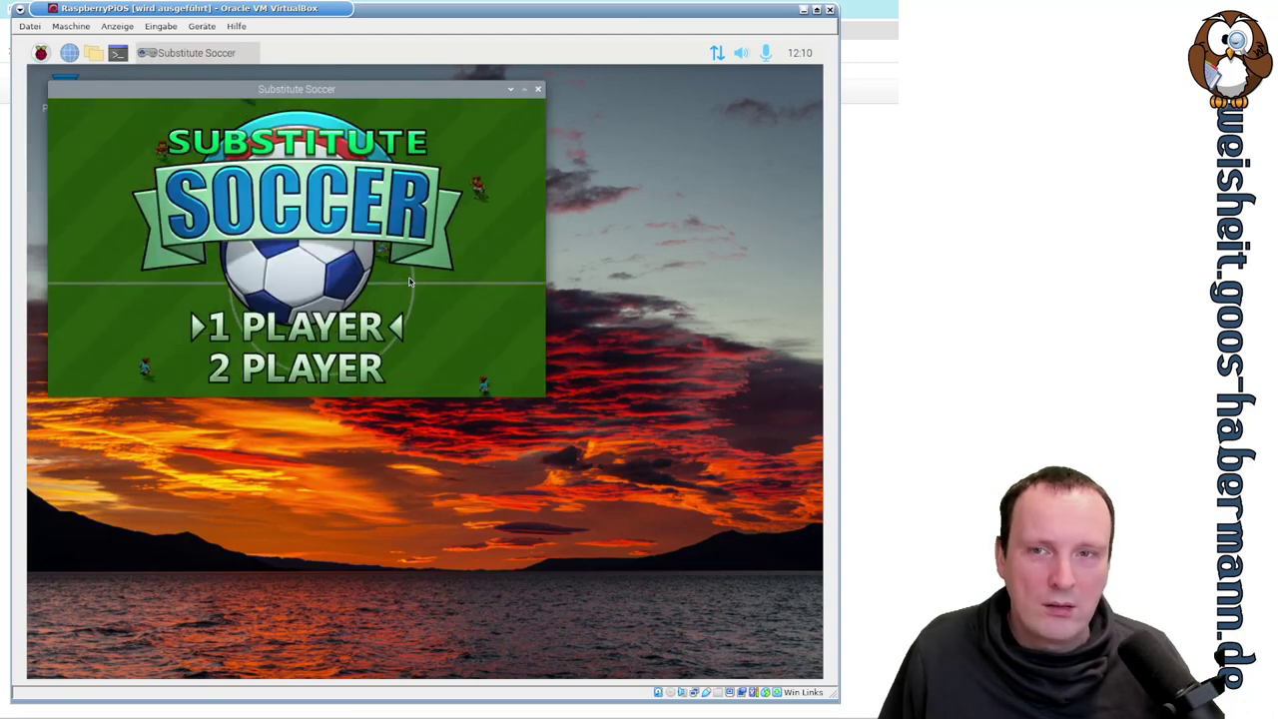
pyautogui.press('Return')
pyautogui.press('Return')
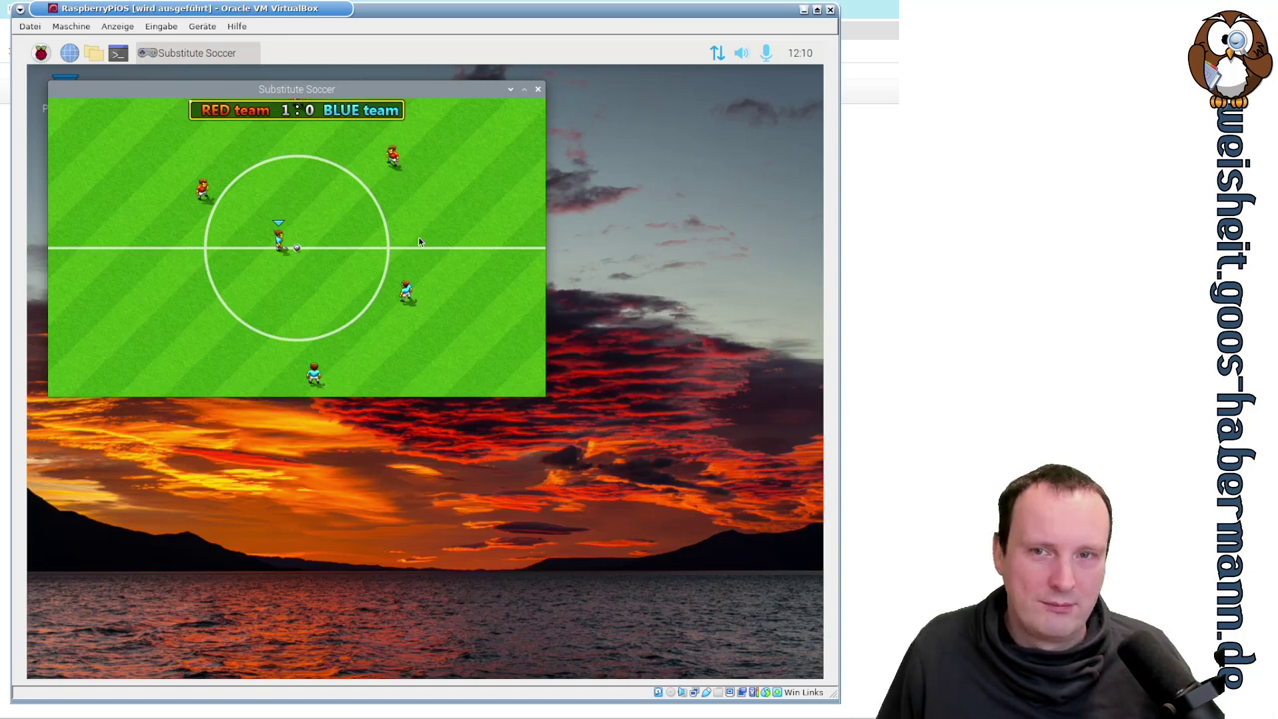
pyautogui.click(537, 89)
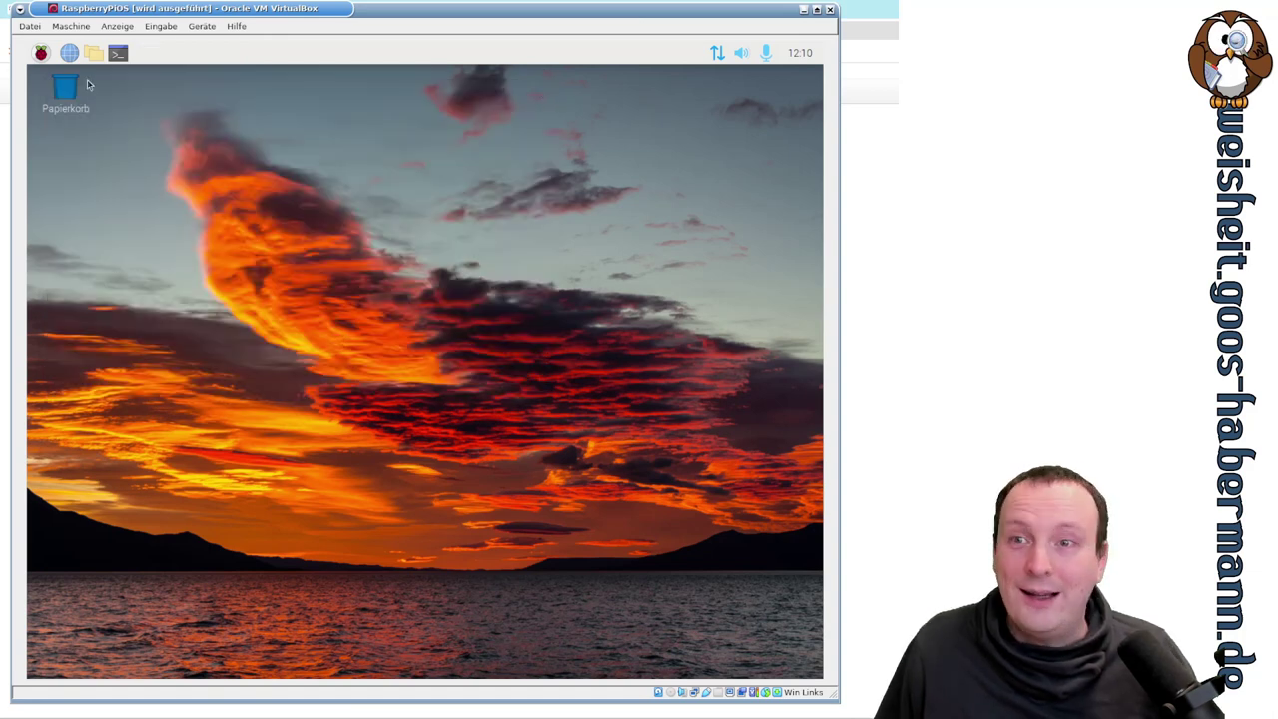
# - Show the Zubehör programs in the applications menu
pyautogui.click(40, 52)
pyautogui.moveTo(127, 288)
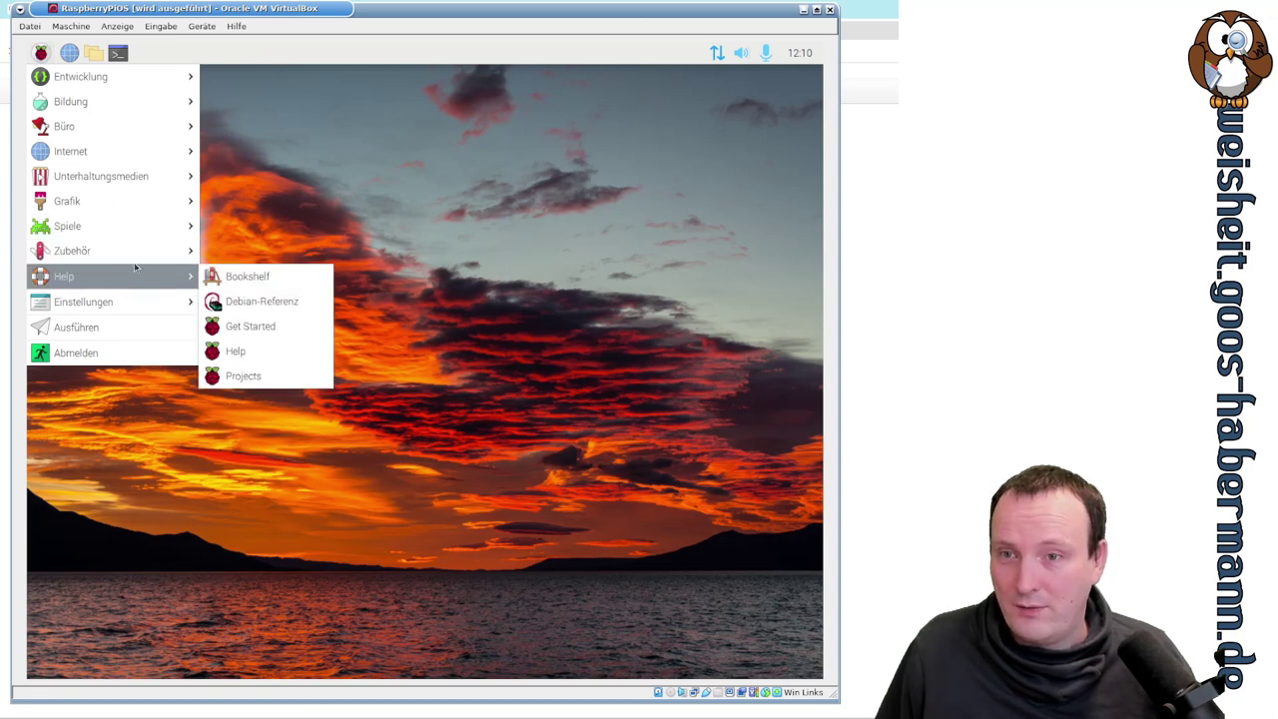
pyautogui.moveTo(140, 254)
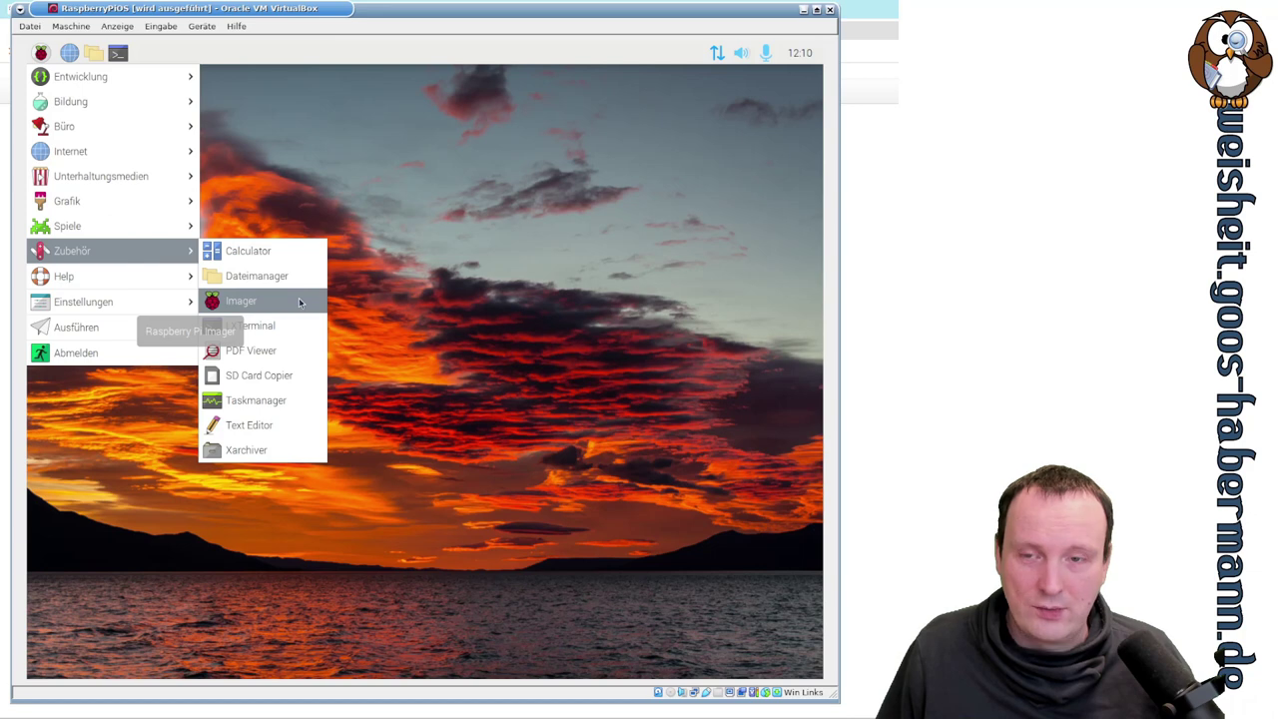
# - Launch Raspberry Pi Imager and browse the OS WÄHLEN list down and back to the top
pyautogui.click(297, 302)
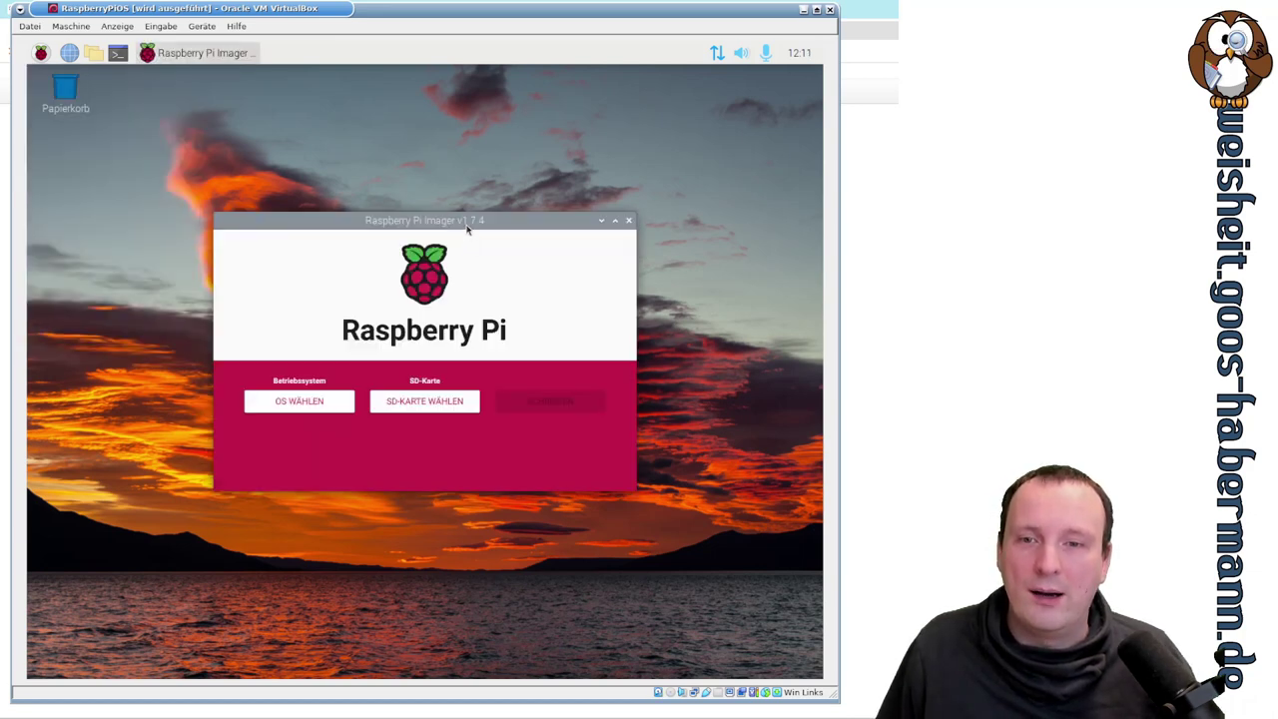
pyautogui.click(332, 421)
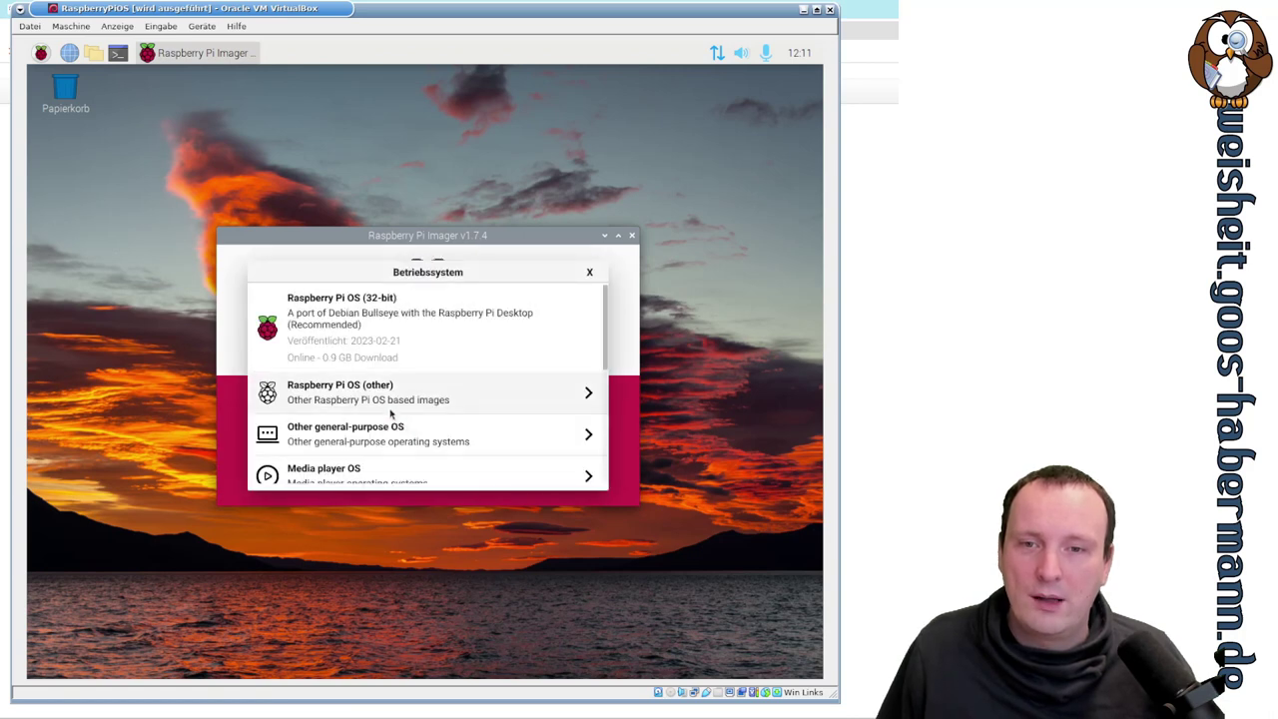
pyautogui.scroll(-5, 557, 328)
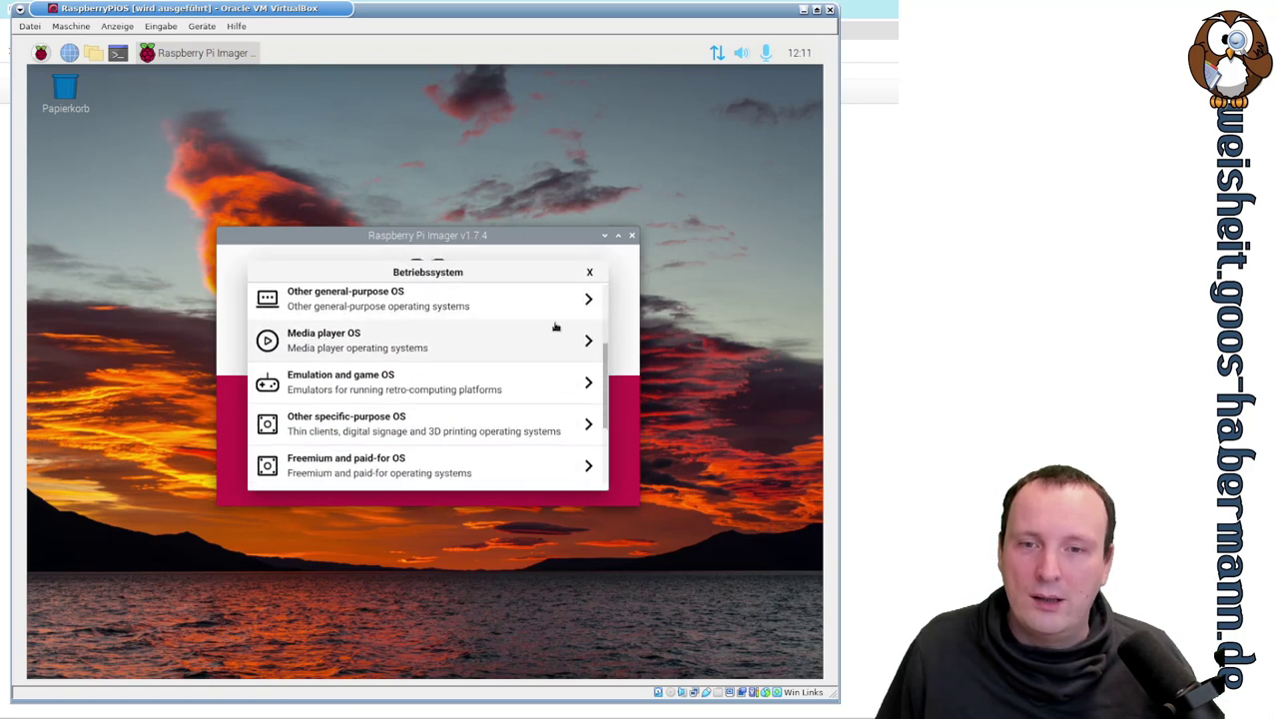
pyautogui.scroll(5, 557, 328)
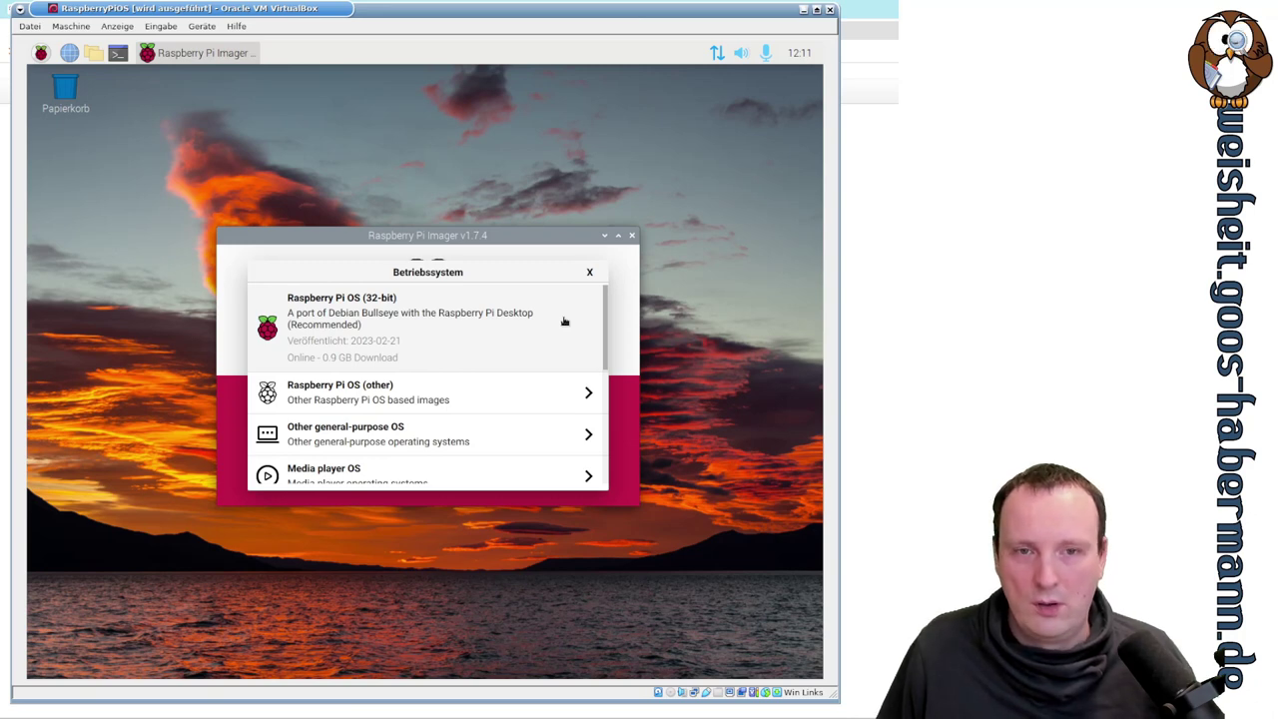
# - Open the Other Raspberry Pi OS category and scroll through its images
pyautogui.click(486, 399)
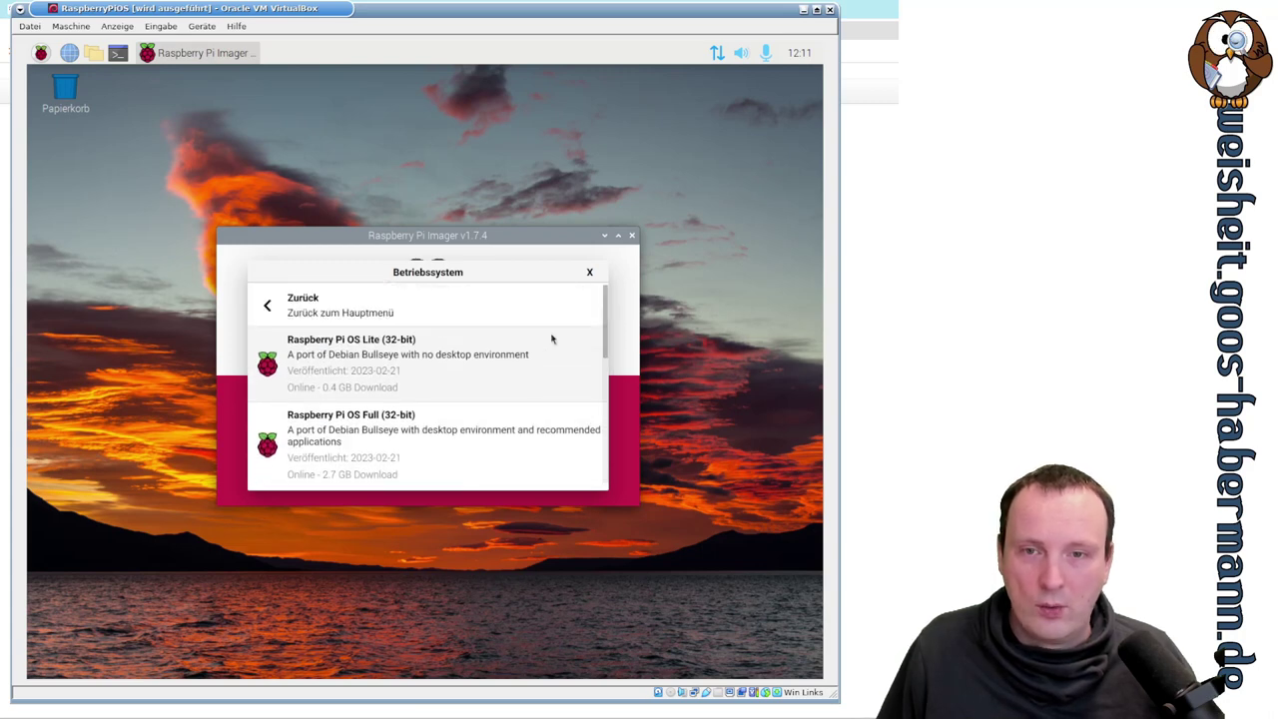
pyautogui.scroll(-3, 552, 340)
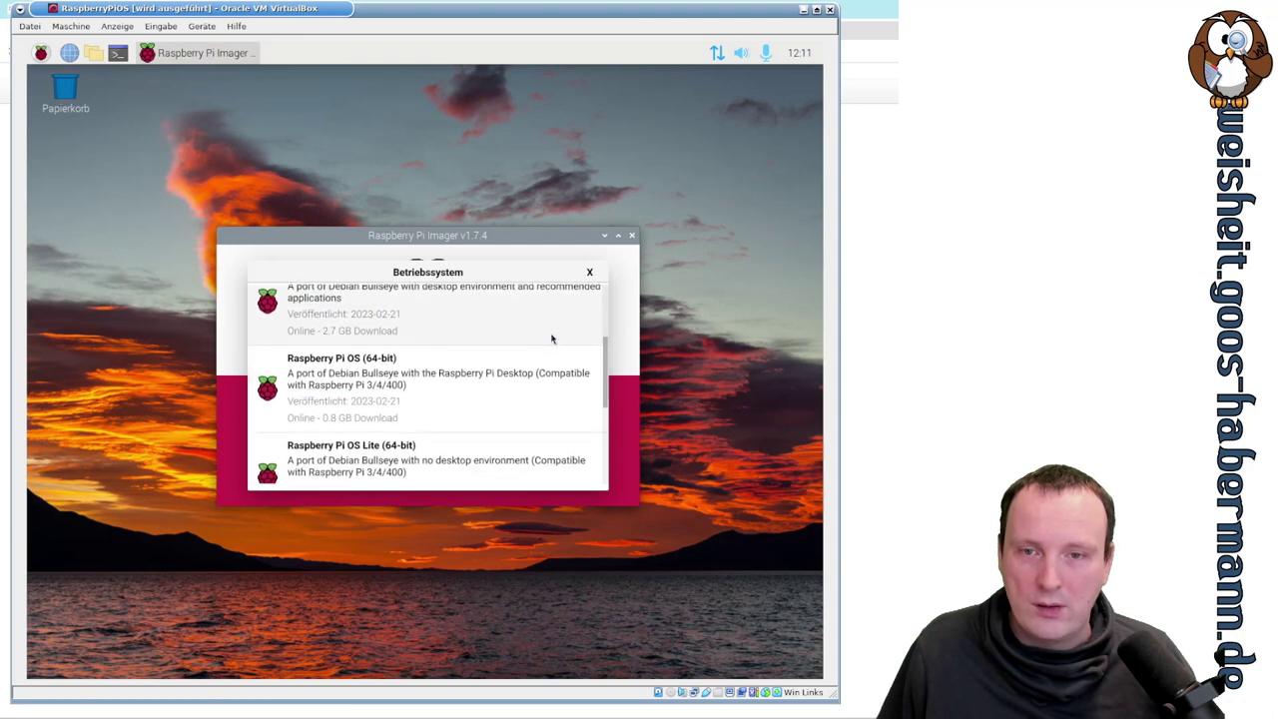
pyautogui.scroll(-2, 551, 339)
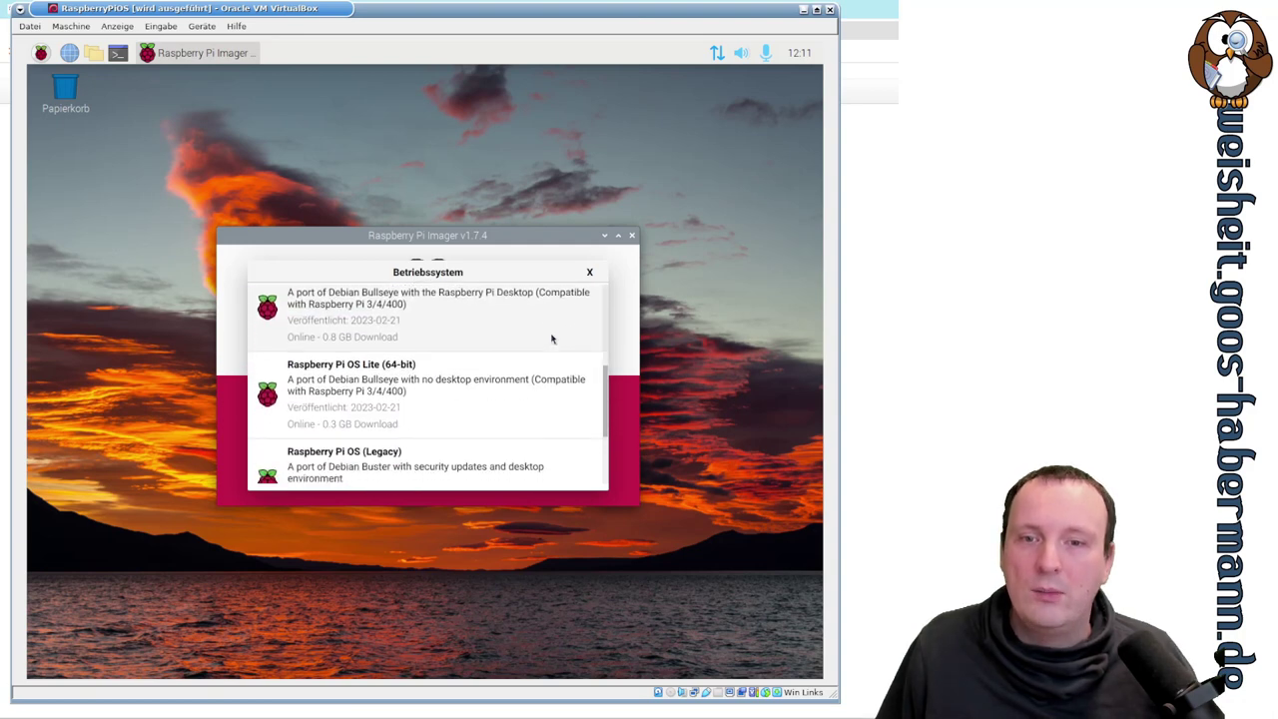
pyautogui.scroll(3, 551, 340)
pyautogui.scroll(2, 551, 339)
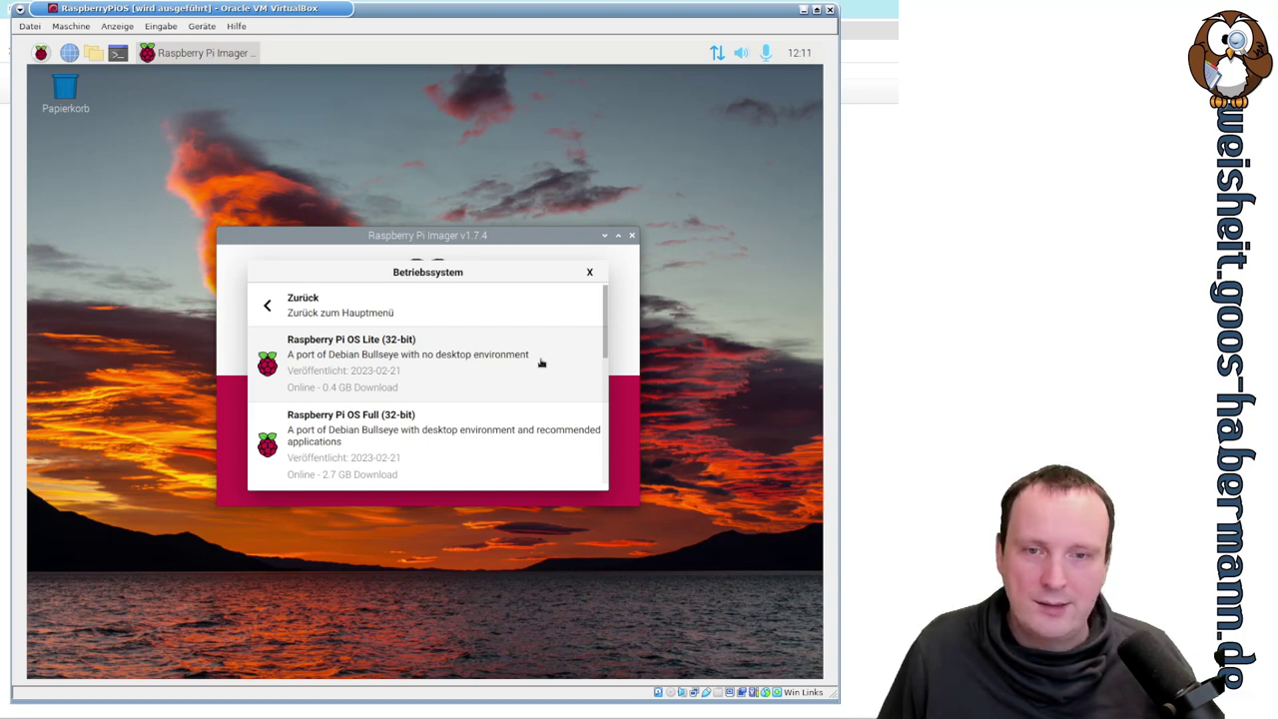
pyautogui.scroll(-2, 541, 363)
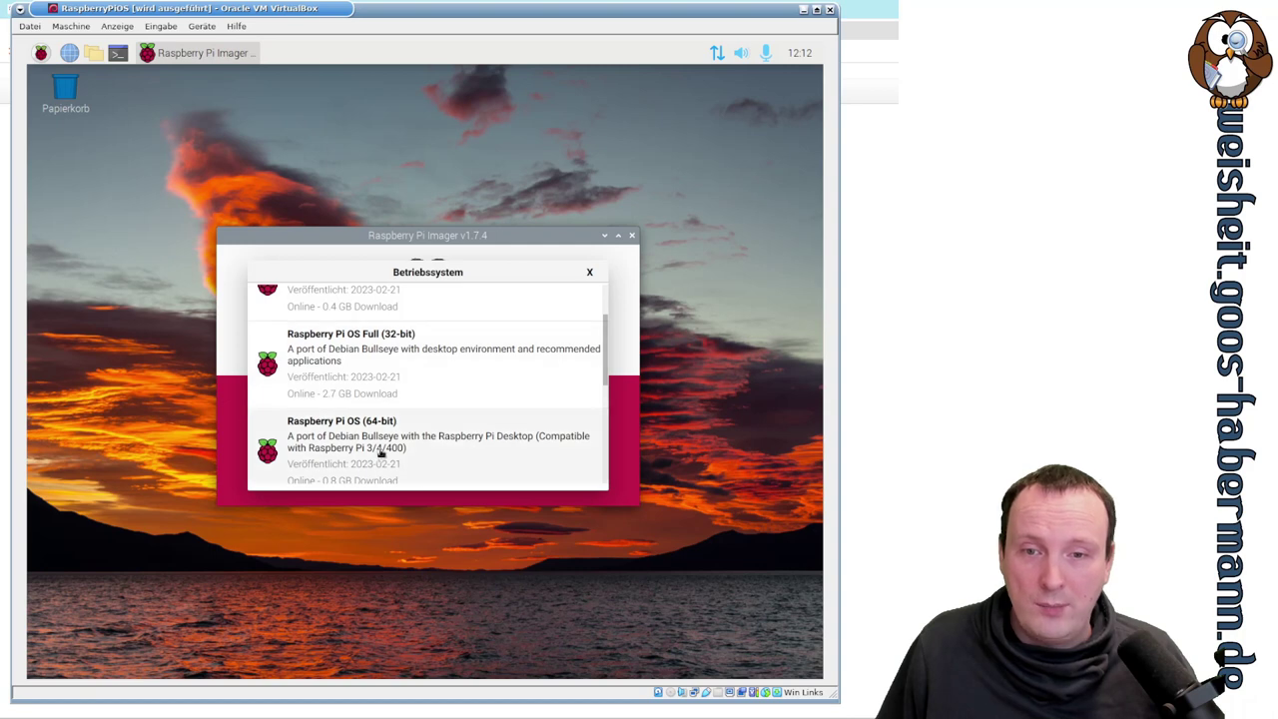
pyautogui.scroll(-4, 484, 399)
pyautogui.scroll(-1, 483, 398)
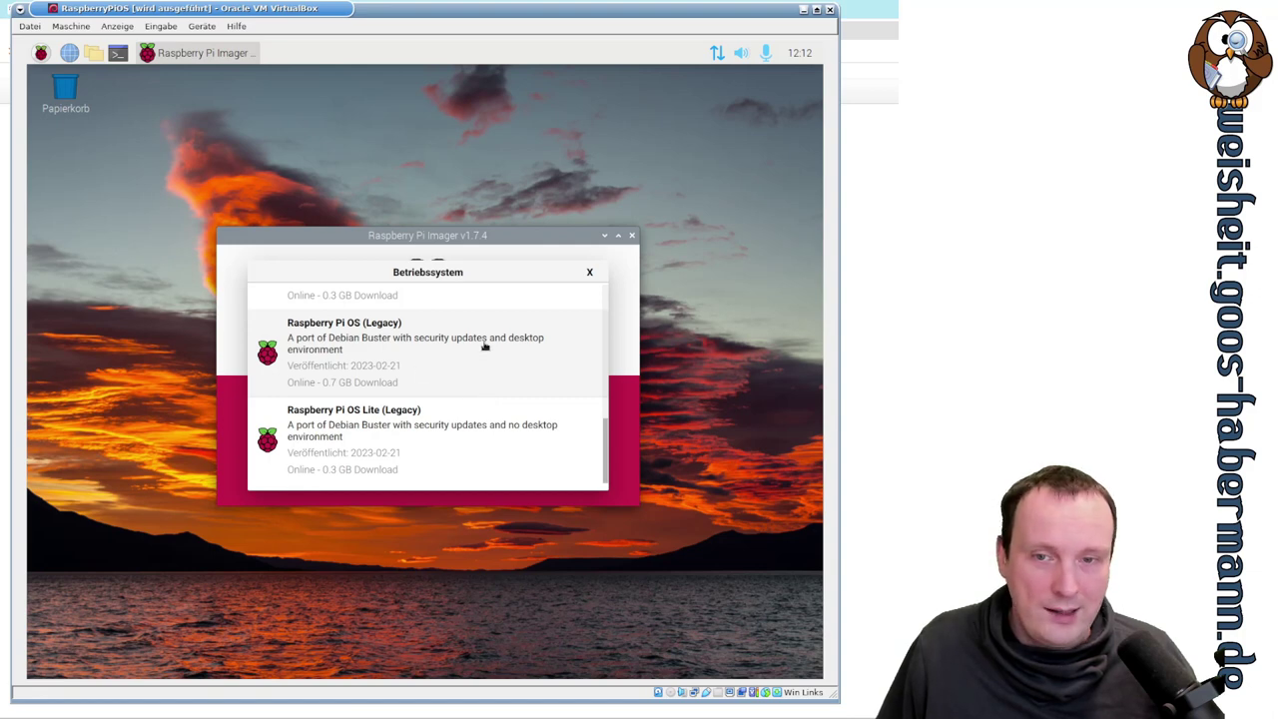
pyautogui.scroll(3, 484, 345)
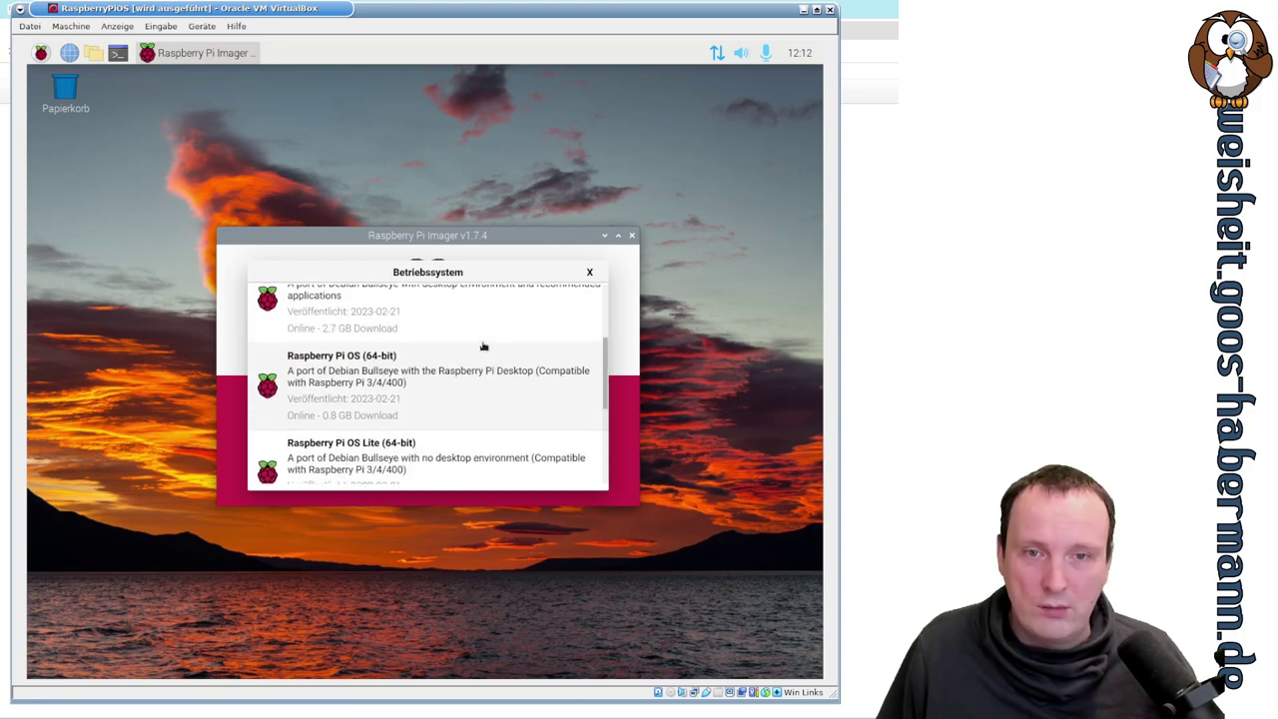
pyautogui.scroll(2, 483, 345)
pyautogui.scroll(-1, 484, 343)
pyautogui.scroll(-2, 485, 345)
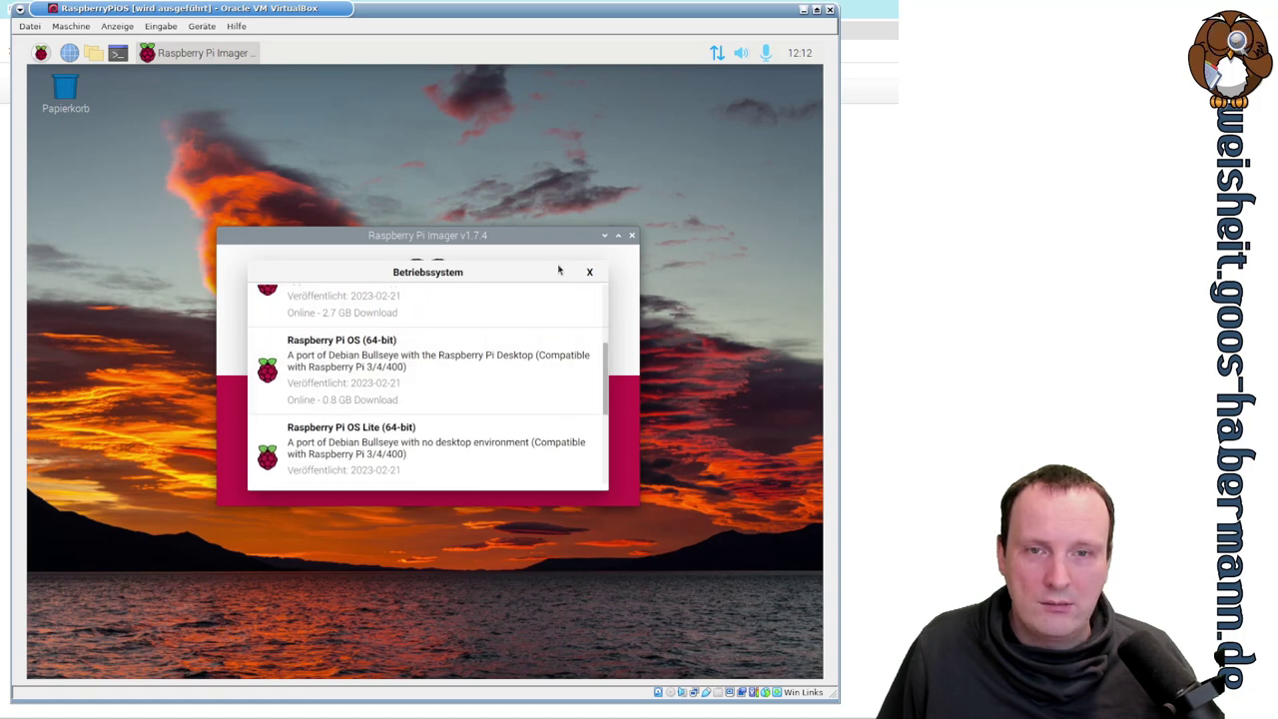
# - Reopen the OS chooser and scroll the main category list down to Media player OS and beyond
pyautogui.click(590, 273)
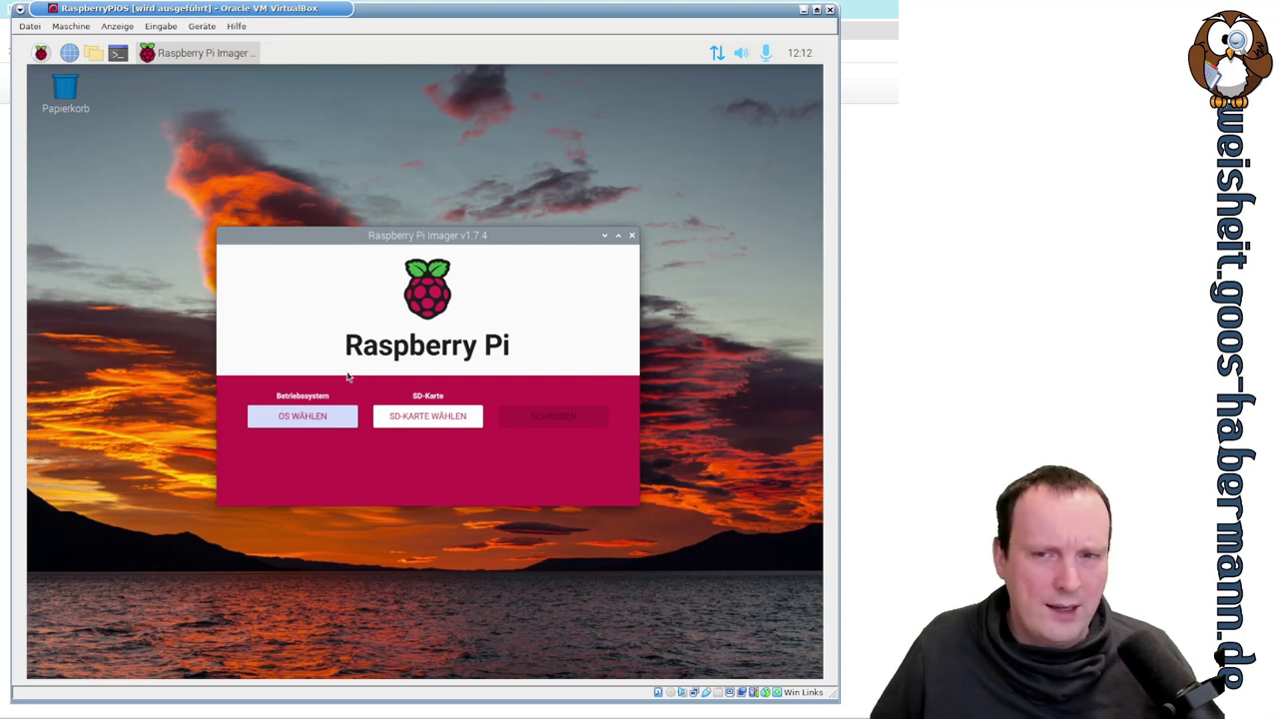
pyautogui.click(340, 417)
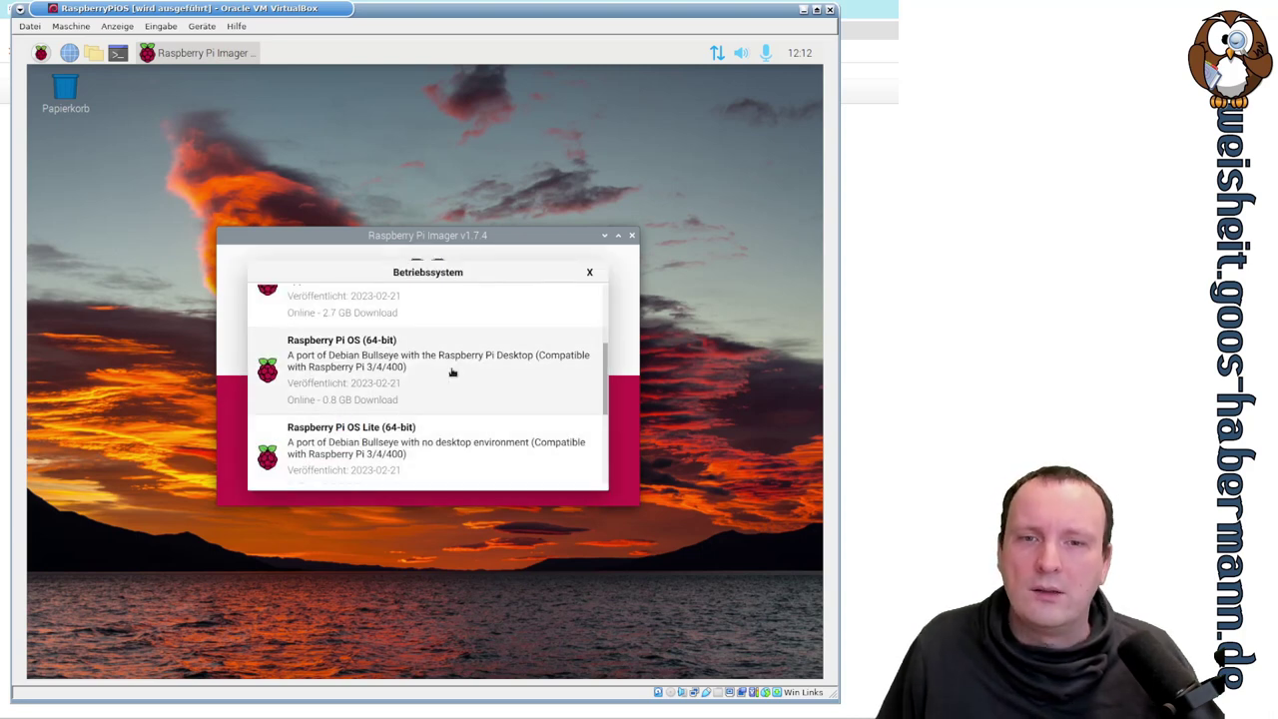
pyautogui.scroll(3, 490, 339)
pyautogui.click(300, 296)
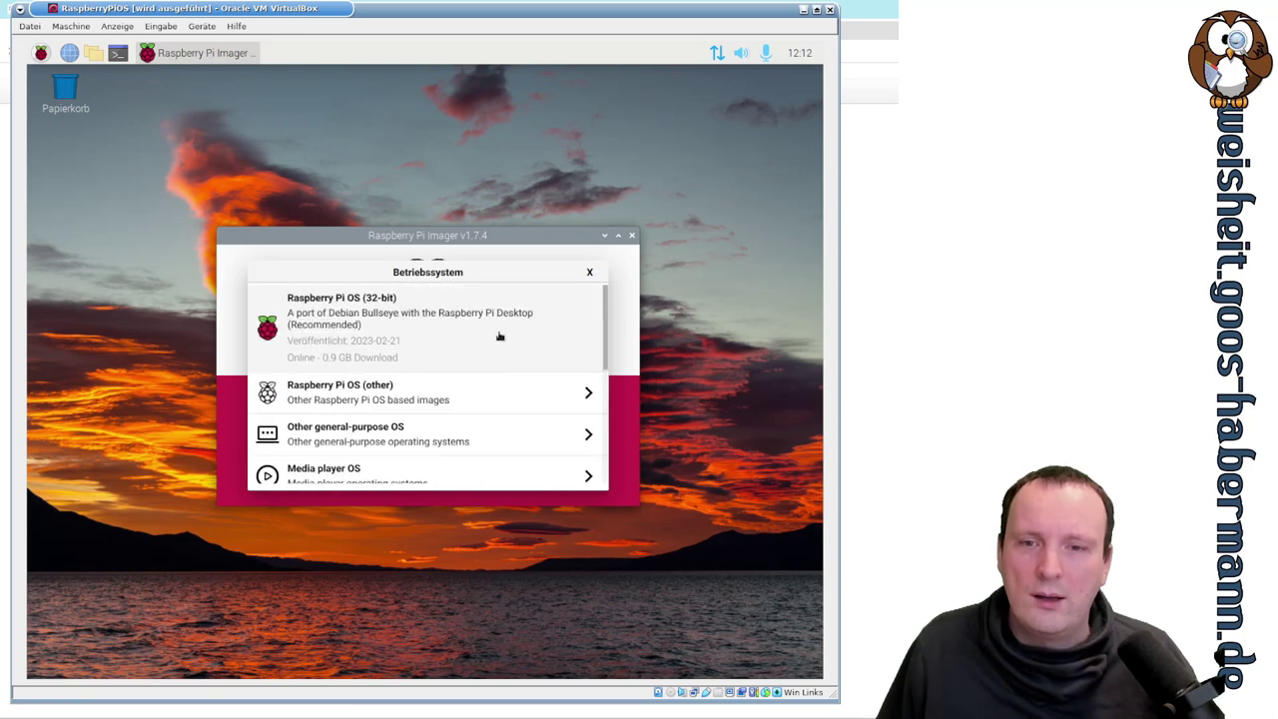
pyautogui.scroll(-3, 500, 336)
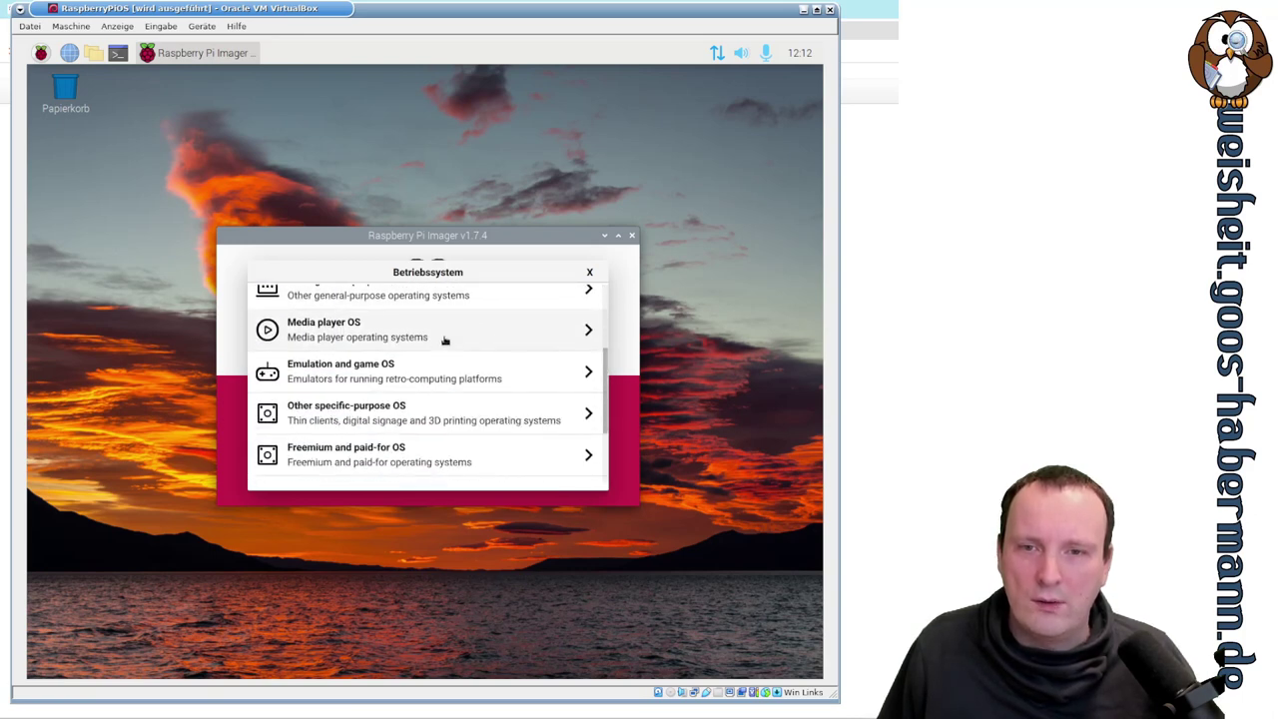
# - Browse the Other general-purpose OS category, including the RISC OS Pi sub-list
pyautogui.scroll(2, 433, 345)
pyautogui.click(414, 375)
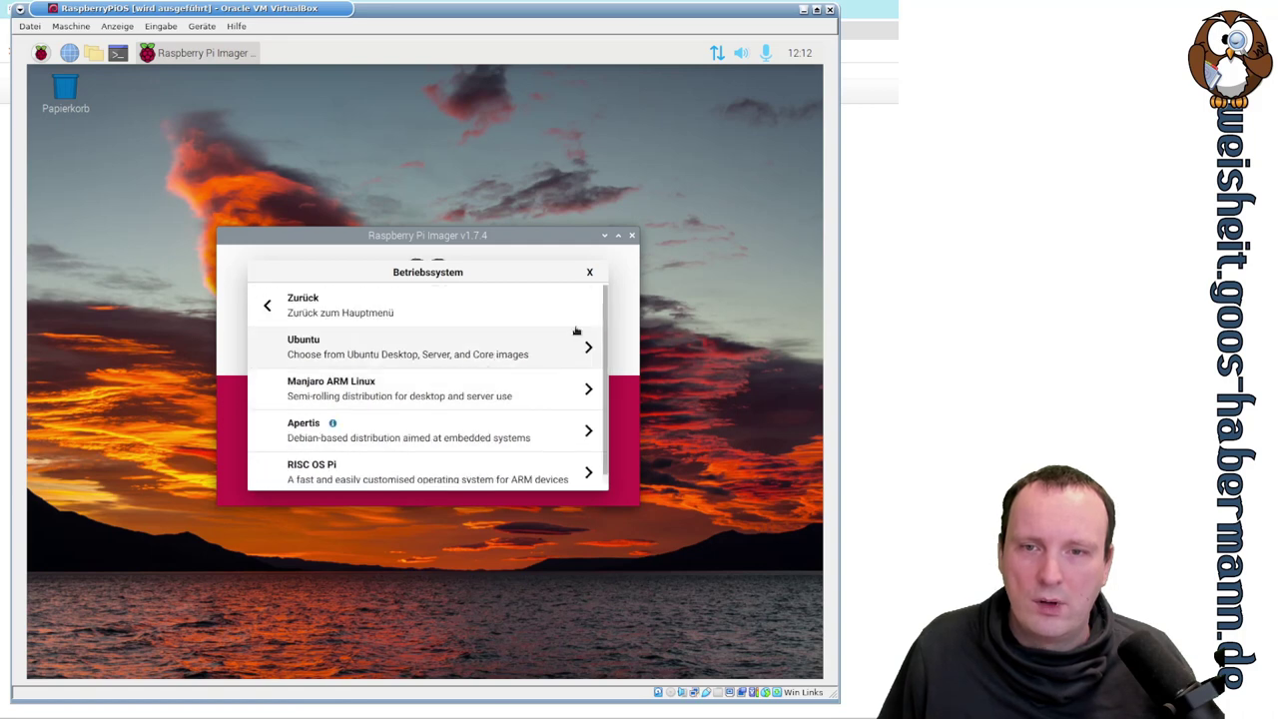
pyautogui.scroll(-1, 522, 346)
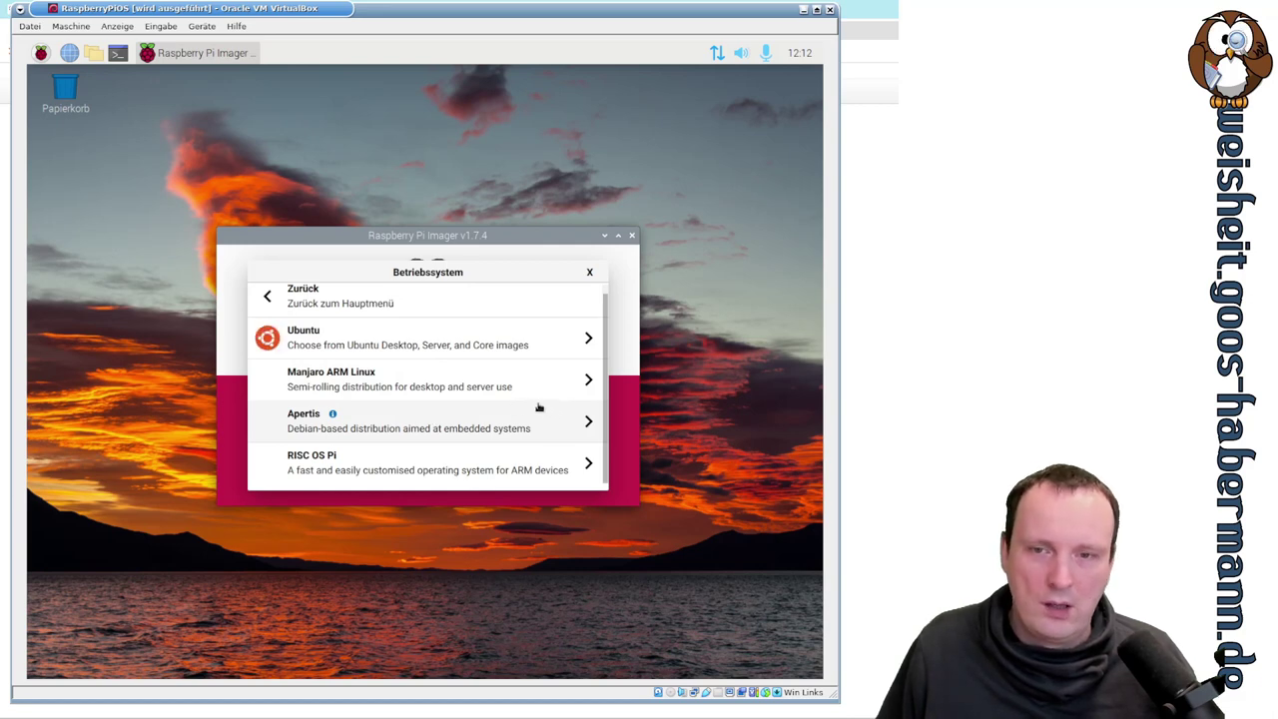
pyautogui.click(586, 470)
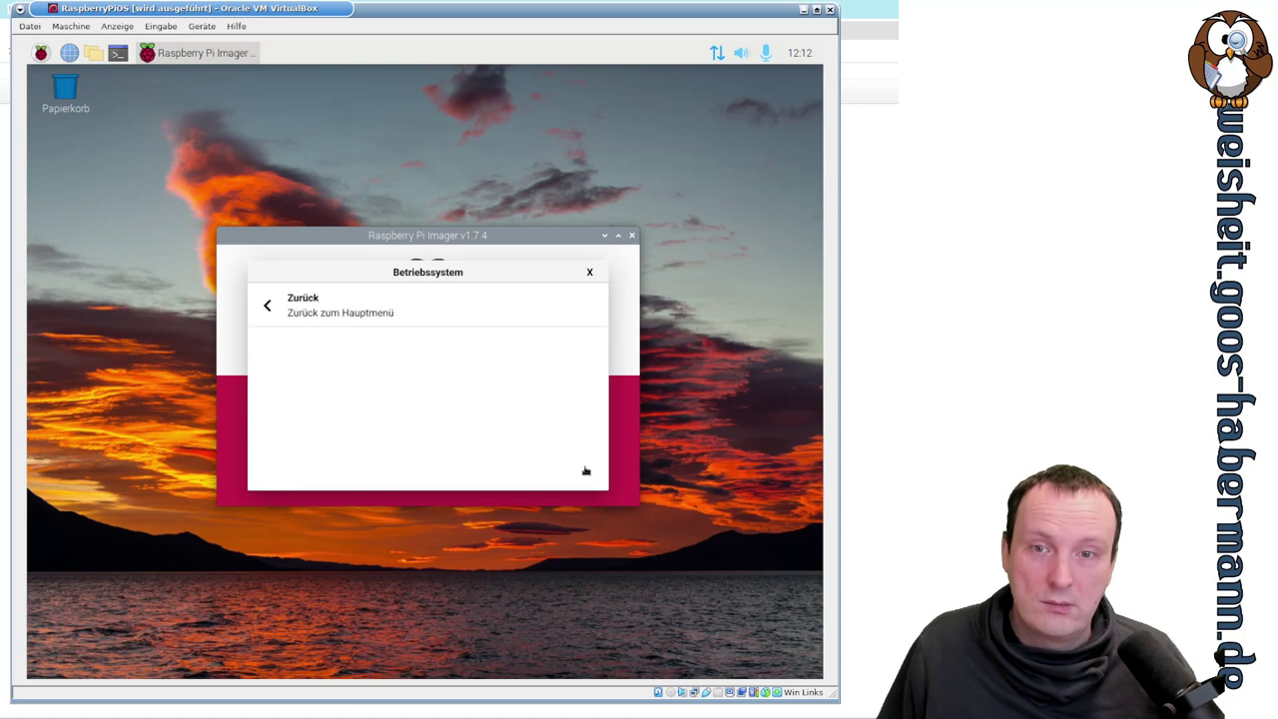
pyautogui.click(281, 314)
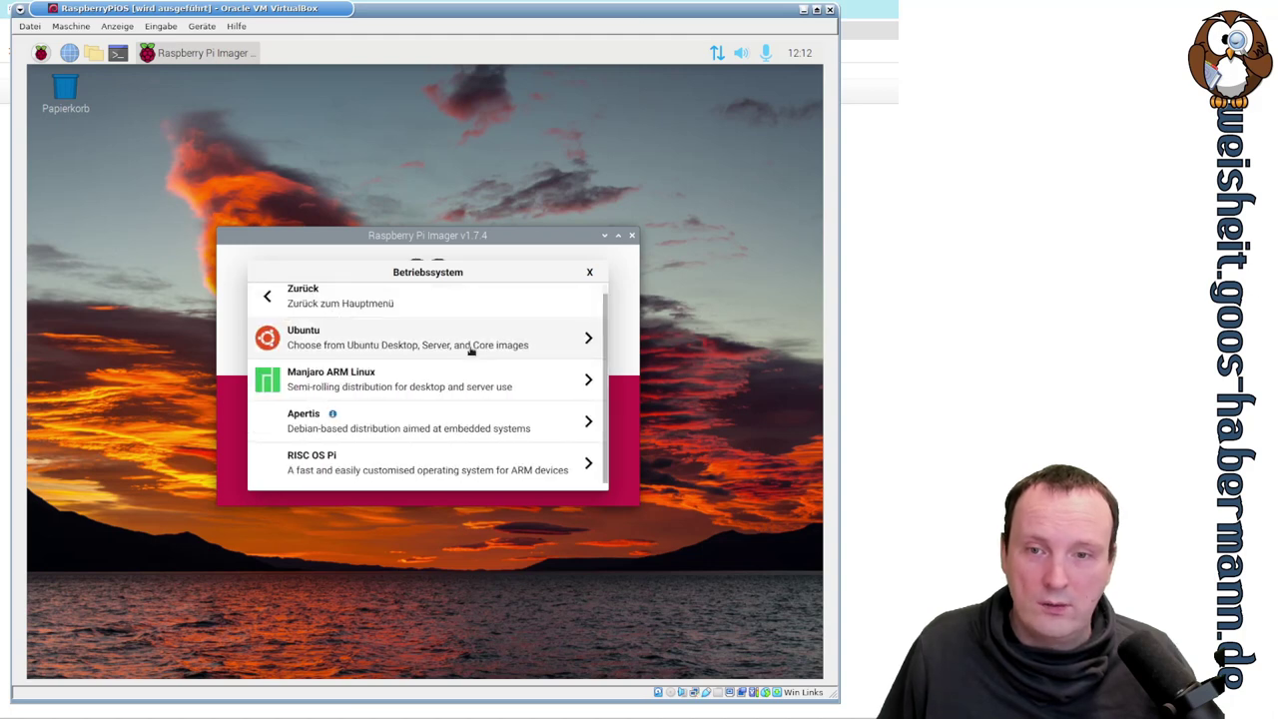
# - Dismiss the download error, return to the main list and open Media player OS
pyautogui.scroll(1, 291, 312)
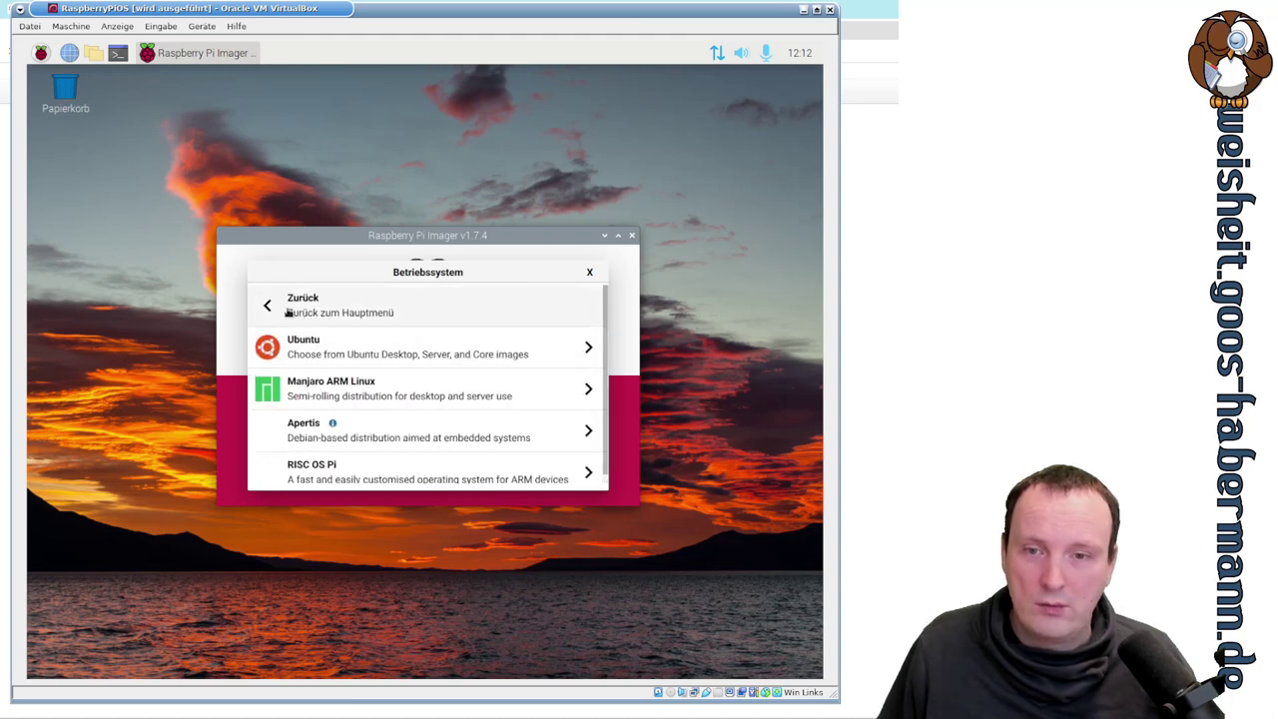
pyautogui.click(427, 409)
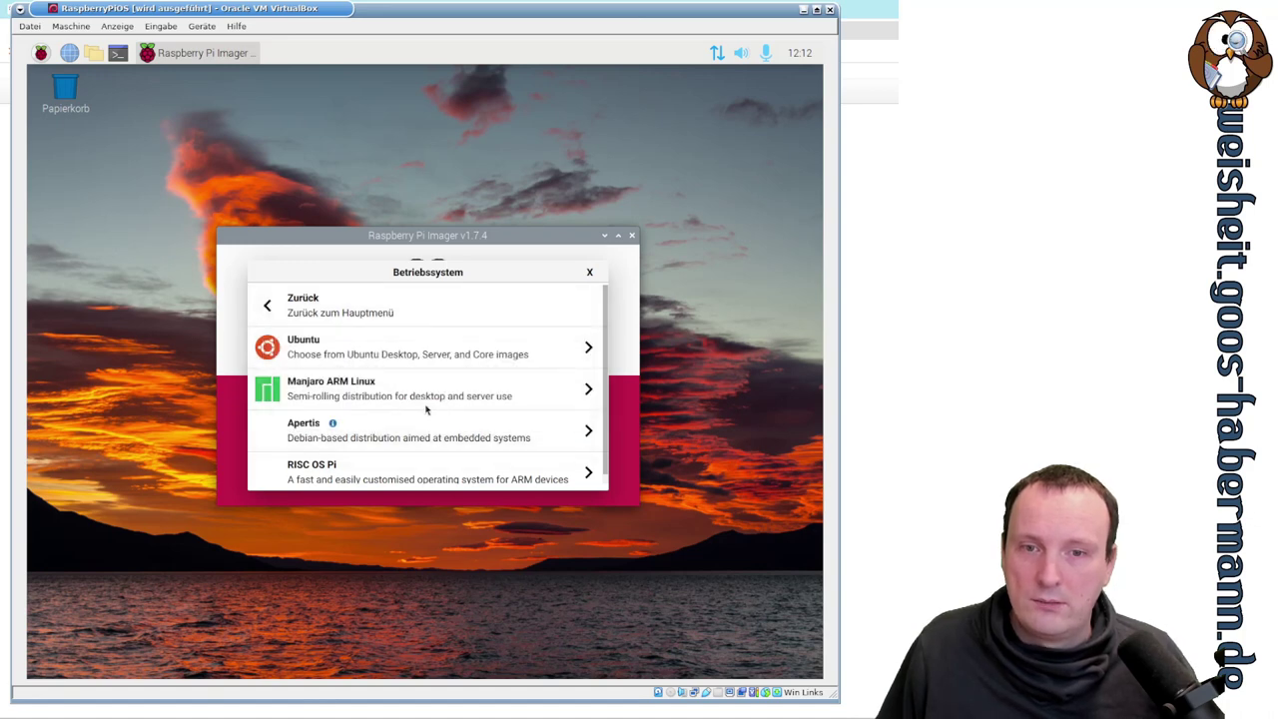
pyautogui.click(276, 312)
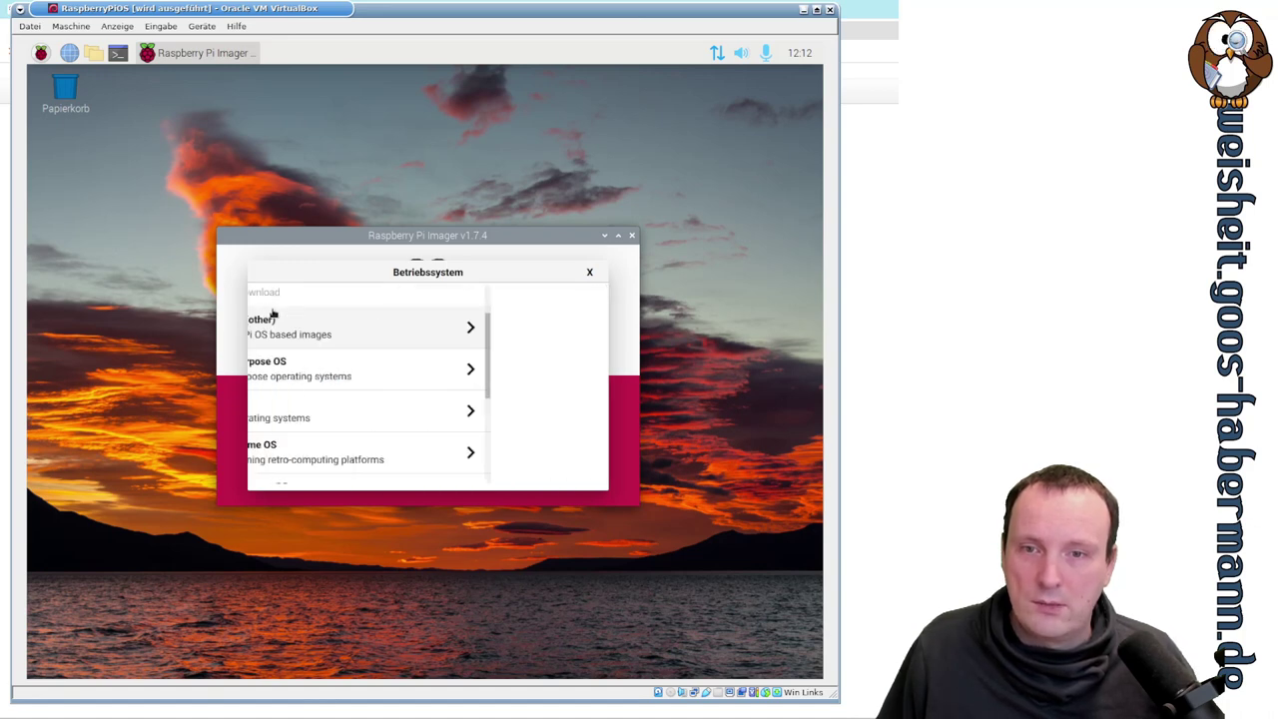
pyautogui.click(429, 412)
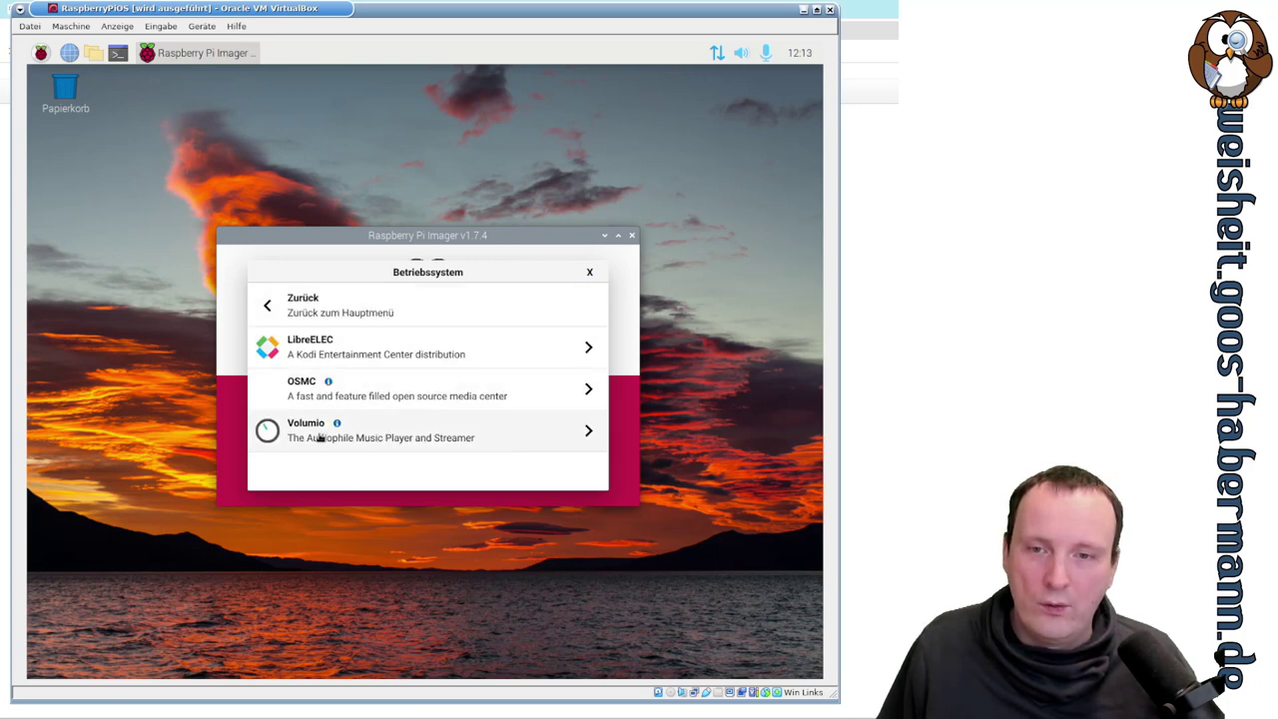
# - Return to the category list and open Emulation and game OS with RetroPie, Recalbox and Lakka
pyautogui.click(273, 311)
pyautogui.scroll(-3, 489, 397)
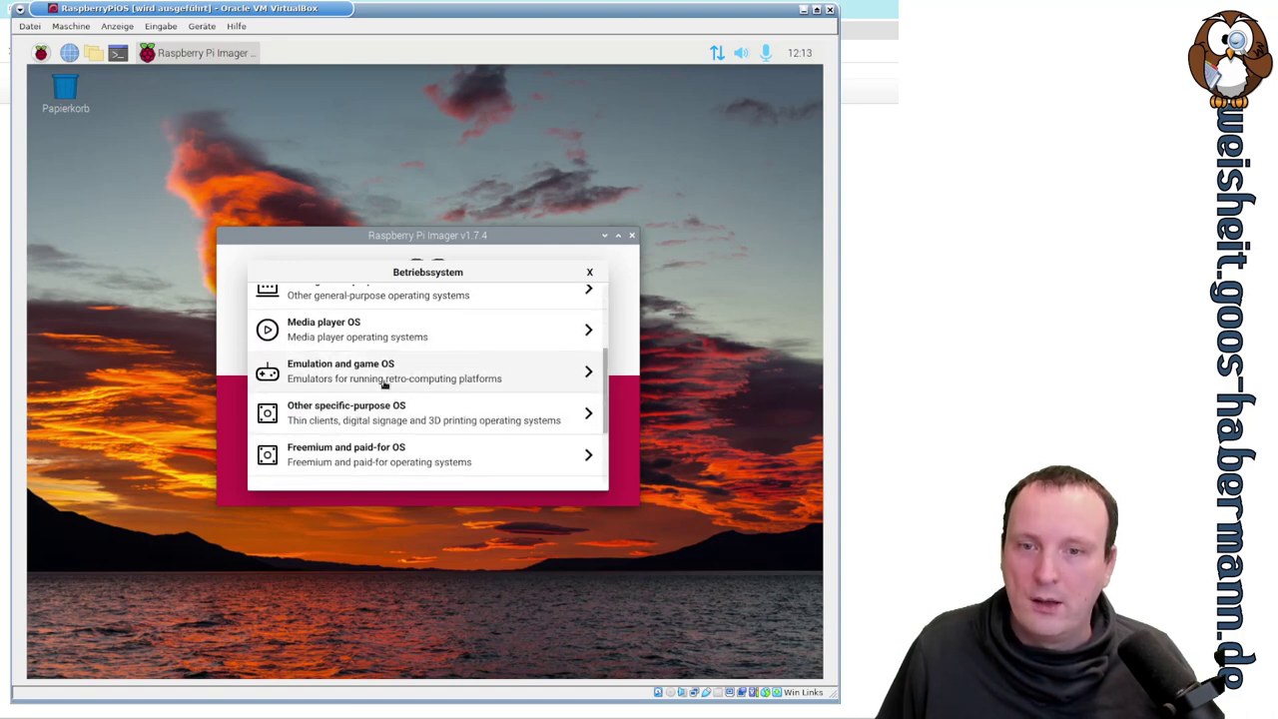
pyautogui.click(396, 377)
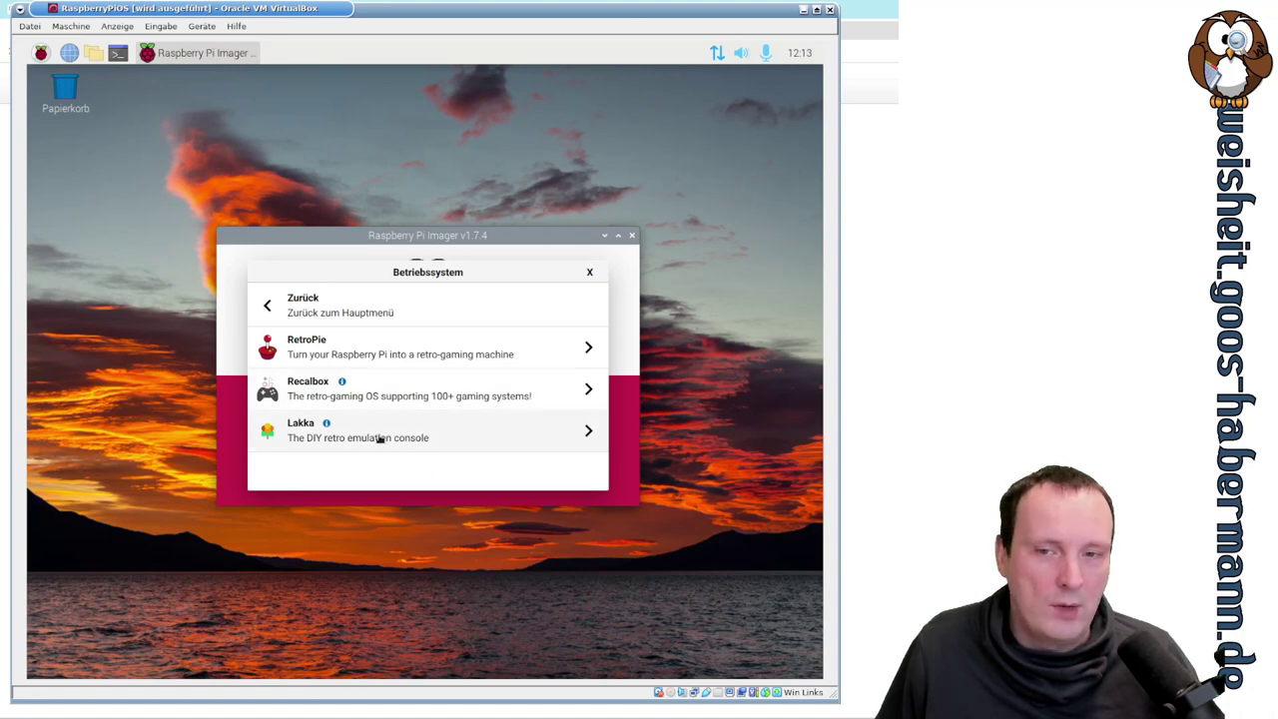
# - Browse the Other specific-purpose OS category, then go back and close the Betriebssystem chooser
pyautogui.click(312, 304)
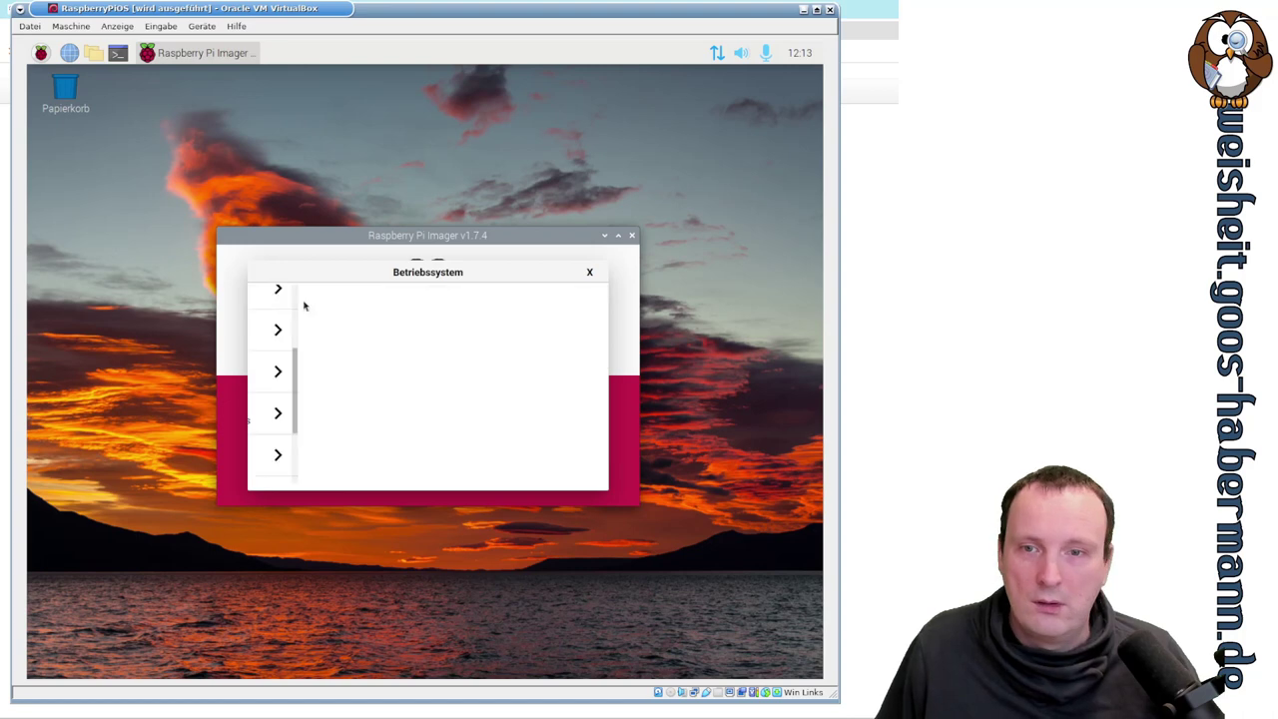
pyautogui.click(429, 378)
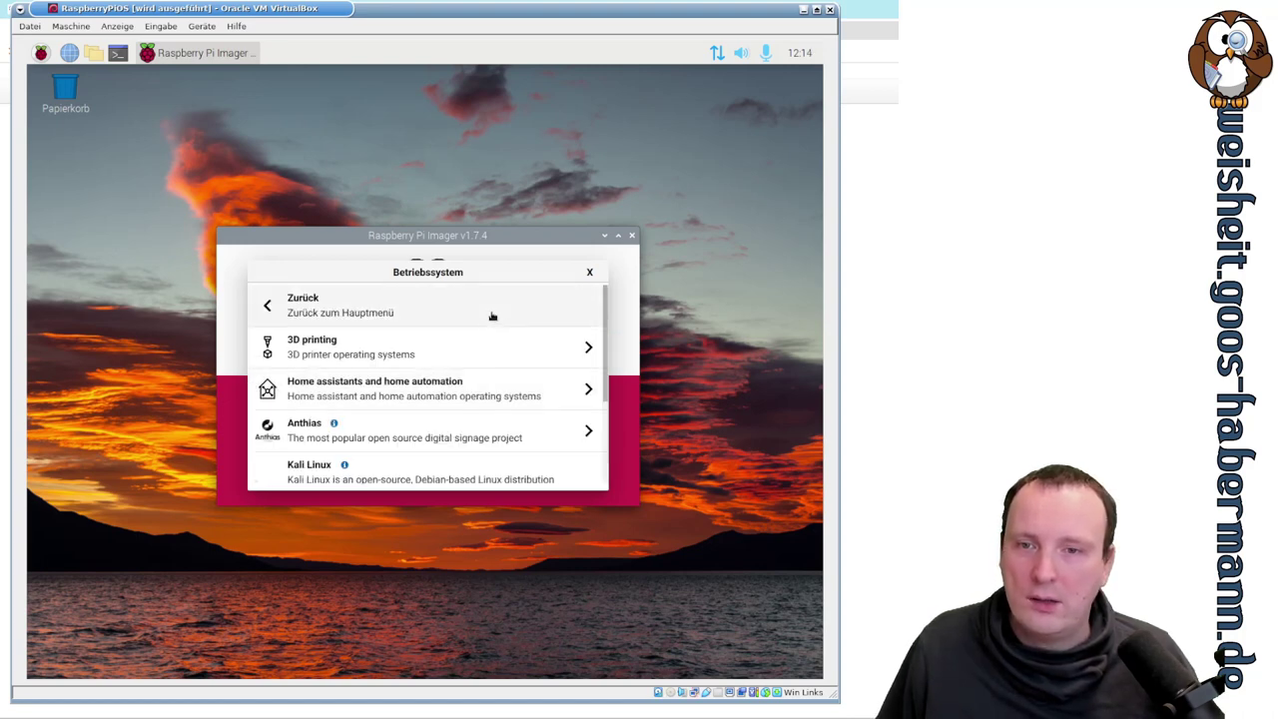
pyautogui.scroll(-2, 492, 314)
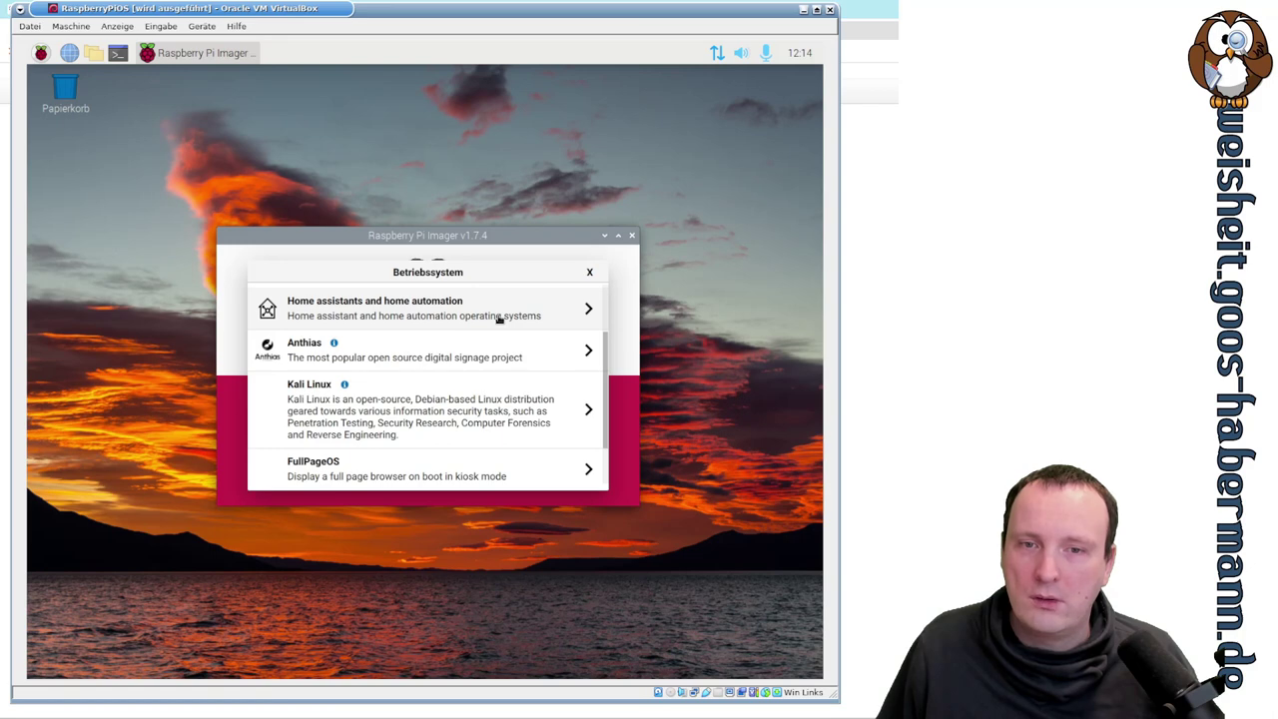
pyautogui.scroll(-1, 499, 318)
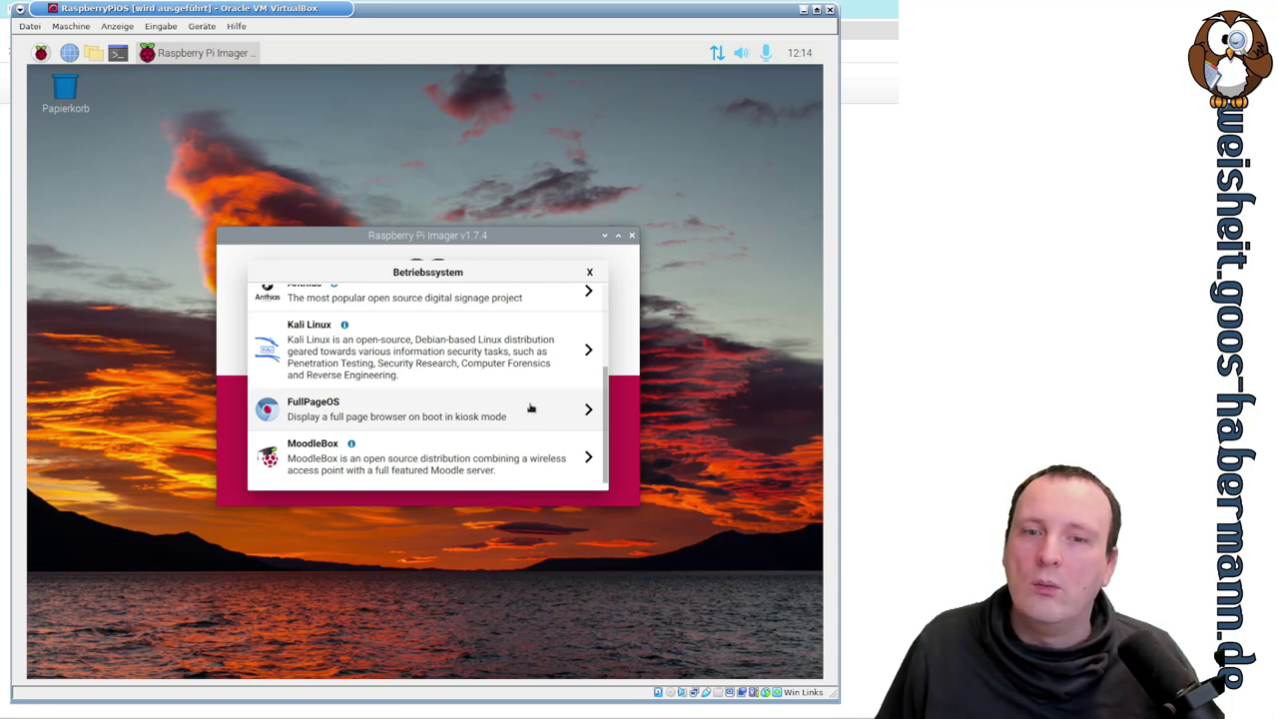
pyautogui.press('Left')
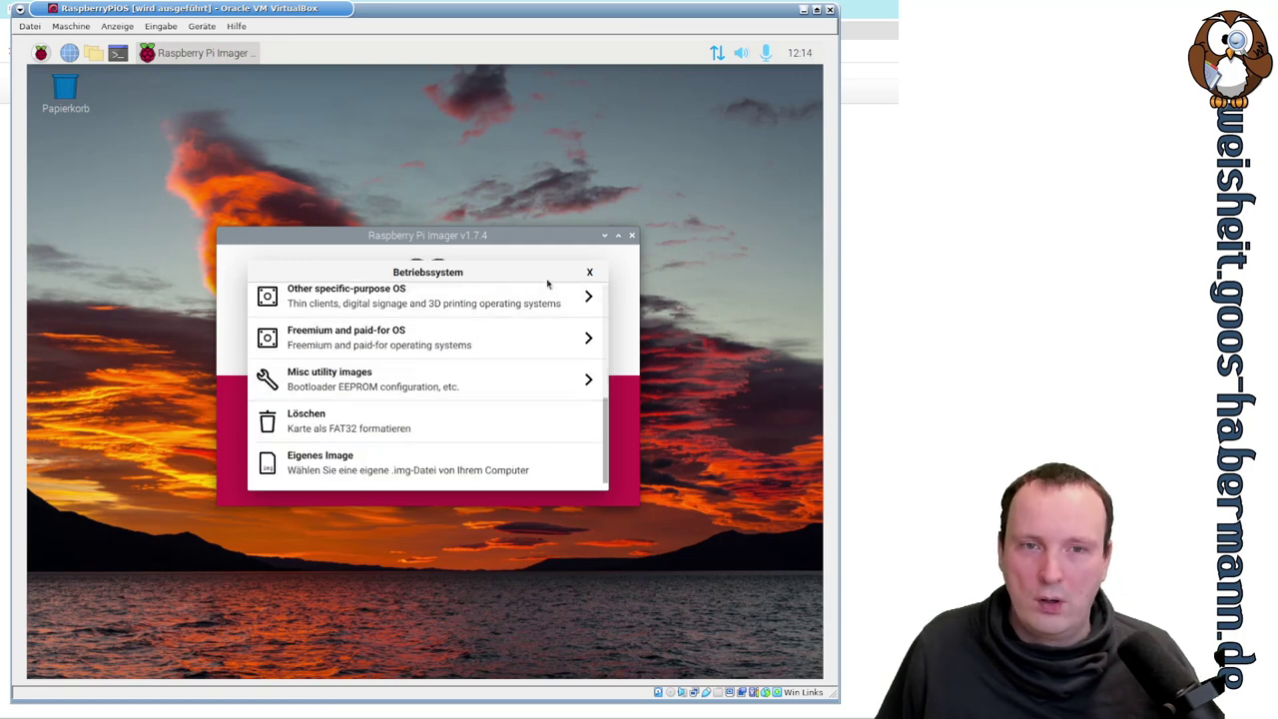
pyautogui.click(590, 274)
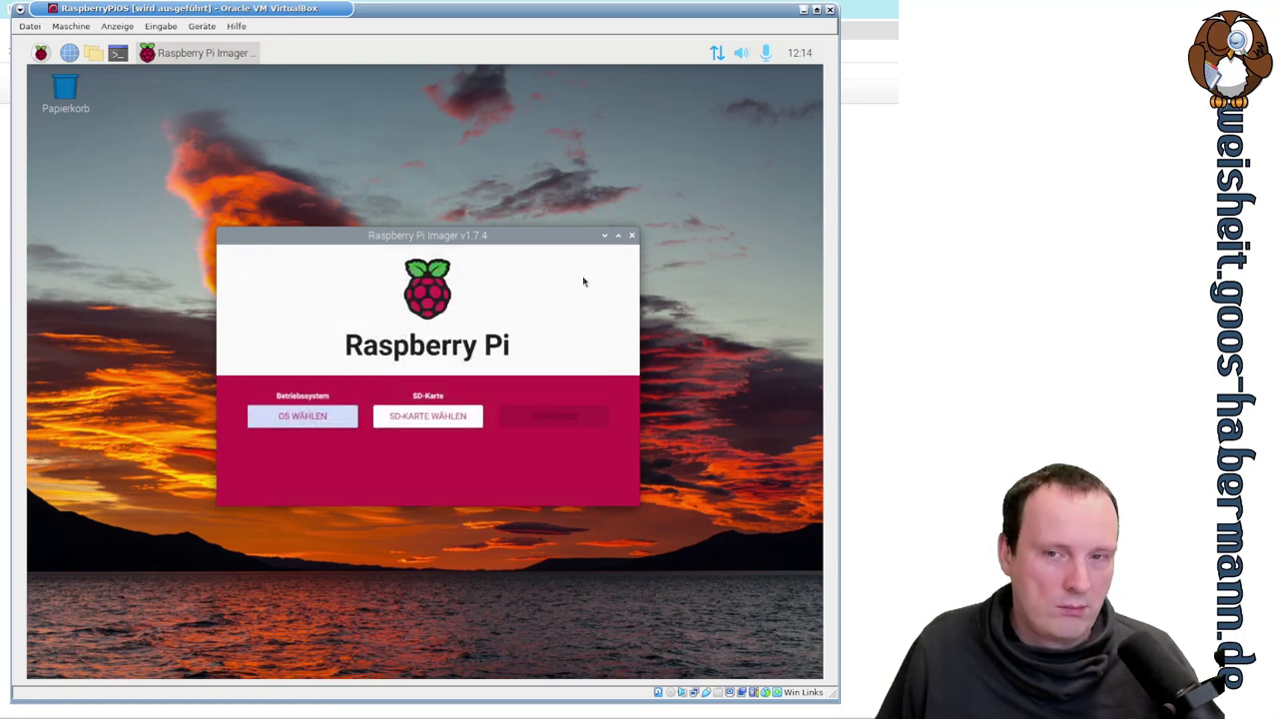
pyautogui.click(465, 417)
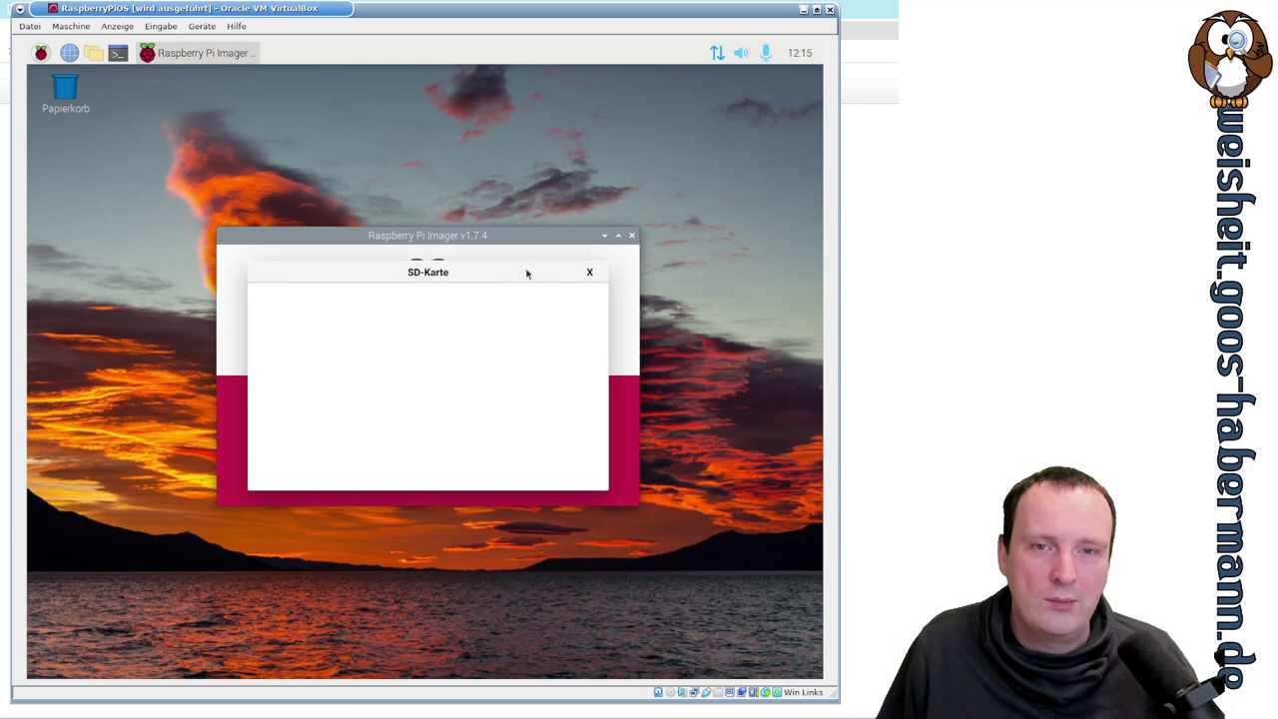
pyautogui.click(591, 271)
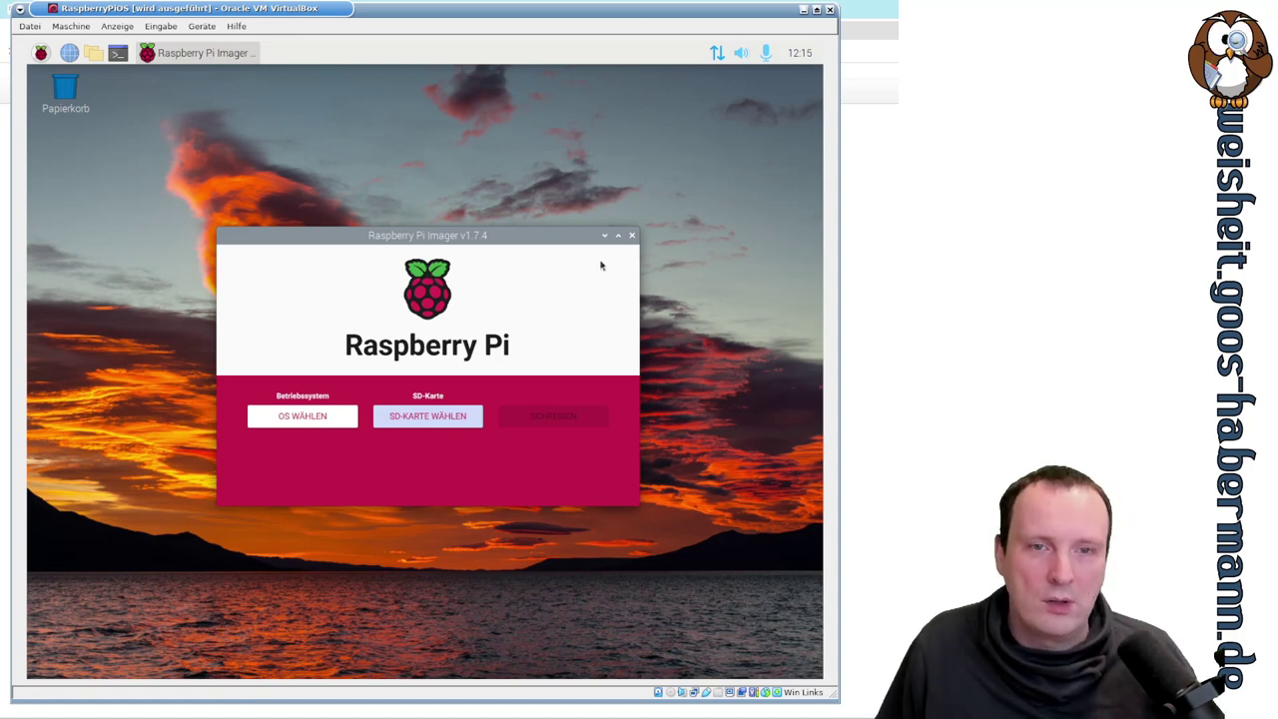
# - Close Raspberry Pi Imager and launch SD Card Copier from Zubehör
pyautogui.click(632, 238)
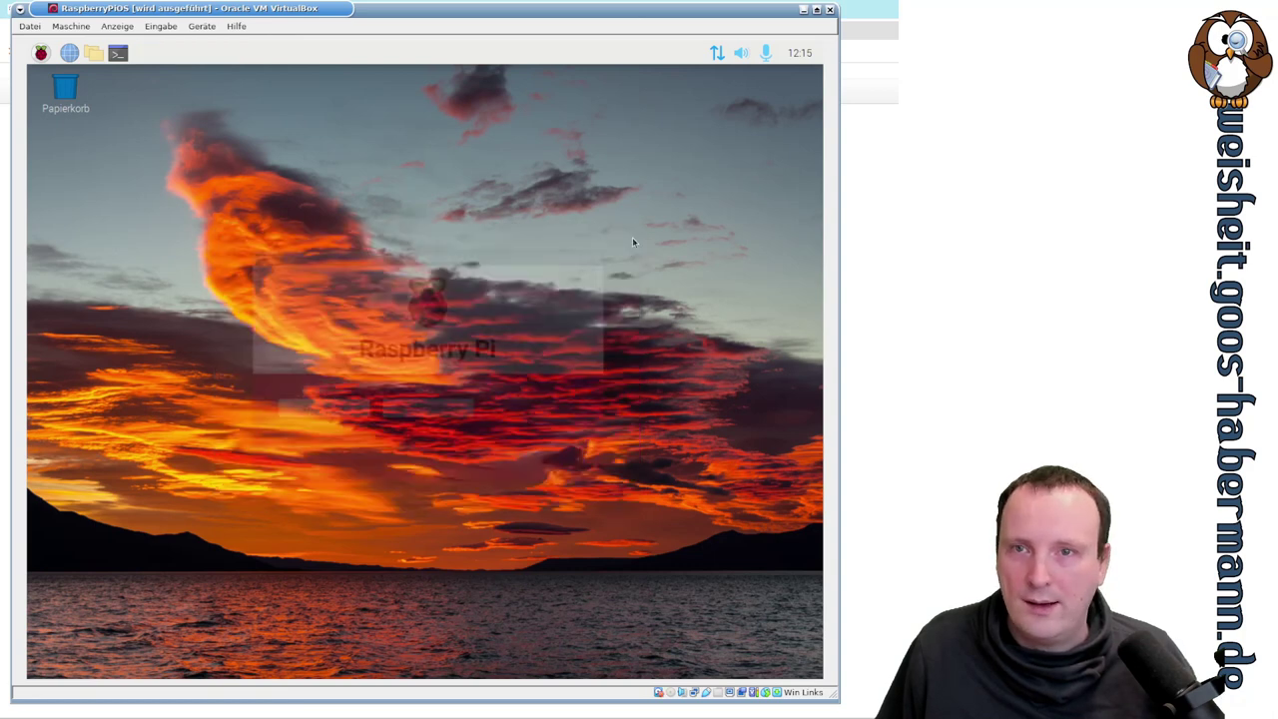
pyautogui.click(40, 53)
pyautogui.moveTo(112, 251)
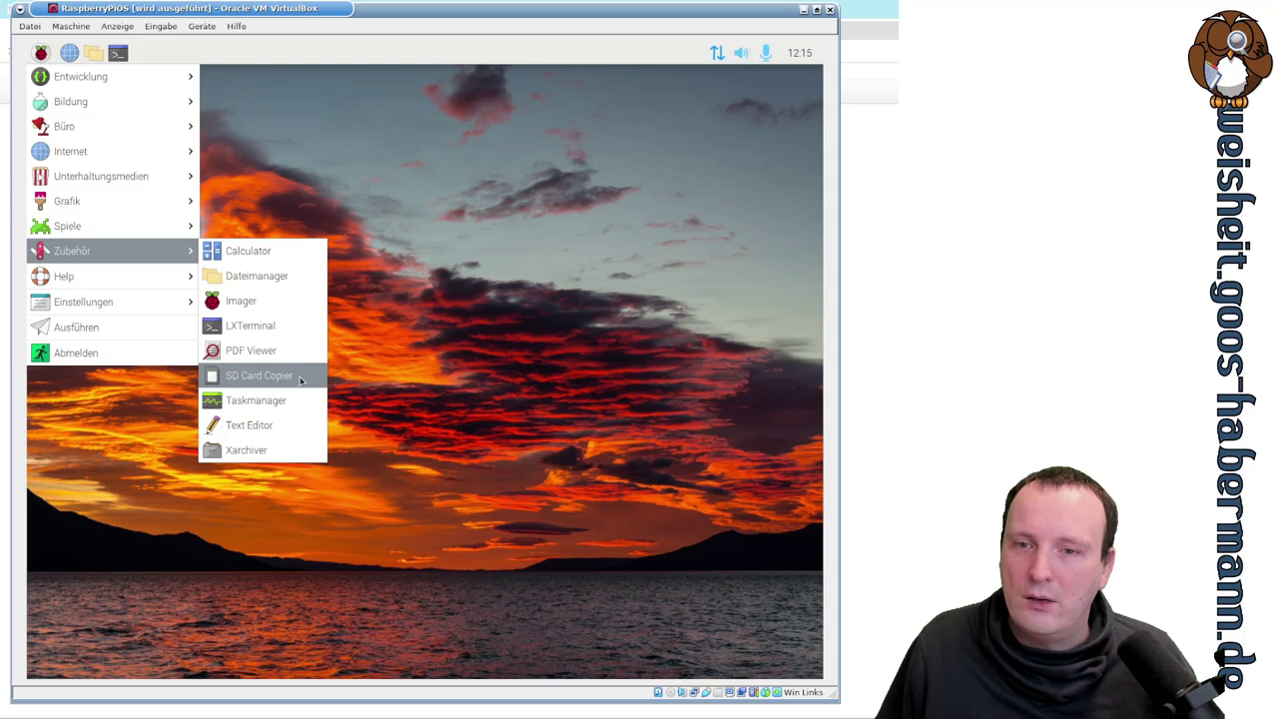
pyautogui.click(237, 379)
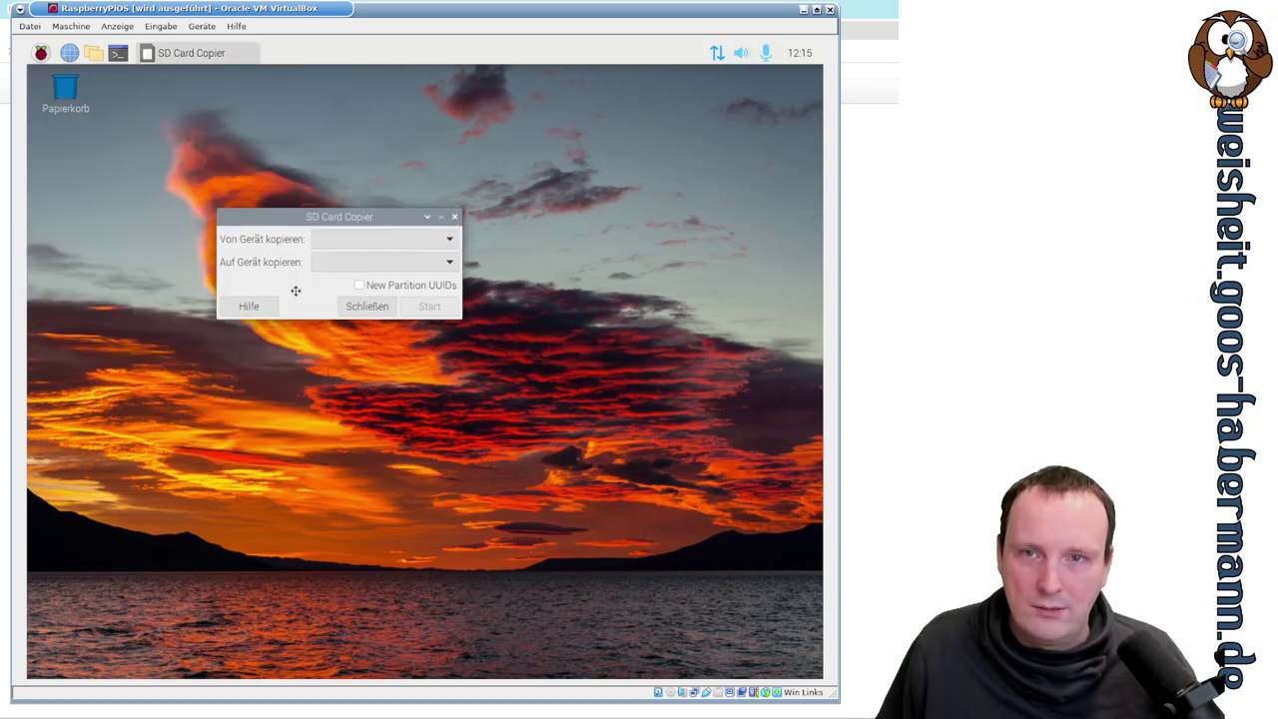
# - Set VBOX HARDDISK (/dev/sda) as copy source and VBOX CD-ROM (/dev/sr0) as destination
pyautogui.click(483, 398)
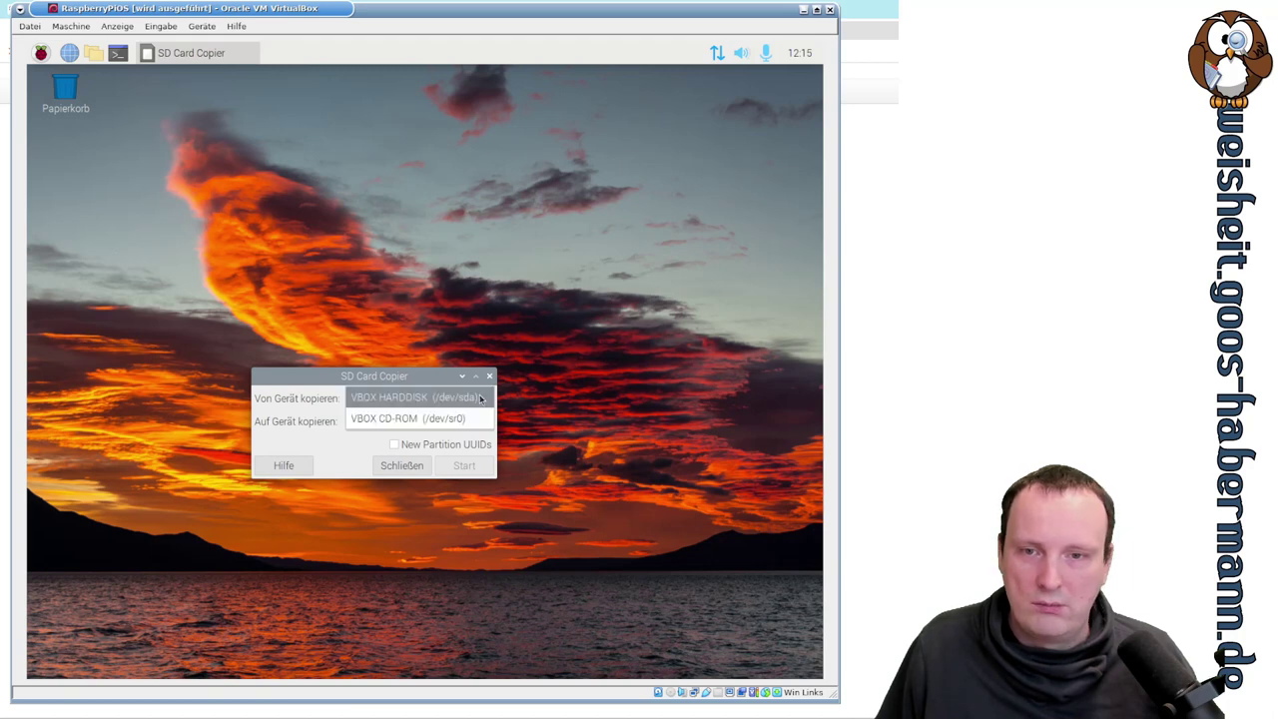
pyautogui.click(433, 386)
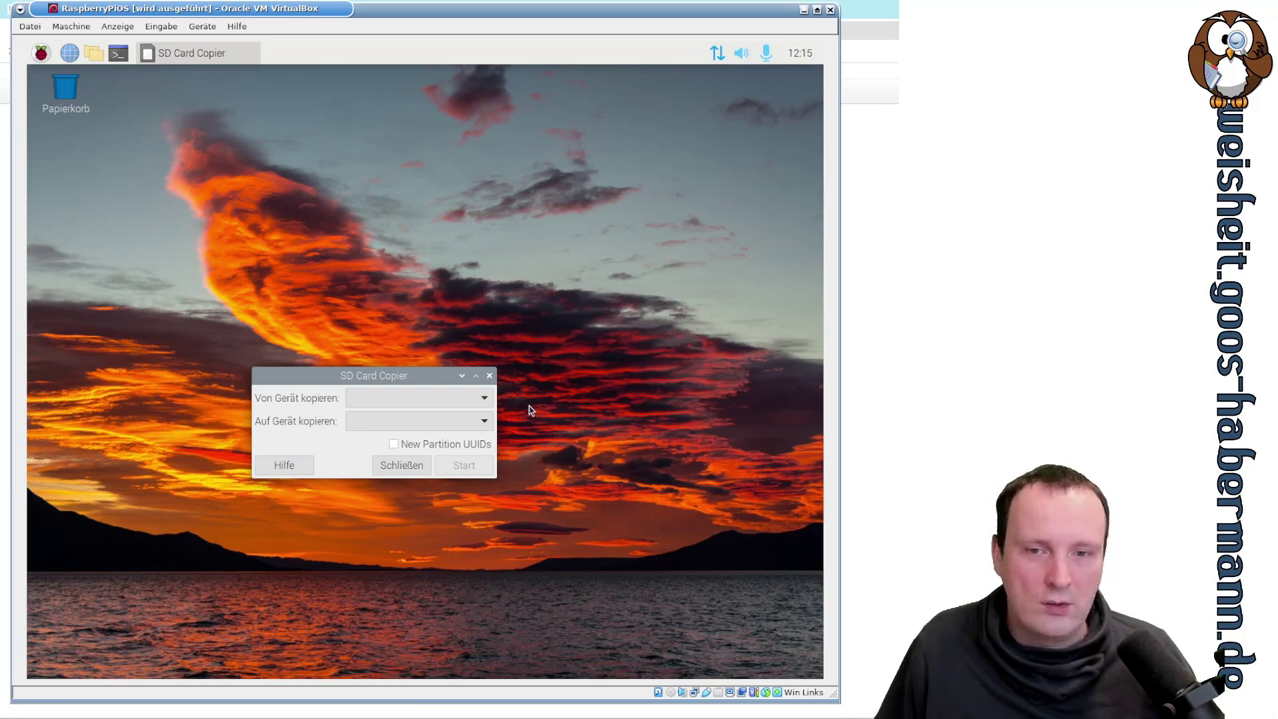
pyautogui.click(485, 398)
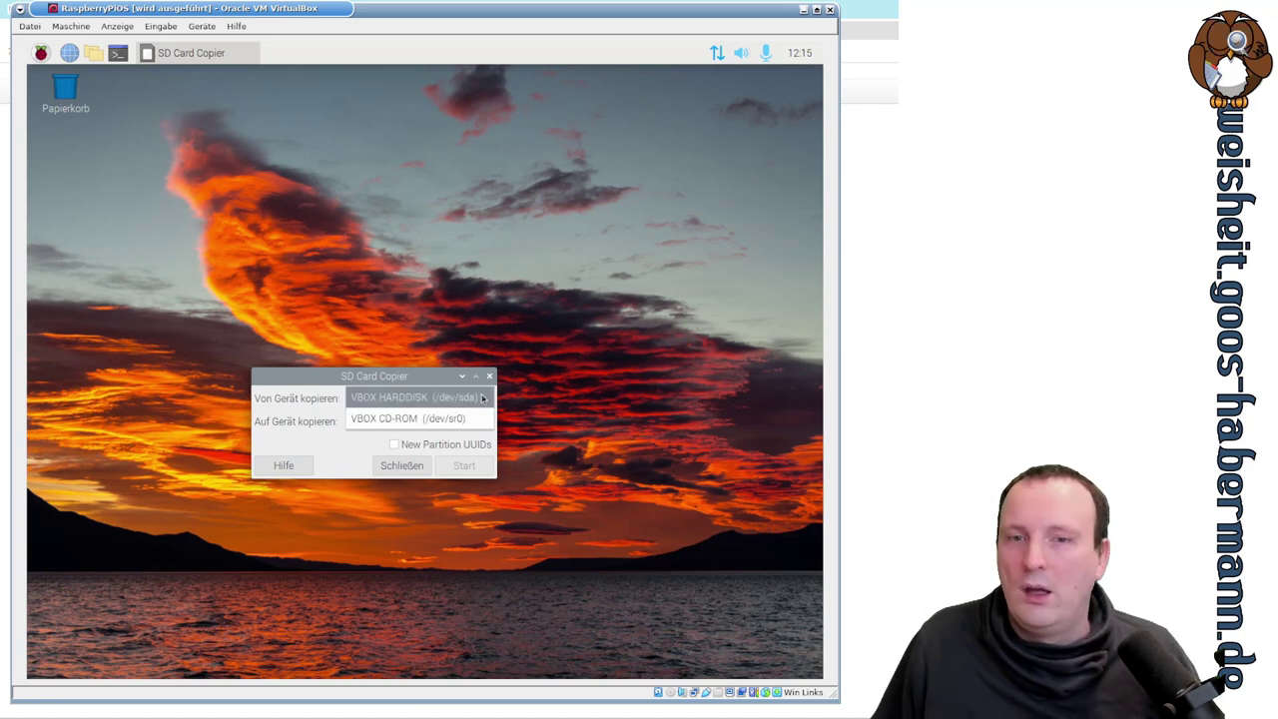
pyautogui.click(482, 398)
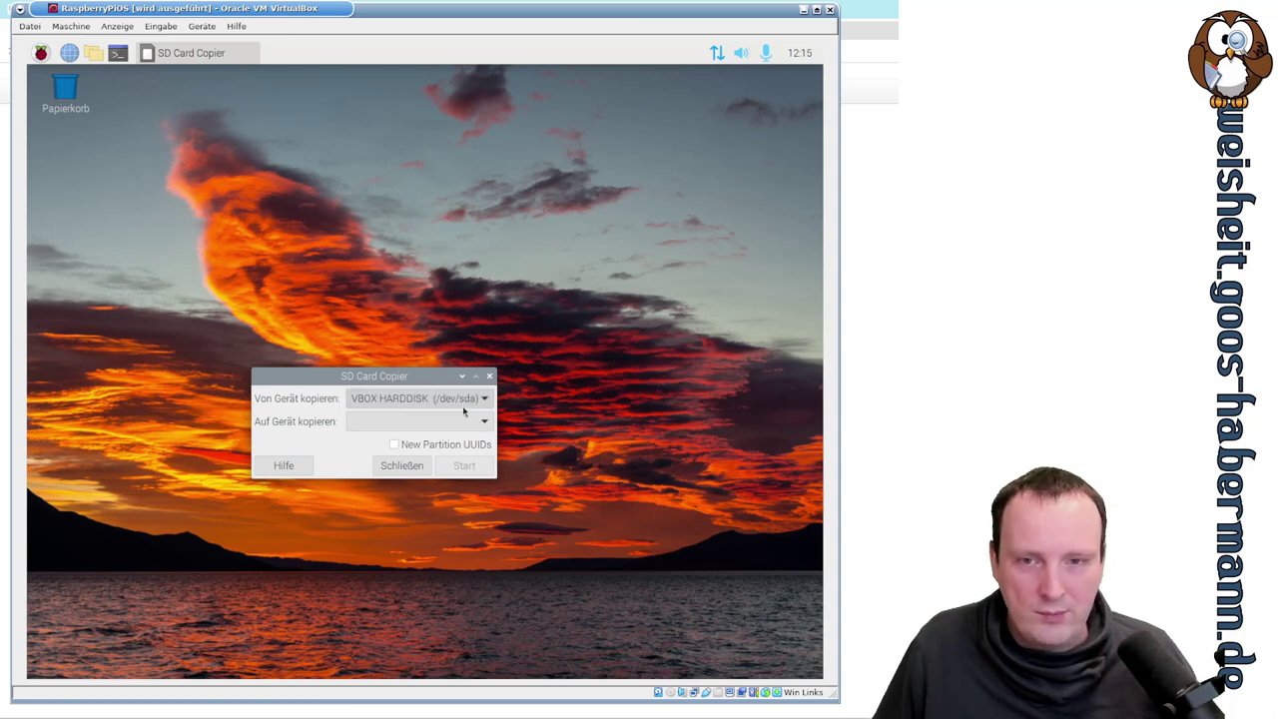
pyautogui.click(462, 422)
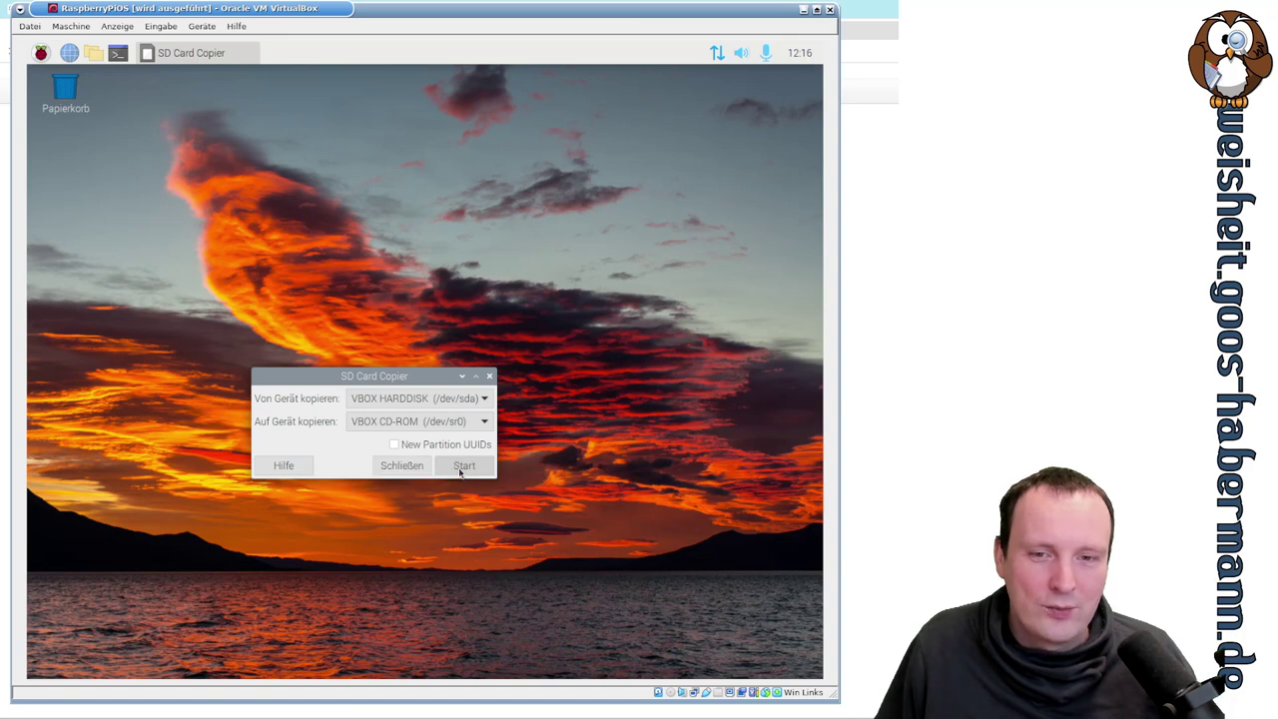
# - Start the copy, confirm erasing the CD-ROM, acknowledge the write failure and close SD Card Copier
pyautogui.click(462, 467)
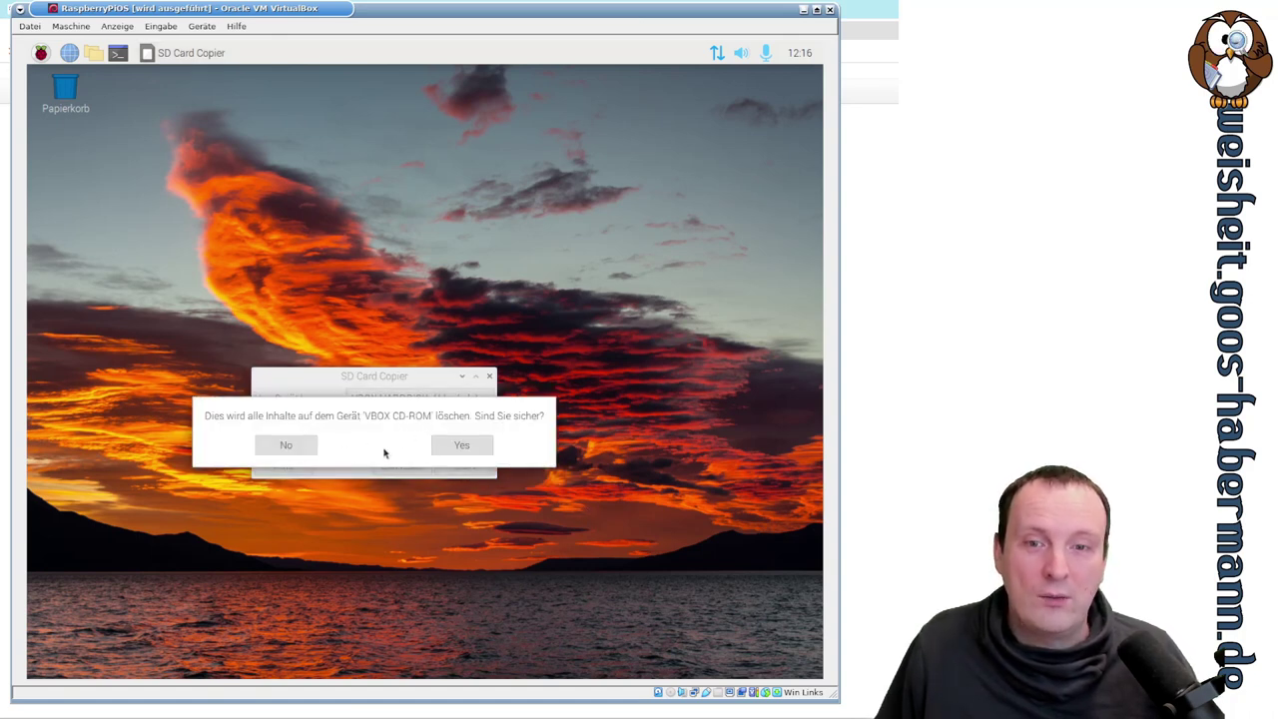
pyautogui.click(457, 447)
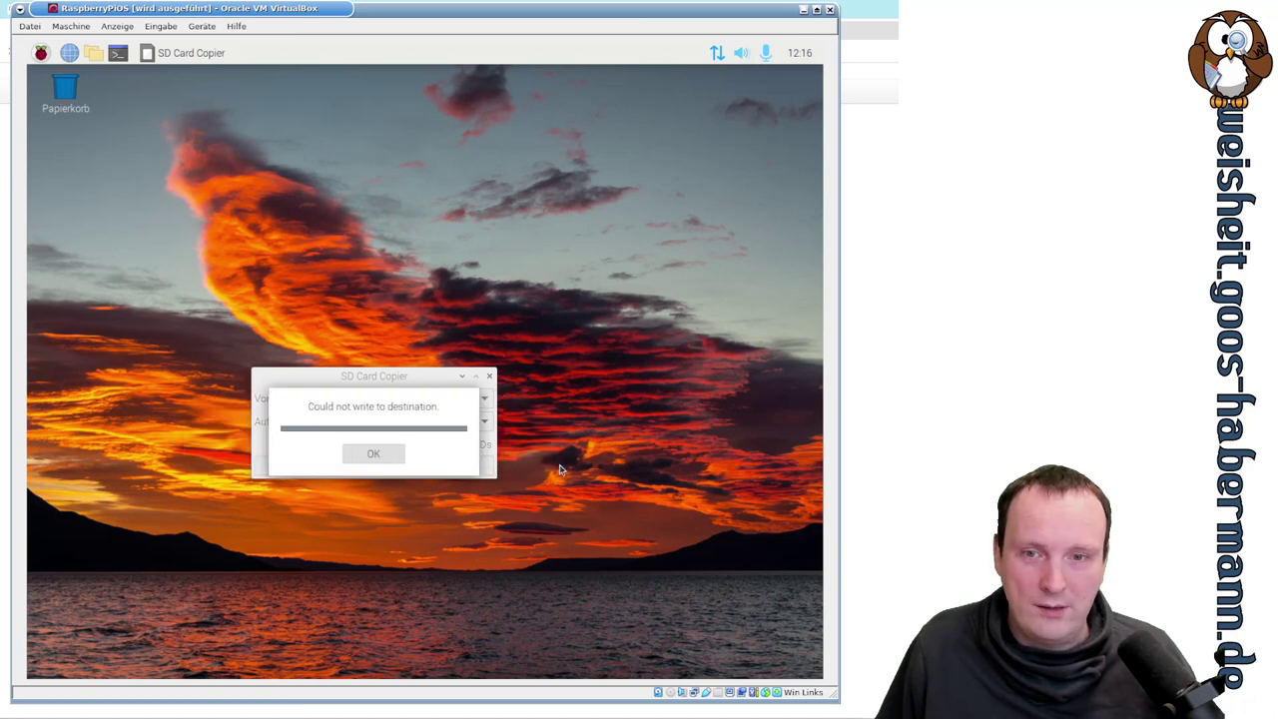
pyautogui.click(391, 456)
pyautogui.click(488, 380)
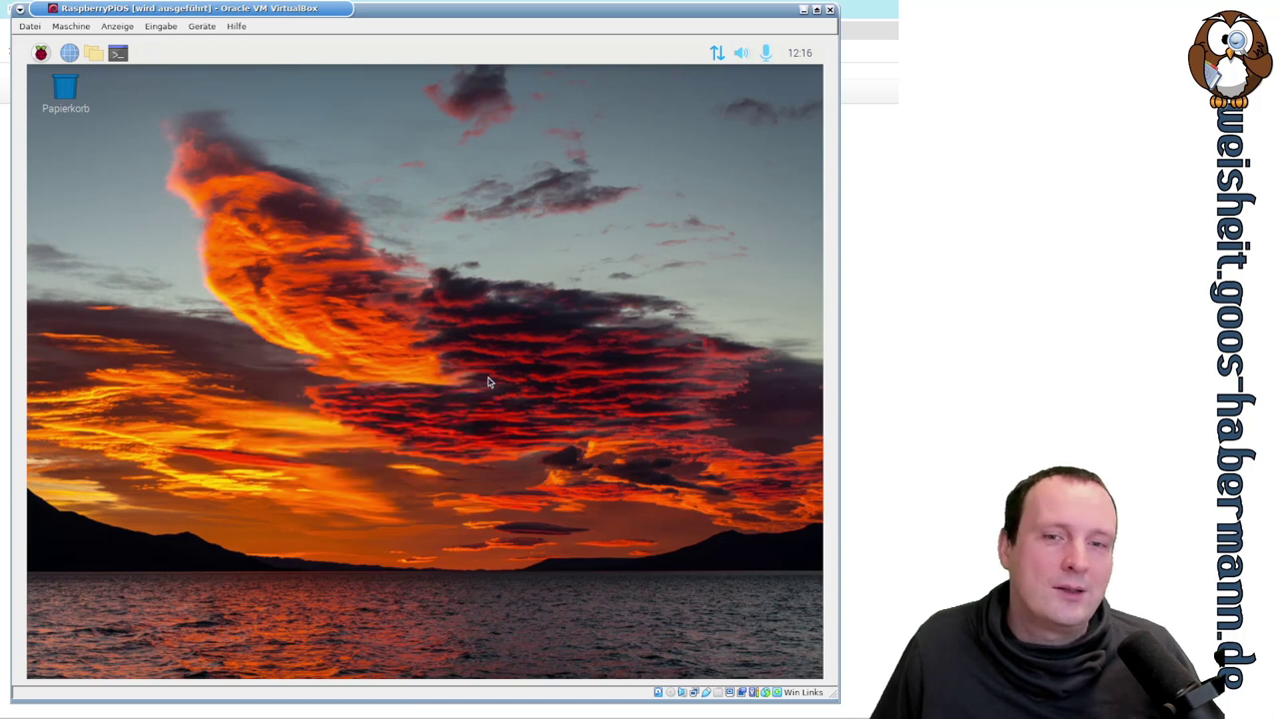